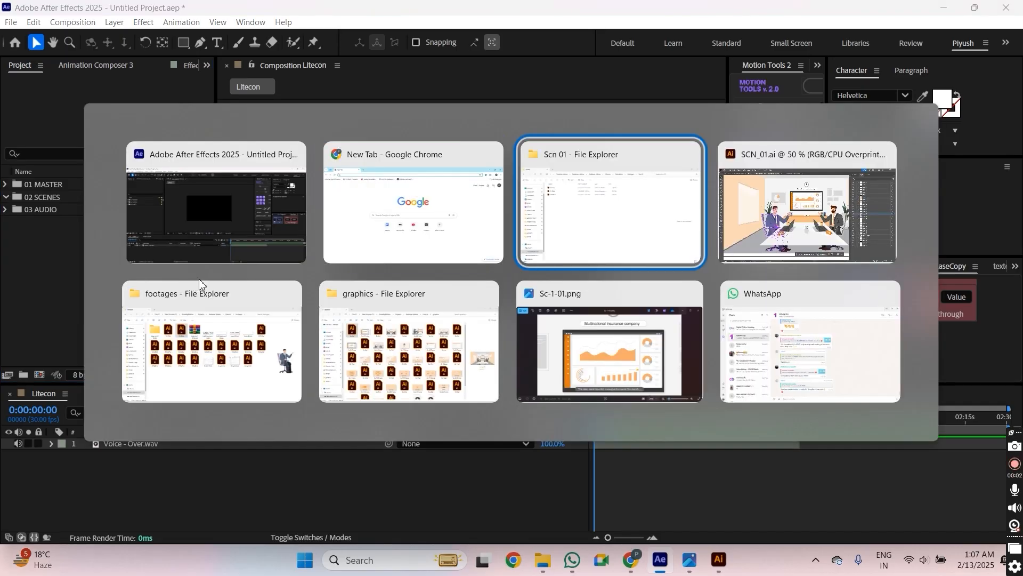
Import SCN_01.ai as a composition with footage dimensions at layer size, and group its imported items in a new project folder named SCN_01.
left_click_drag(177, 157, 142, 269)
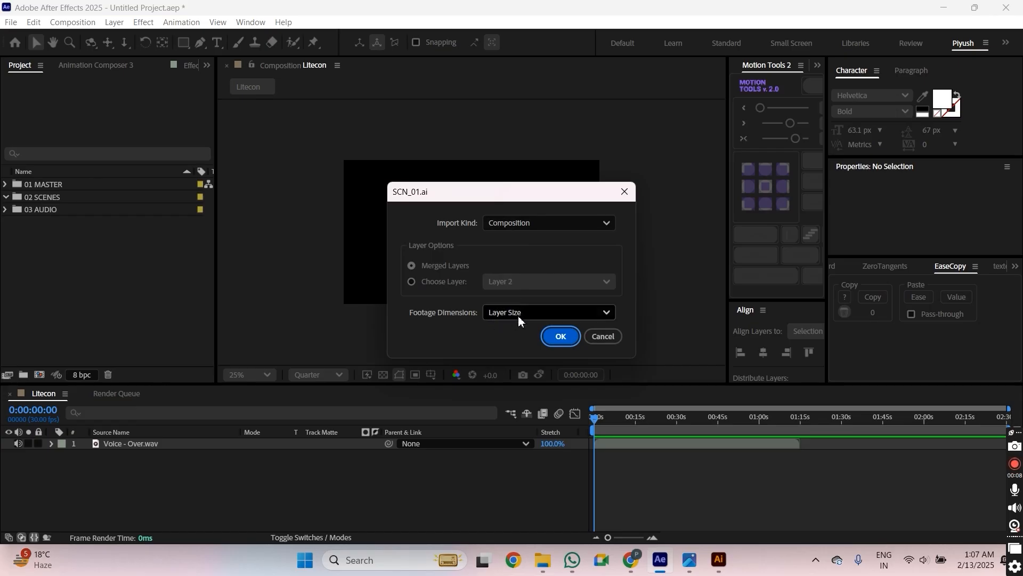
left_click(561, 336)
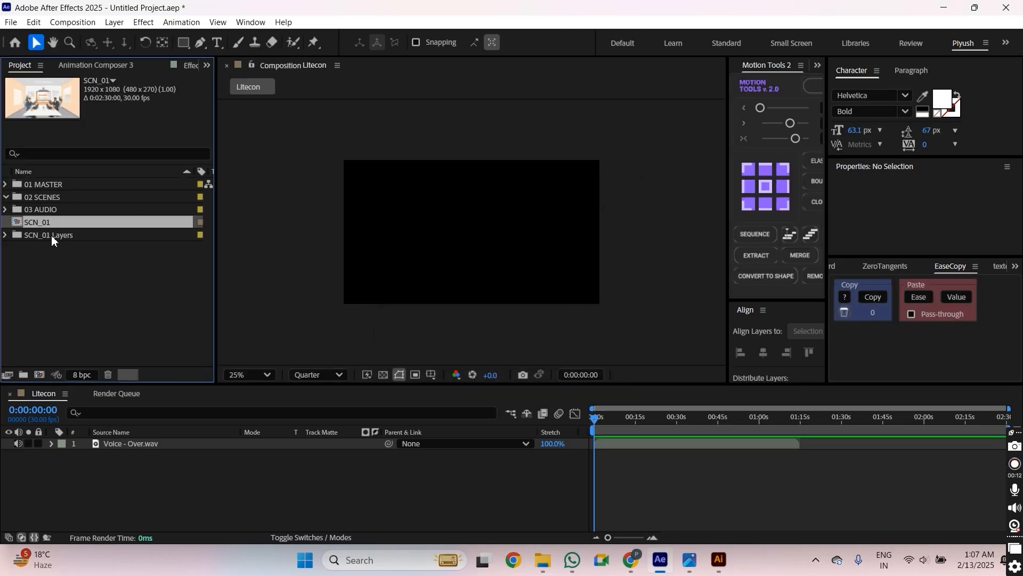
left_click(47, 237, "shift")
left_click_drag(46, 235, 23, 374)
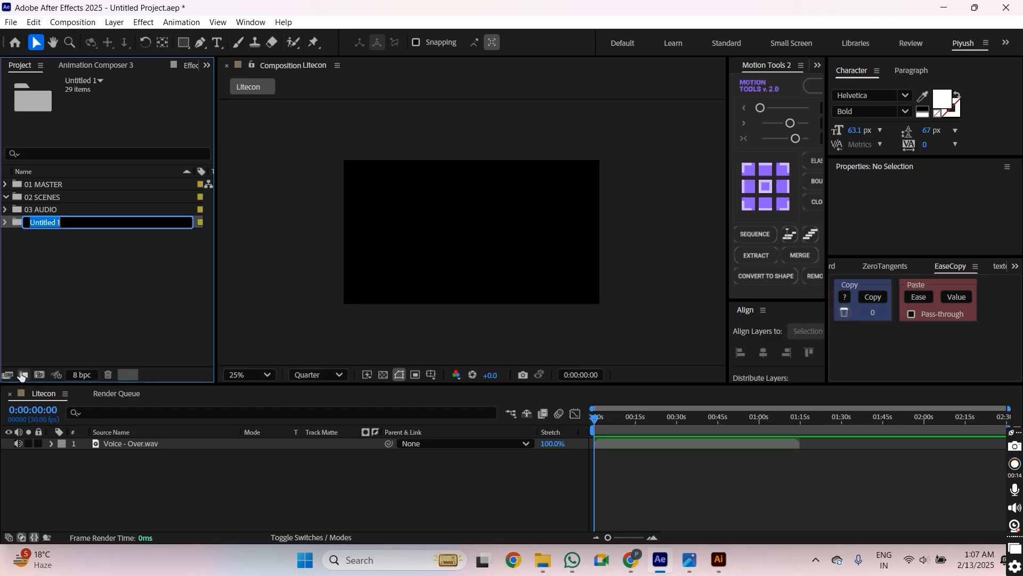
type("SCN")
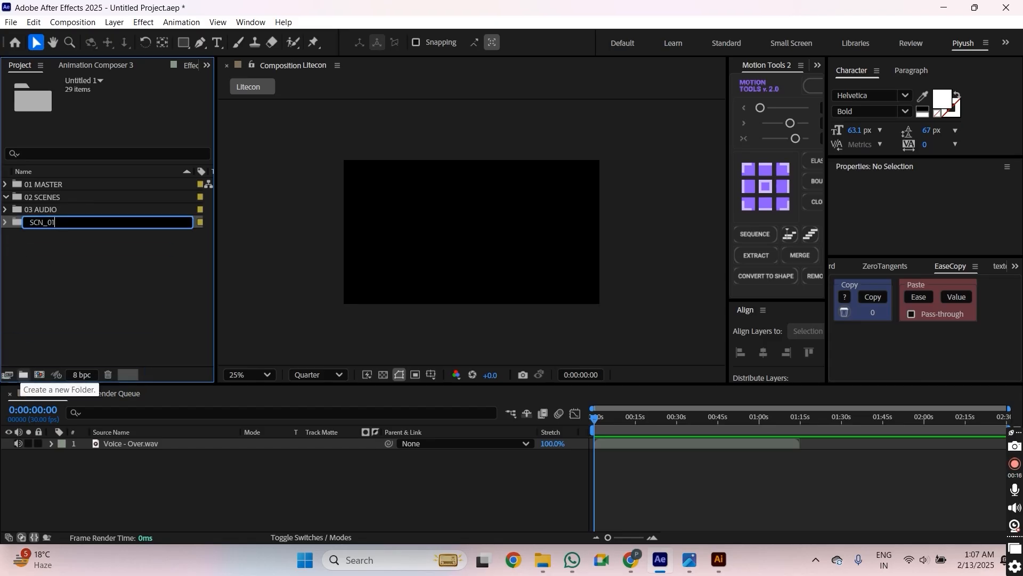
type("_01")
key("Return")
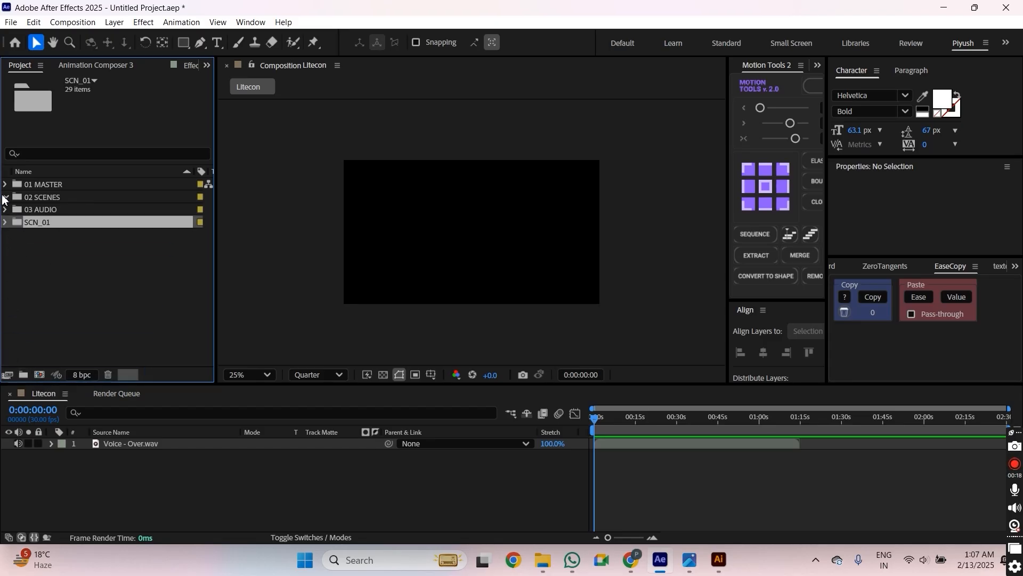
Move the SCN_01 folder into 02 SCENES and create a subfolder named PRE COMPS inside it.
left_click_drag(45, 226, 53, 200)
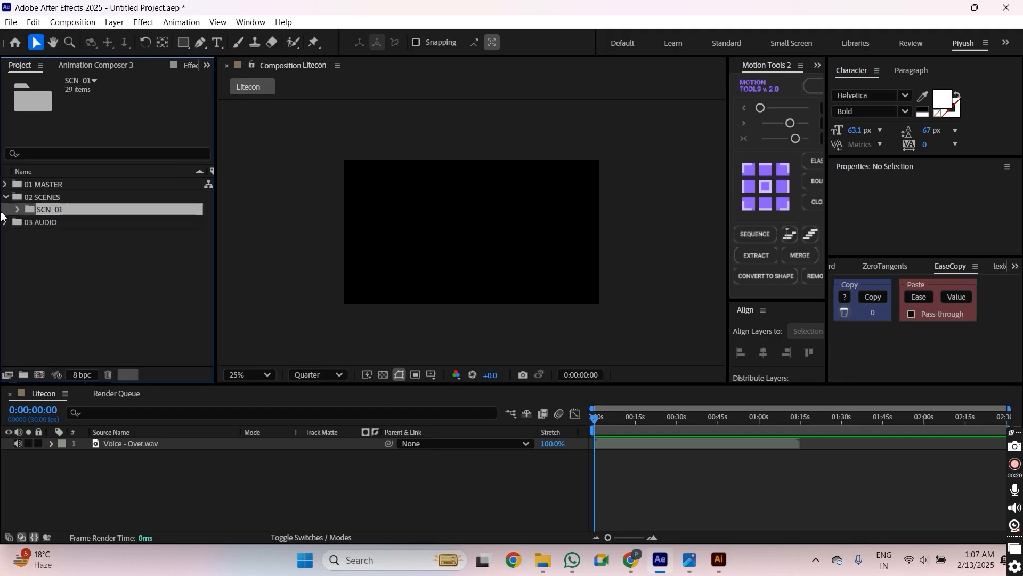
left_click(20, 209)
left_click(23, 375)
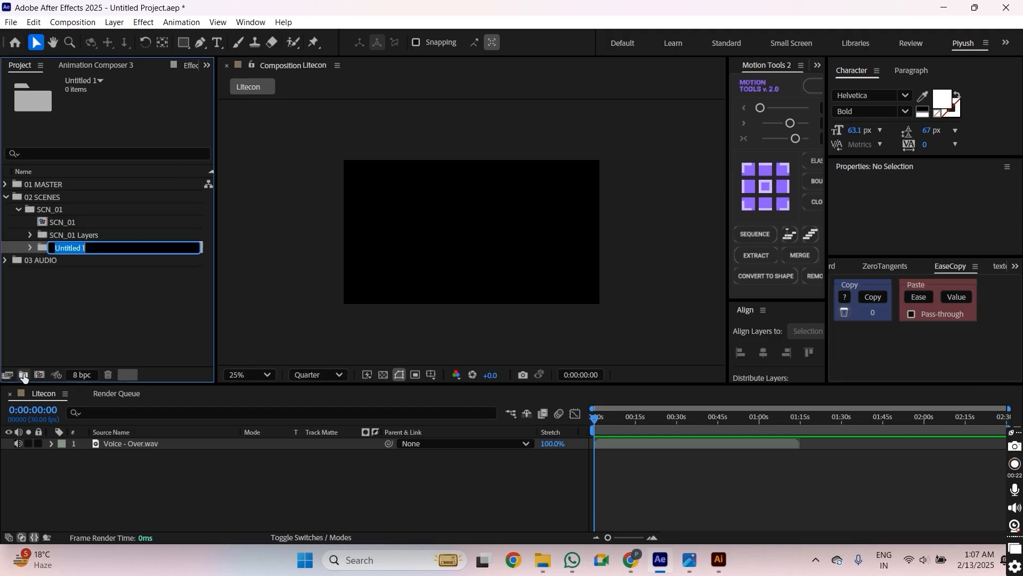
type("PRE CONP")
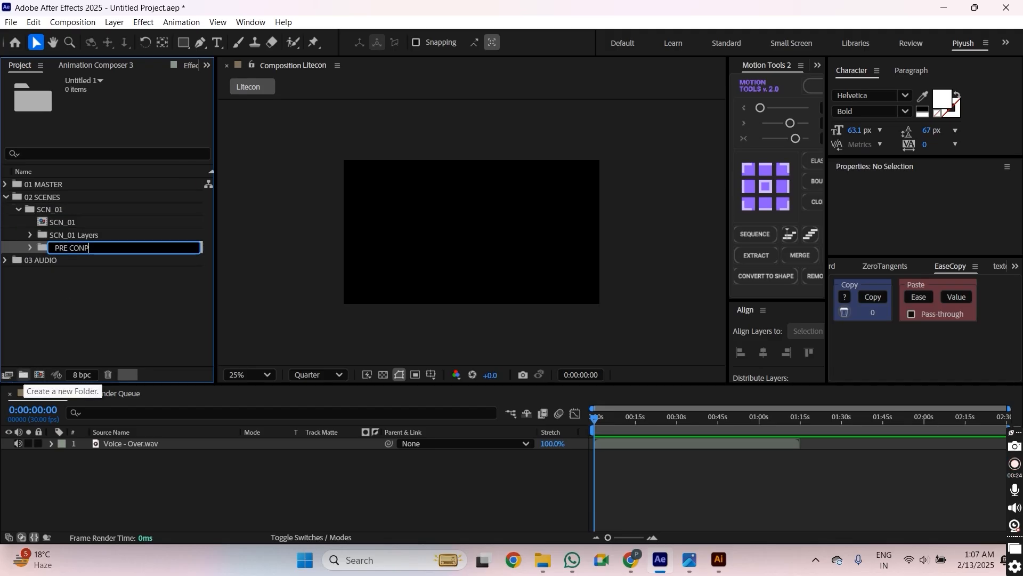
type("S")
key("BackSpace")
key("BackSpace")
key("BackSpace")
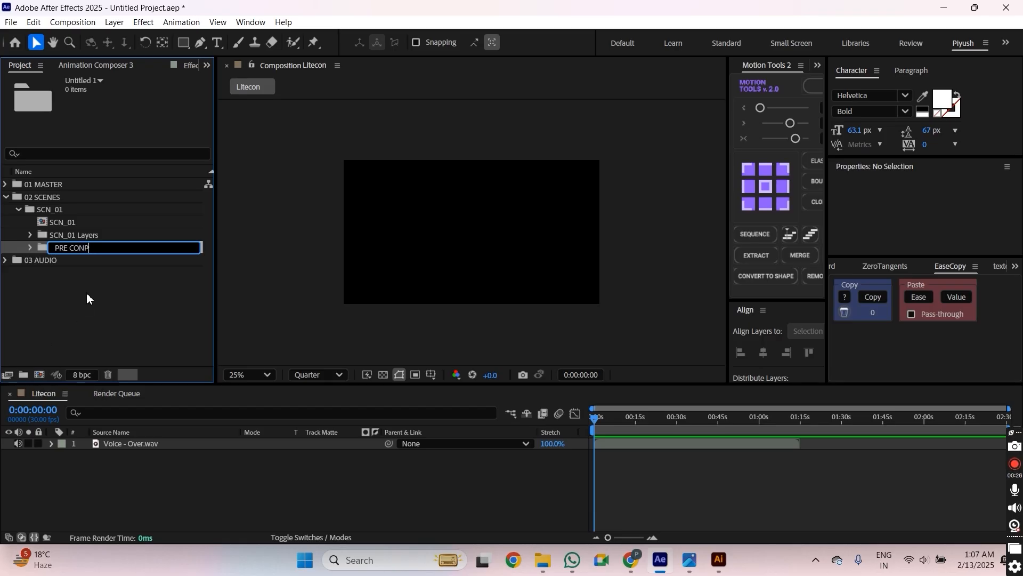
type("MPS")
key("Return")
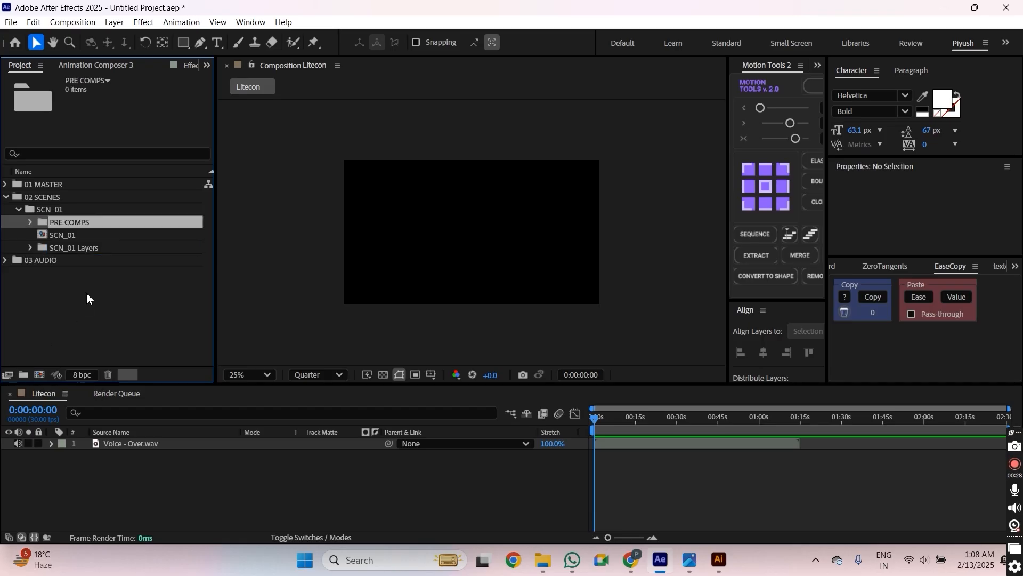
Place the SCN_01 composition above the voice-over in the Litecon timeline, reveal the voice-over's waveform, and check the Sc-1-01.png reference image.
left_click_drag(78, 235, 408, 442)
left_click(630, 455)
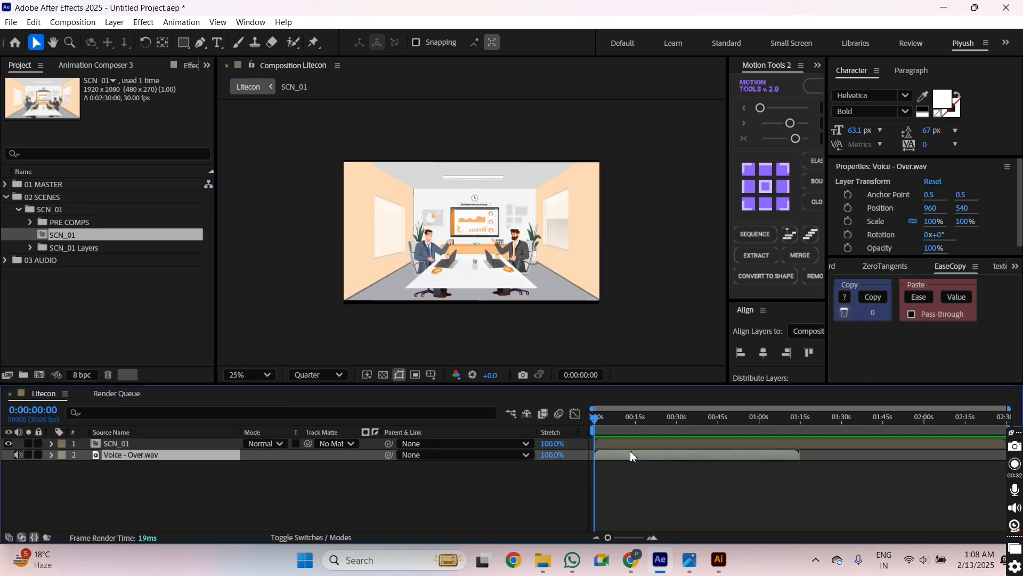
key("l")
key("l")
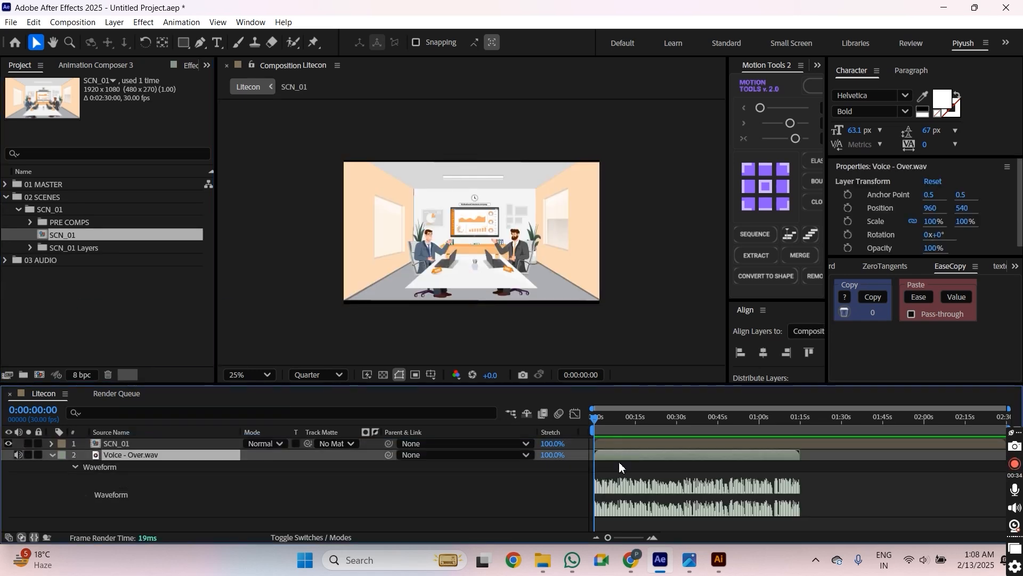
scroll(592, 473, "up", 3)
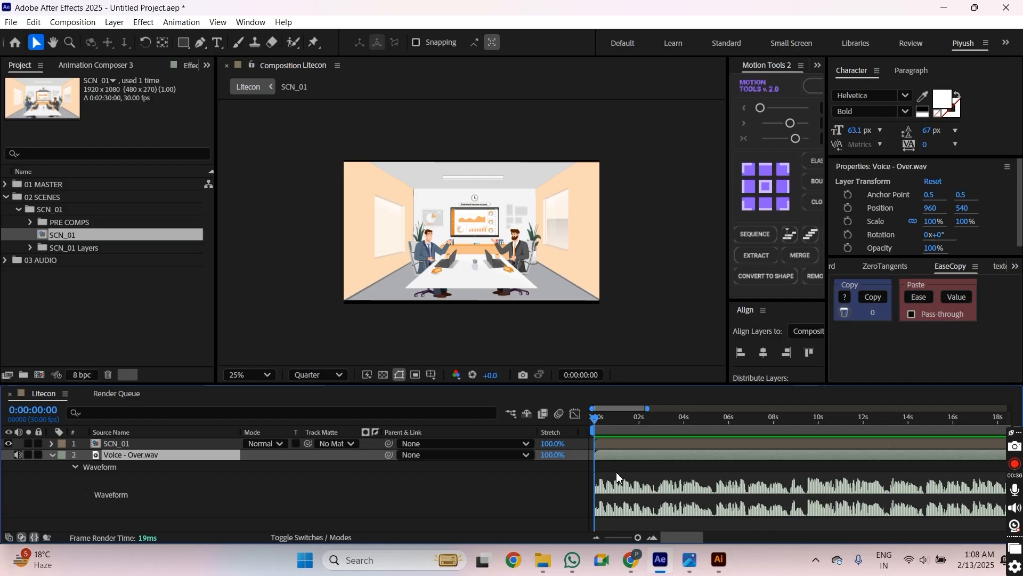
scroll(597, 470, "up", 1)
left_click(689, 559)
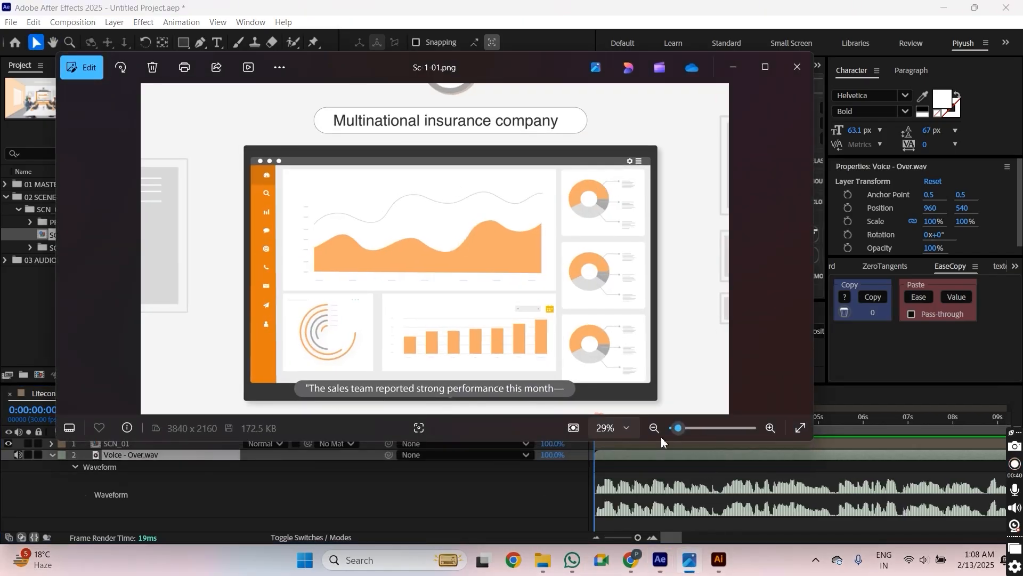
left_click(689, 557)
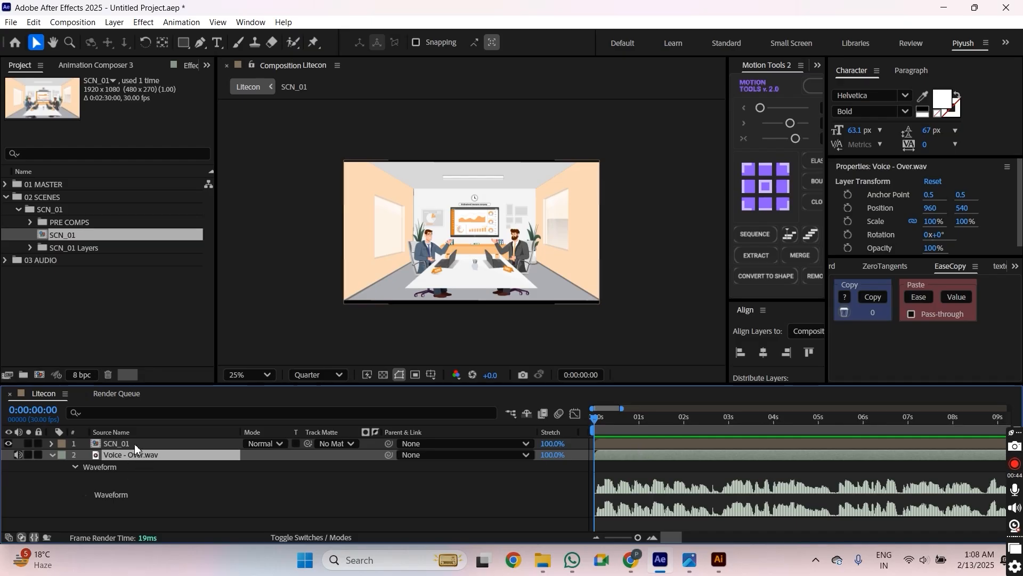
Open the SCN_01 composition and turn on continuous rasterization for all of its layers.
key("F4")
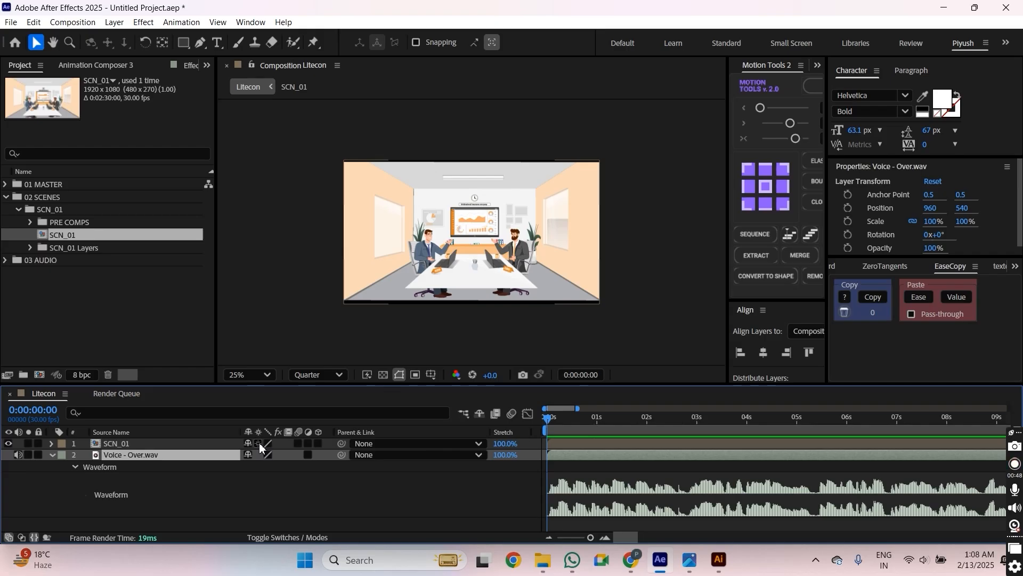
double_click(186, 443)
scroll(373, 341, "up", 2)
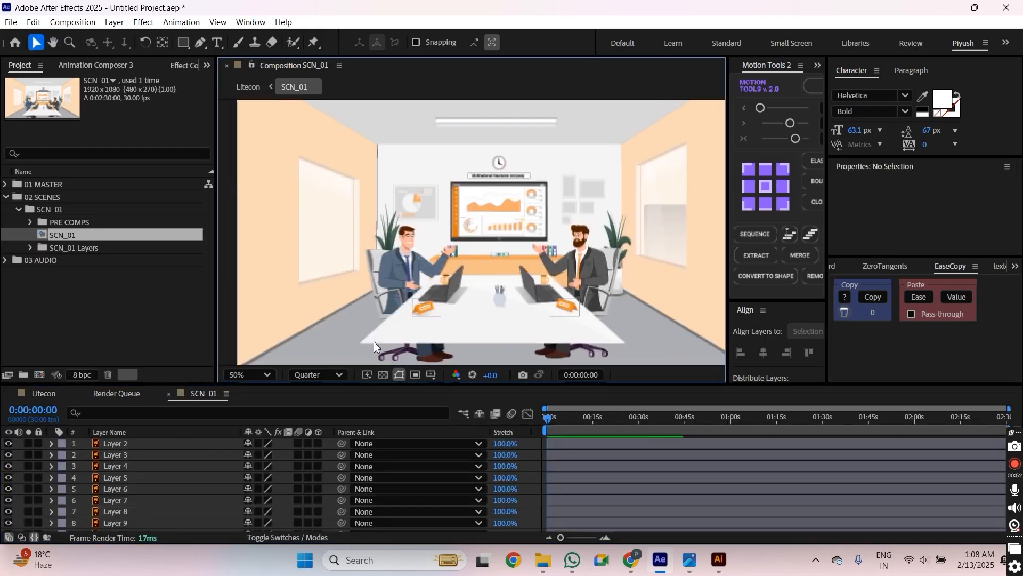
scroll(184, 466, "down", 5)
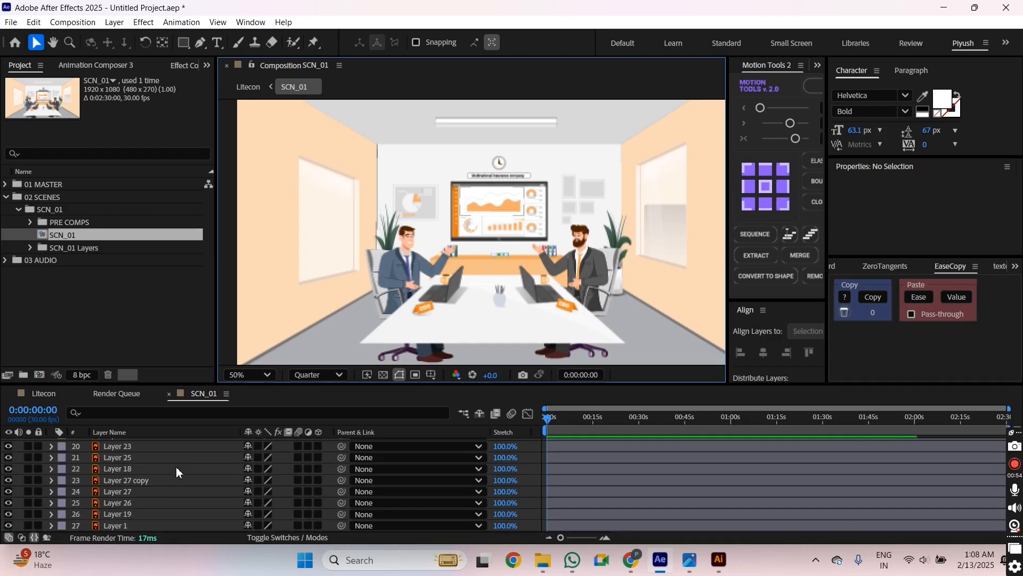
scroll(144, 465, "up", 5)
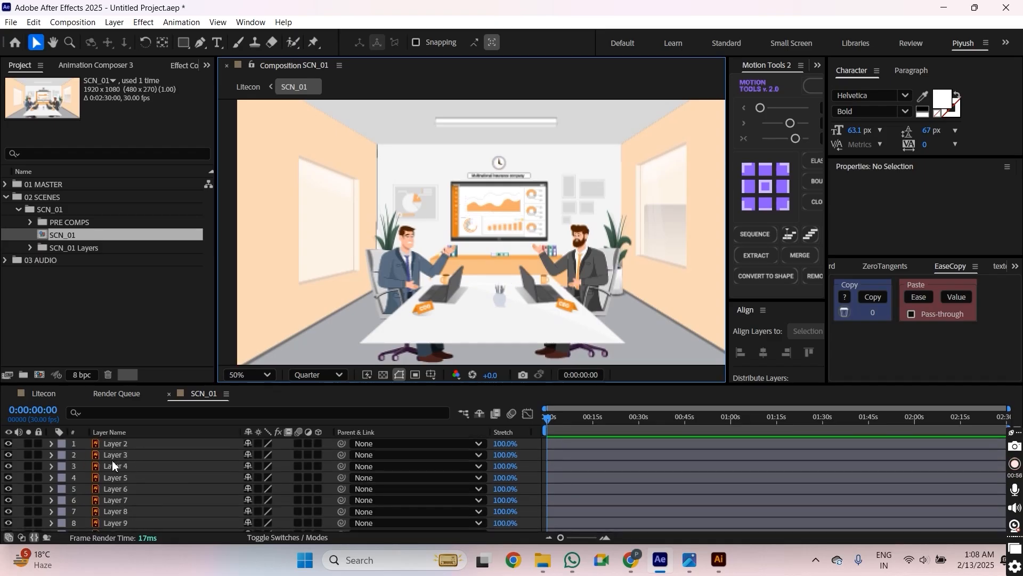
key("ctrl+a")
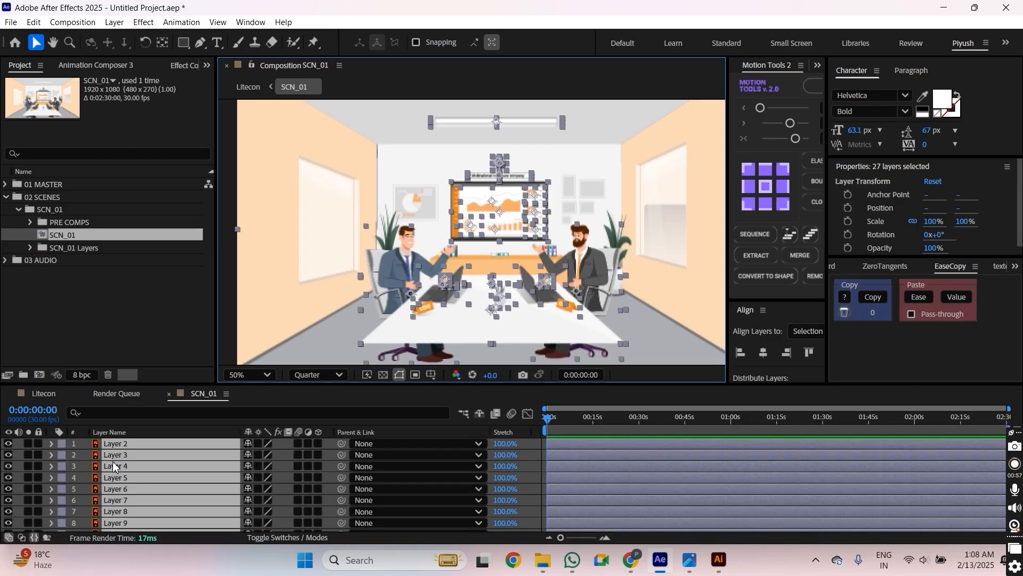
left_click(257, 443)
scroll(341, 299, "down", 2)
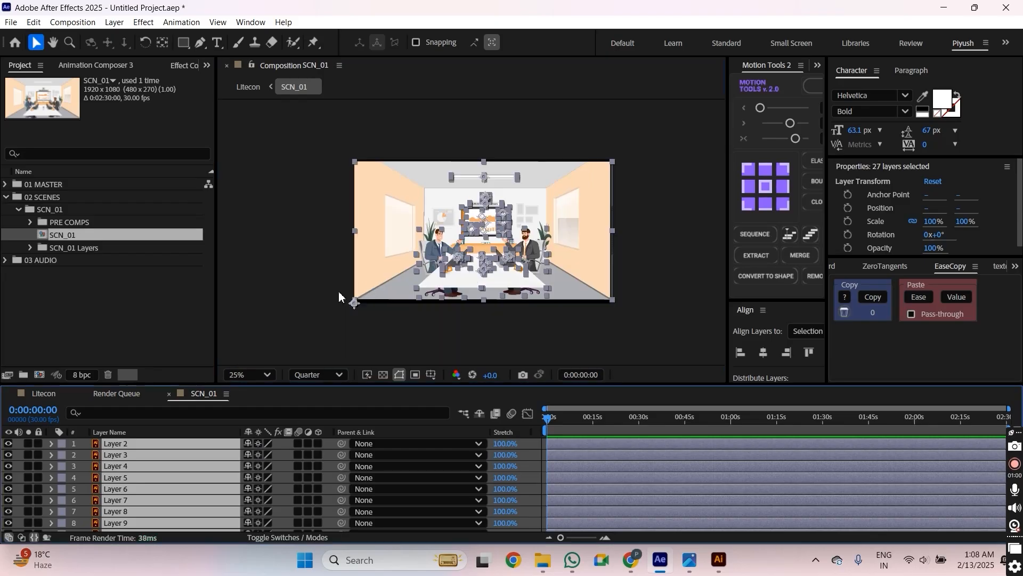
left_click(321, 325)
Select the area chart layer on the wall screen and set the composition's preview resolution to Full.
scroll(472, 229, "up", 4)
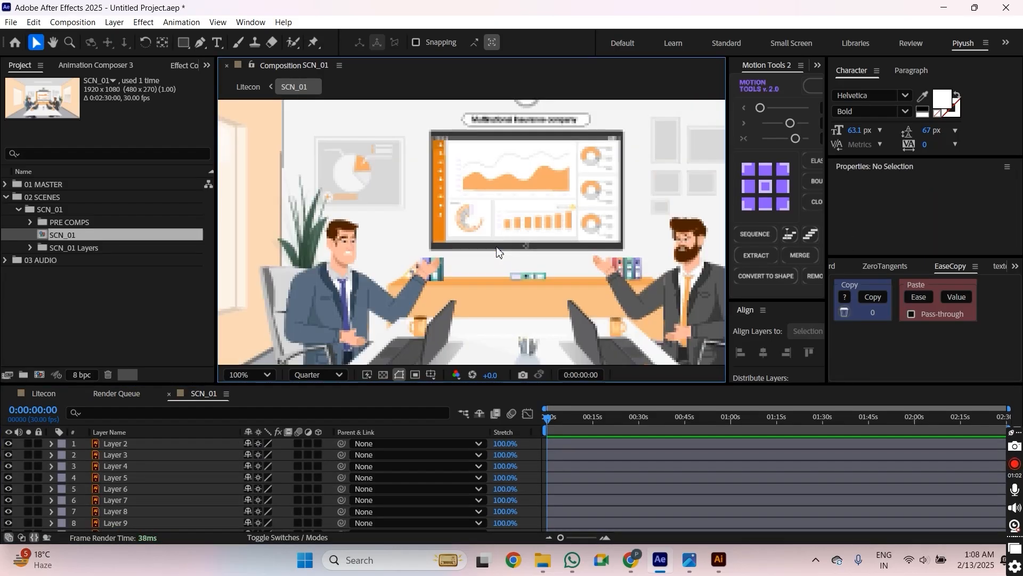
left_click(500, 211)
scroll(509, 275, "down", 1)
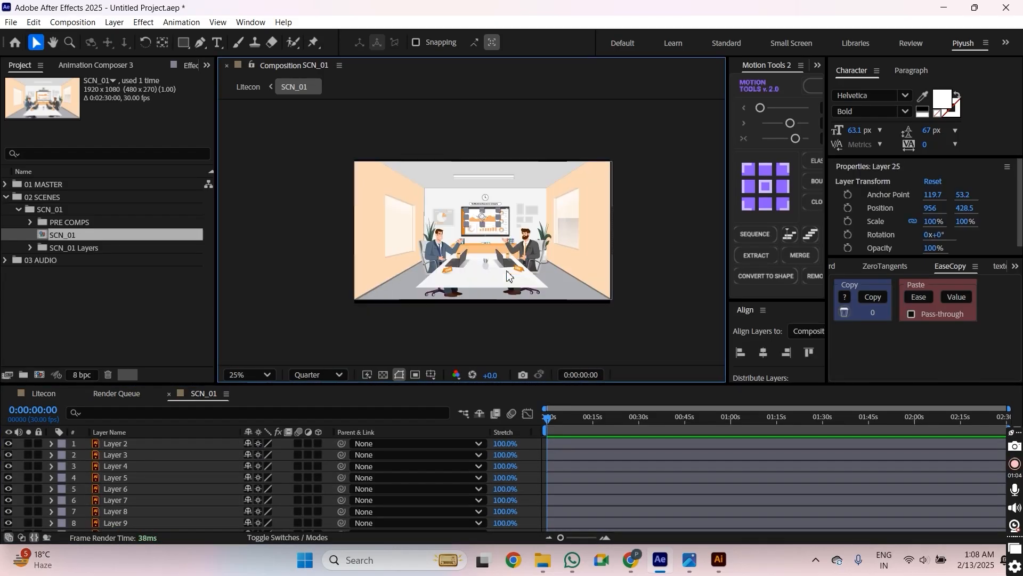
scroll(507, 274, "up", 2)
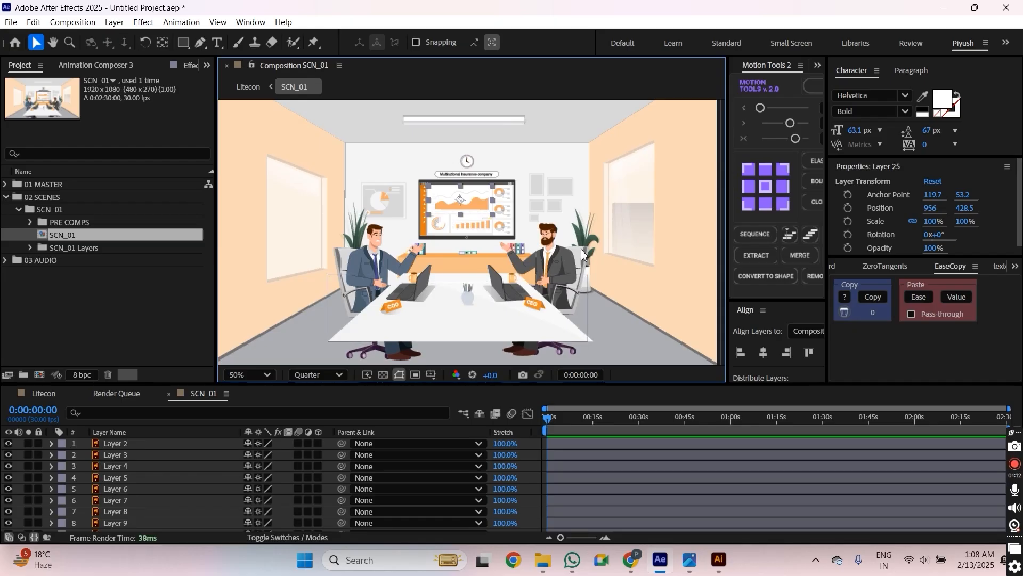
left_click(377, 245)
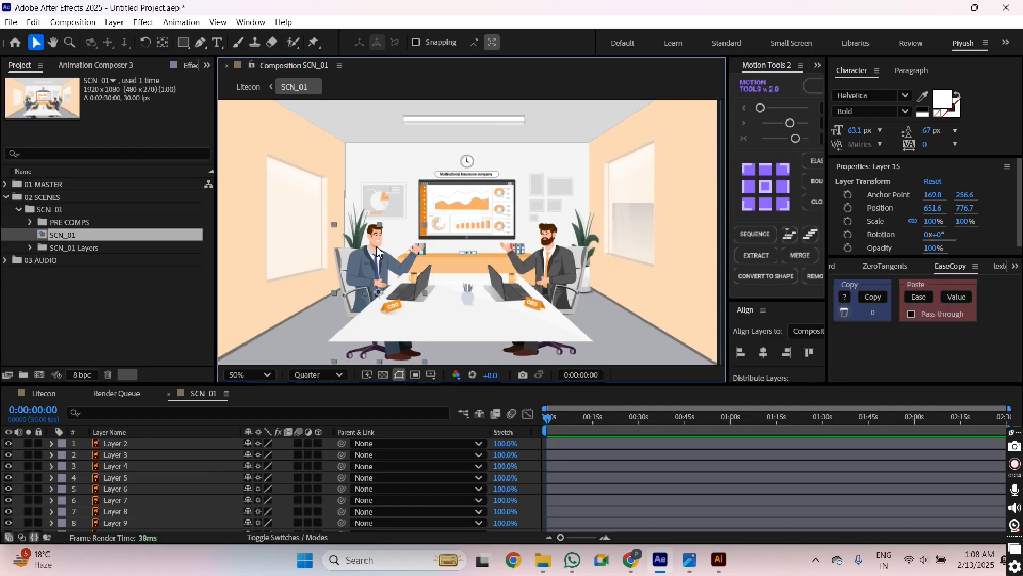
left_click(463, 200)
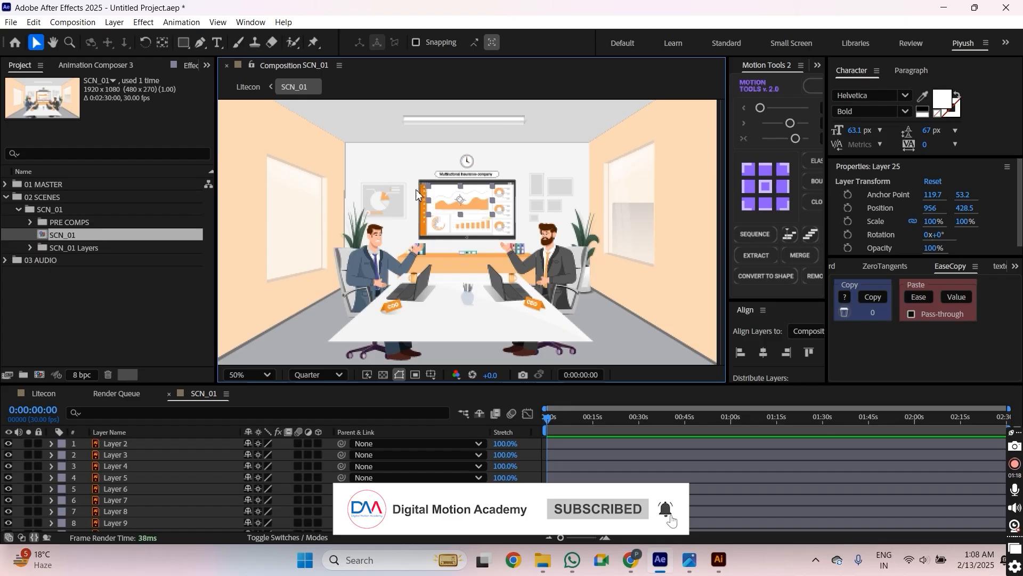
scroll(426, 195, "up", 1)
left_click_drag(458, 206, 474, 256)
left_click(318, 374)
left_click(314, 406)
Examine the sharpness of the dashboard screen and the layers of the wall clock above it.
scroll(471, 233, "up", 1)
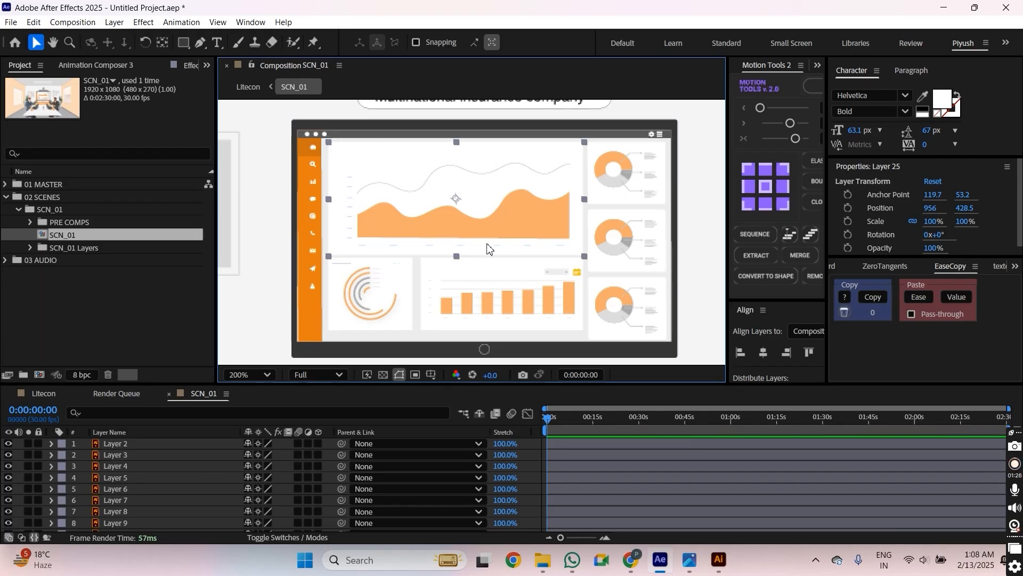
scroll(197, 477, "down", 5)
scroll(195, 475, "up", 5)
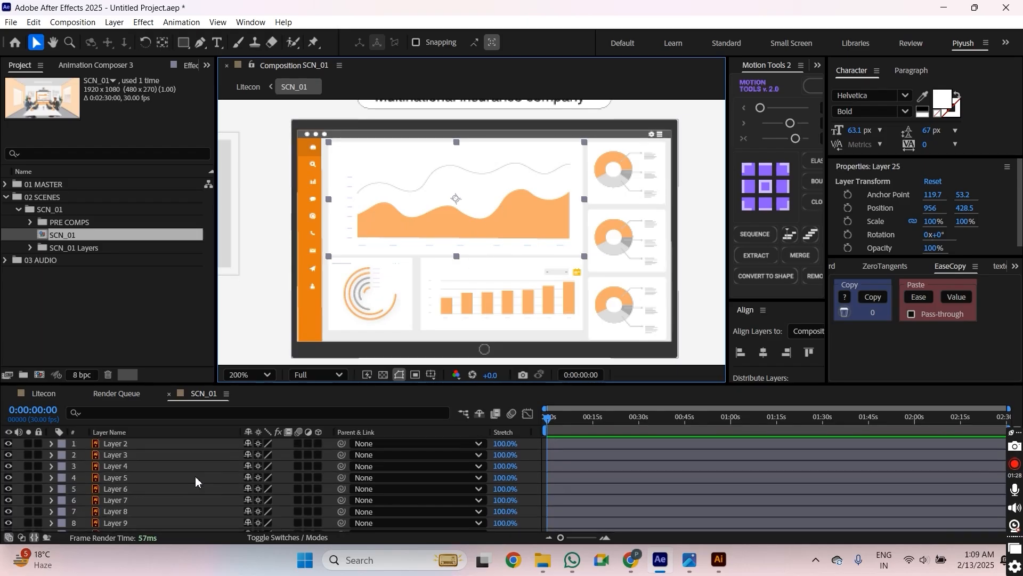
scroll(469, 234, "down", 1)
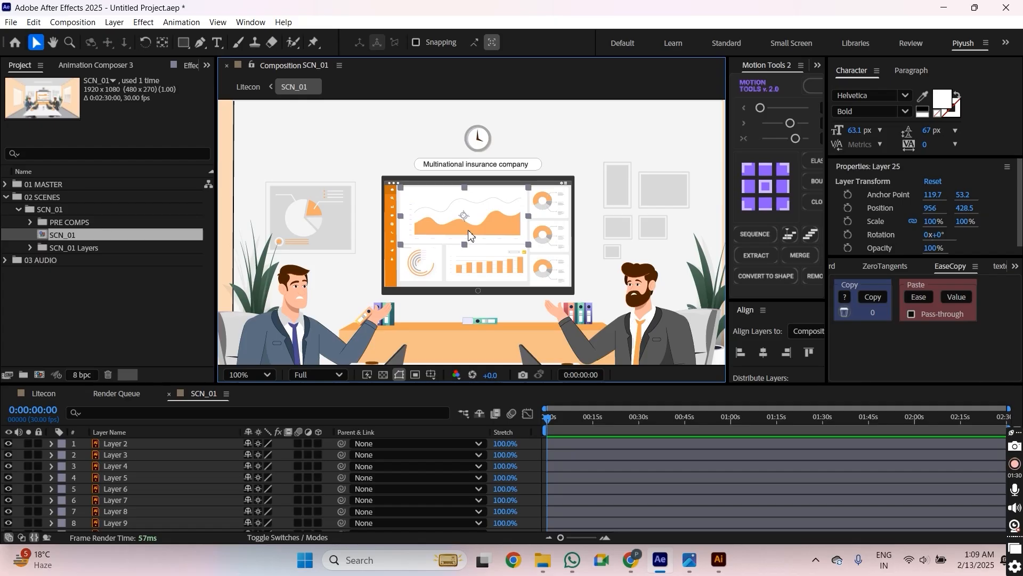
left_click(479, 136)
left_click_drag(496, 190, 495, 132)
scroll(493, 202, "up", 1)
scroll(493, 205, "down", 2)
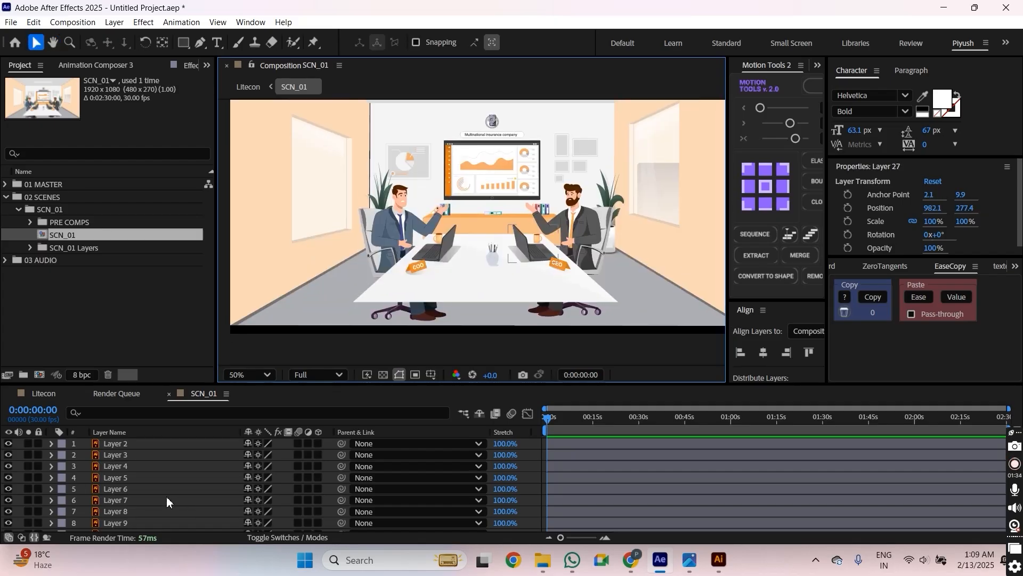
Delete the empty Layer 1 at the end of the SCN_01 layer stack.
scroll(139, 517, "down", 5)
left_click(129, 525)
scroll(406, 281, "down", 1)
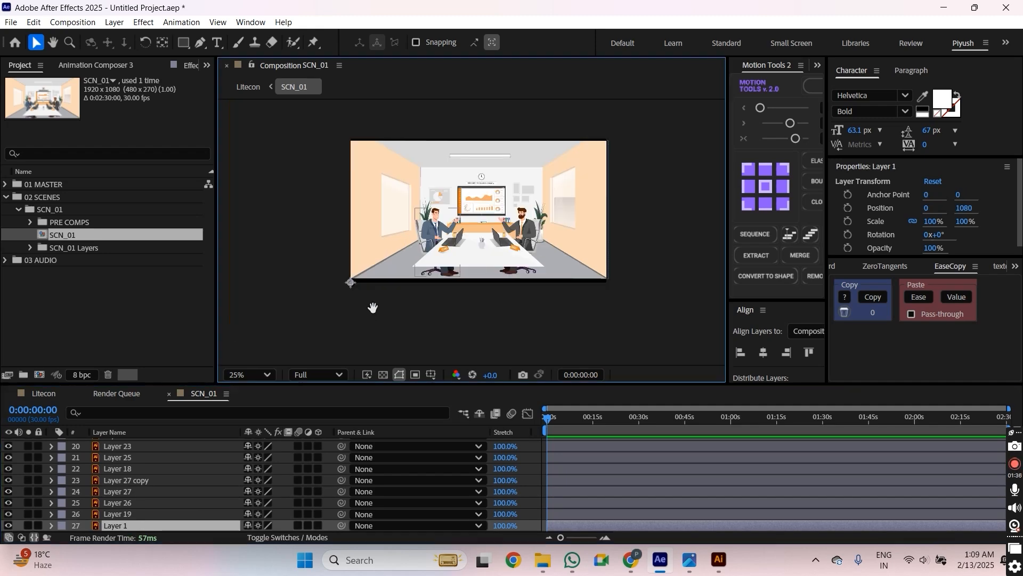
left_click_drag(349, 287, 390, 287)
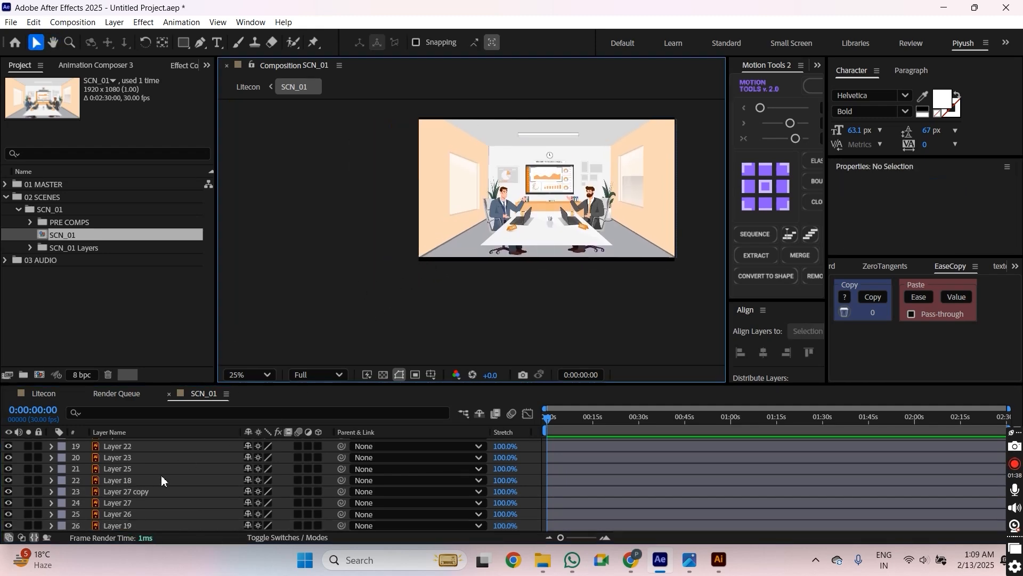
left_click(148, 523)
key("Delete")
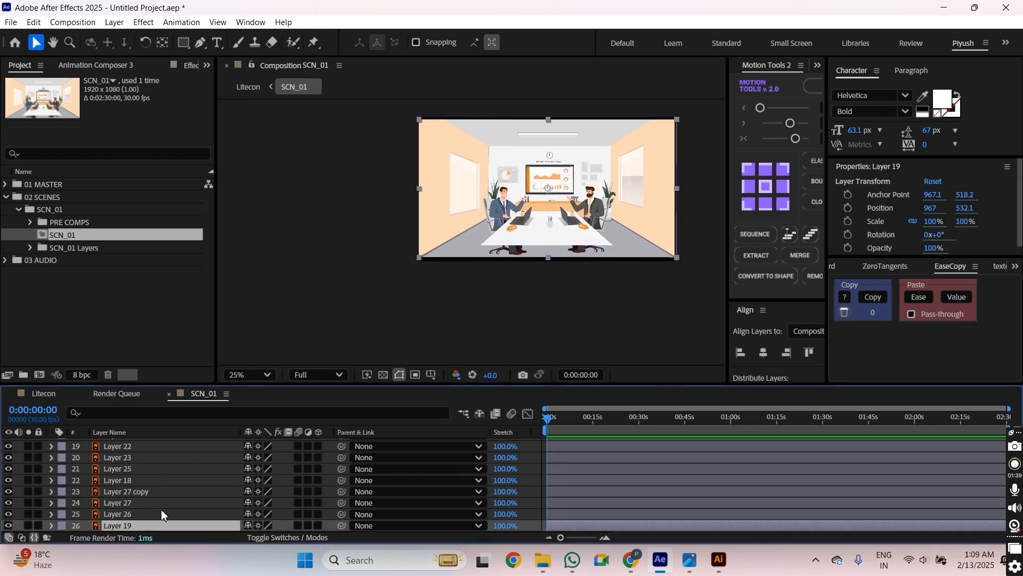
Pre-compose the background Layer 19 as BG, leaving all attributes in SCN_01.
left_click(8, 526)
left_click(7, 527)
key("ctrl+shift+c")
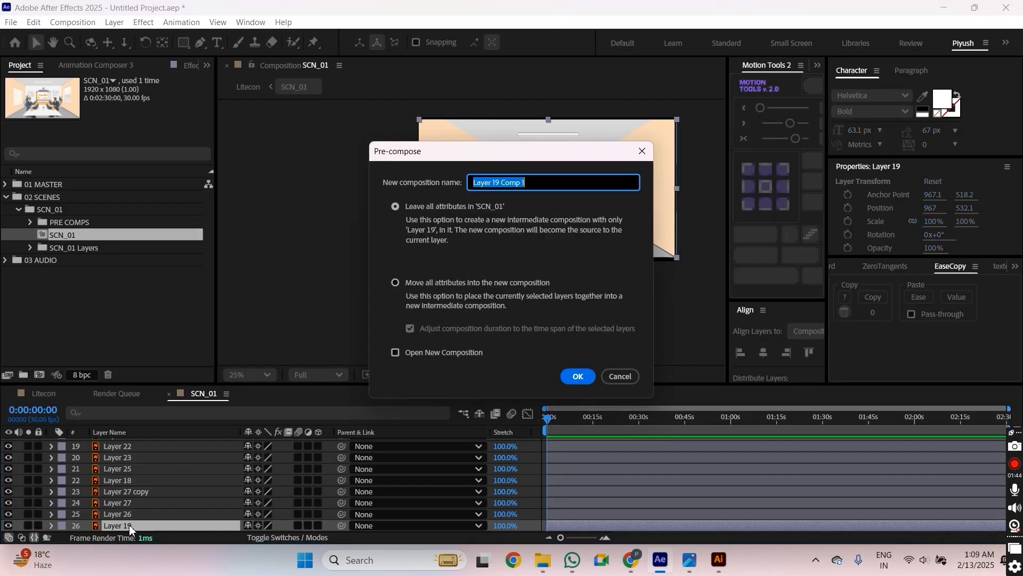
type("BG")
key("Return")
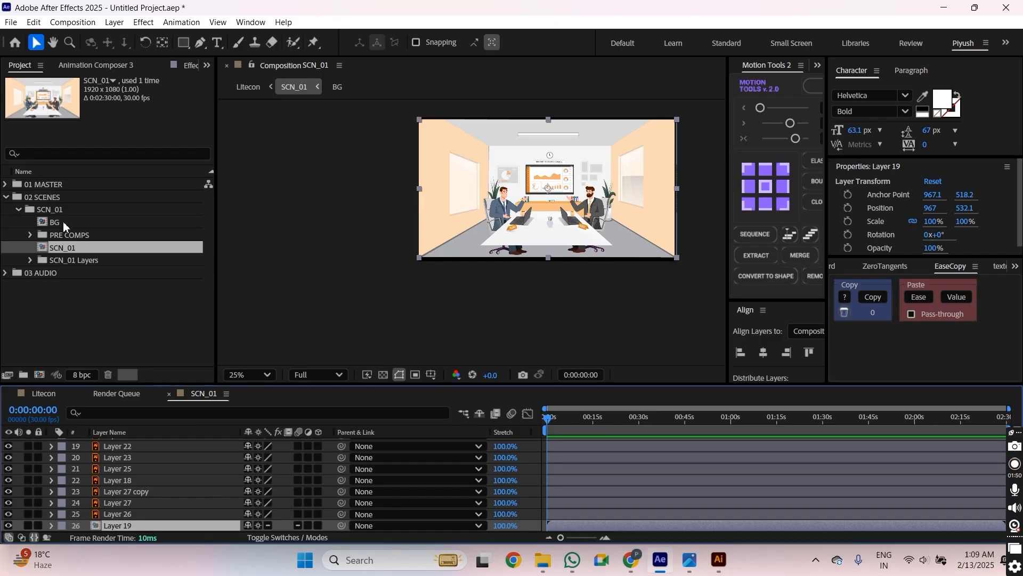
Move the BG composition into the PRE COMPS folder of SCN_01.
left_click_drag(63, 220, 69, 236)
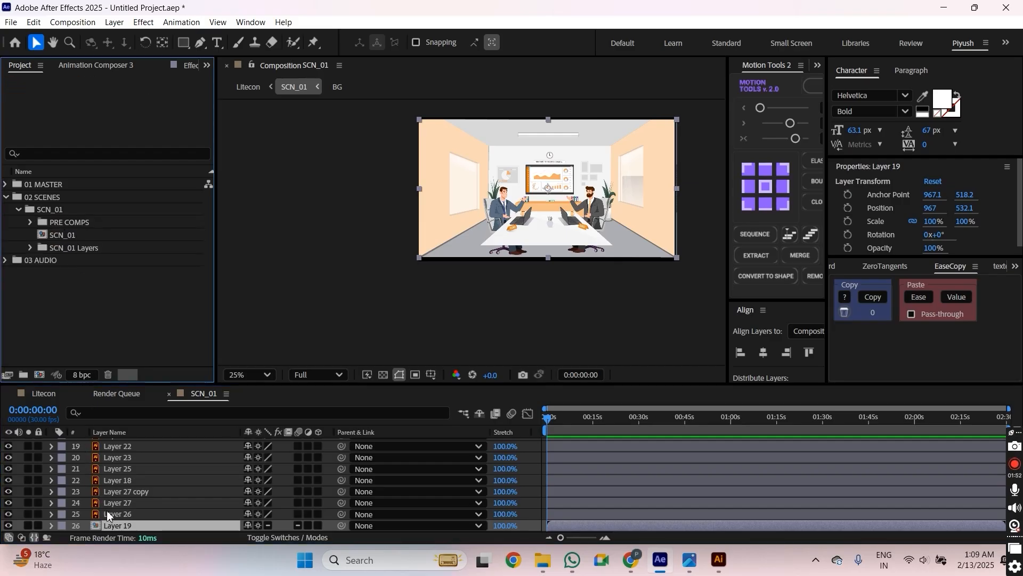
left_click_drag(591, 176, 584, 223)
left_click(692, 213)
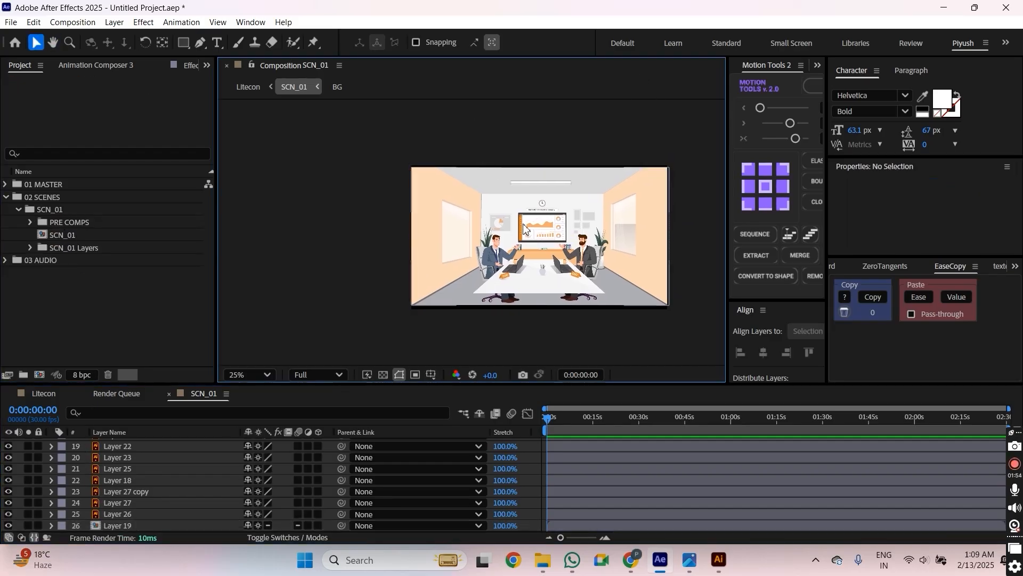
Move the wall clock layers Layer 26, Layer 27 and Layer 27 copy from SCN_01 into the BG composition.
scroll(651, 206, "up", 3)
left_click_drag(651, 206, 392, 302)
left_click(494, 210)
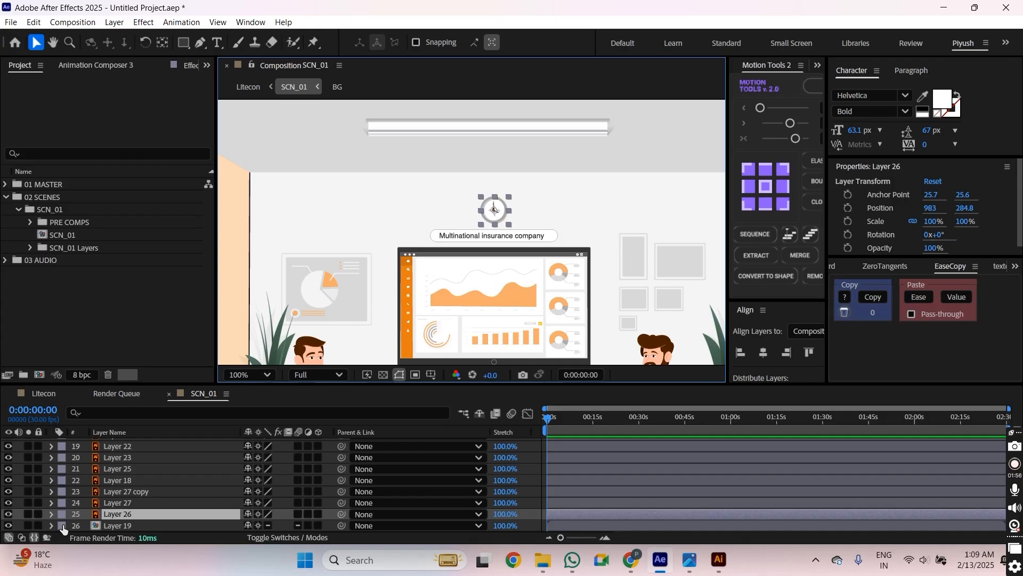
left_click(105, 503, "shift")
left_click(116, 493, "shift")
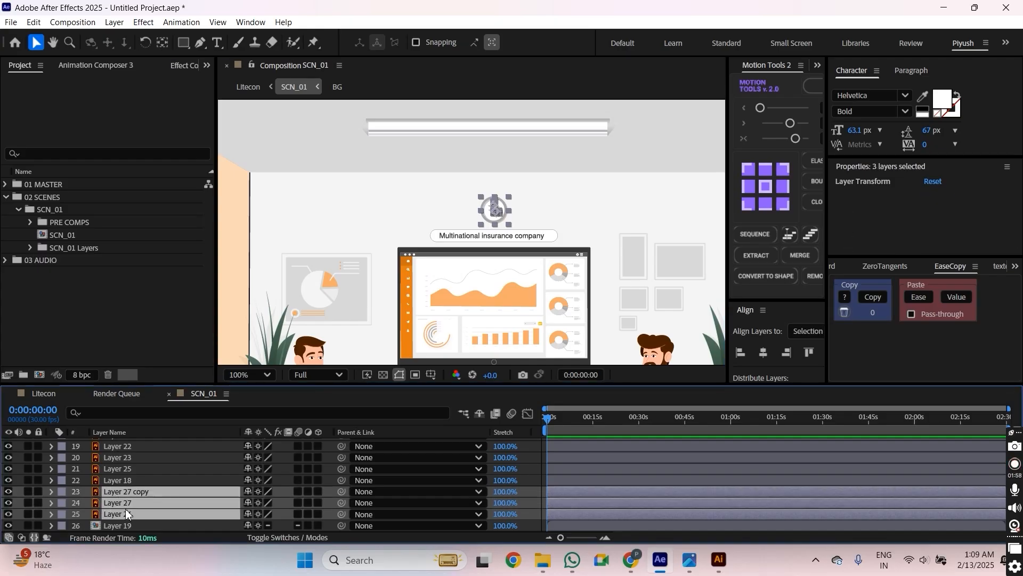
key("ctrl+x")
double_click(126, 524)
key("ctrl+v")
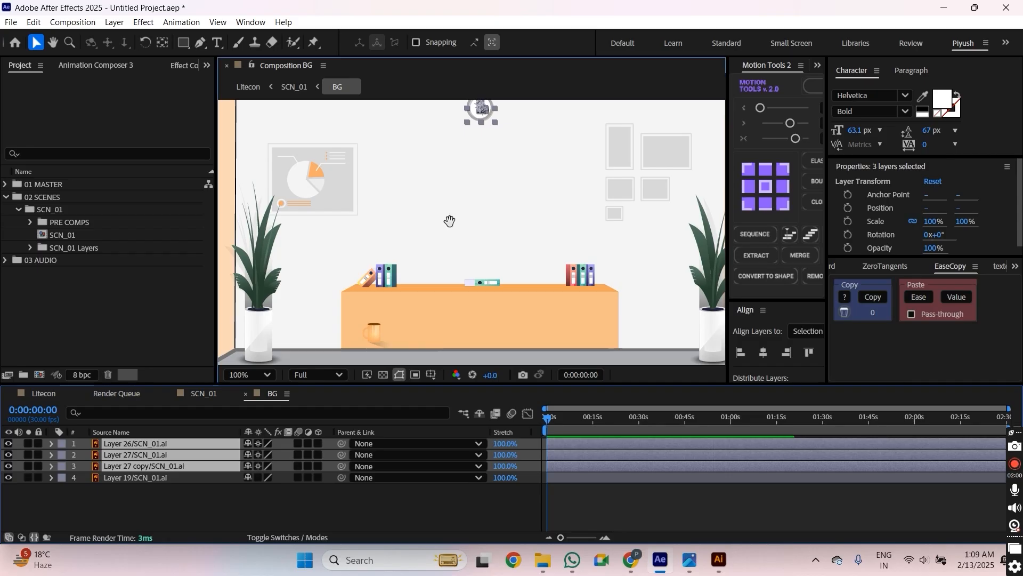
Pre-compose the three clock layers in BG as Clock, moving all attributes into the new composition.
scroll(486, 187, "up", 5)
key("ctrl+shift+c")
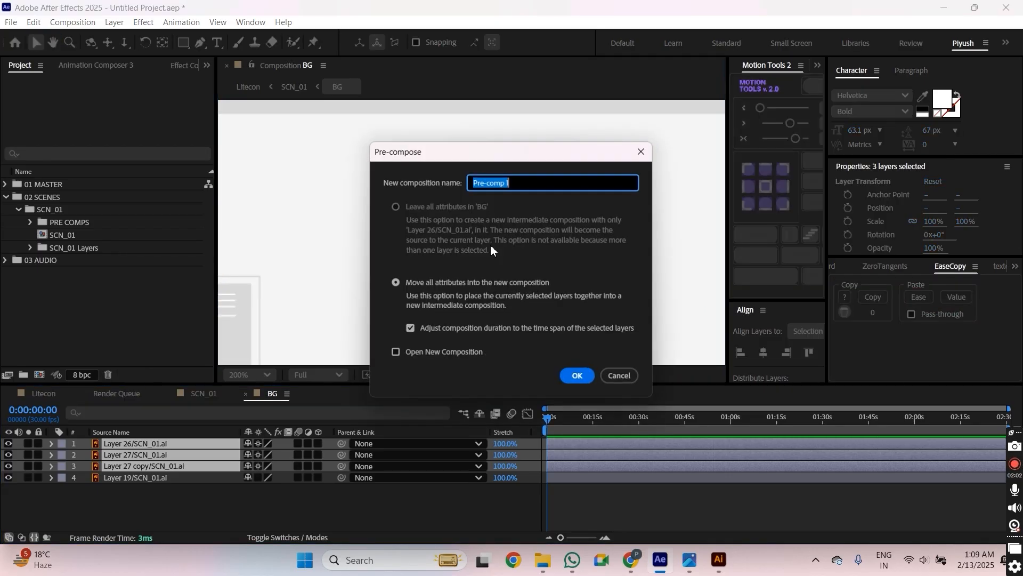
type("Clock")
key("Return")
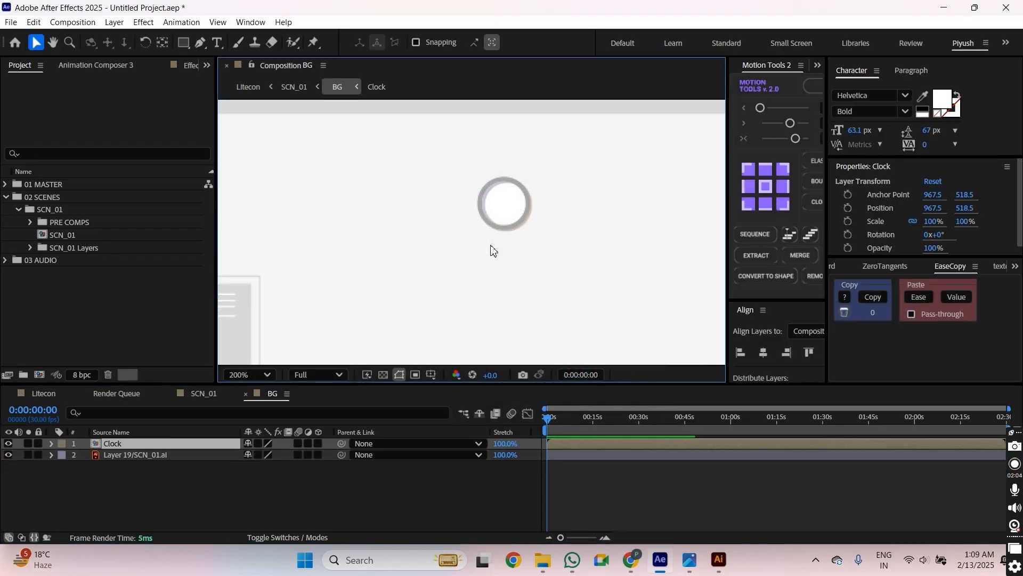
Open the Clock pre-comp and examine which layers hold the clock face and the hands.
double_click(199, 444)
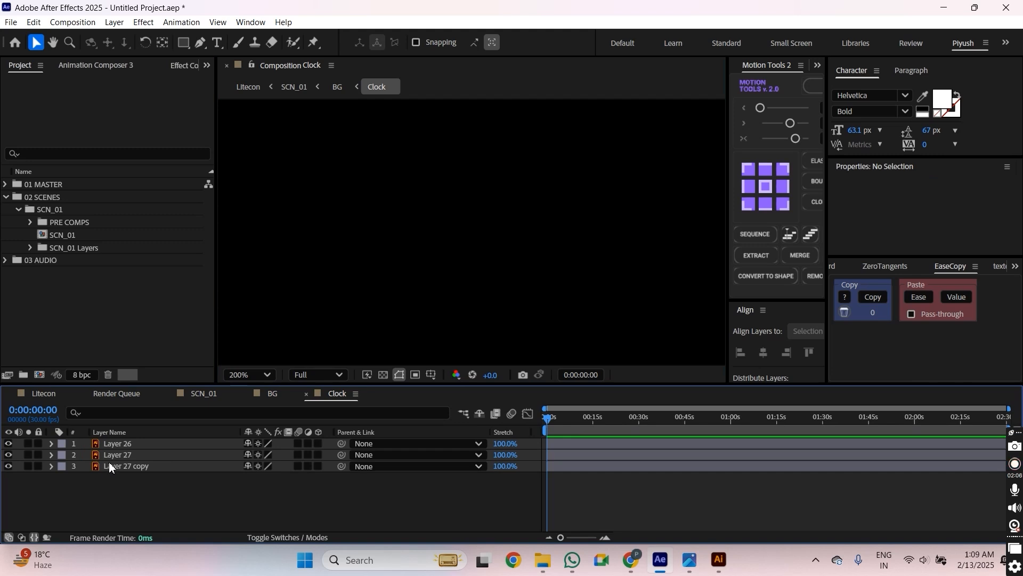
left_click(109, 457)
left_click(126, 444, "shift")
scroll(399, 309, "down", 1)
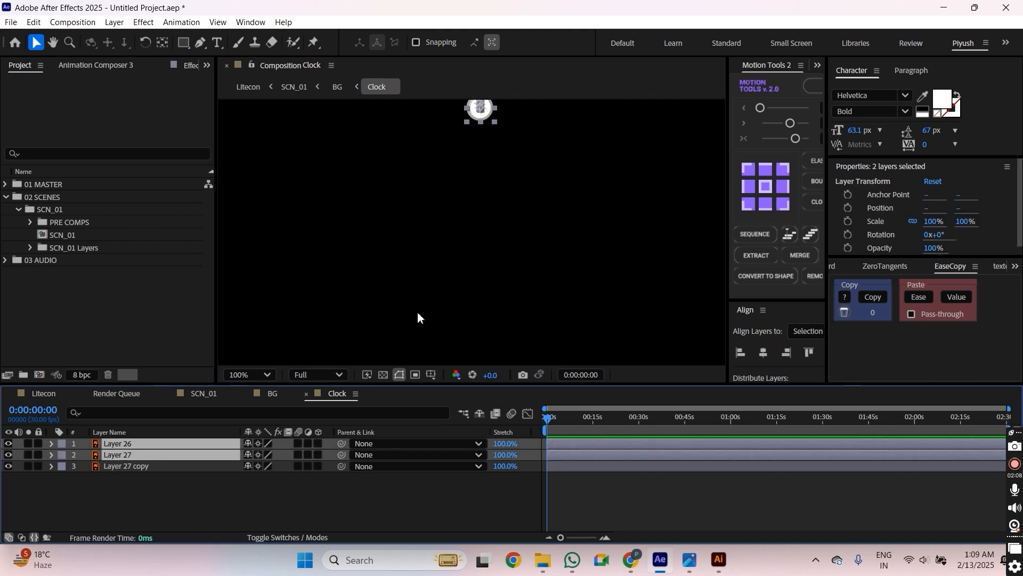
left_click_drag(495, 129, 487, 205)
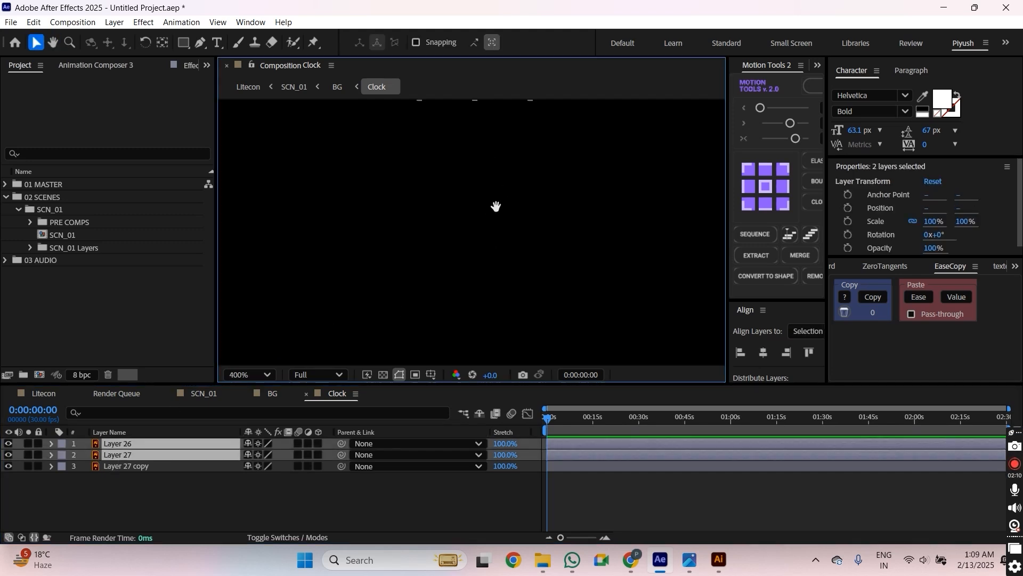
left_click(120, 509)
left_click(121, 454)
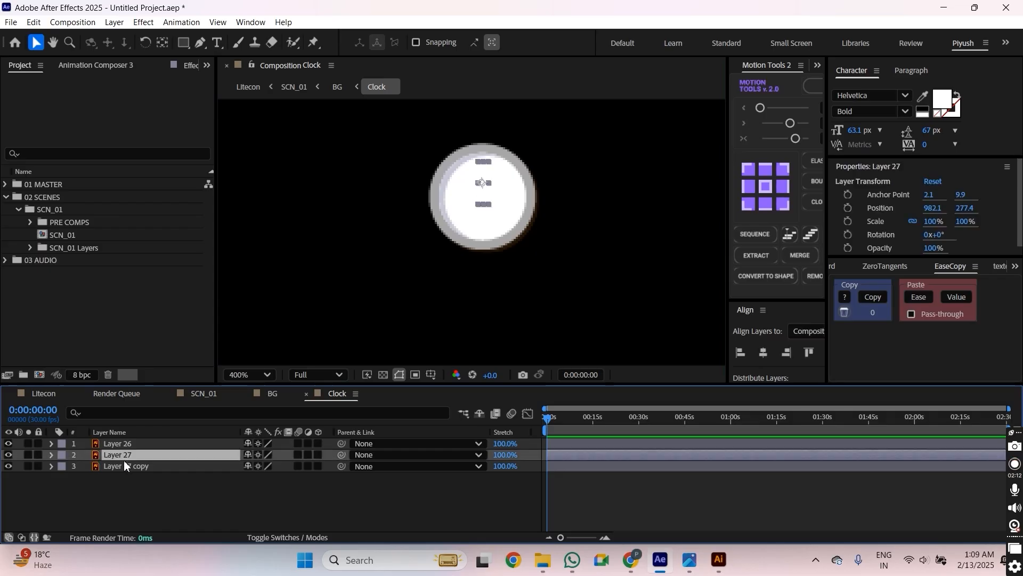
left_click(129, 466)
scroll(455, 269, "up", 2)
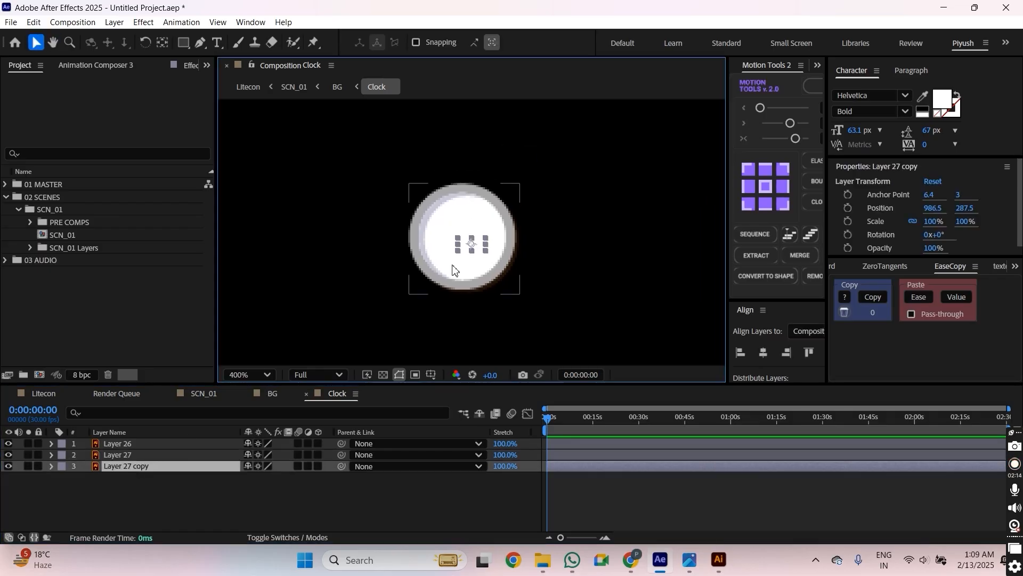
Send the clock face Layer 26 to the end of the Clock layer stack, beneath the hands, and return to BG.
left_click(198, 445)
left_click_drag(406, 287, 199, 388)
key("ctrl+z")
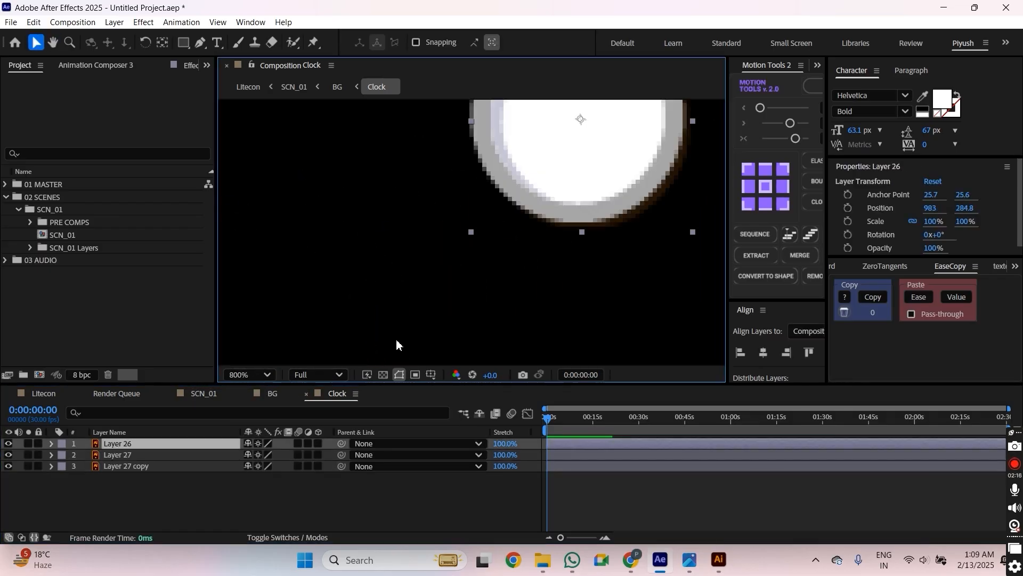
key("ctrl+shift+bracketleft")
scroll(639, 152, "down", 8)
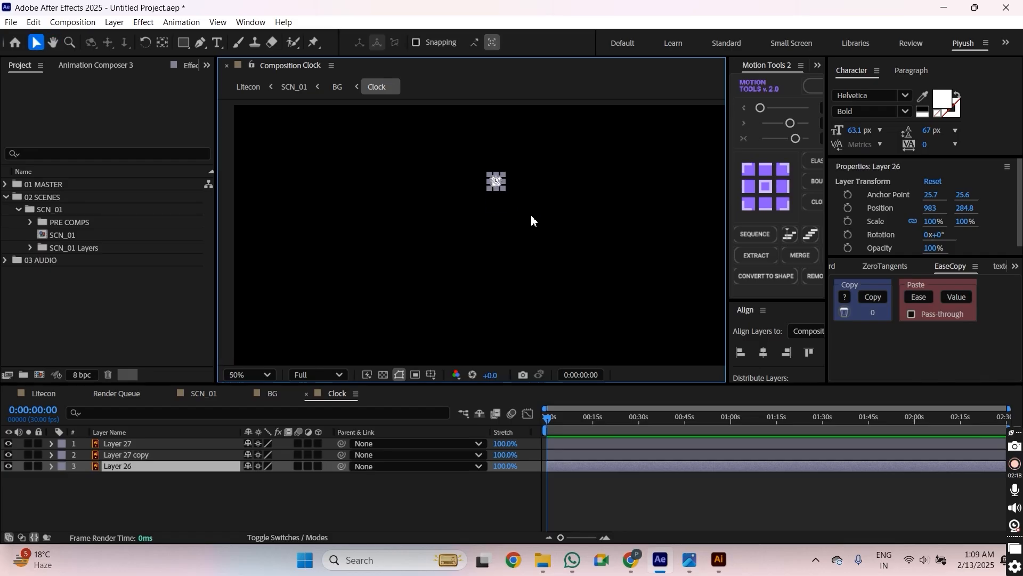
scroll(512, 193, "down", 2)
left_click(474, 128)
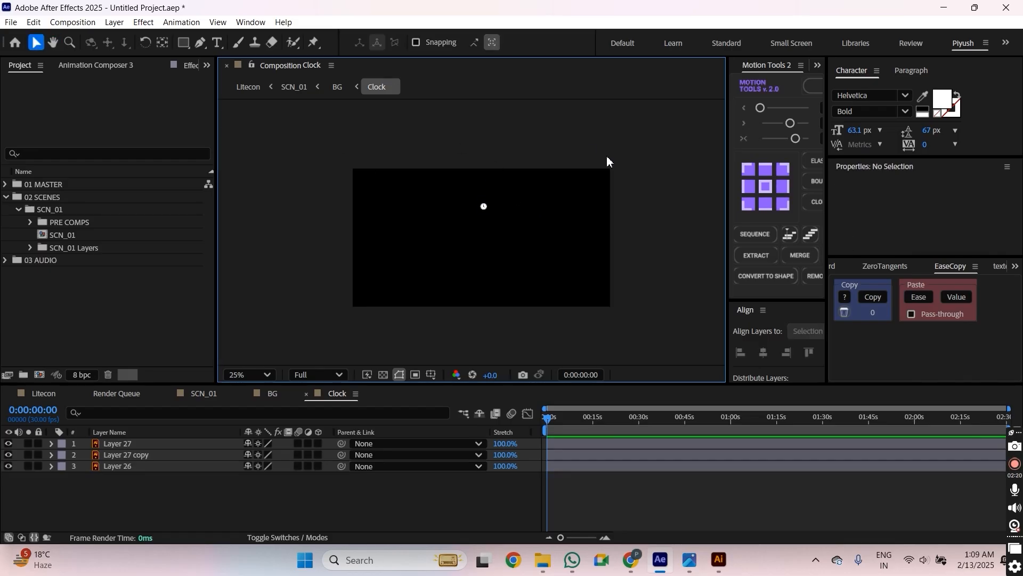
key("Tab")
left_click(356, 221)
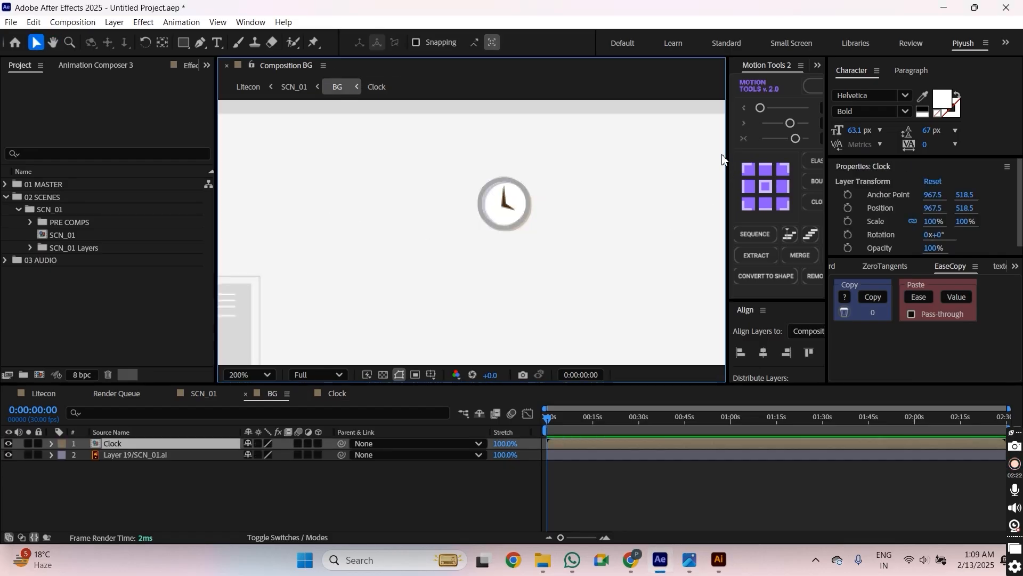
Widen the script panel area and bring up the AutoCrop_2015 script.
left_click_drag(826, 87, 922, 112)
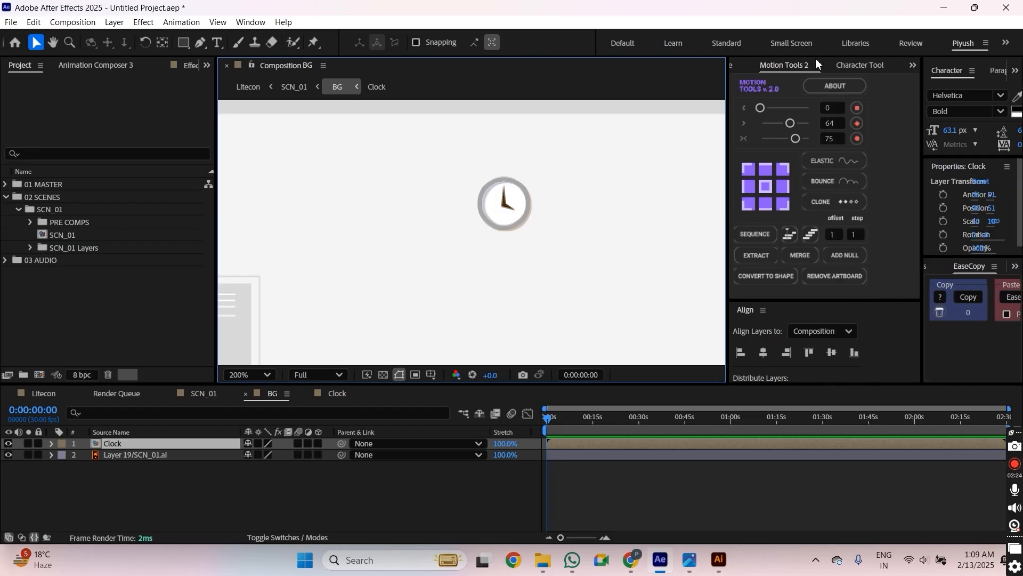
scroll(802, 63, "up", 2)
scroll(435, 328, "down", 1)
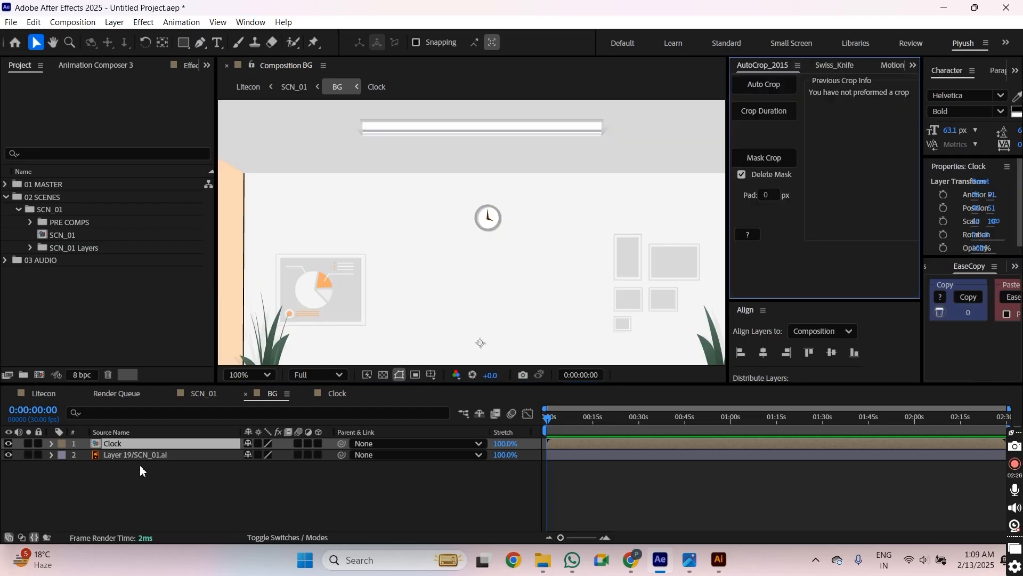
Auto-crop the Clock composition with a padding of 20 px.
left_click(134, 442)
scroll(496, 243, "up", 1)
left_click_drag(495, 243, 483, 252)
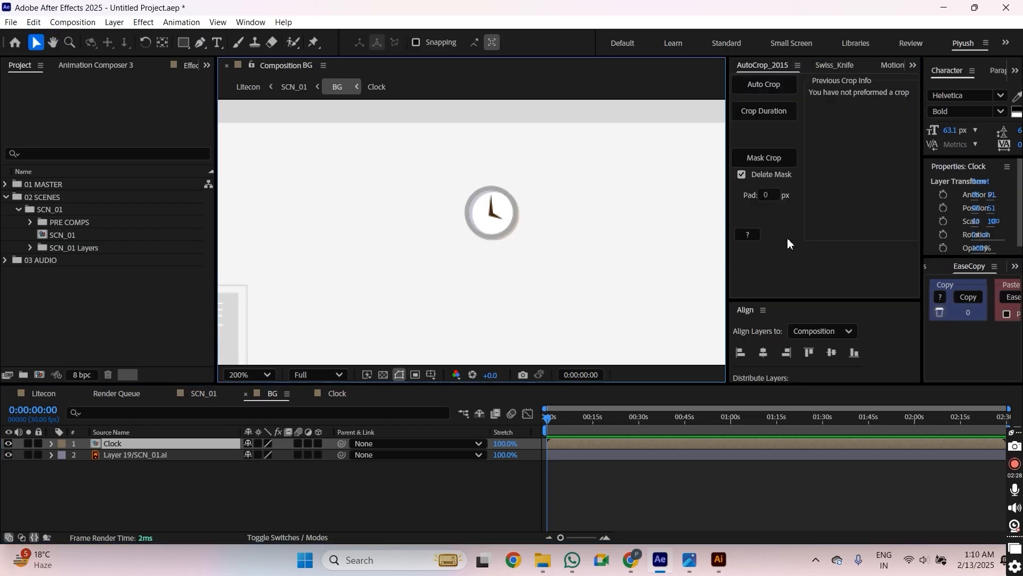
left_click(774, 193)
type("20")
key("Return")
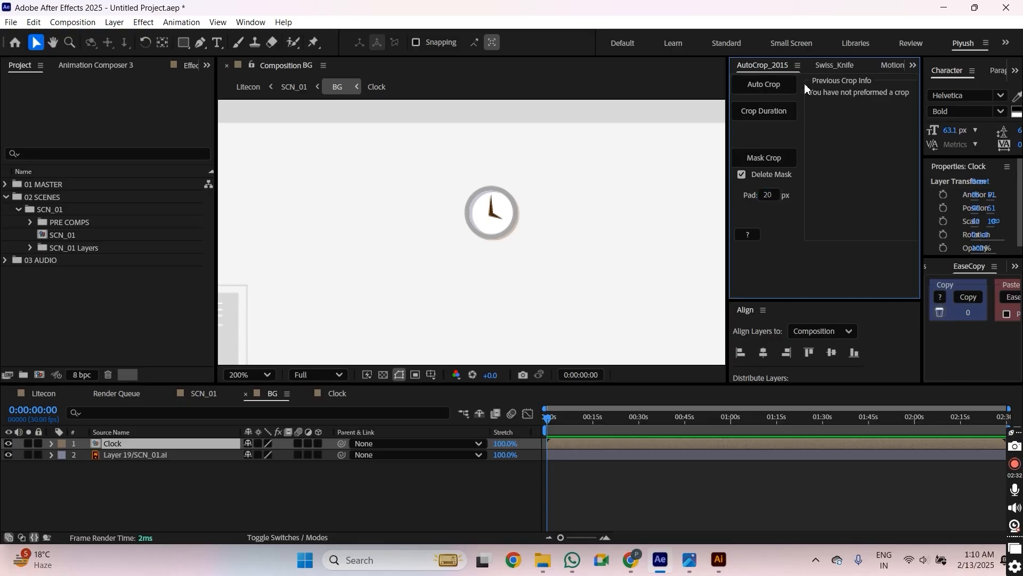
left_click(762, 84)
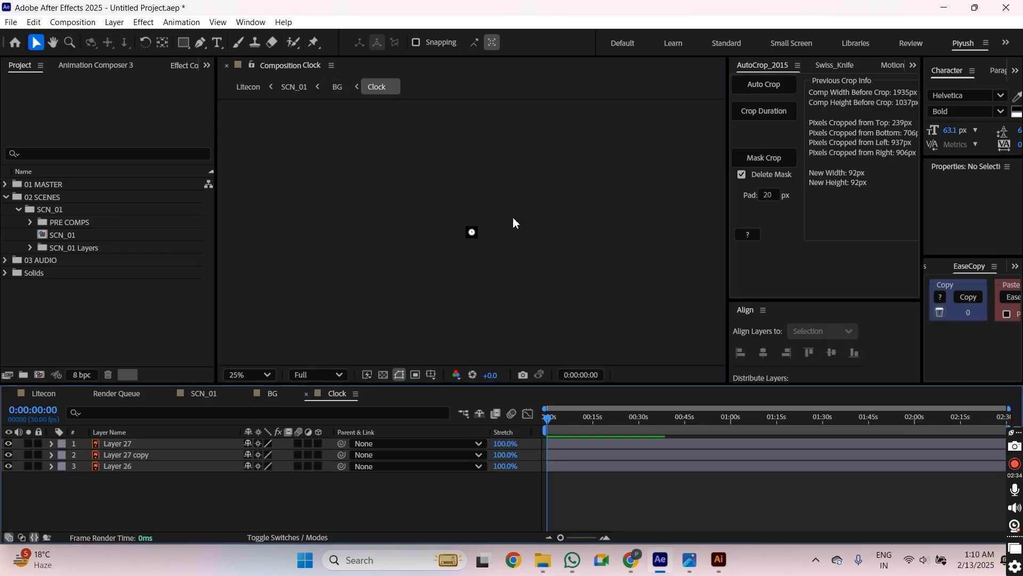
Check the framing of the cropped Clock composition and go back to BG.
scroll(470, 244, "up", 8)
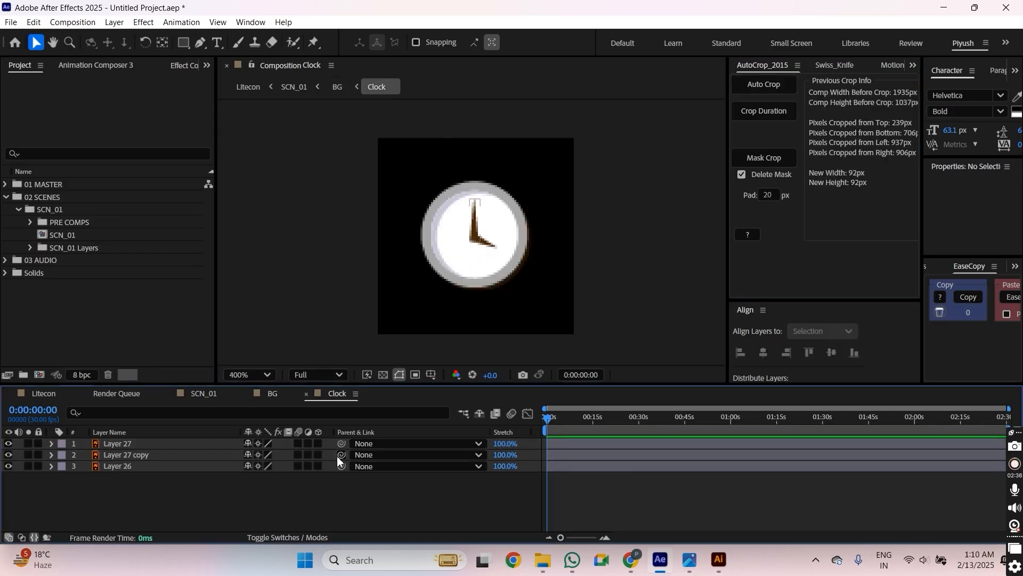
left_click(228, 462)
left_click(225, 485)
key("Tab")
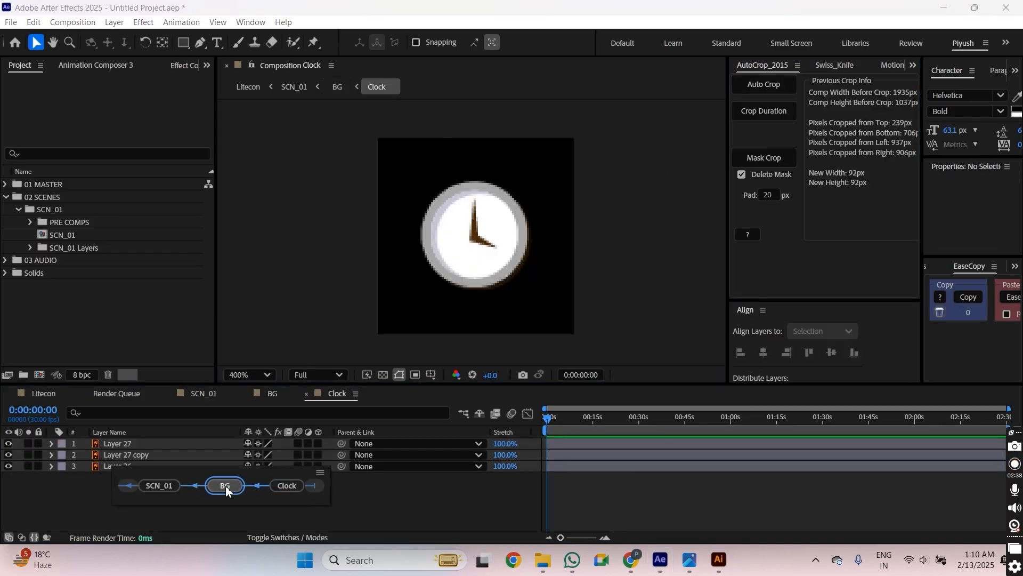
left_click(226, 485)
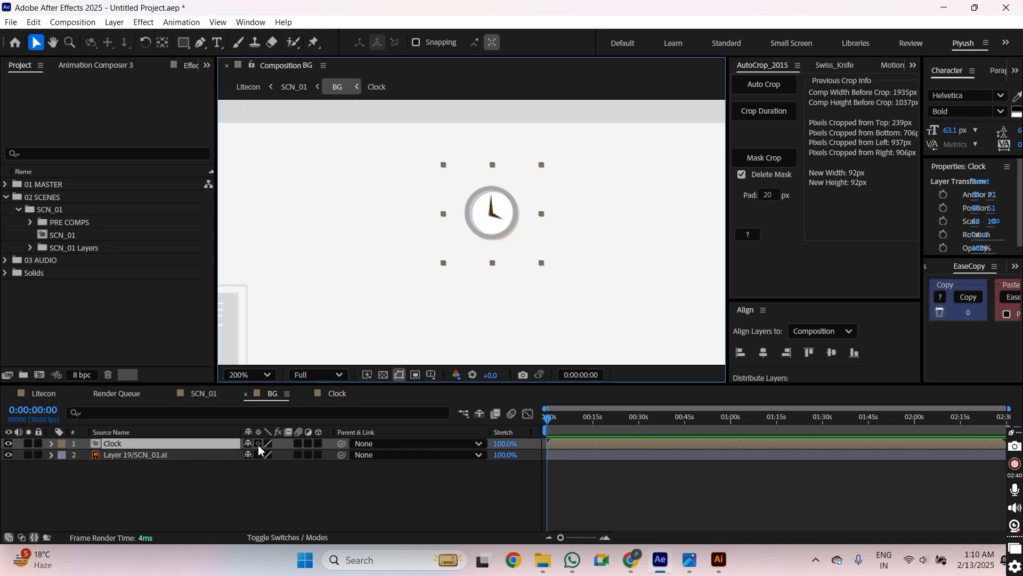
Turn on collapse transformations for the Clock layer in BG and return to SCN_01.
left_click_drag(258, 444, 255, 458)
left_click(255, 489)
key("Tab")
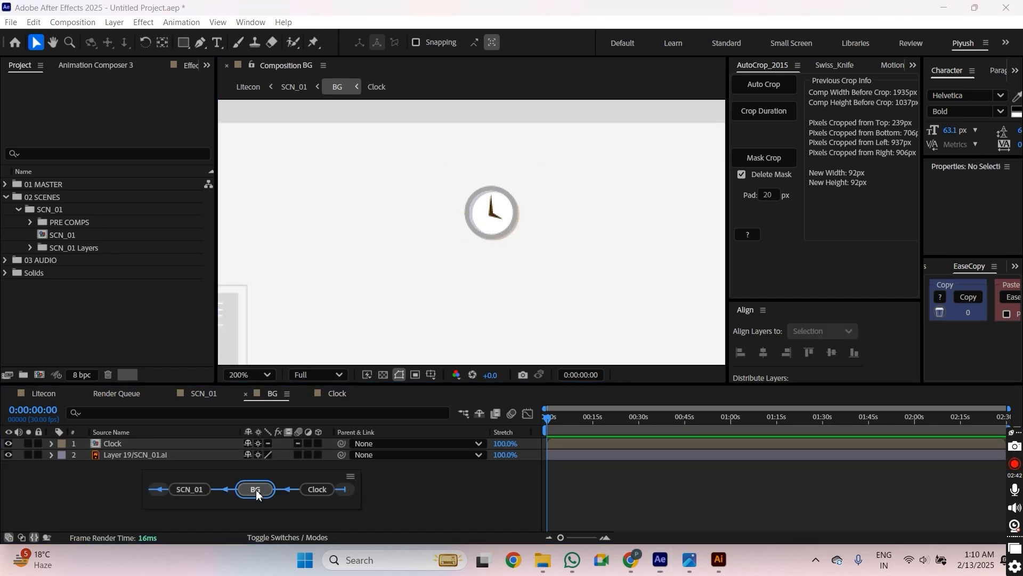
left_click(256, 490)
left_click_drag(516, 254, 516, 229)
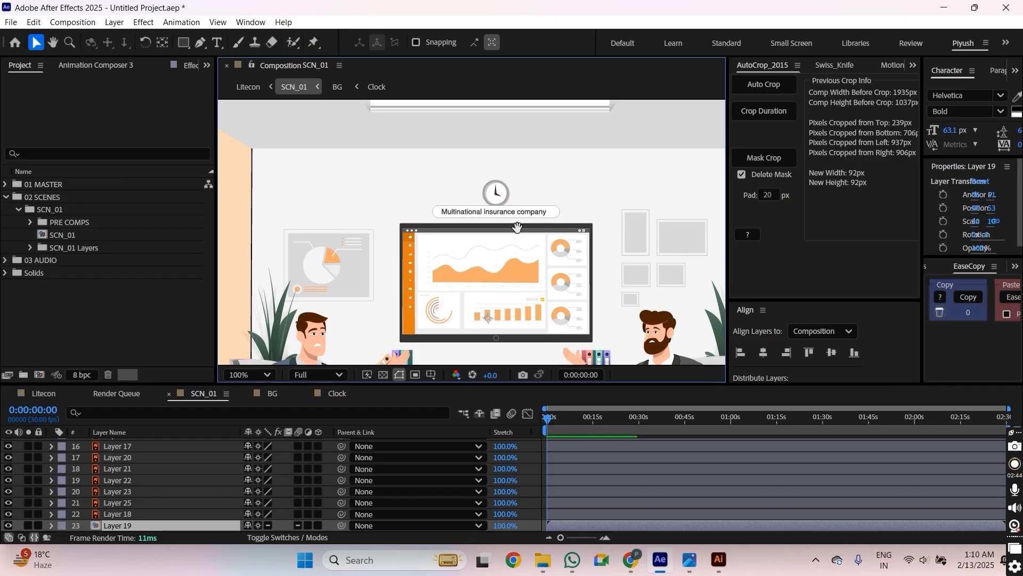
key("comma")
key("comma")
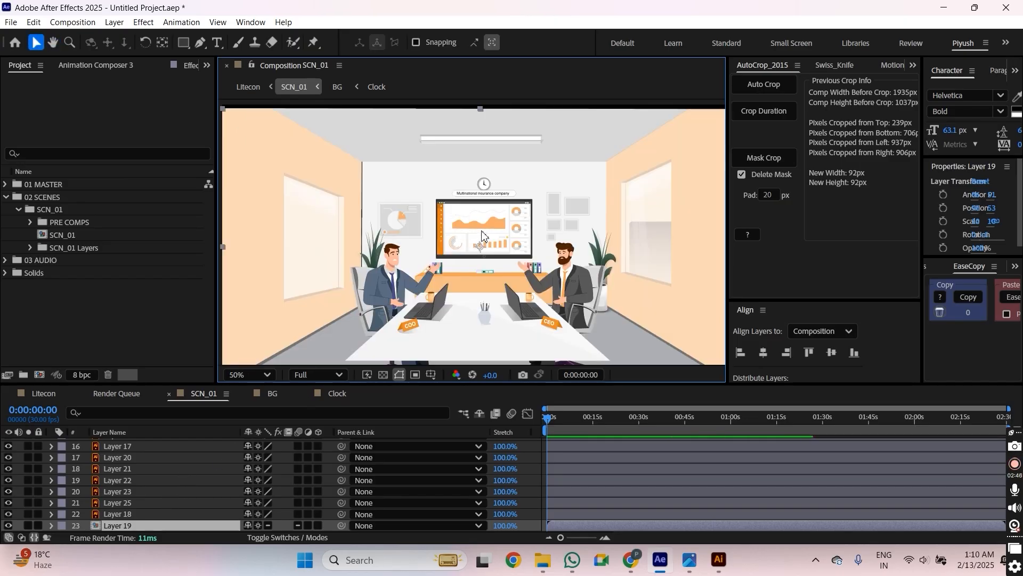
Clear the custom name of Layer 19 in SCN_01 so that it takes its source name, BG.
left_click(122, 432)
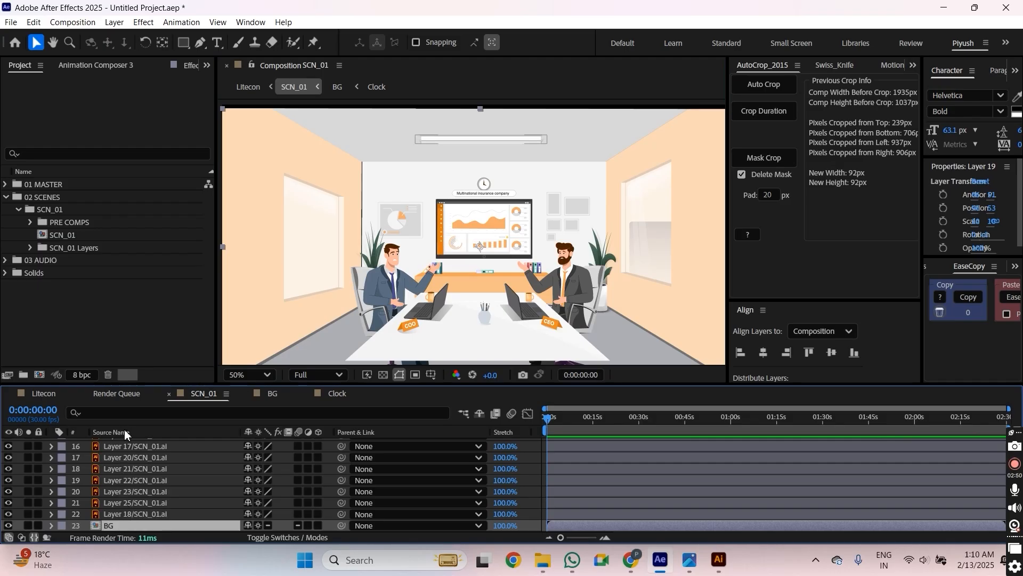
left_click(122, 433)
key("Return")
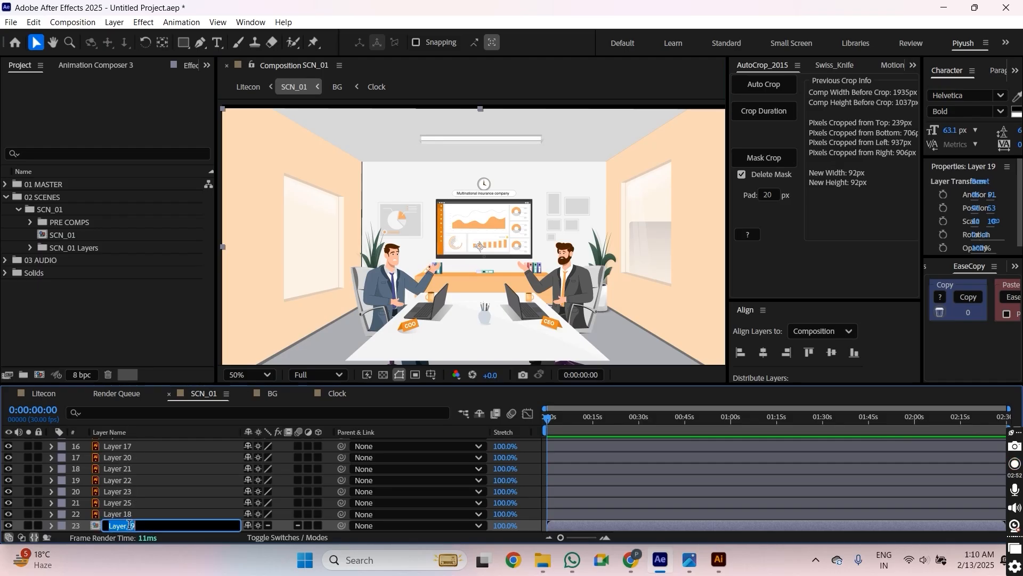
key("BackSpace")
key("Return")
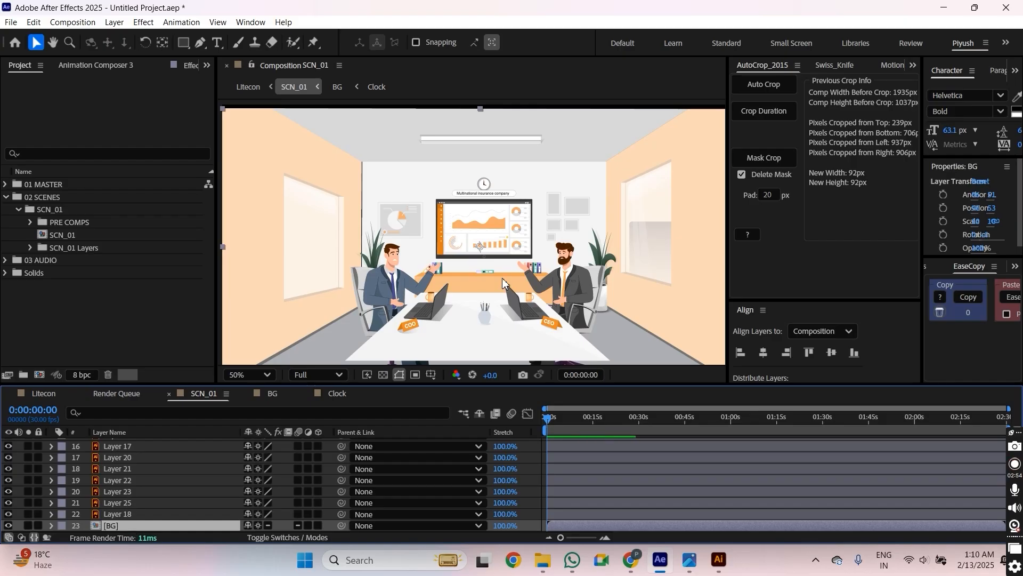
Hide the BG layer and move the ceiling light Layer 17 from SCN_01 into the BG composition.
left_click(8, 525)
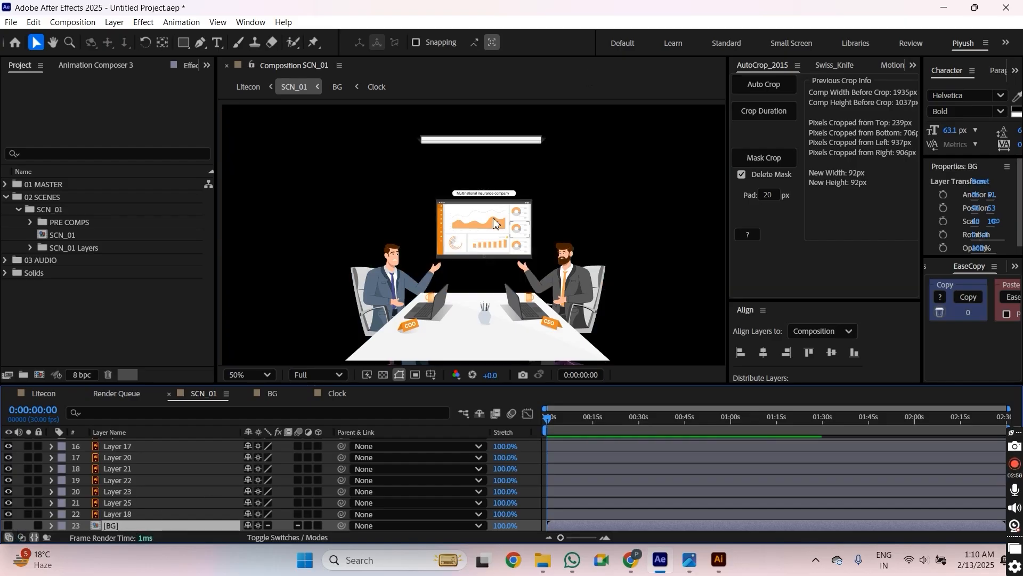
scroll(485, 187, "up", 2)
left_click(479, 176)
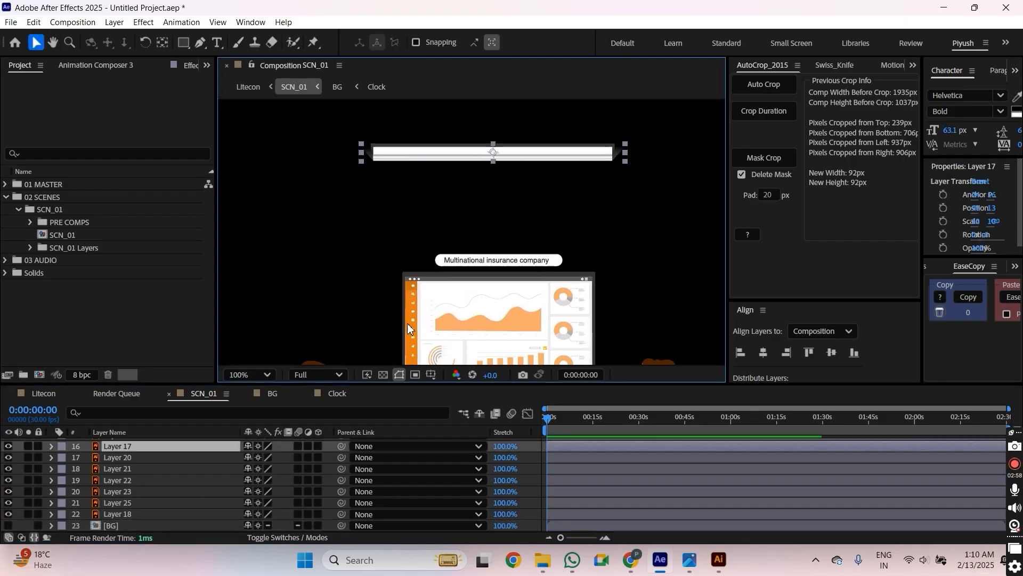
key("Delete")
double_click(129, 526)
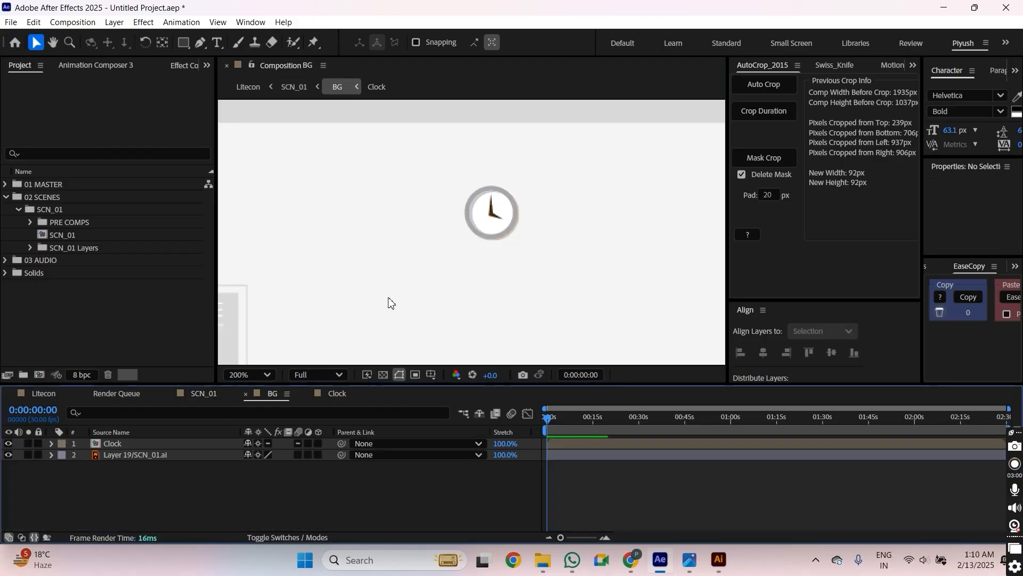
key("ctrl+v")
scroll(490, 273, "down", 2)
Return to the SCN_01 composition and hide Layer 2, the "Multinational insurance company" banner.
key("Tab")
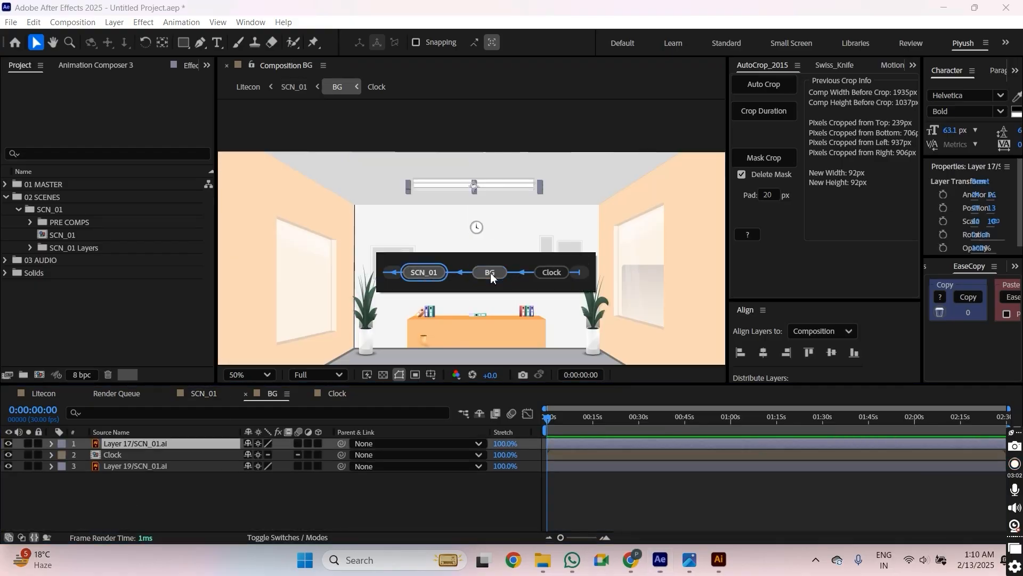
key("Left")
key("Return")
left_click_drag(490, 273, 486, 251)
scroll(472, 215, "down", 1)
scroll(472, 215, "up", 1)
scroll(479, 229, "up", 1)
left_click(478, 222)
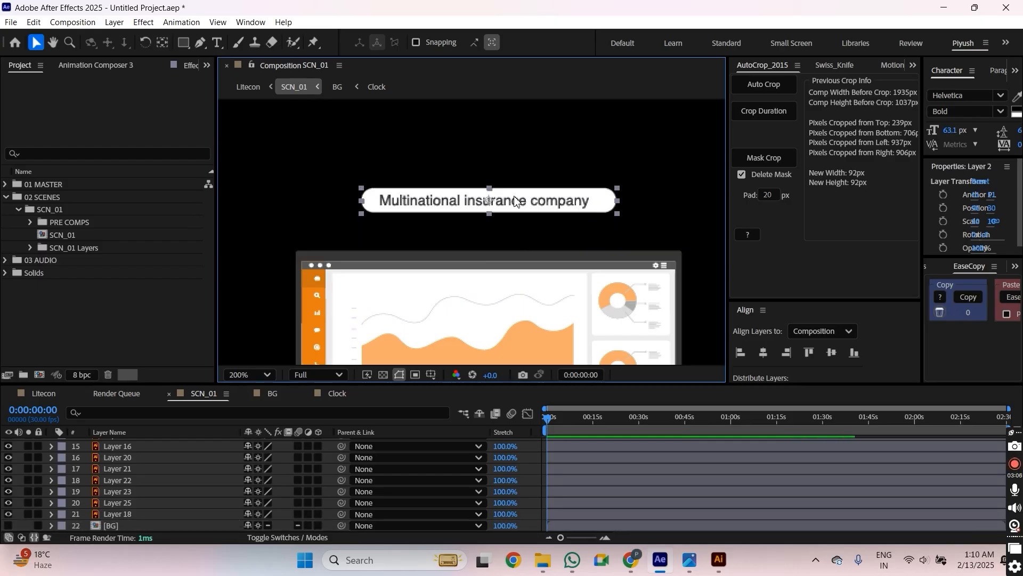
scroll(96, 499, "up", 5)
left_click(8, 443)
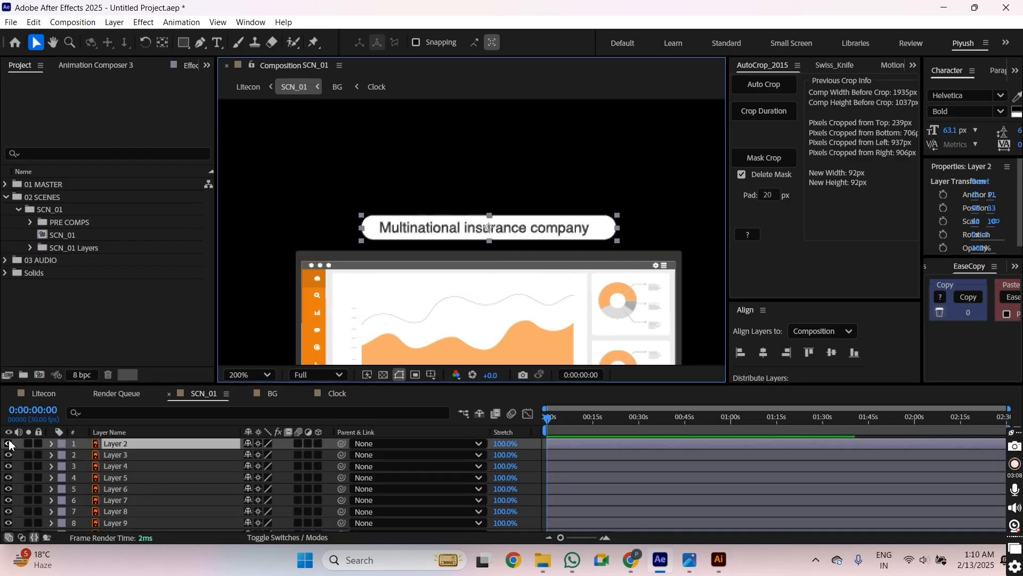
Pre-compose the six layers of the wall monitor, including its frame and all chart panels, as Screen.
key("h")
left_click_drag(420, 302, 431, 200)
scroll(422, 174, "down", 2)
scroll(433, 216, "up", 1)
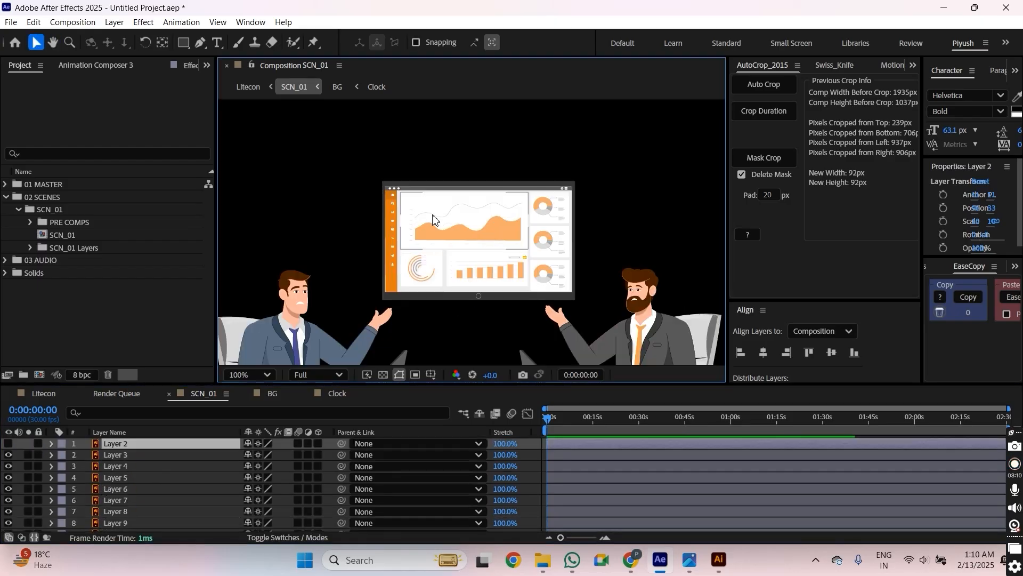
left_click_drag(361, 148, 573, 244)
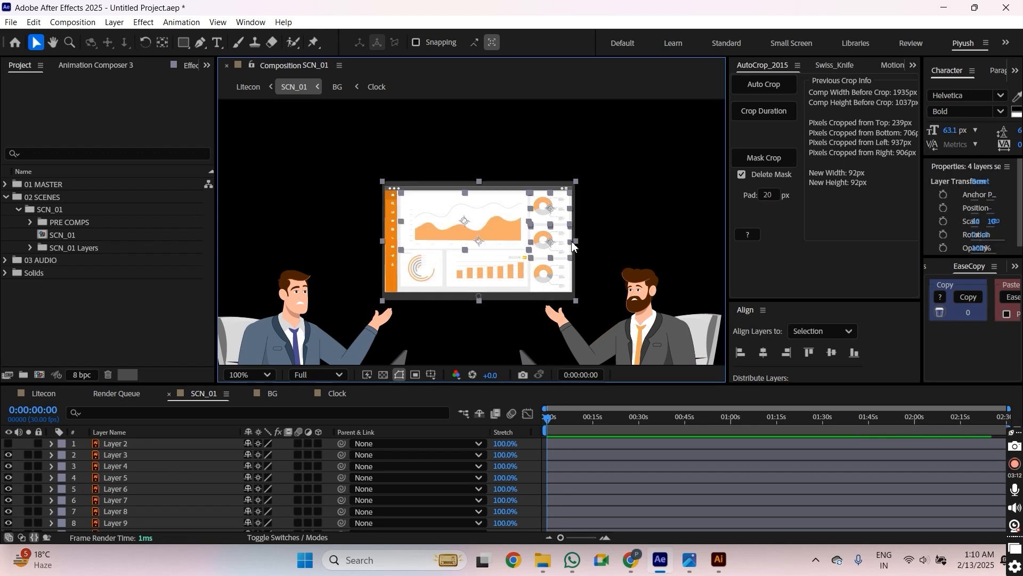
left_click_drag(466, 277, 472, 249)
key("ctrl+z")
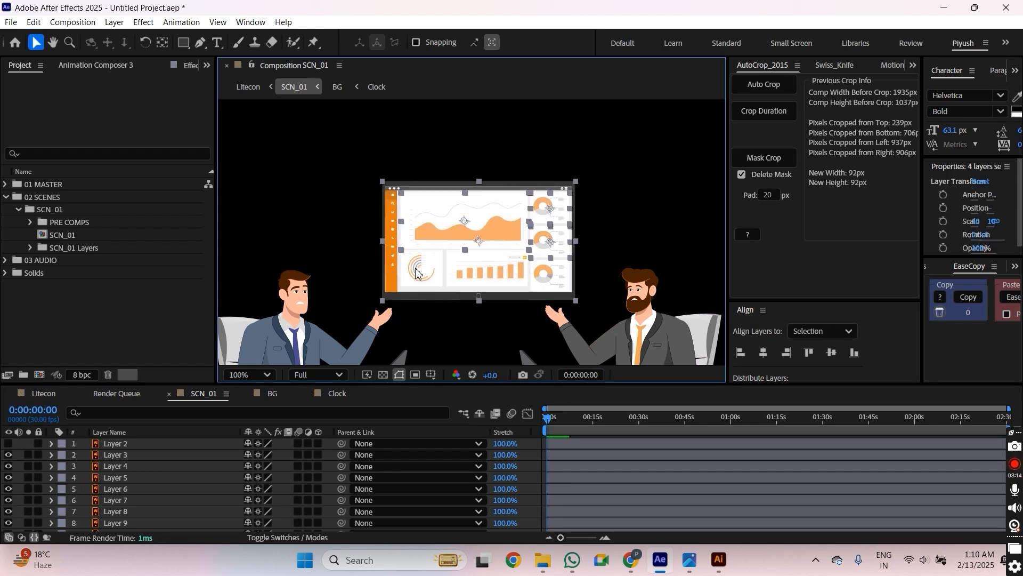
left_click(416, 270, "shift")
left_click(419, 273, "shift")
left_click(540, 280, "shift")
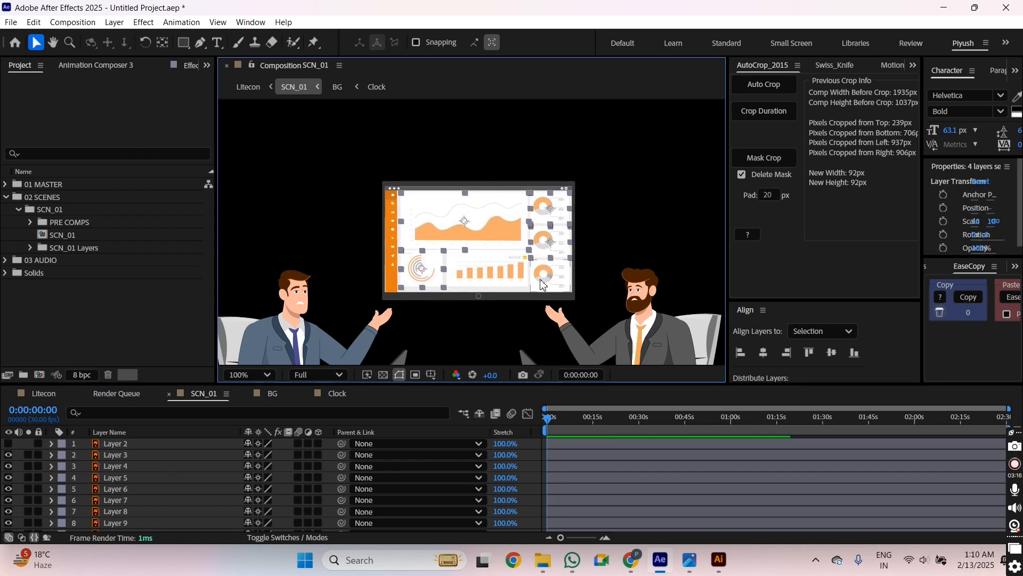
left_click(491, 298, "shift")
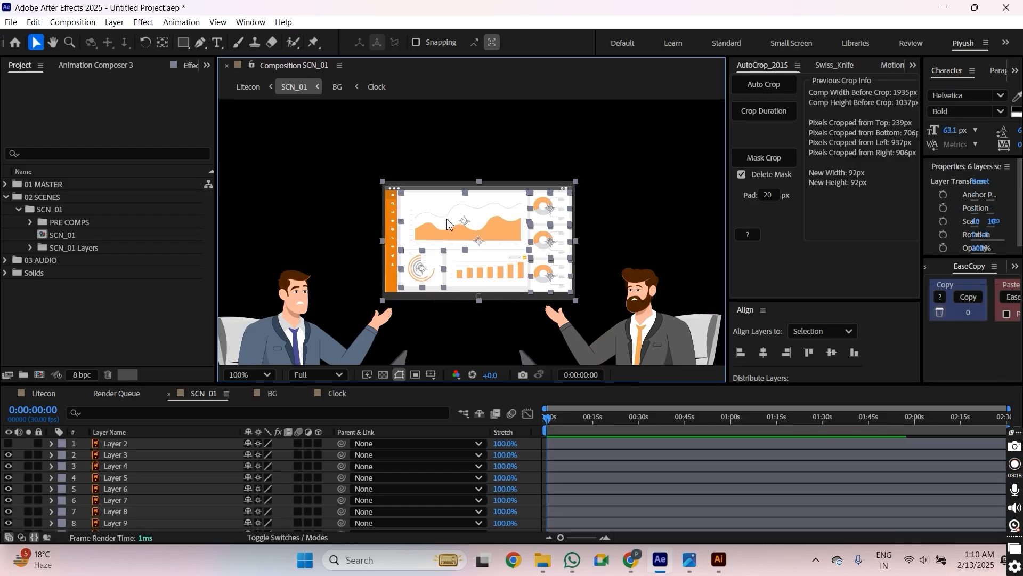
key("ctrl+shift+c")
type("Screen")
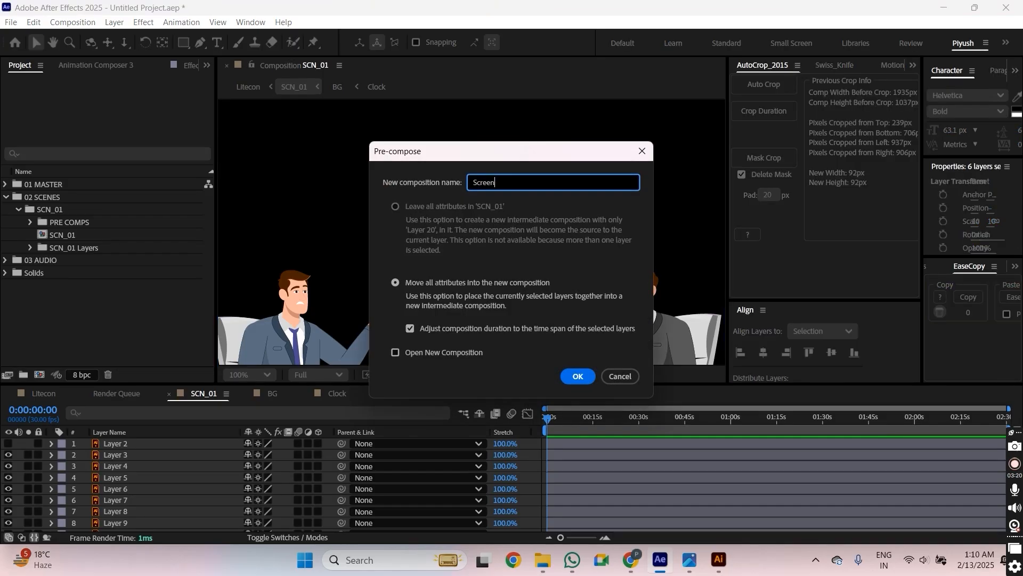
key("Return")
Turn on collapse transformations for the Screen layer in SCN_01 and auto-crop its composition to the artwork.
scroll(136, 474, "down", 3)
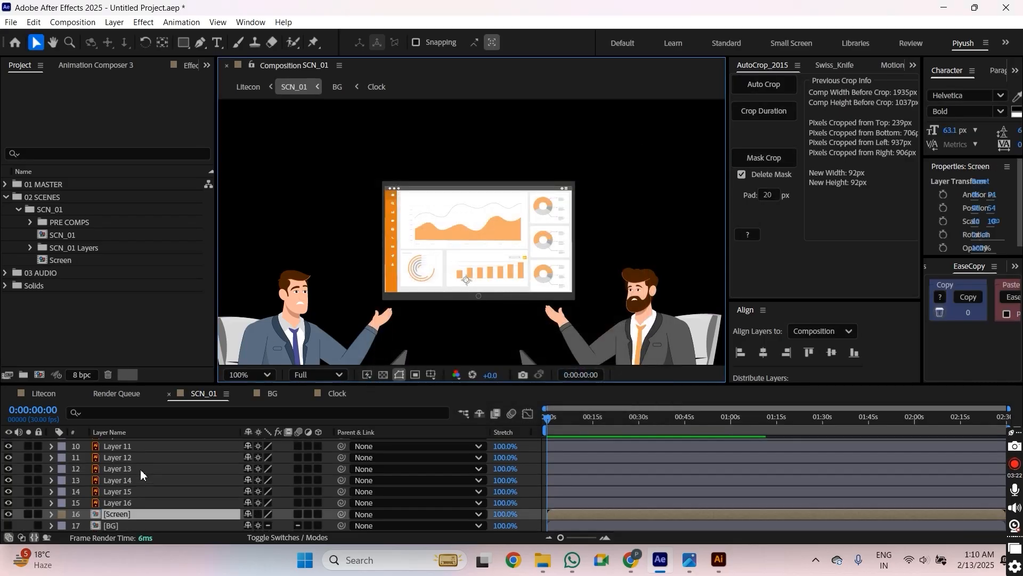
left_click(258, 513)
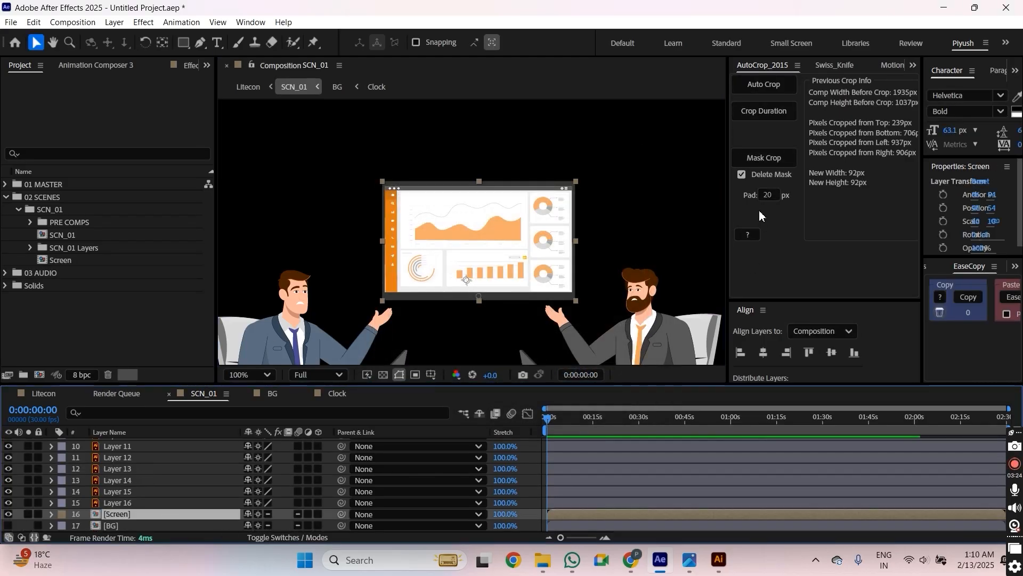
left_click(763, 84)
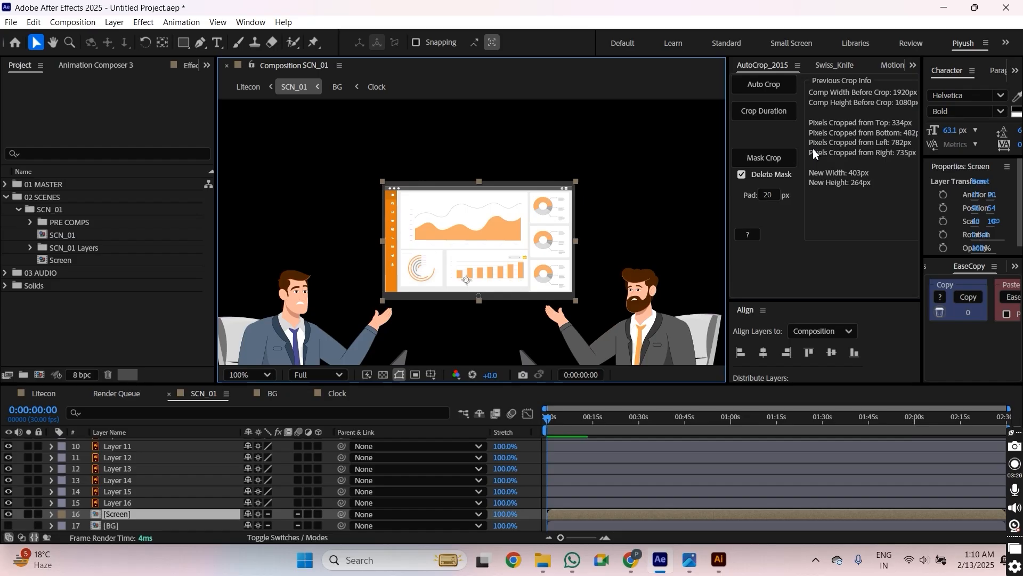
Centre the anchor point of the Screen layer with Motion Tools 2 and open the Screen composition.
left_click(852, 68)
left_click(852, 69)
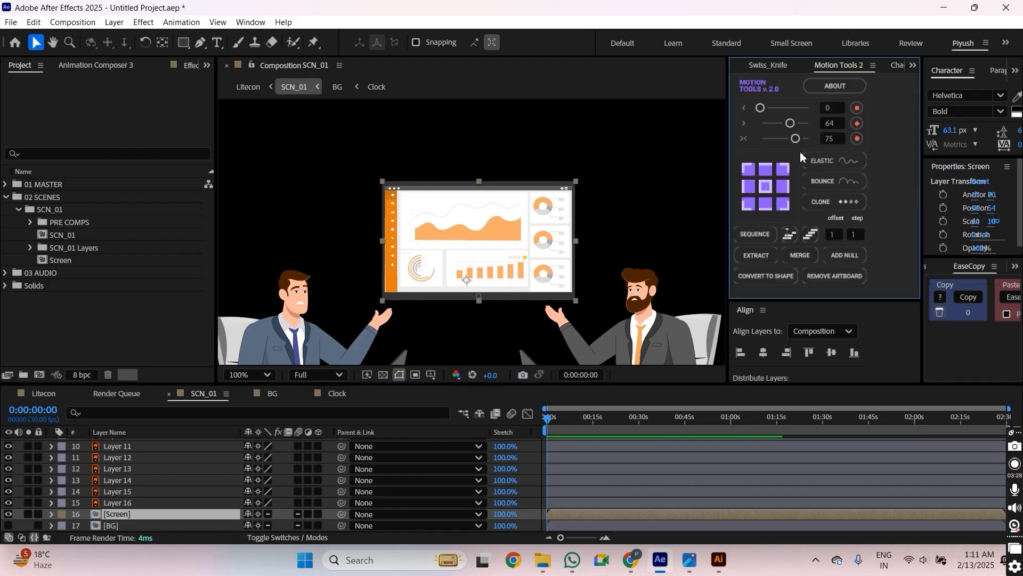
left_click(768, 188)
double_click(432, 260)
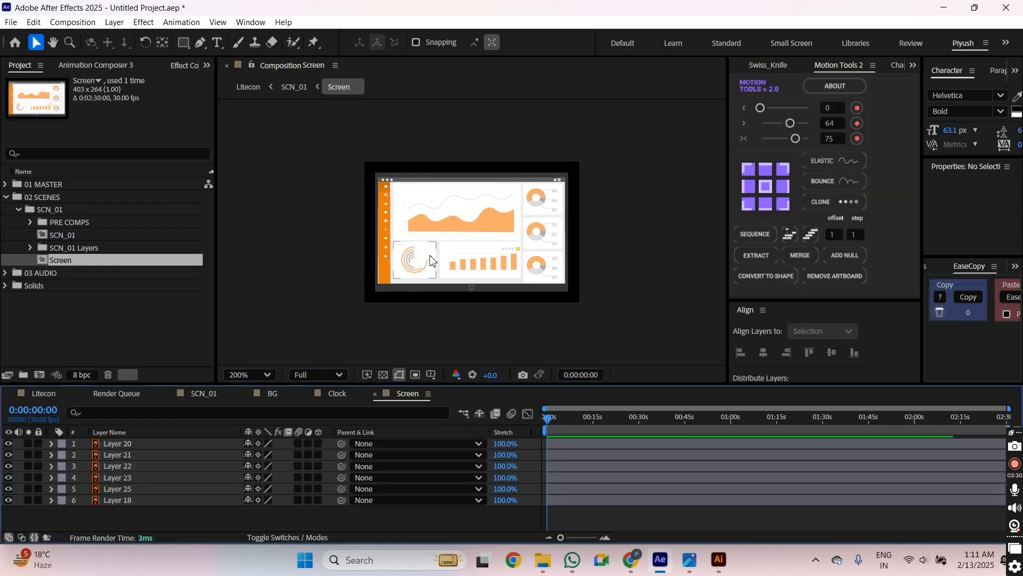
scroll(431, 257, "up", 1)
left_click_drag(435, 248, 445, 251)
left_click_drag(479, 210, 466, 193)
key("ctrl+z")
mouse_move(374, 298)
left_mouse_down()
mouse_move(356, 282)
mouse_move(373, 311)
left_mouse_up()
key("ctrl+z")
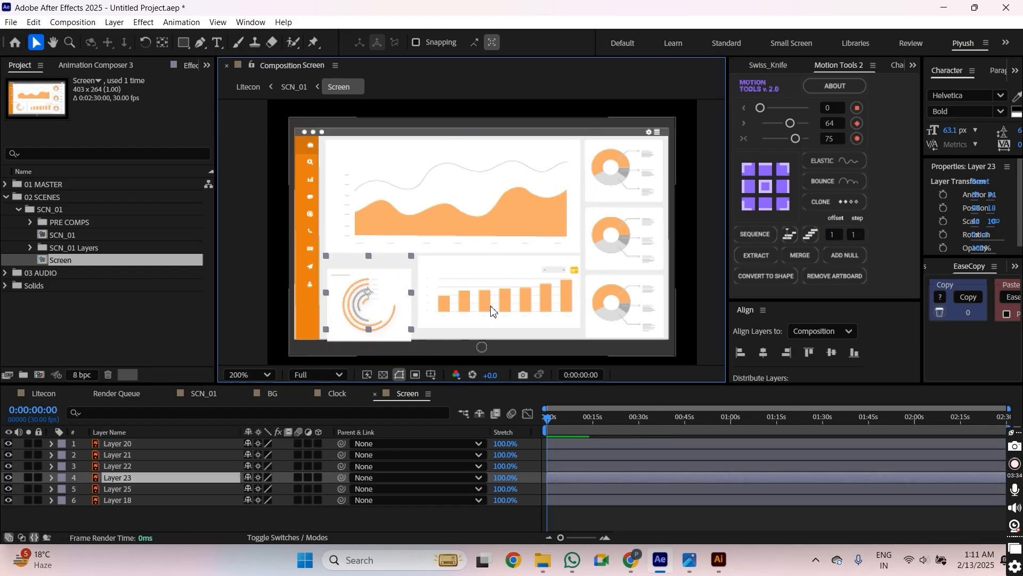
key("ctrl+z")
left_click(510, 307)
left_click_drag(507, 290, 500, 274)
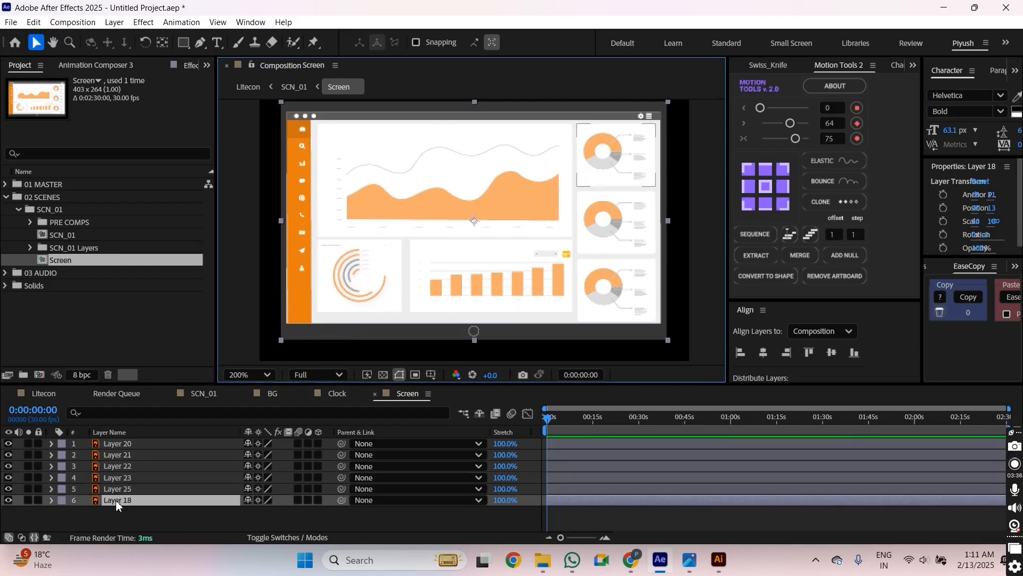
Hide Layer 18, the monitor frame, in the Screen composition.
left_click(8, 501)
left_click(397, 202)
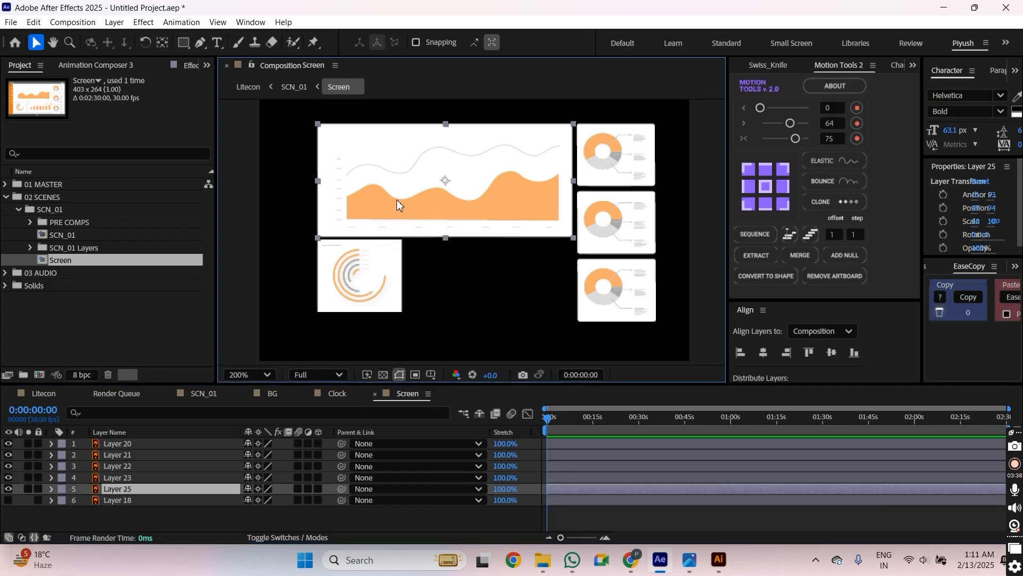
left_click(8, 500)
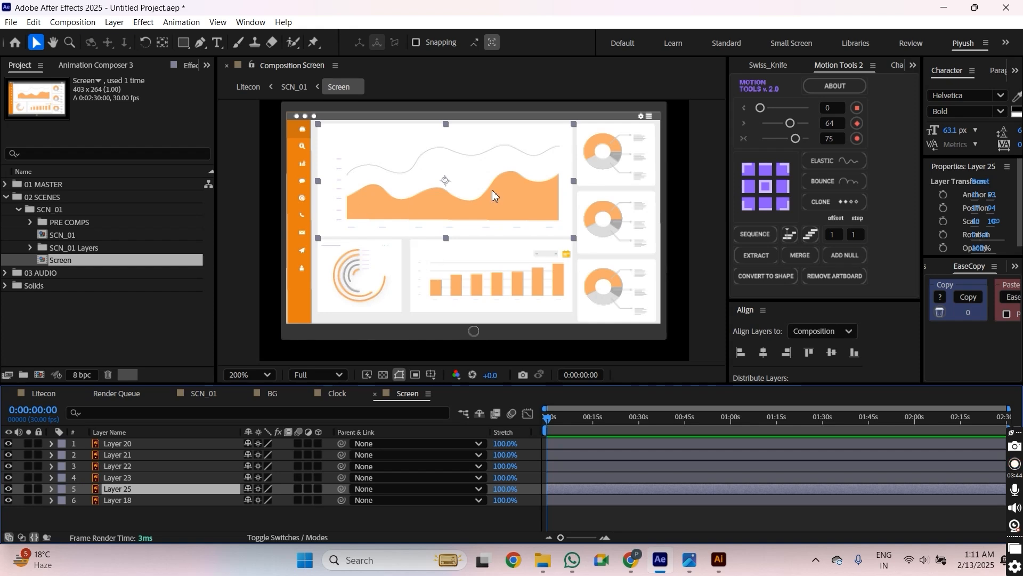
left_click(8, 500)
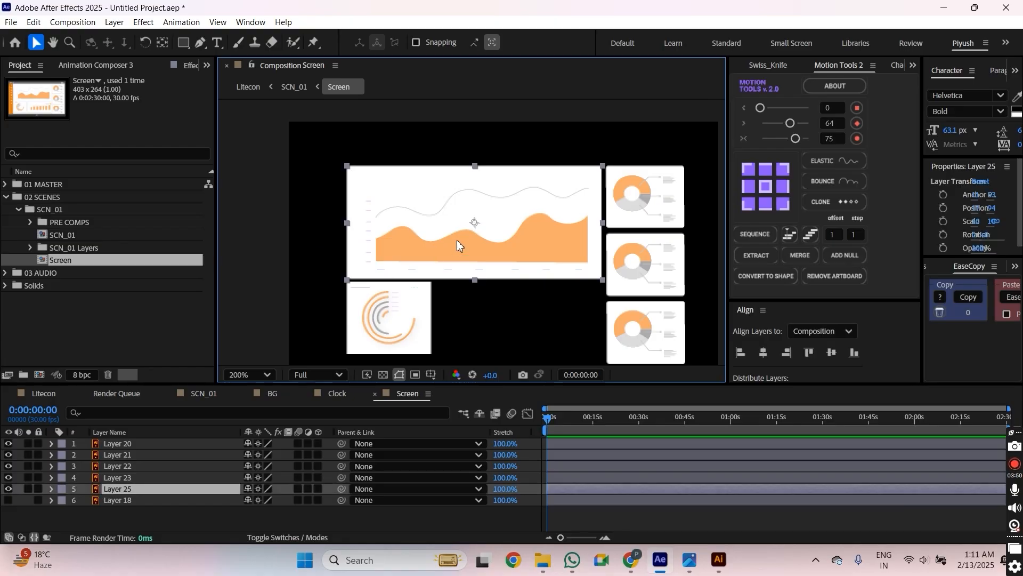
Pre-compose the wave chart Layer 25 as 01, open that composition and select its artwork layer.
key("ctrl+shift+c")
type("01")
key("Return")
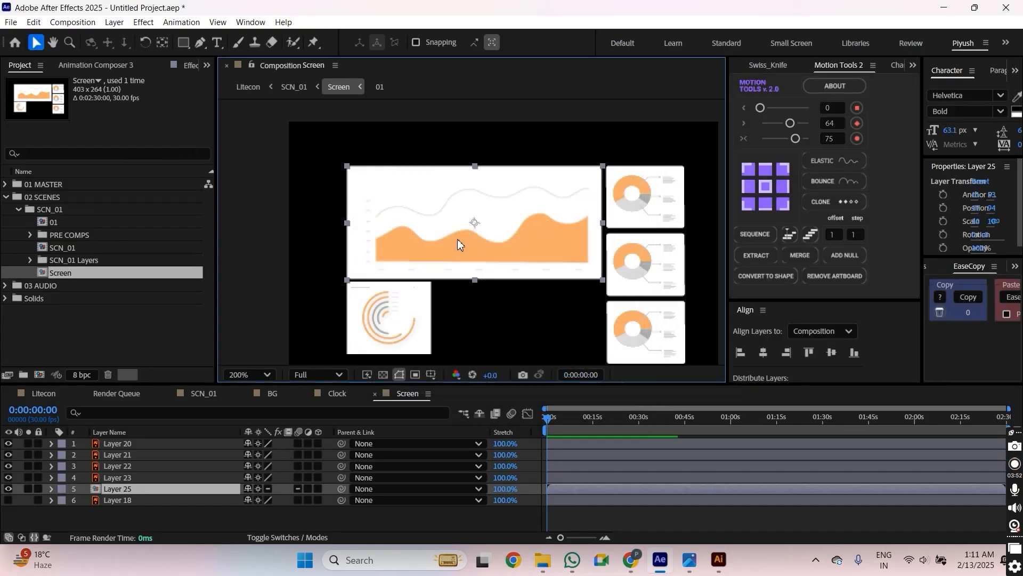
double_click(457, 238)
left_click(184, 444)
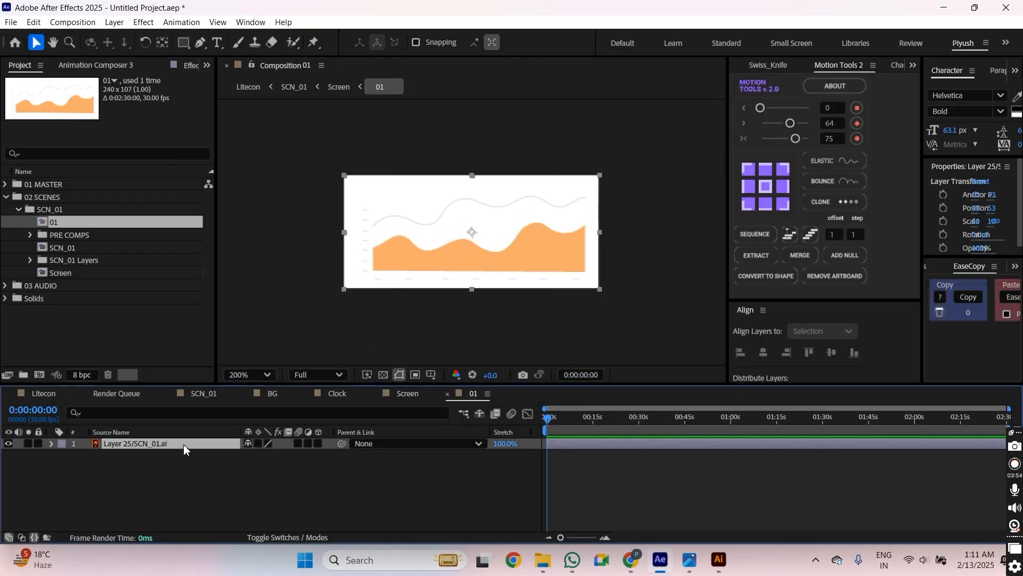
Lock the aspect ratio of composition 01 and enlarge it to 404 x 180 px.
left_click_drag(506, 280, 497, 276)
key("ctrl+k")
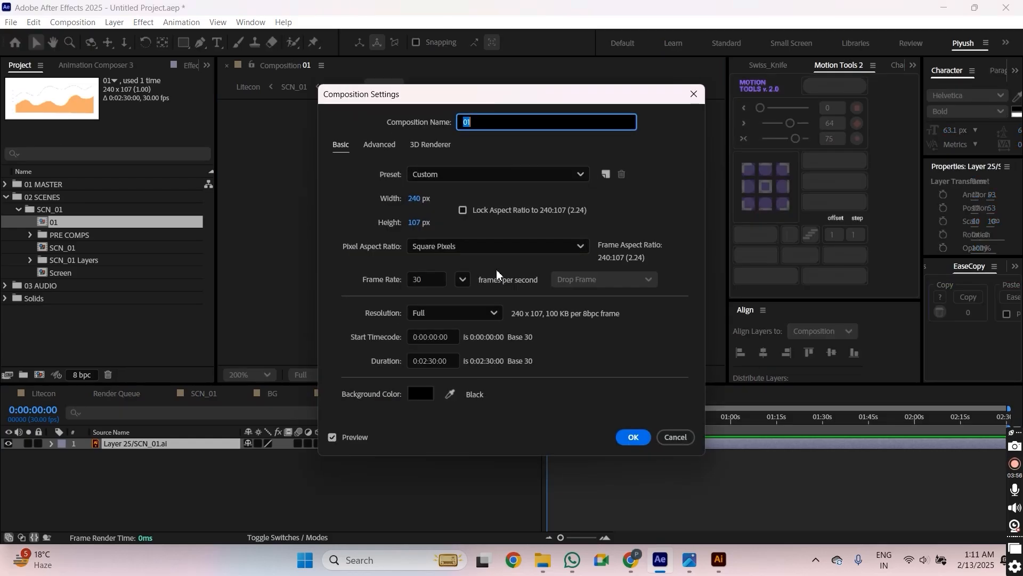
left_click(463, 210)
left_click_drag(414, 198, 597, 452)
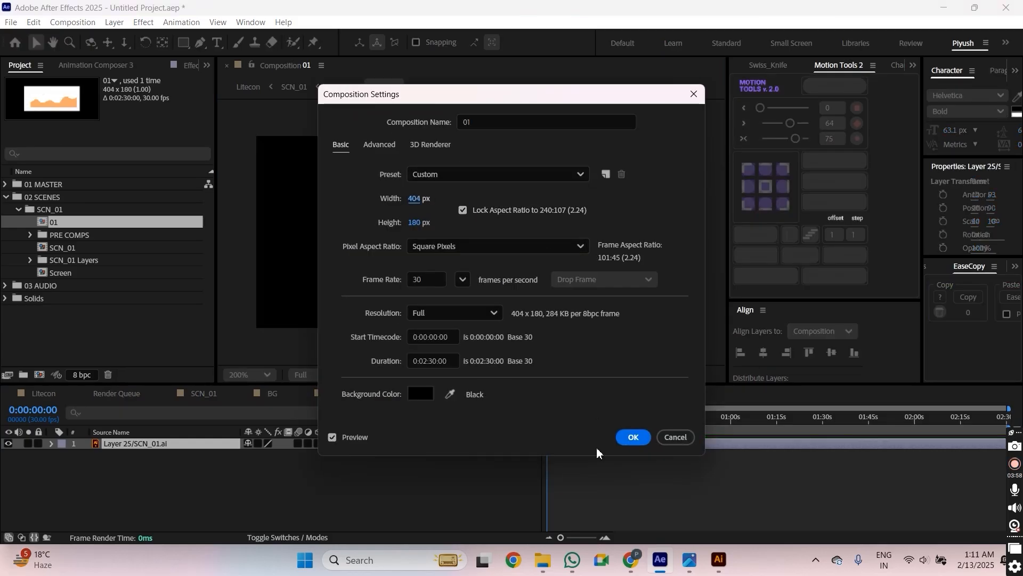
left_click(634, 437)
Convert the wave chart artwork to a shape layer with Motion Tools 2 and remove its artboard.
scroll(471, 256, "up", 4)
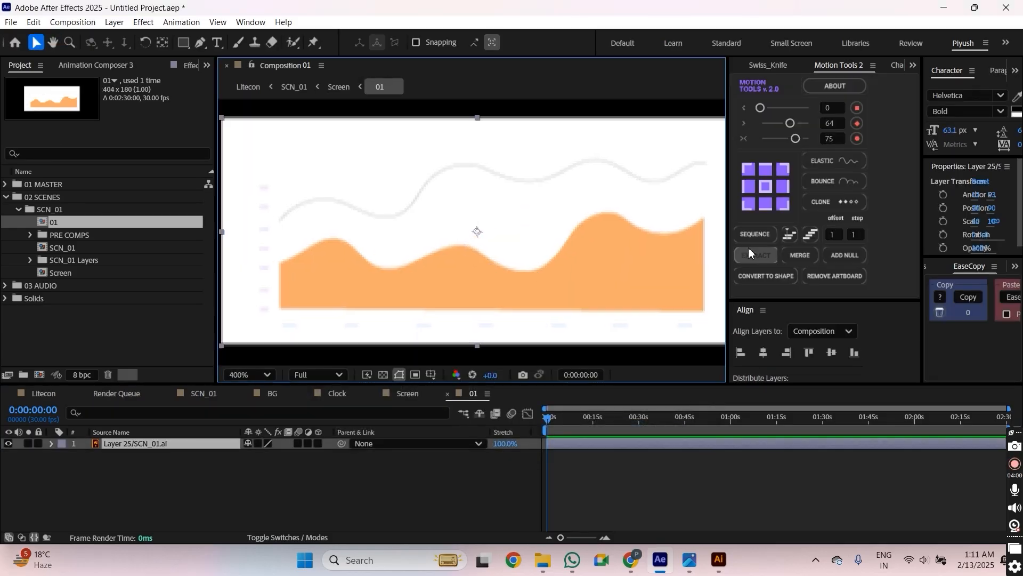
scroll(500, 280, "down", 2)
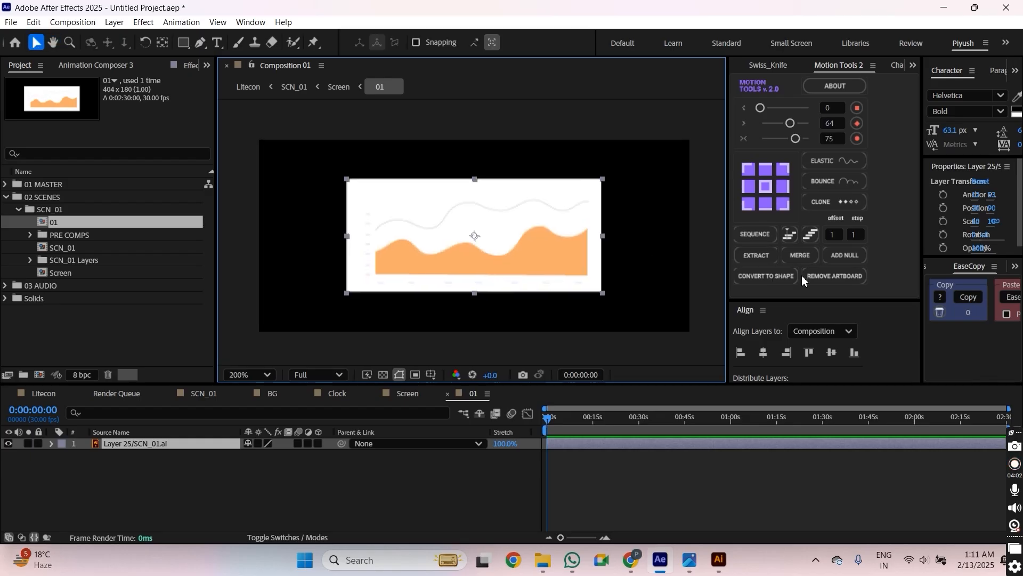
left_click(774, 275)
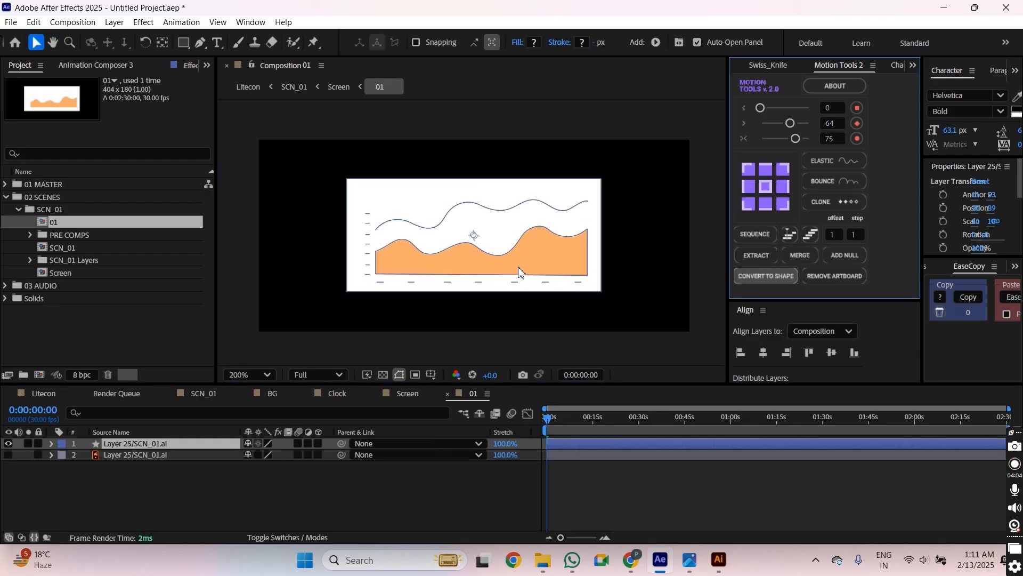
scroll(462, 243, "down", 6)
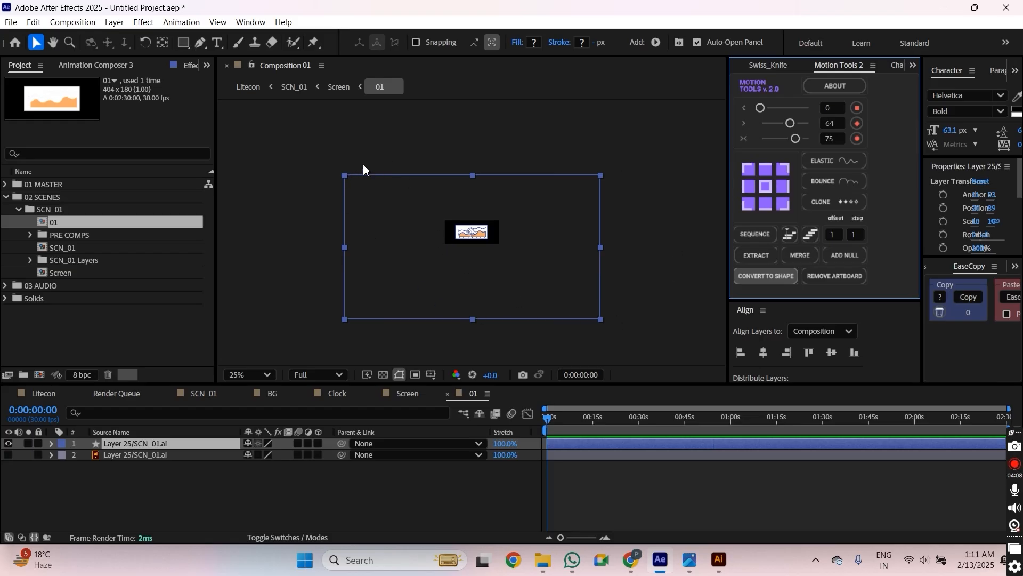
left_click(821, 271)
Extract the groups of the chart's shape layer into separate layers and deselect them.
scroll(455, 235, "up", 4)
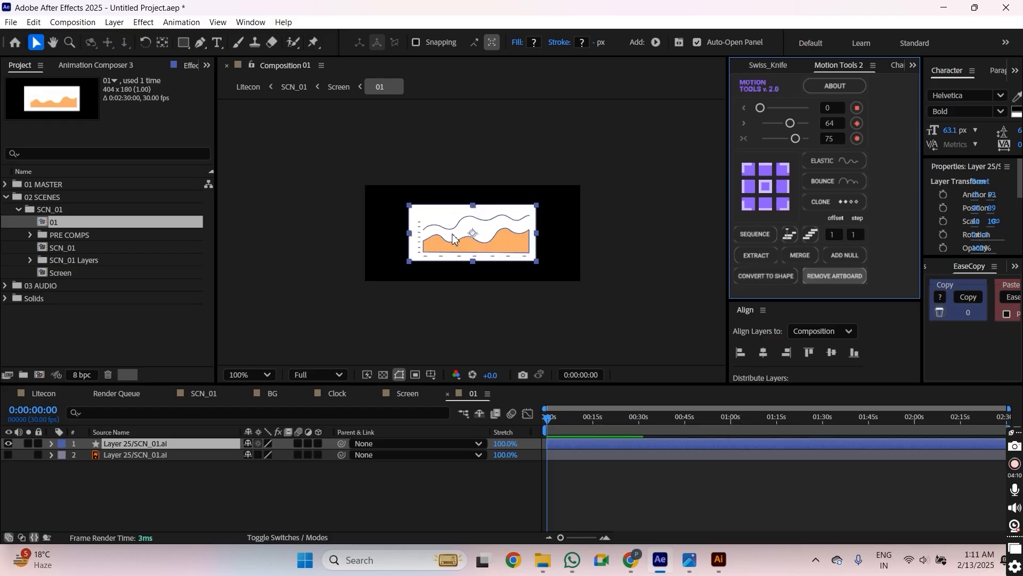
scroll(449, 260, "up", 1)
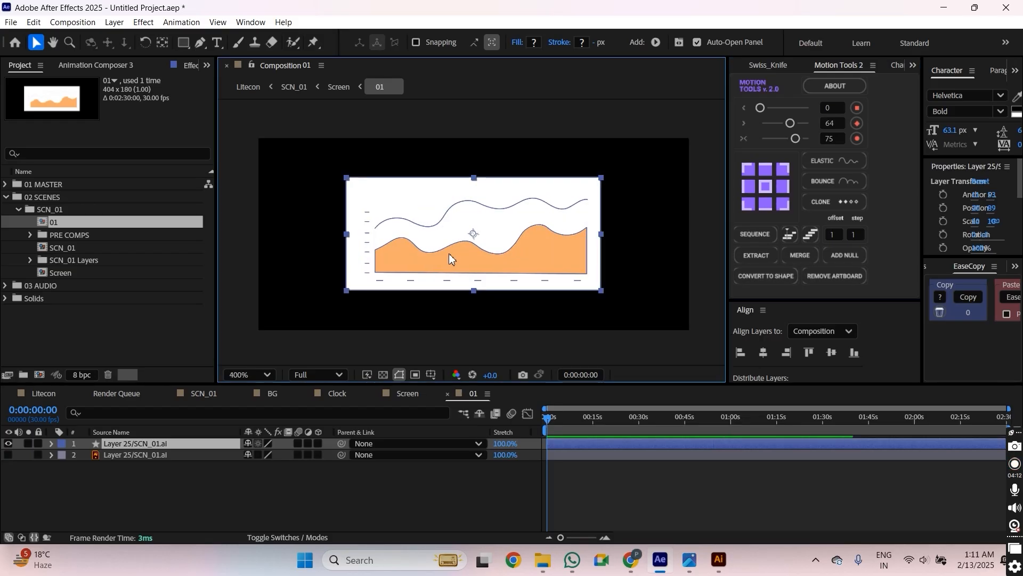
scroll(449, 254, "up", 1)
scroll(449, 254, "down", 2)
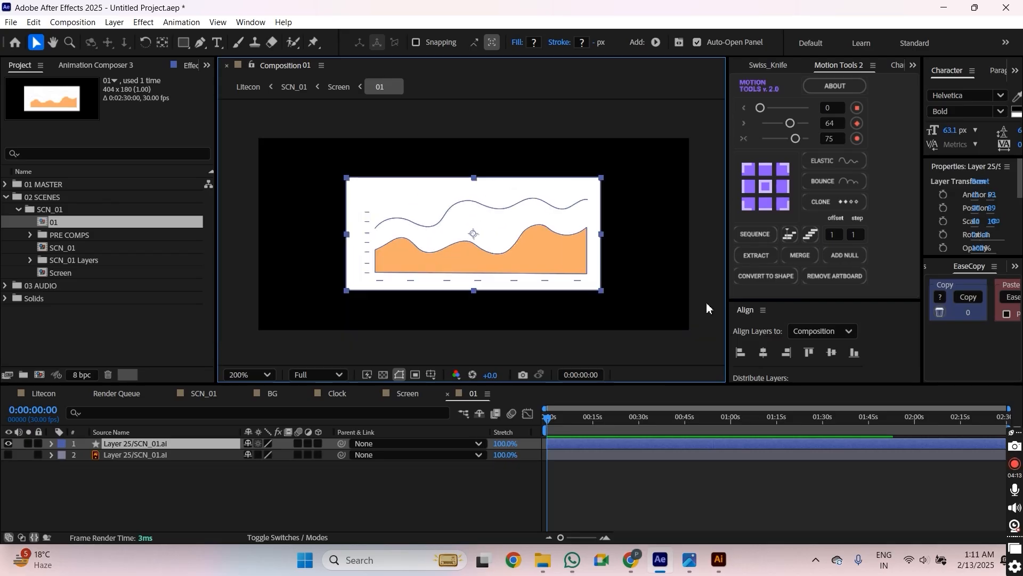
left_click(756, 260)
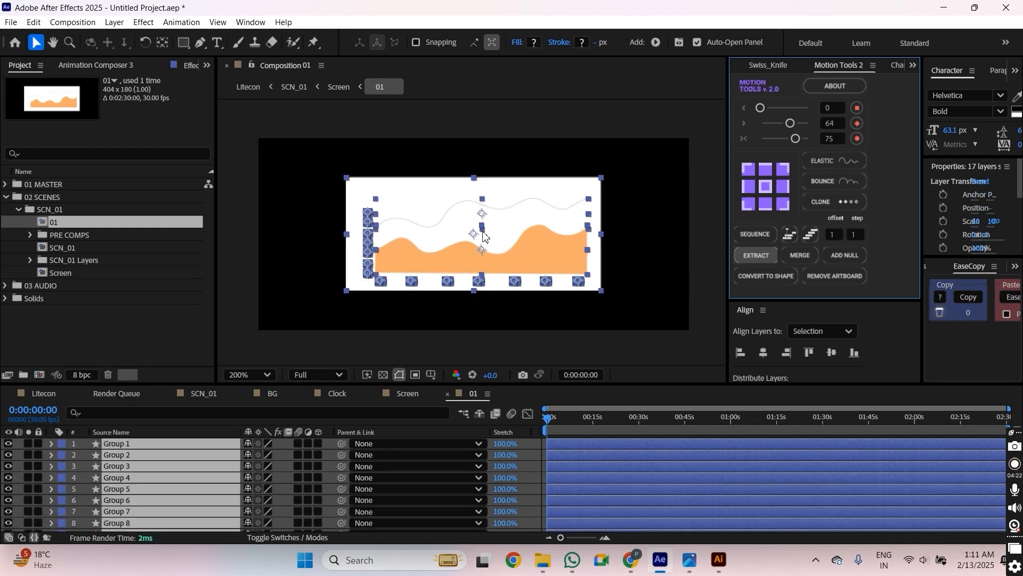
left_click(415, 147)
Select all the tick marks along the chart's horizontal and vertical axes, merge them into one shape layer and deselect it.
scroll(349, 212, "up", 2)
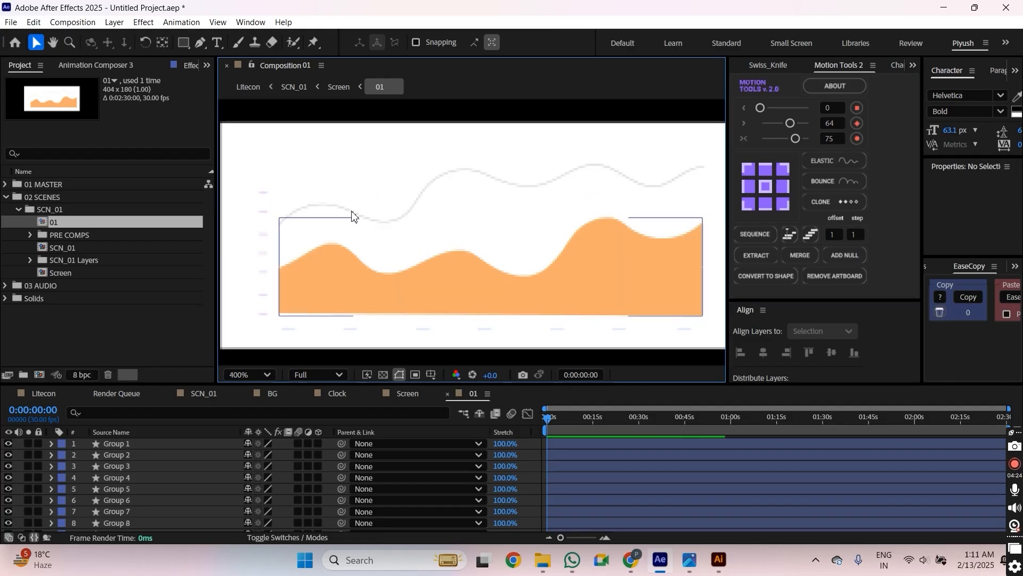
scroll(351, 337, "down", 2)
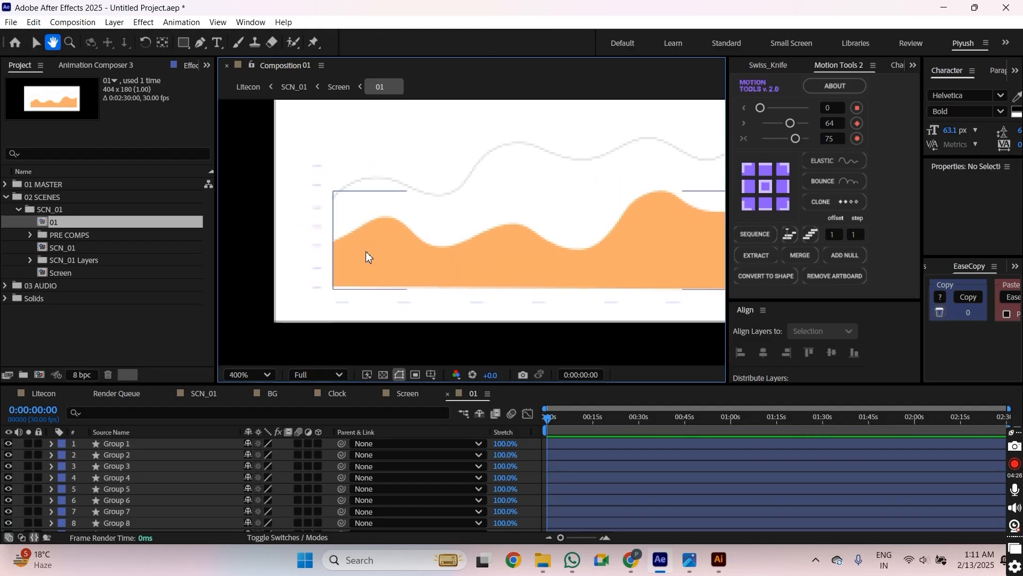
left_click(341, 309)
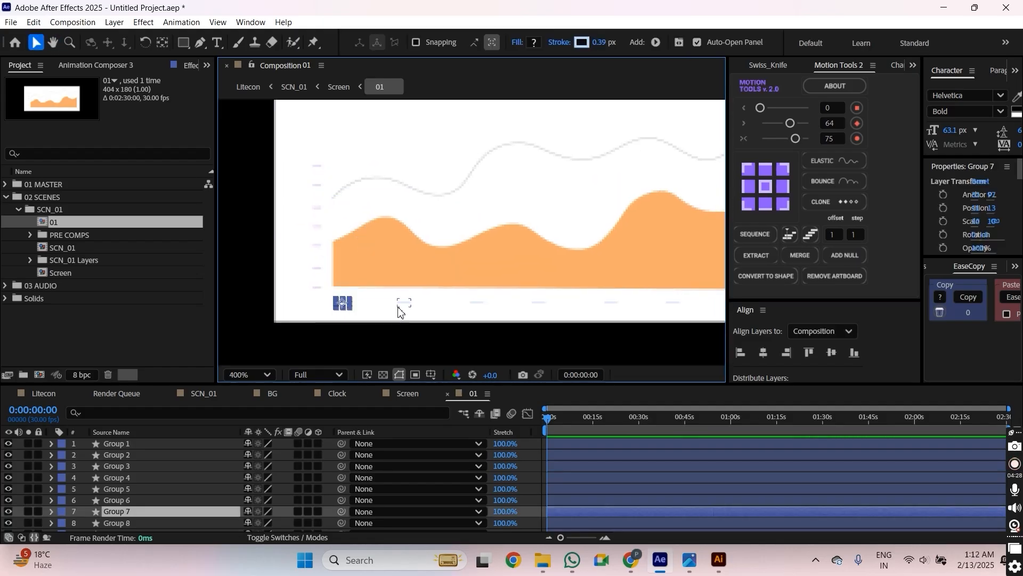
left_click(408, 303, "shift")
left_click(474, 303, "shift")
left_click(538, 303, "shift")
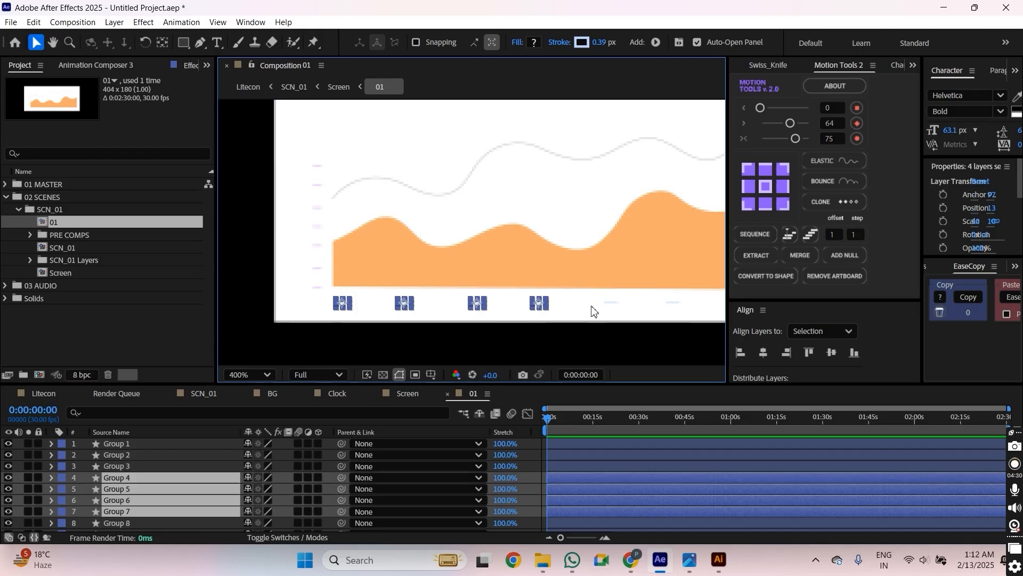
scroll(539, 311, "right", 3)
left_click(497, 310, "shift")
left_click(558, 310, "shift")
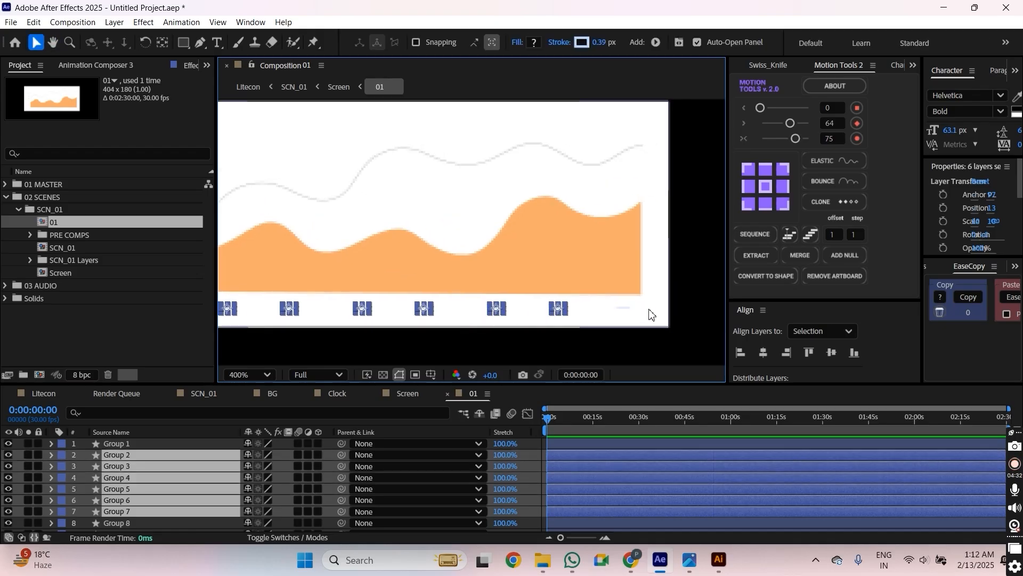
left_click(630, 311, "shift")
scroll(286, 311, "down", 1)
scroll(393, 304, "up", 2)
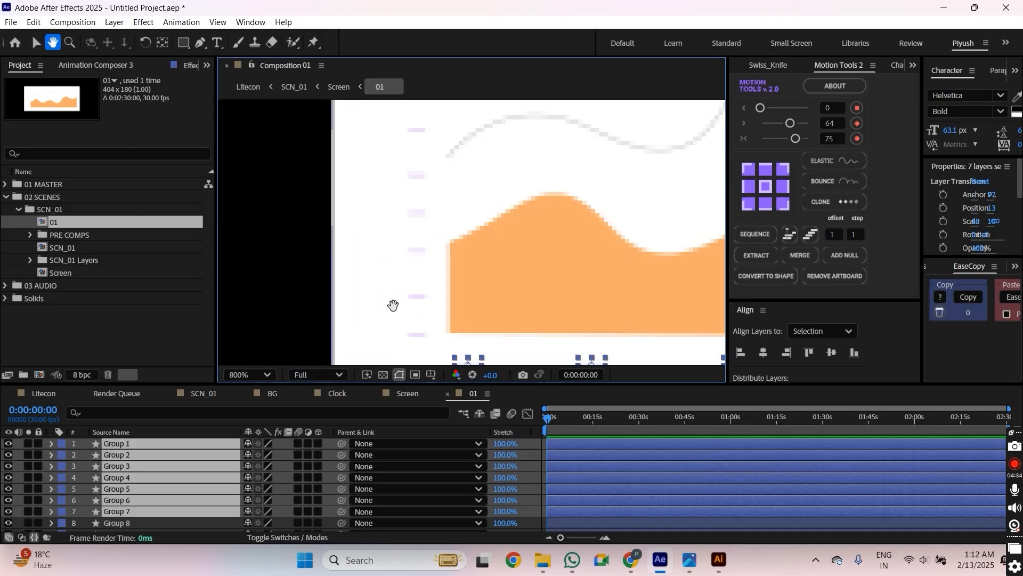
left_click(335, 348, "shift")
left_click(336, 311, "shift")
left_click(336, 265, "shift")
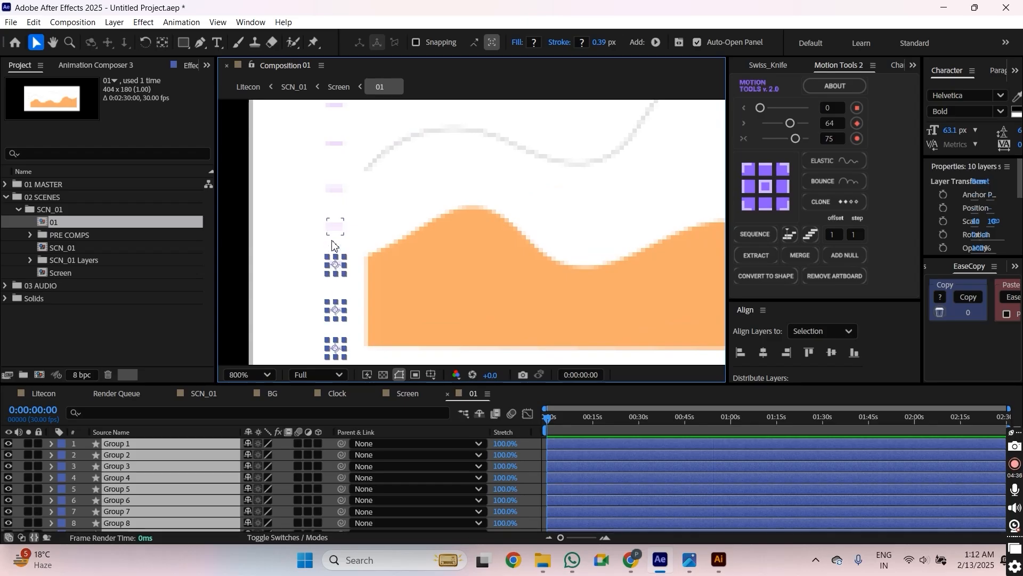
scroll(351, 270, "up", 2)
left_click(351, 266, "shift")
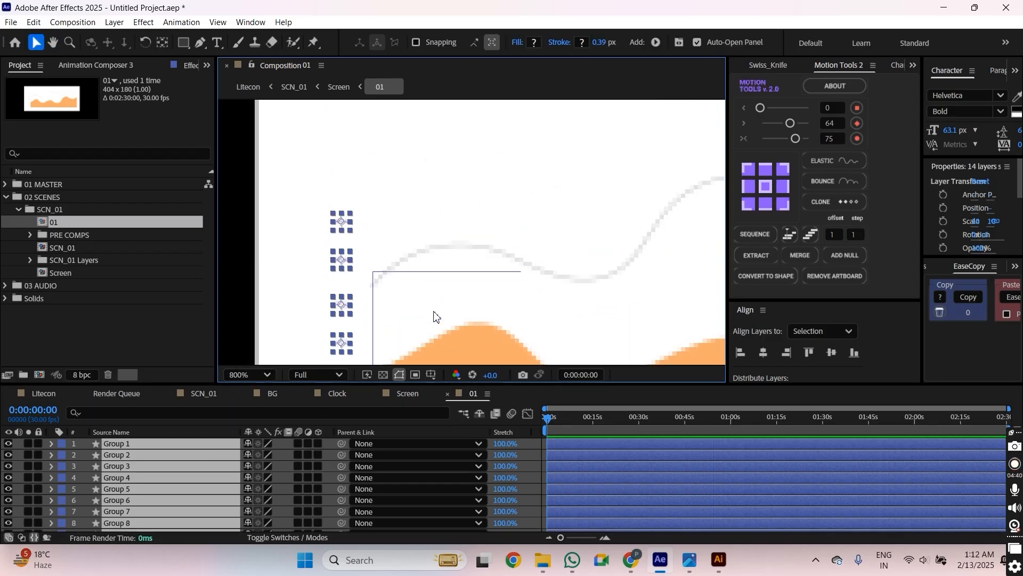
scroll(449, 253, "down", 2)
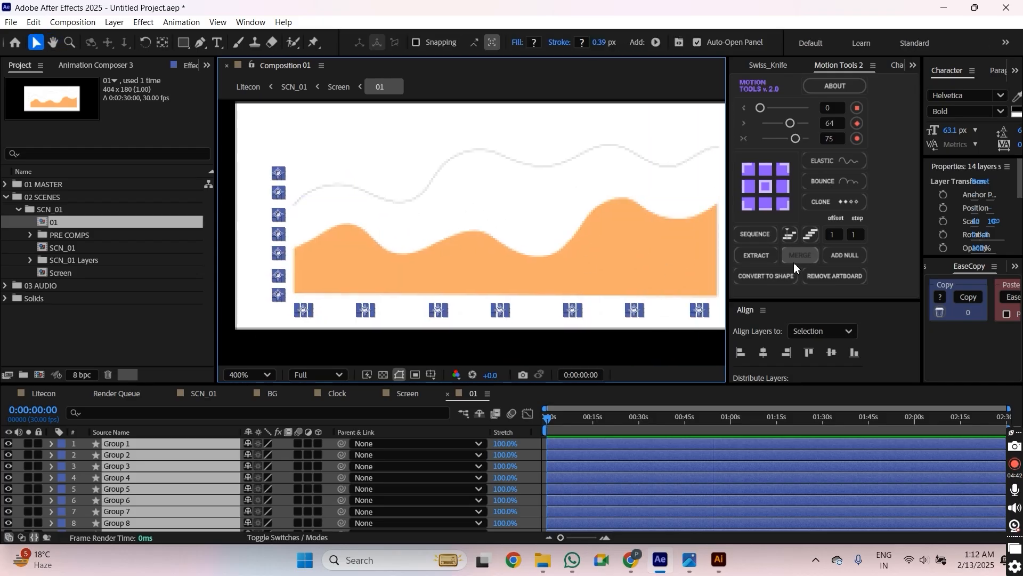
left_click(799, 256)
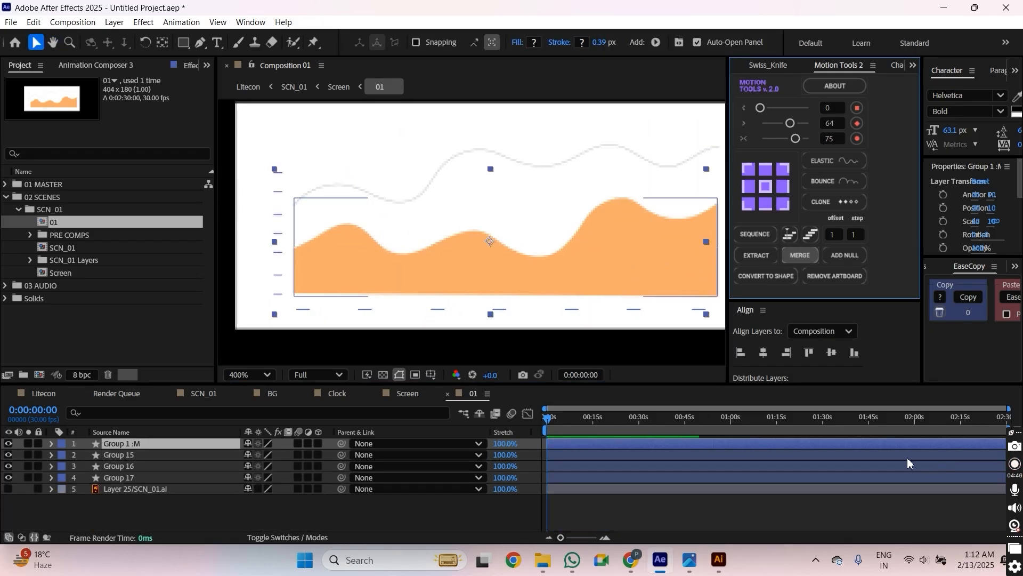
scroll(421, 261, "down", 2)
left_click(611, 349)
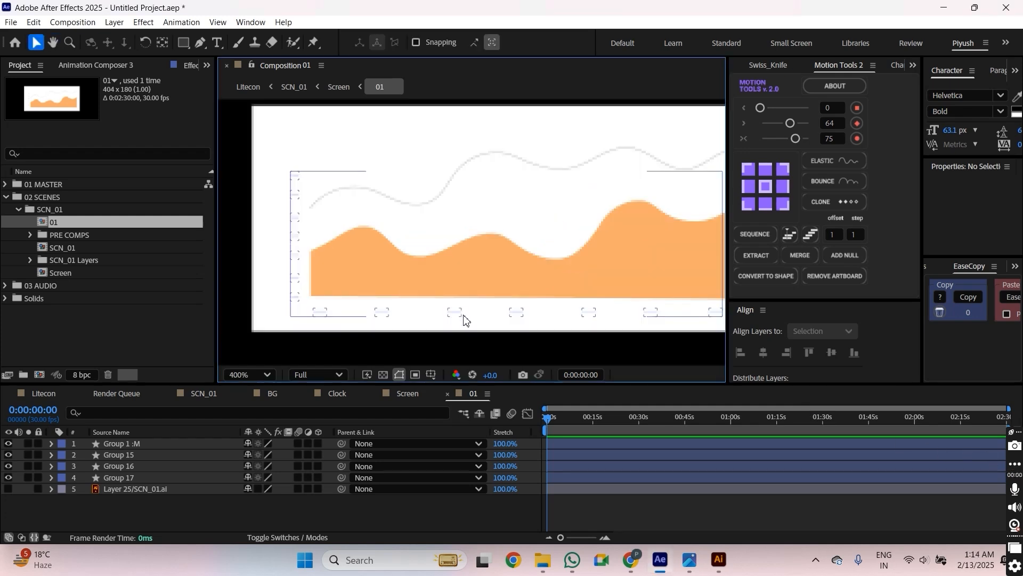
left_click(487, 319)
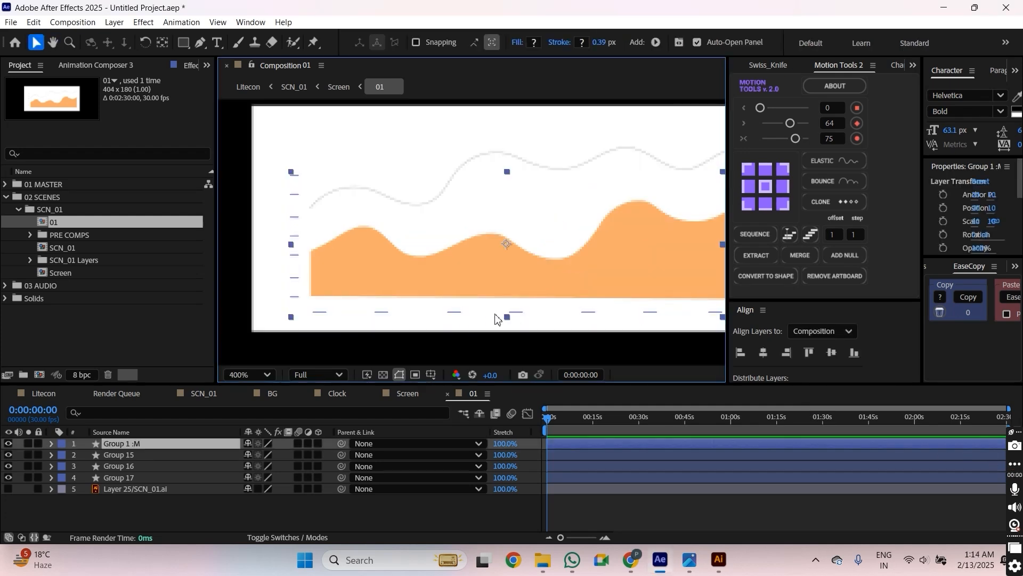
left_click(413, 261)
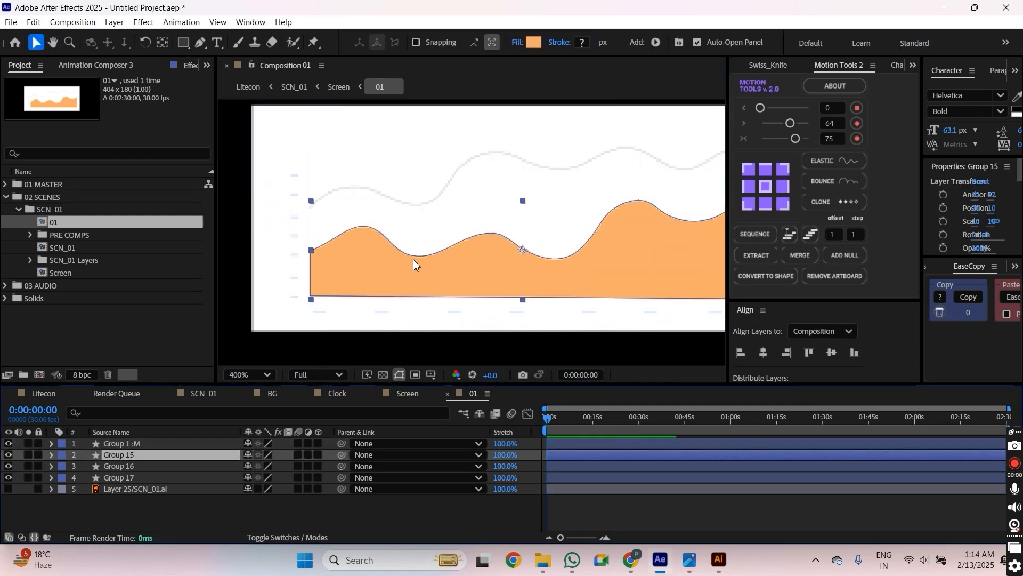
left_click_drag(413, 260, 400, 247)
key("ctrl+z")
left_click_drag(496, 283, 447, 287)
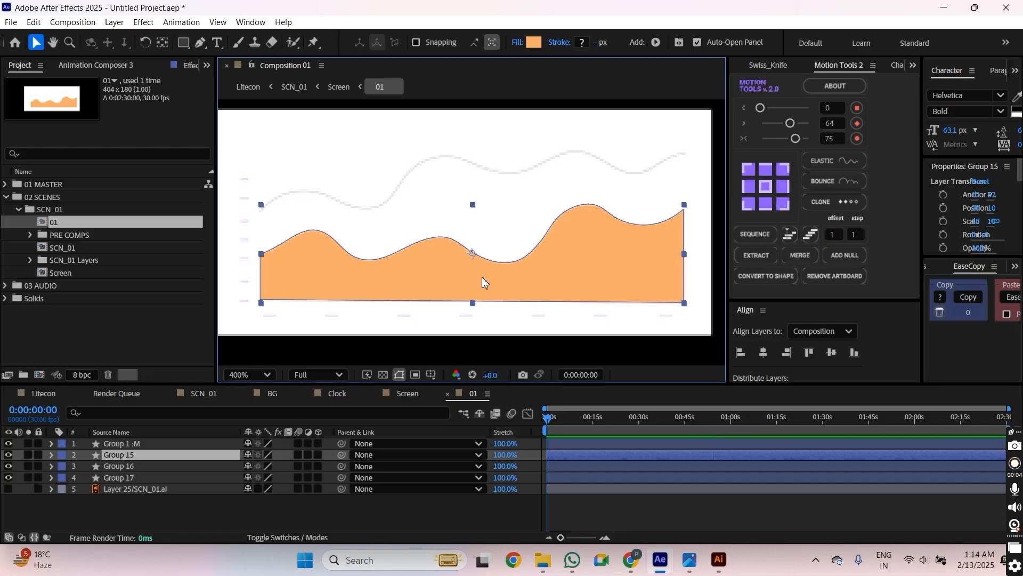
key("ctrl+Down")
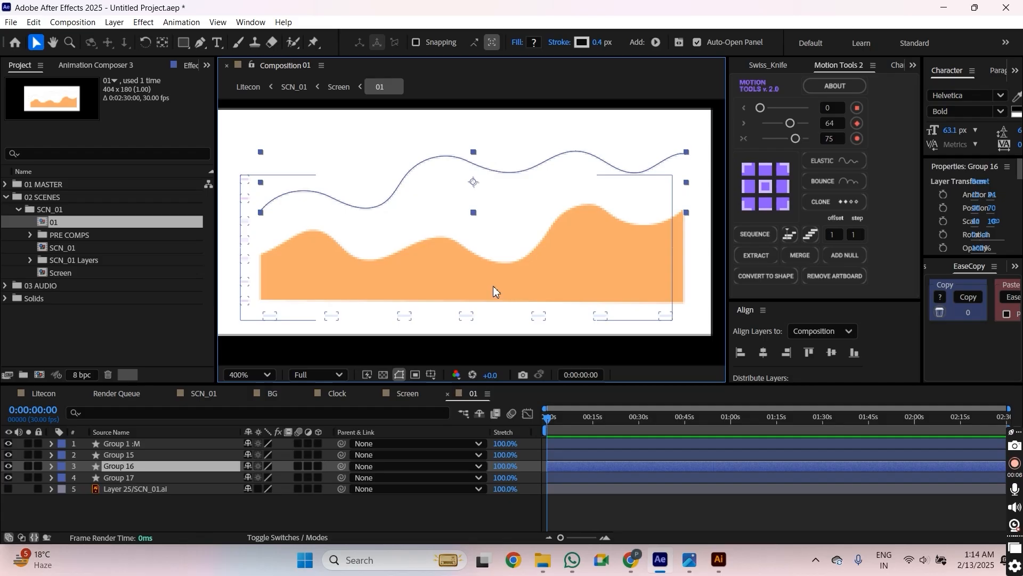
left_click(494, 286)
scroll(489, 278, "down", 1)
left_click(124, 453)
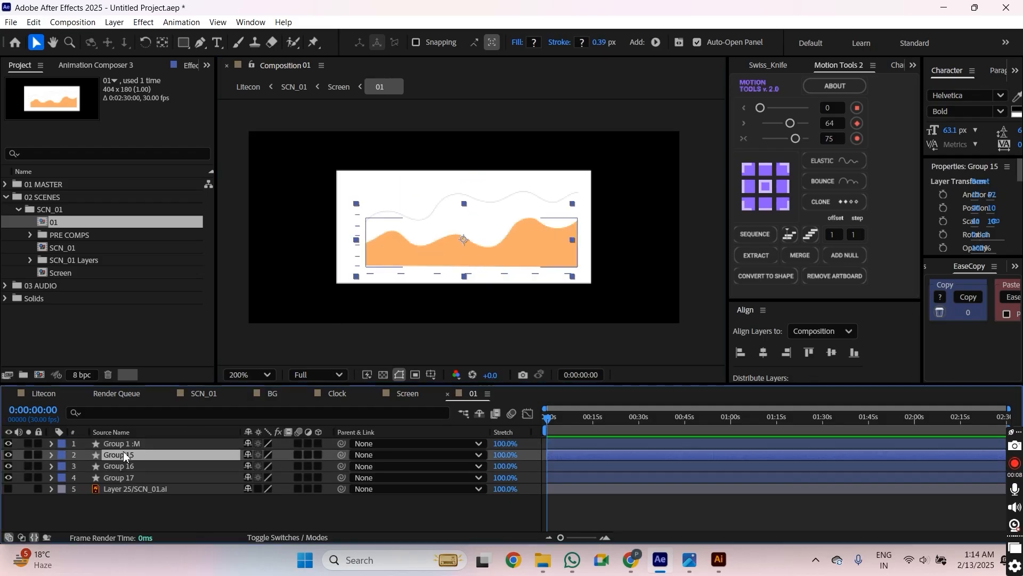
left_click(124, 456)
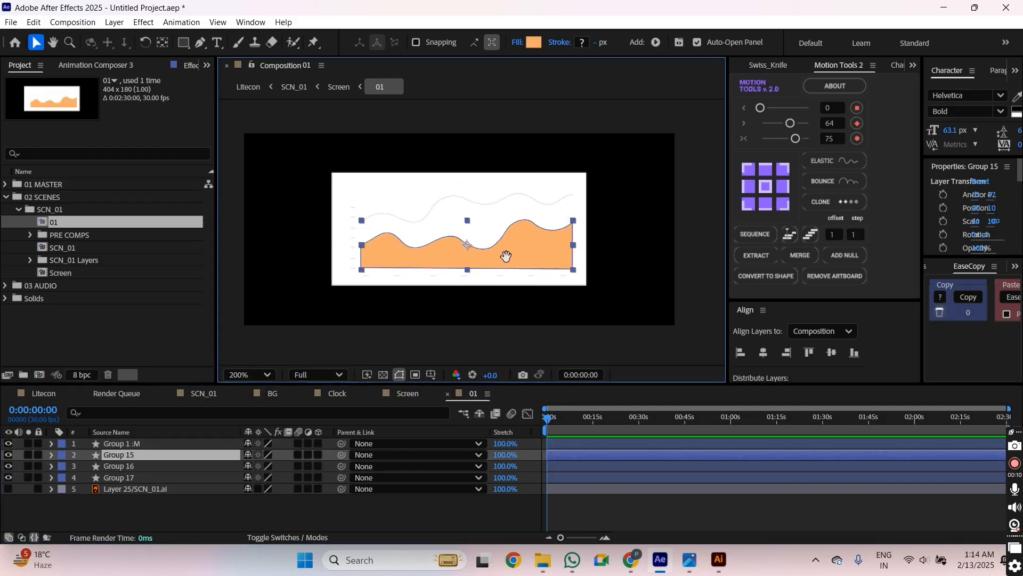
left_click_drag(512, 254, 418, 265)
key("ctrl+z")
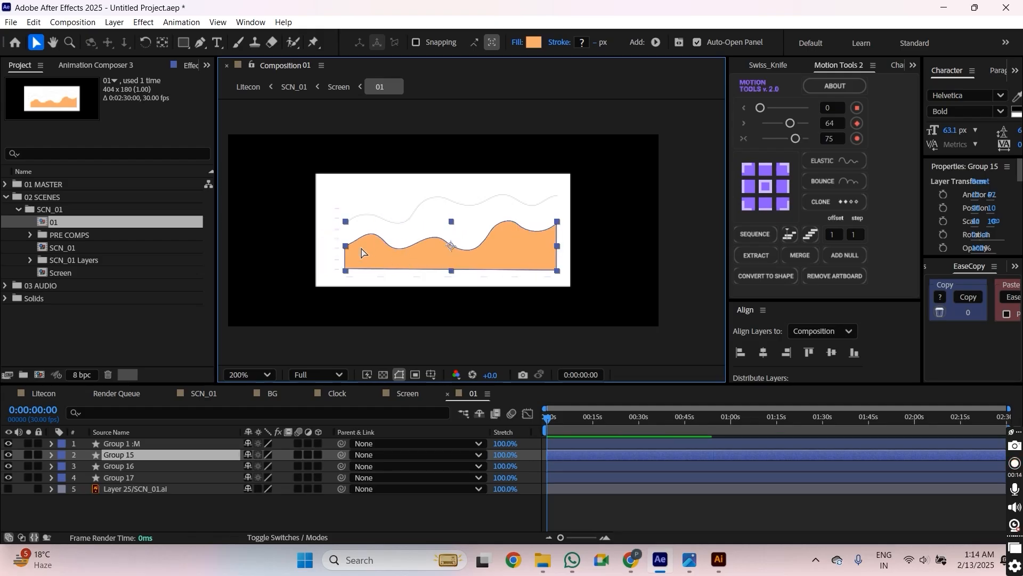
Draw a rectangle about 193 x 69 px over the chart's wave area and set its stroke width to 0 px.
left_click(281, 211)
left_click(181, 44)
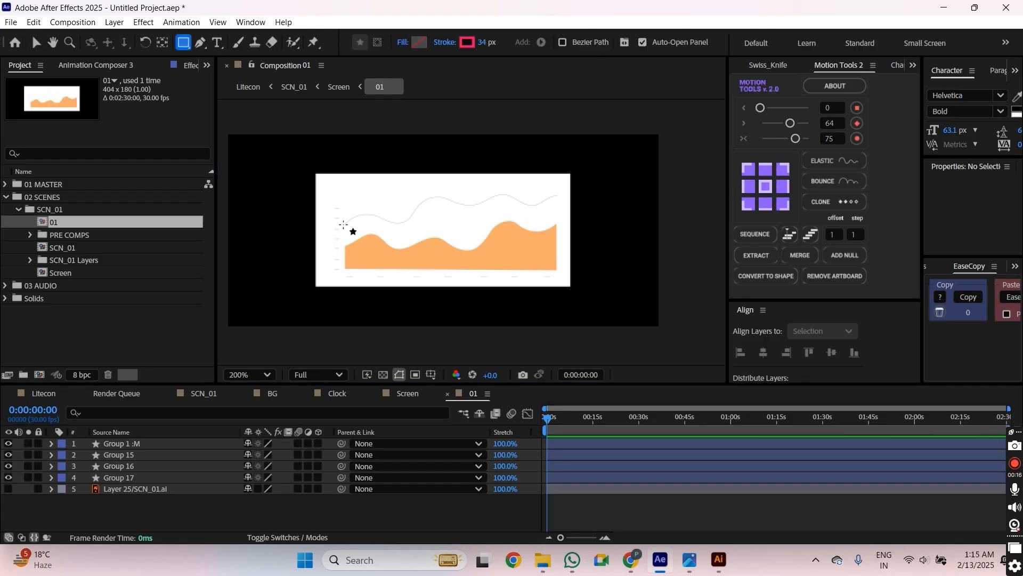
key("grave")
scroll(395, 283, "up", 2)
key("grave")
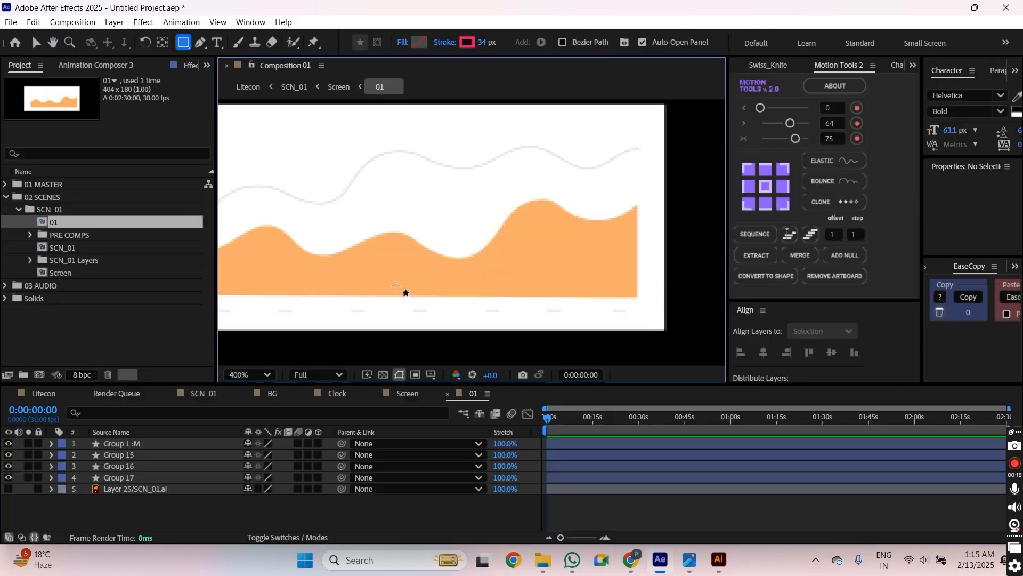
left_click_drag(419, 273, 477, 318)
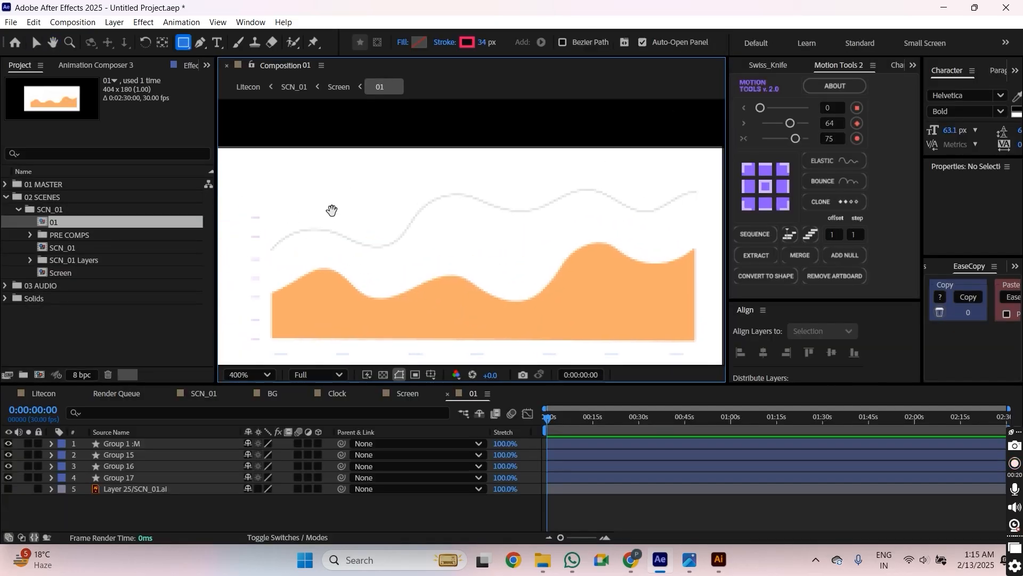
left_click_drag(331, 210, 323, 200)
mouse_move(268, 178)
left_mouse_down()
mouse_move(334, 261)
mouse_move(680, 325)
left_mouse_up()
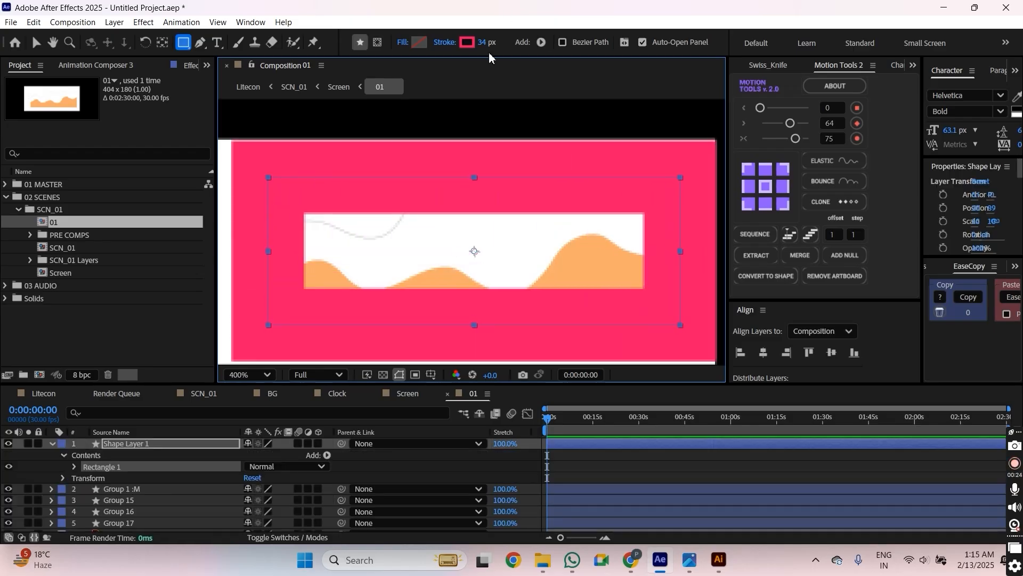
left_click_drag(487, 42, 387, 67)
Unlink the rectangle path's size dimensions and widen the rectangle to 200.2 px.
left_click(68, 473)
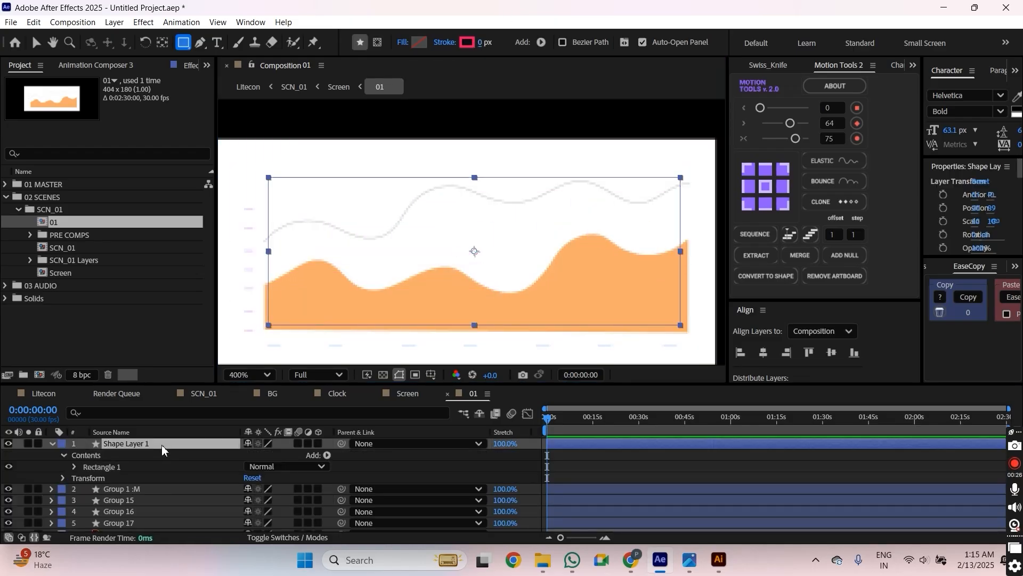
left_click(74, 466)
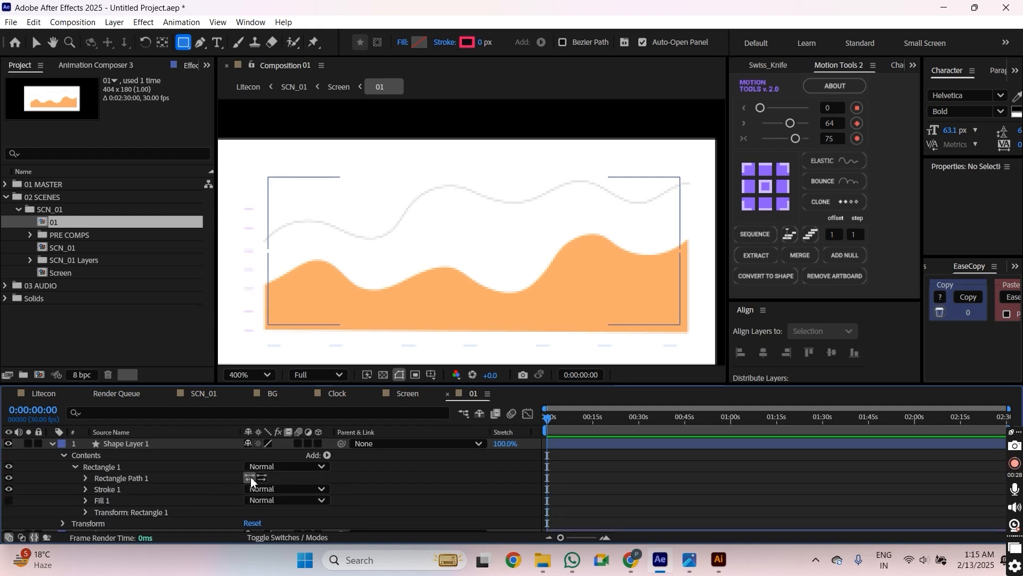
left_click(86, 478)
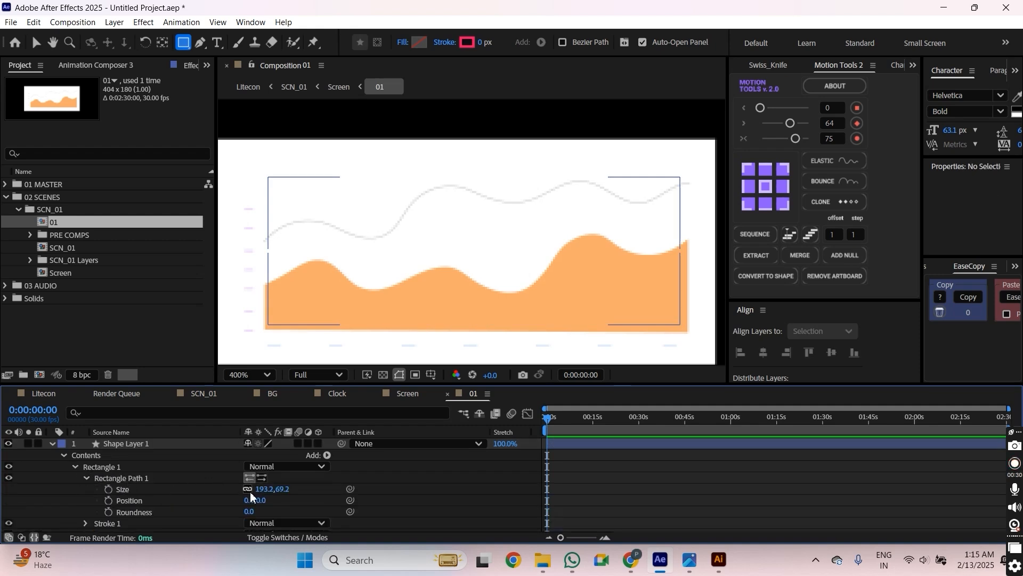
left_click(247, 489)
left_click_drag(265, 488, 275, 489)
left_click(293, 473)
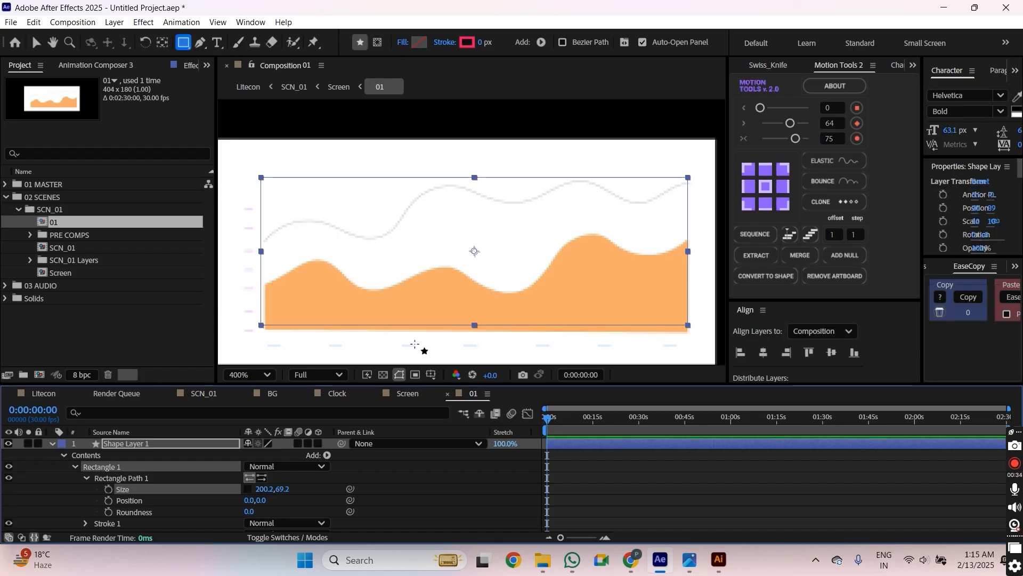
Shift the rectangle slightly to line up with the orange wave's left and lower edges, and reduce its width to 199.2 px.
key("ctrl+shift+a")
key("v")
left_click(124, 443)
left_click(483, 228)
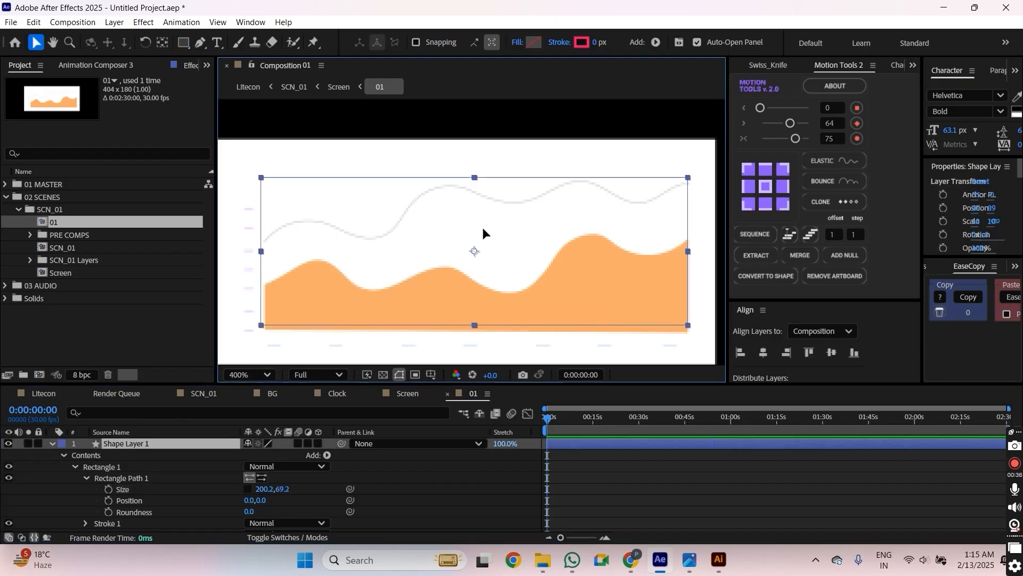
left_click_drag(483, 229, 486, 233)
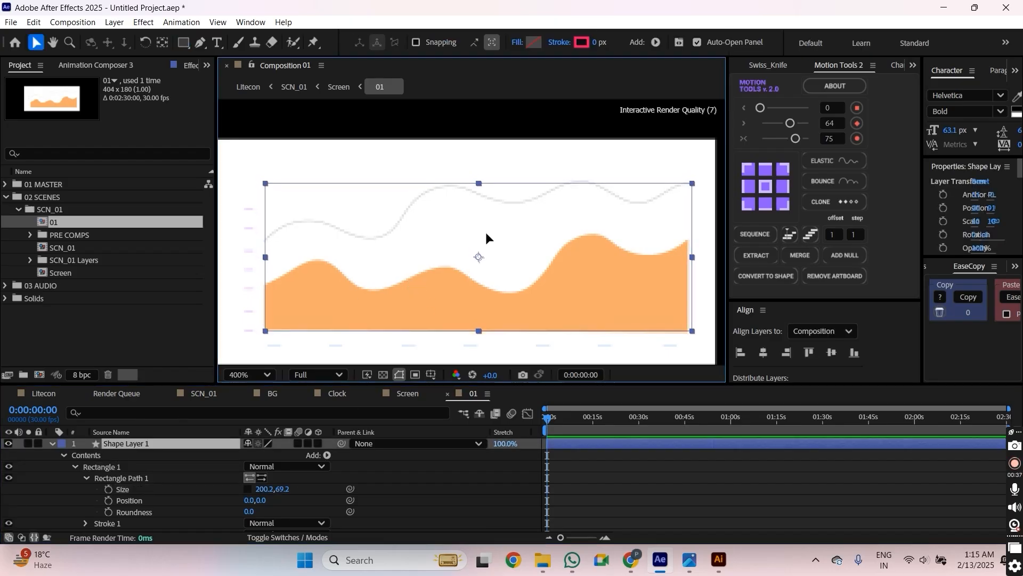
left_click(264, 489)
key("Down")
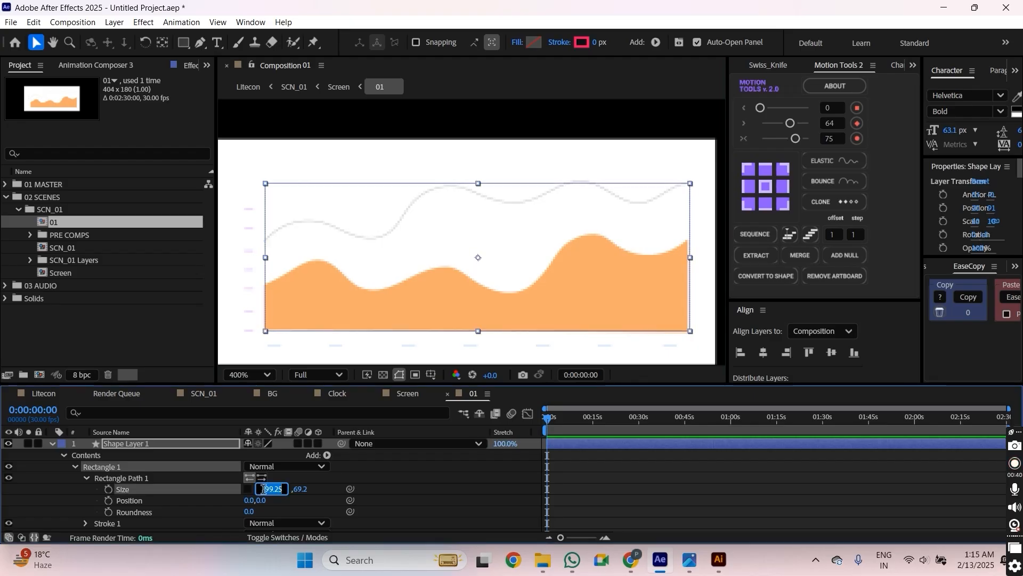
left_click(194, 446)
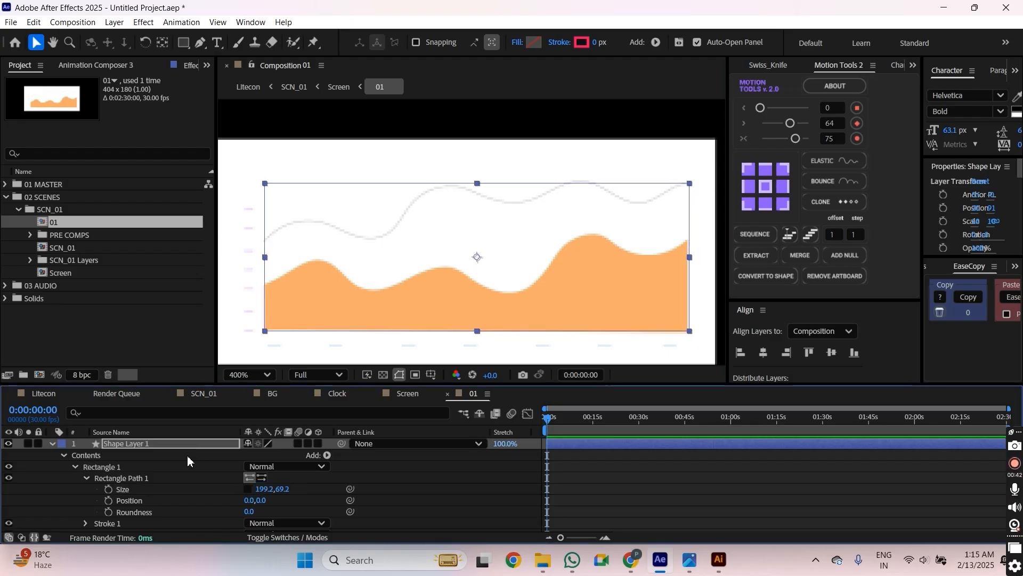
Collapse the properties of Shape Layer 1 and hide the layer.
left_click(54, 443)
left_click(129, 445)
left_click(403, 305)
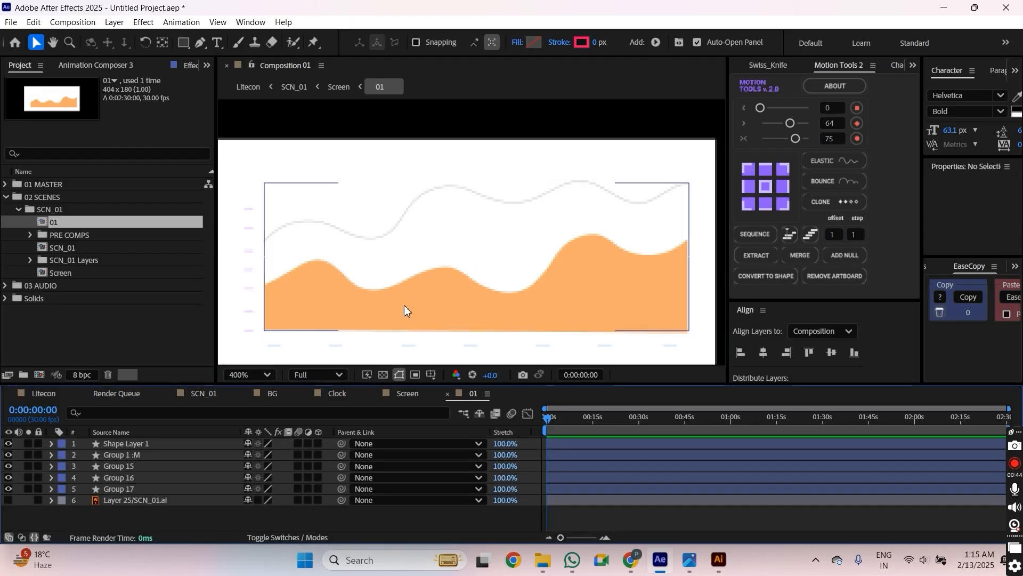
left_click(7, 445)
scroll(421, 282, "down", 1)
left_click_drag(421, 282, 395, 299)
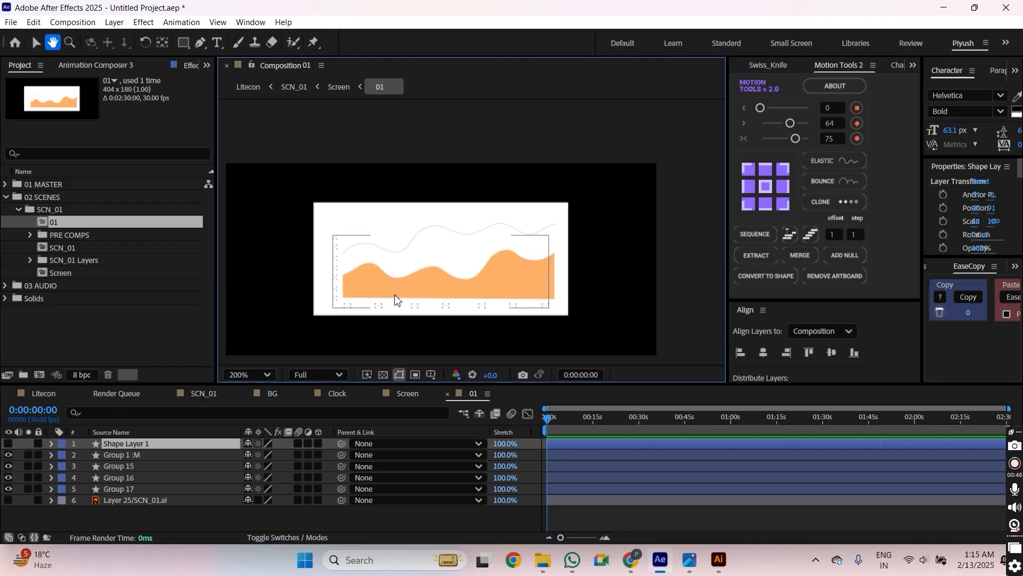
Duplicate the orange wave layer Group 15 and place the copy directly against the original's right edge.
left_click(459, 283)
left_click(108, 465)
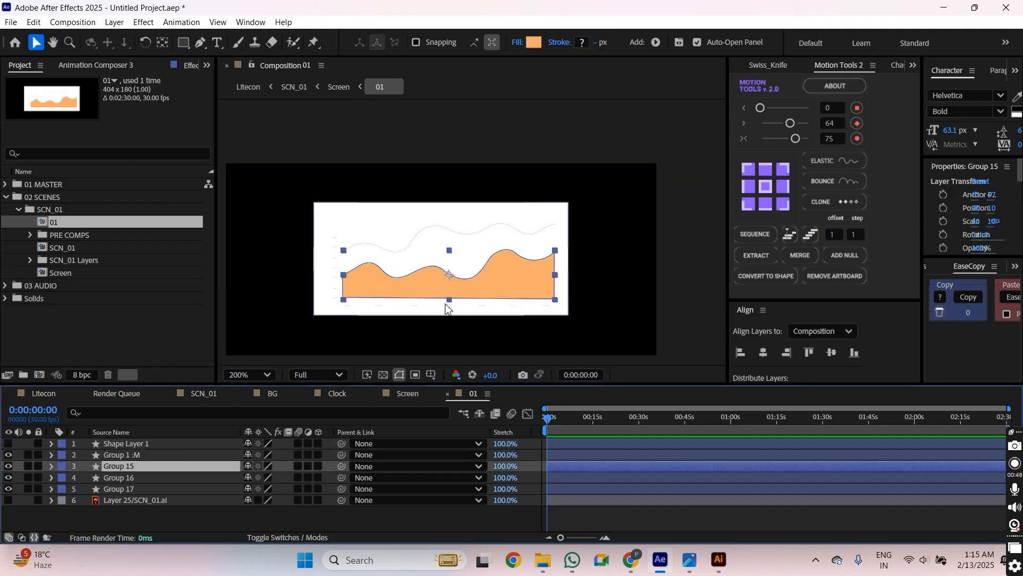
left_click_drag(488, 272, 602, 285)
key("v")
key("ctrl+d")
left_click(465, 308, "shift")
left_click_drag(464, 308, 546, 308)
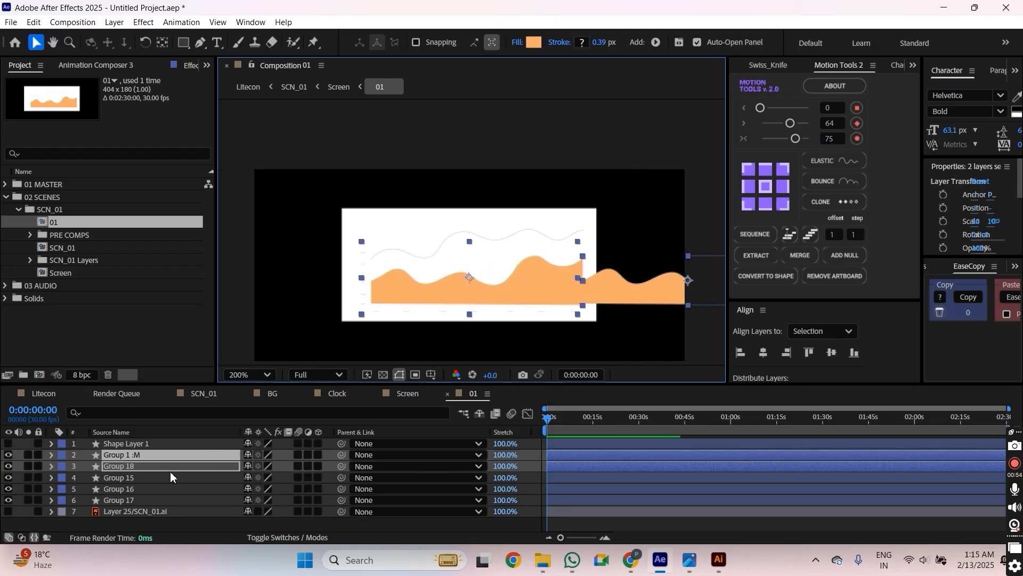
Solo the two orange wave layers, Group 18 and Group 15.
left_click(121, 477)
left_click(130, 465)
left_click(131, 456, "shift")
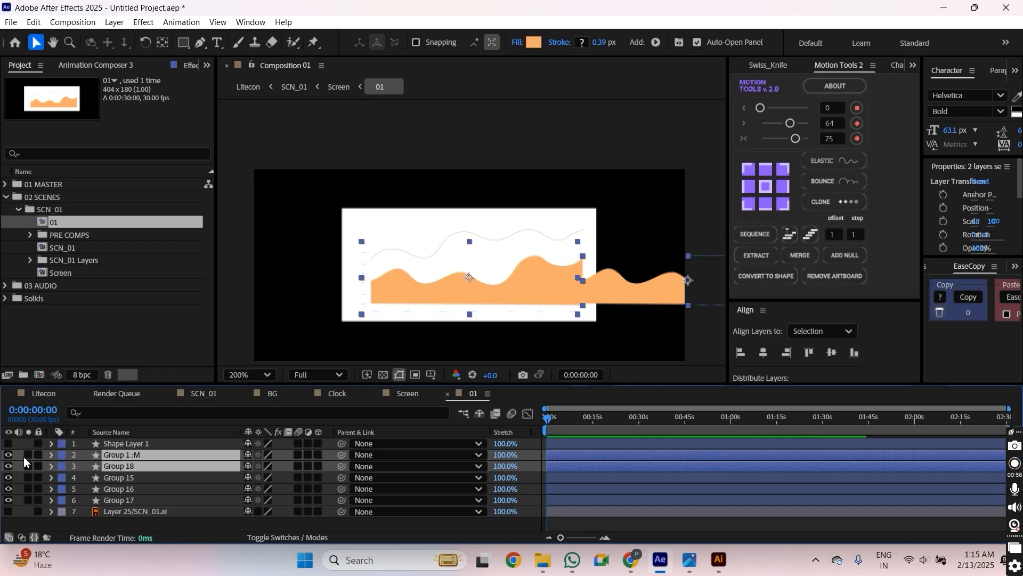
left_click(28, 455)
left_click(28, 455)
left_click(136, 474)
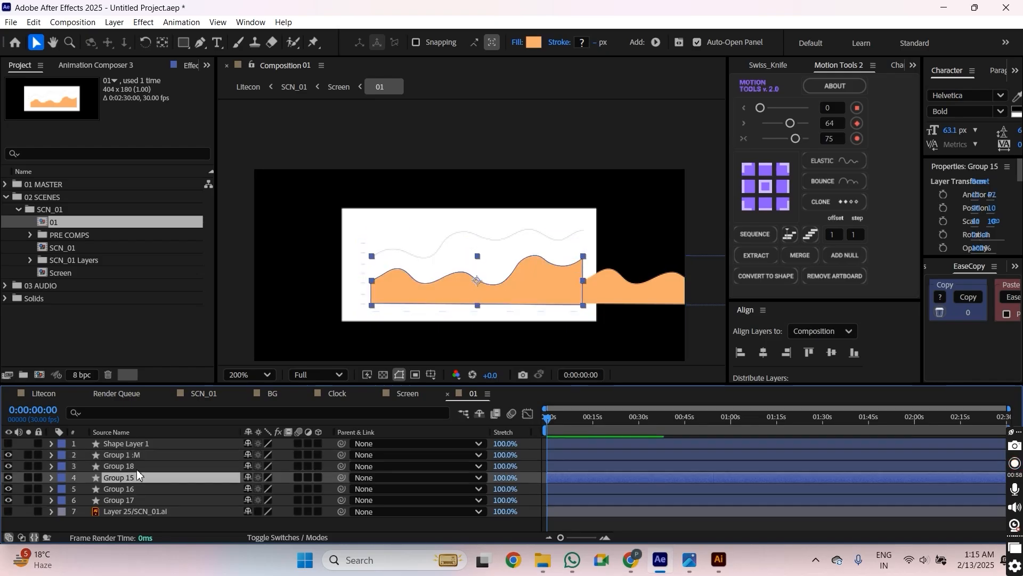
left_click(136, 469, "shift")
left_click(27, 466)
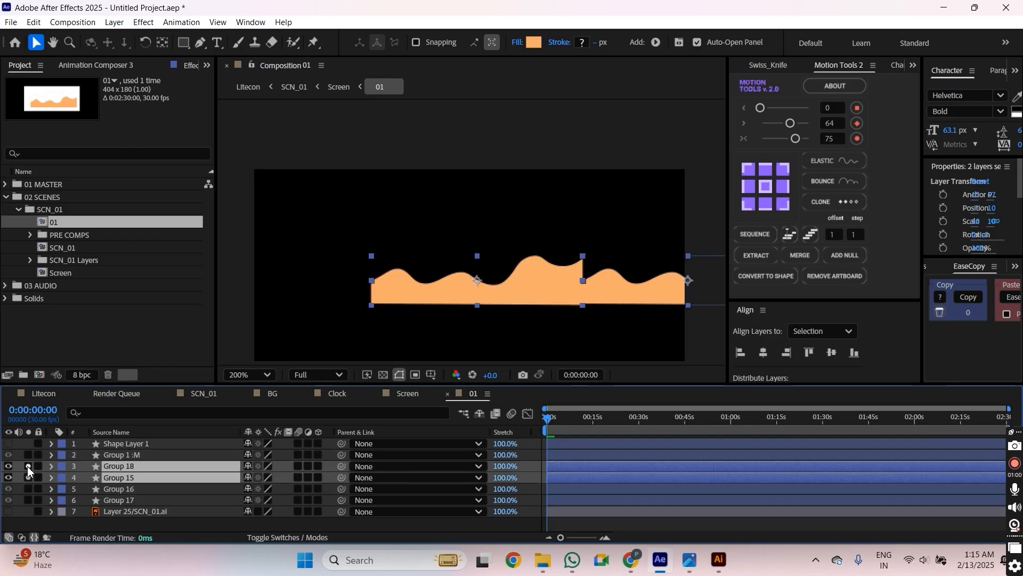
Duplicate the wave layer Group 18 and place the copy directly against its right edge.
left_click_drag(526, 286, 414, 289)
scroll(414, 289, "down", 1)
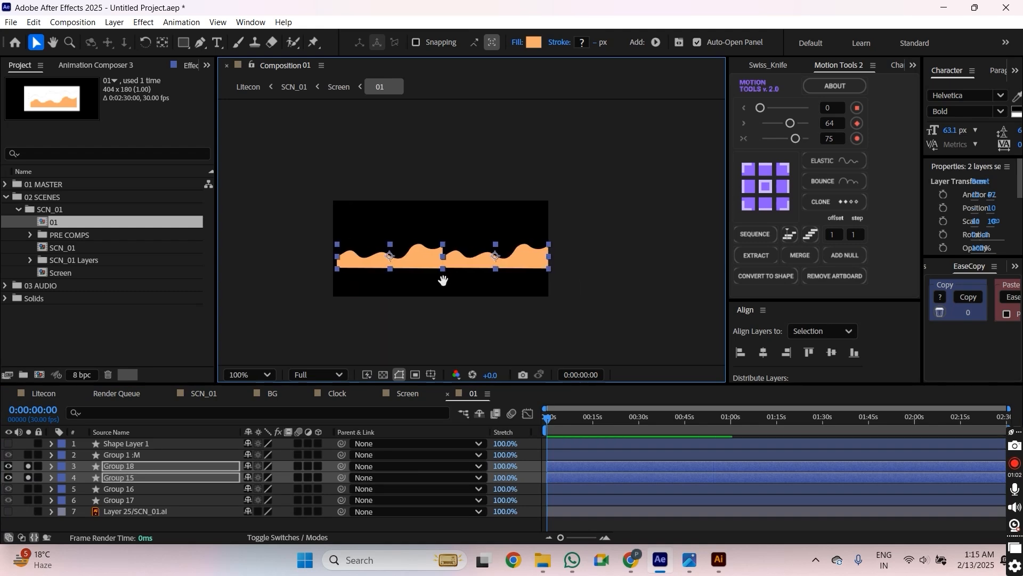
left_click(462, 324)
left_click(453, 269)
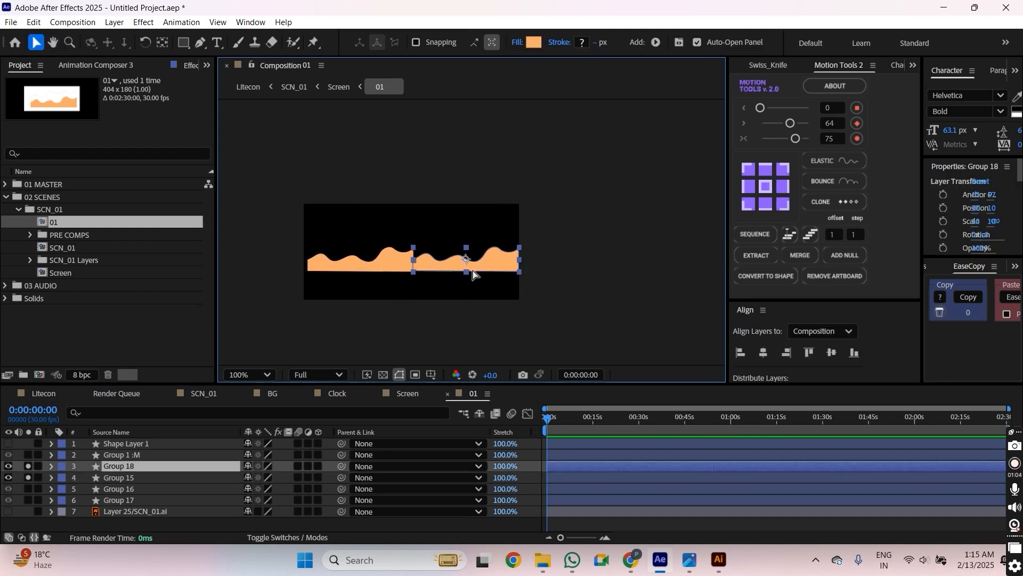
key("ctrl+d")
left_click_drag(452, 268, 567, 271)
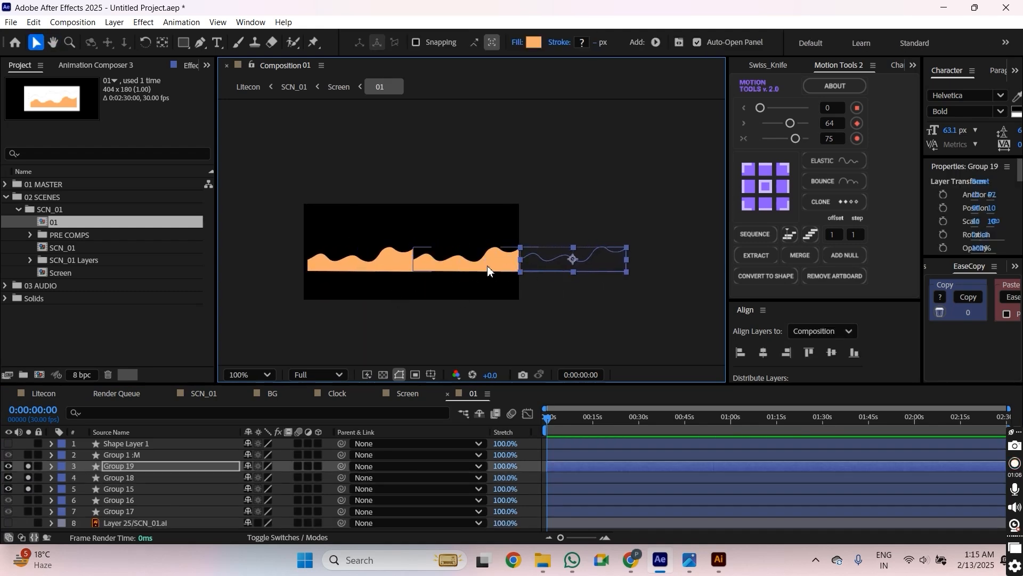
Reveal Group 18's path and raise its upper-left point to meet the top of Group 15's right edge.
scroll(459, 268, "up", 2)
left_click(393, 269)
left_click_drag(356, 268, 386, 280)
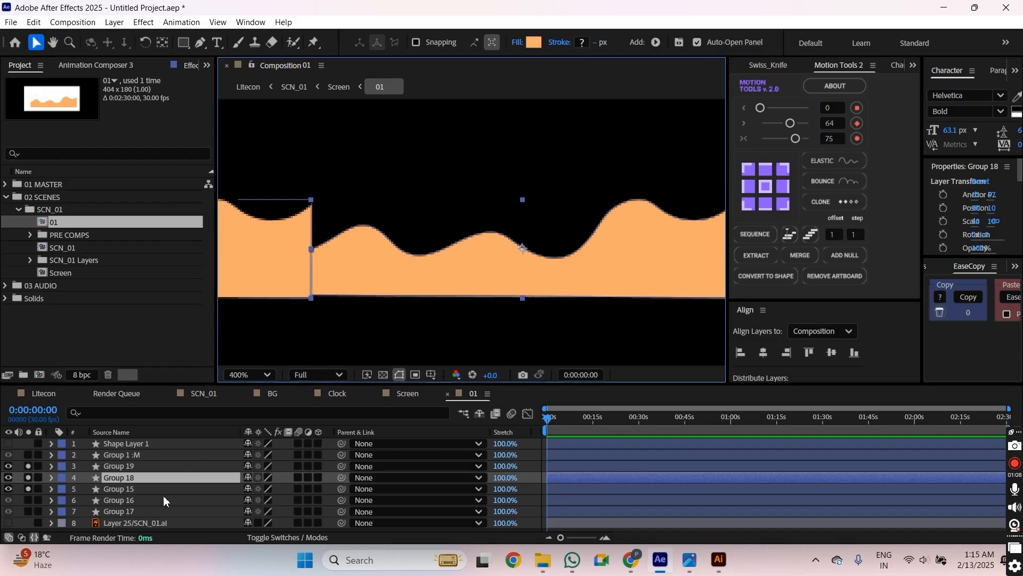
key("u")
key("u")
left_click(126, 523)
scroll(319, 242, "up", 1)
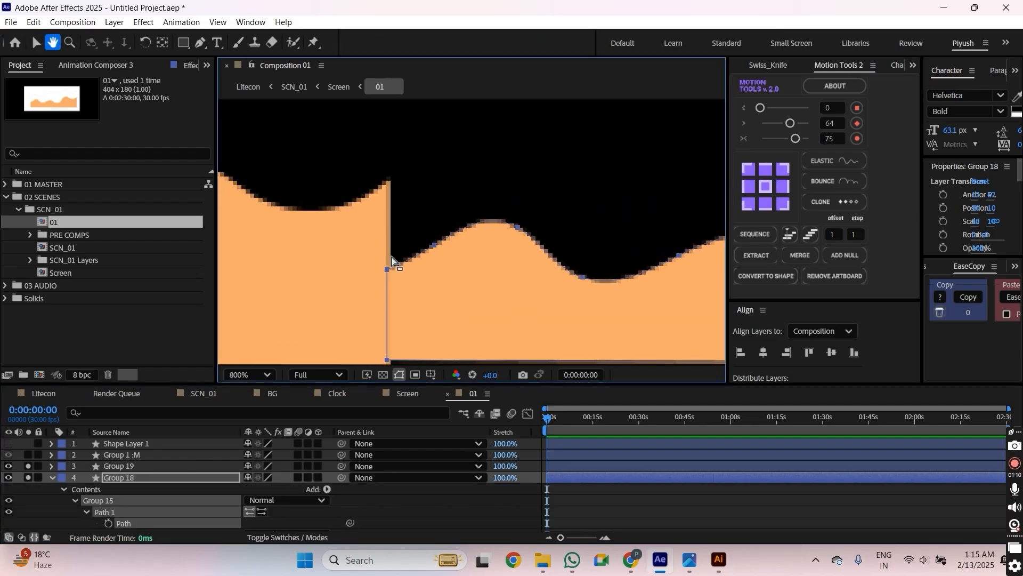
left_click_drag(387, 269, 389, 179)
left_click_drag(405, 299, 431, 294)
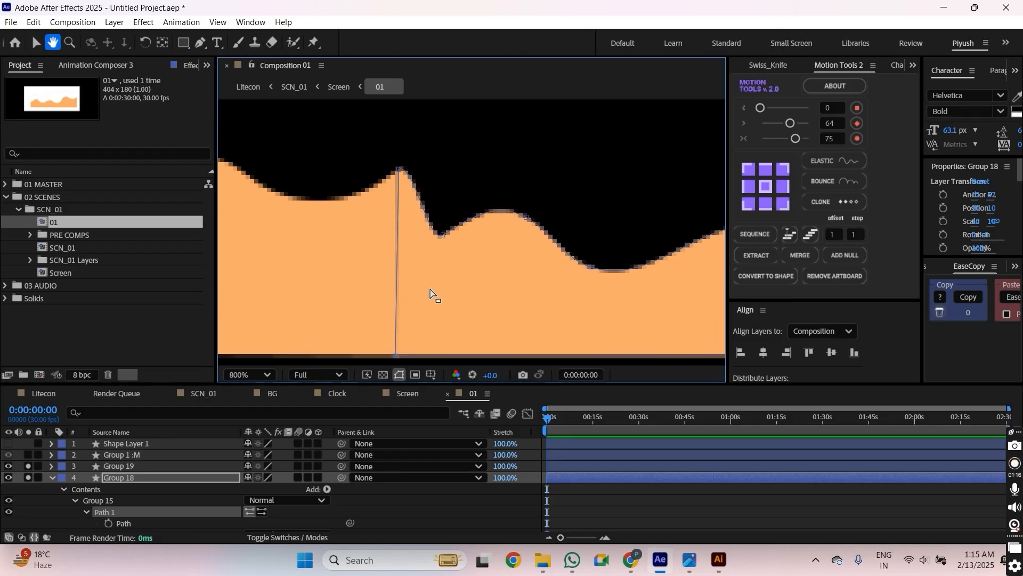
Reshape the start of Group 19's path with its curve handle so the wave flows smoothly out of Group 18.
left_click(442, 257)
left_click(128, 523)
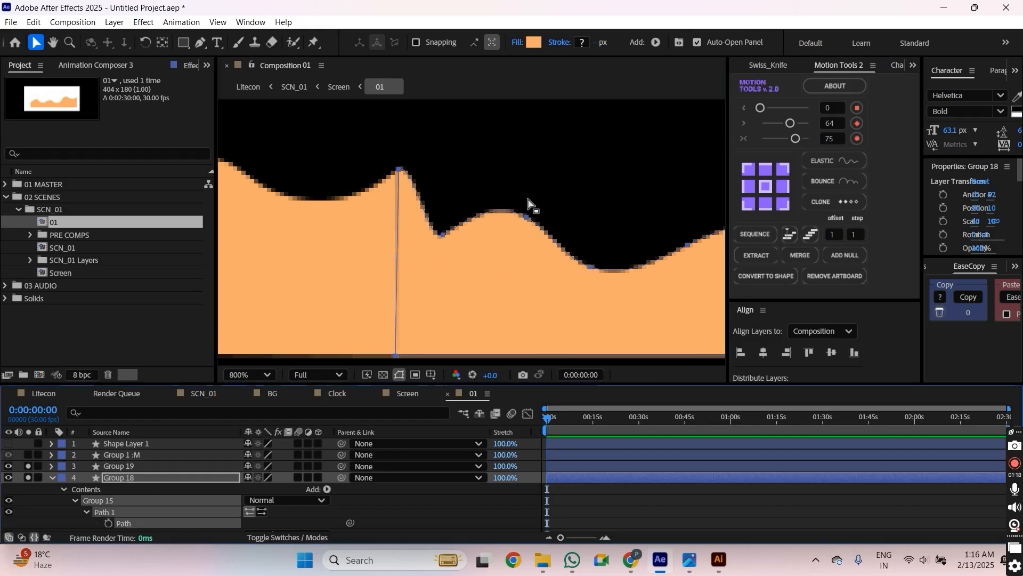
left_click_drag(501, 142, 503, 134)
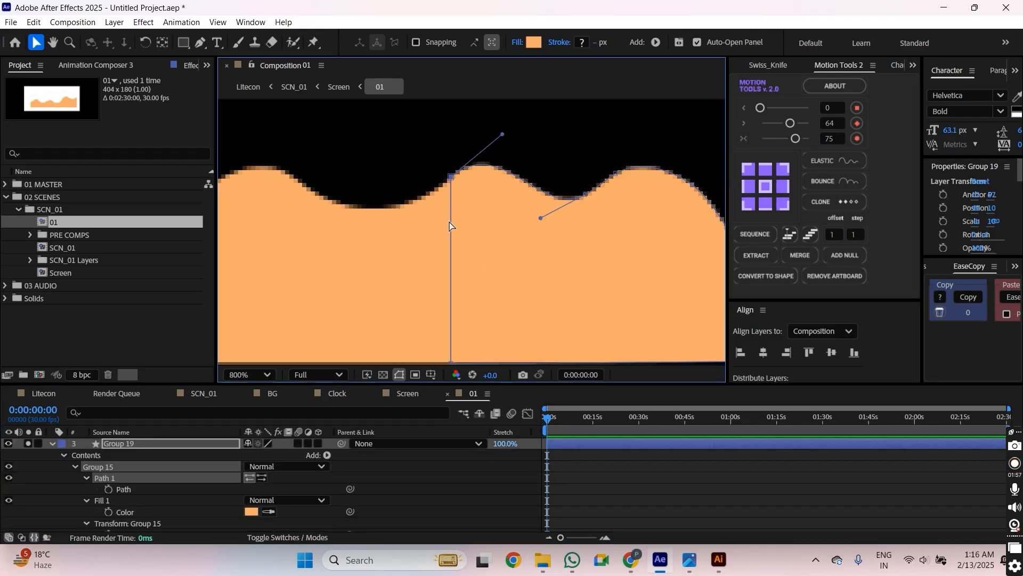
key("ctrl+shift+a")
scroll(415, 257, "down", 2)
left_click_drag(414, 256, 496, 238)
scroll(501, 239, "down", 2)
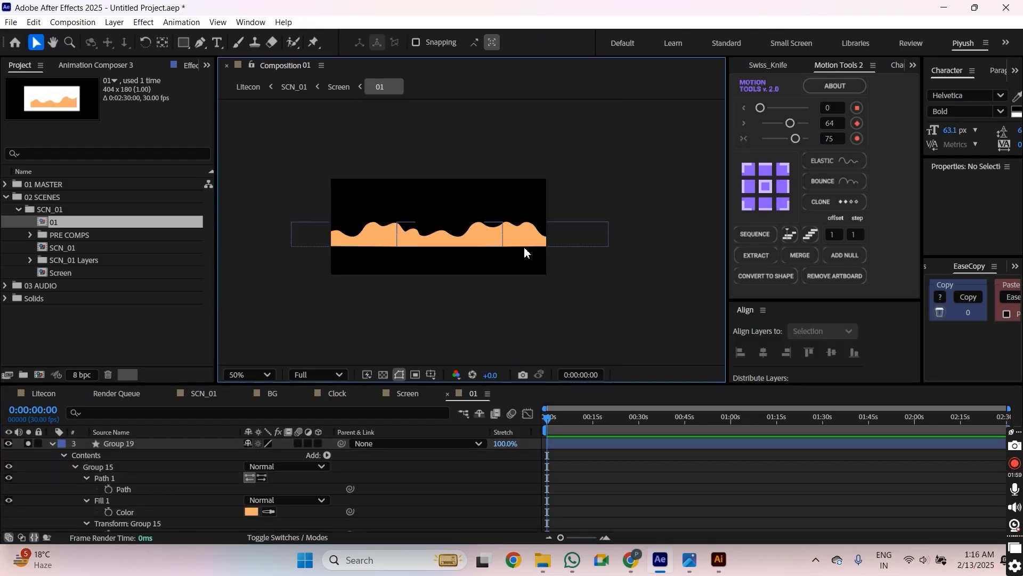
Pre-compose the three orange wave layers Group 15, Group 18 and Group 19 into a composition named wave.
scroll(453, 248, "up", 2)
left_click(457, 236)
left_click_drag(581, 234, 491, 233)
left_click(493, 234, "shift")
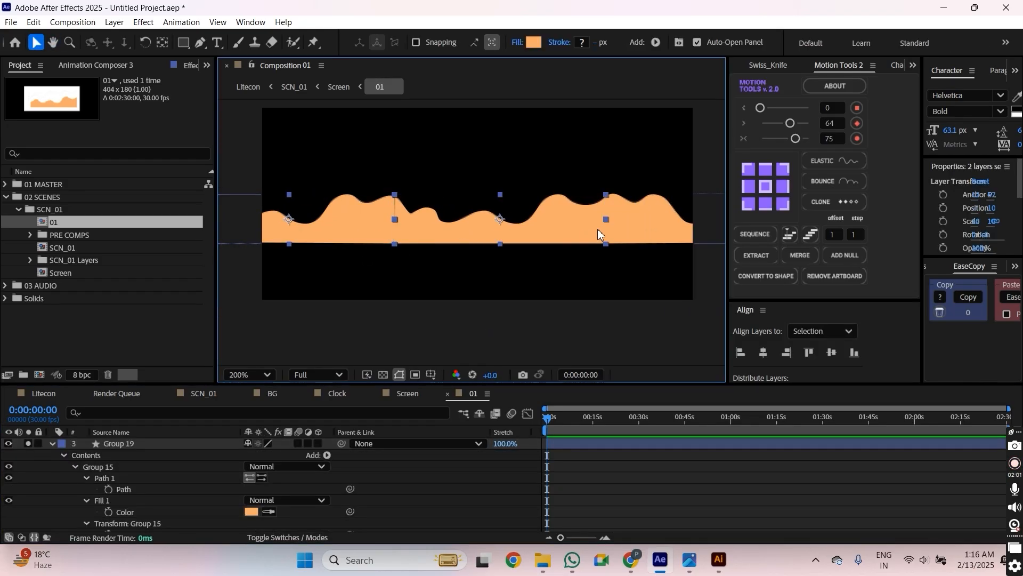
left_click(596, 229, "shift")
left_click(659, 234, "shift")
left_click(577, 240, "shift")
left_click_drag(580, 241, 515, 267)
scroll(410, 266, "down", 1)
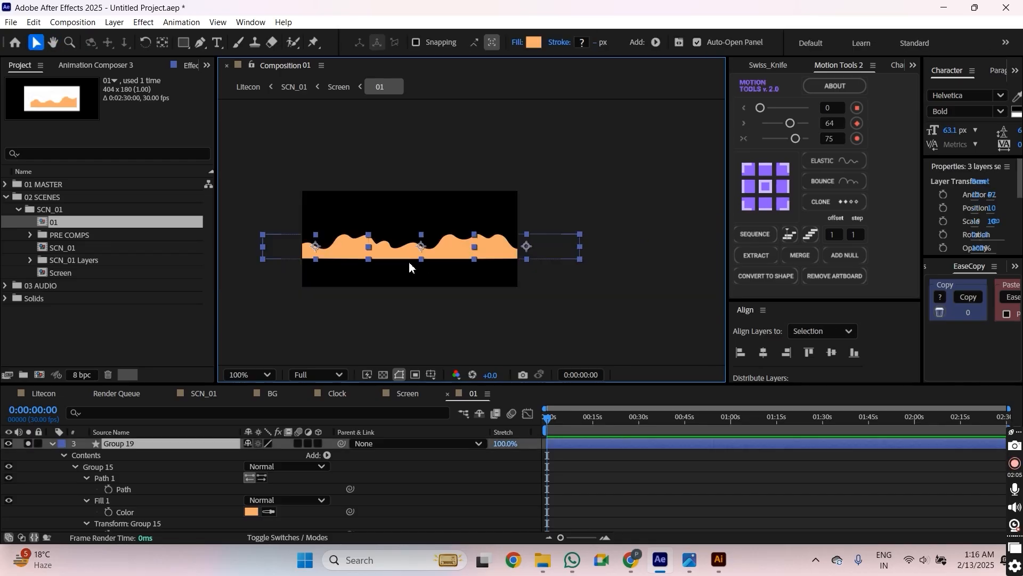
key("ctrl+shift+c")
type("w")
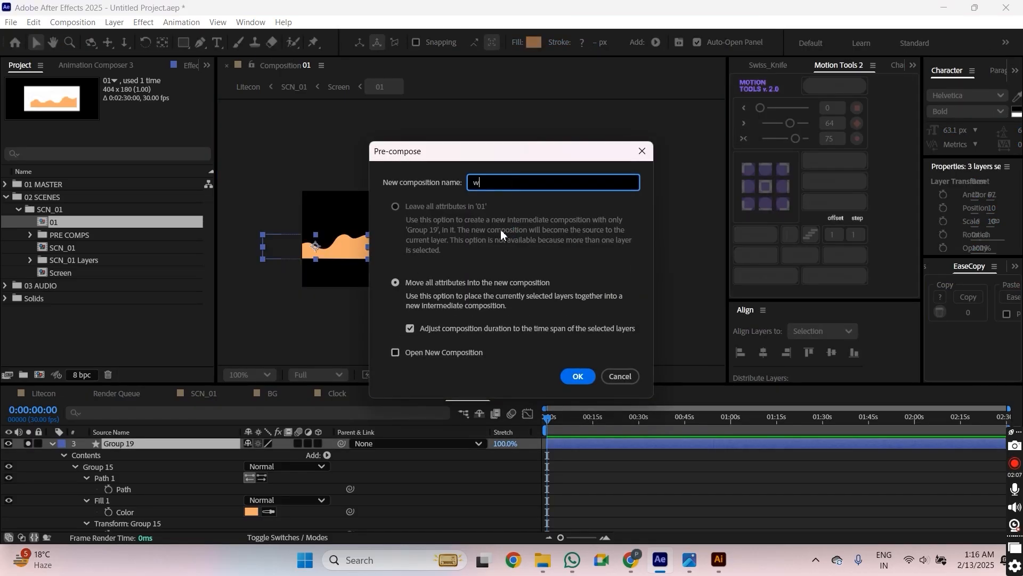
type("ave")
key("Return")
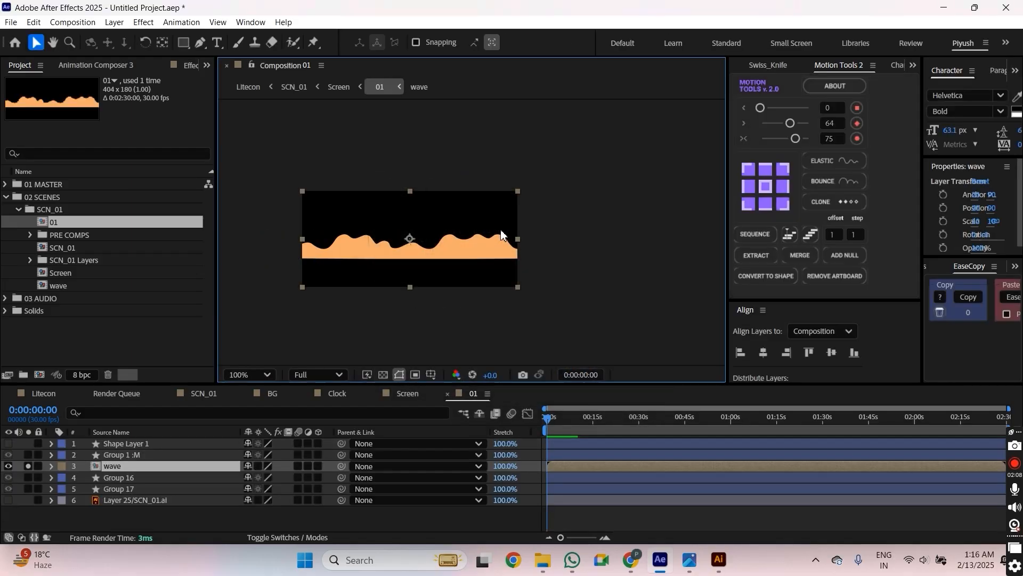
Open the wave composition and resize it to 700 x 177 px with the aspect ratio unlocked.
double_click(163, 465)
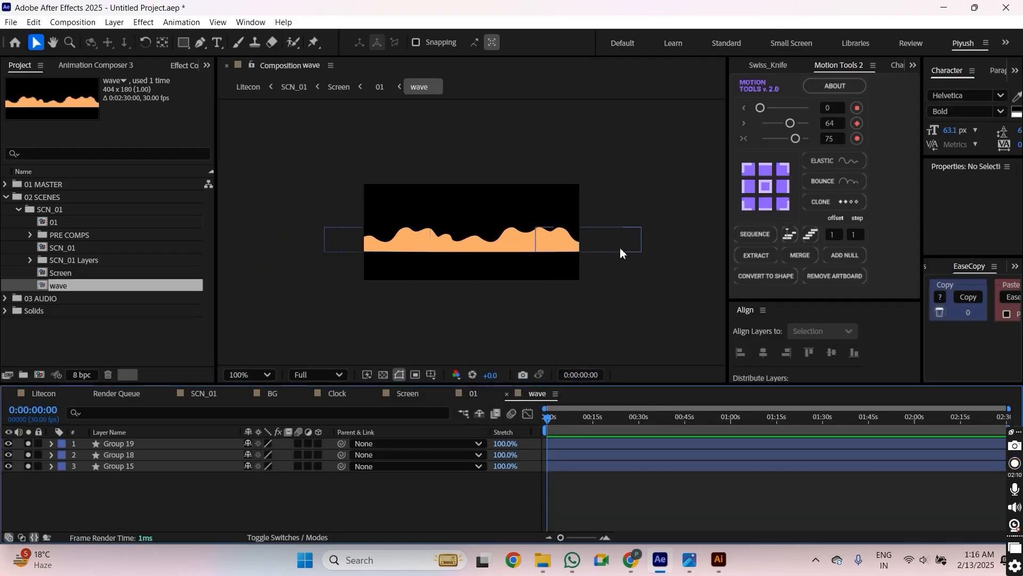
key("ctrl+k")
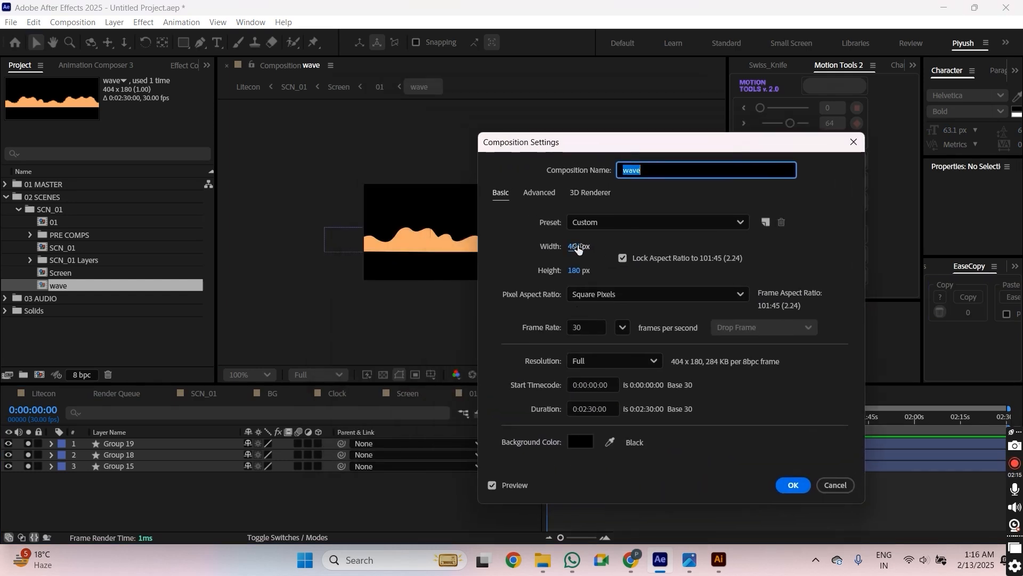
left_click_drag(575, 247, 563, 282)
left_click(623, 259)
left_click(789, 489)
left_click(792, 485)
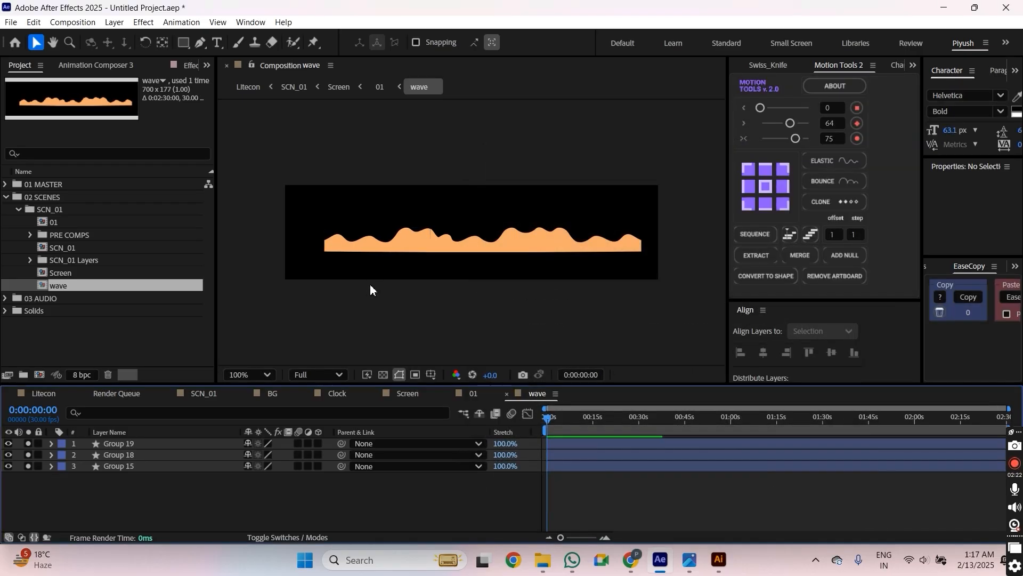
Return to composition 01 and turn off solo for the wave layer.
key("Tab")
left_click(373, 291)
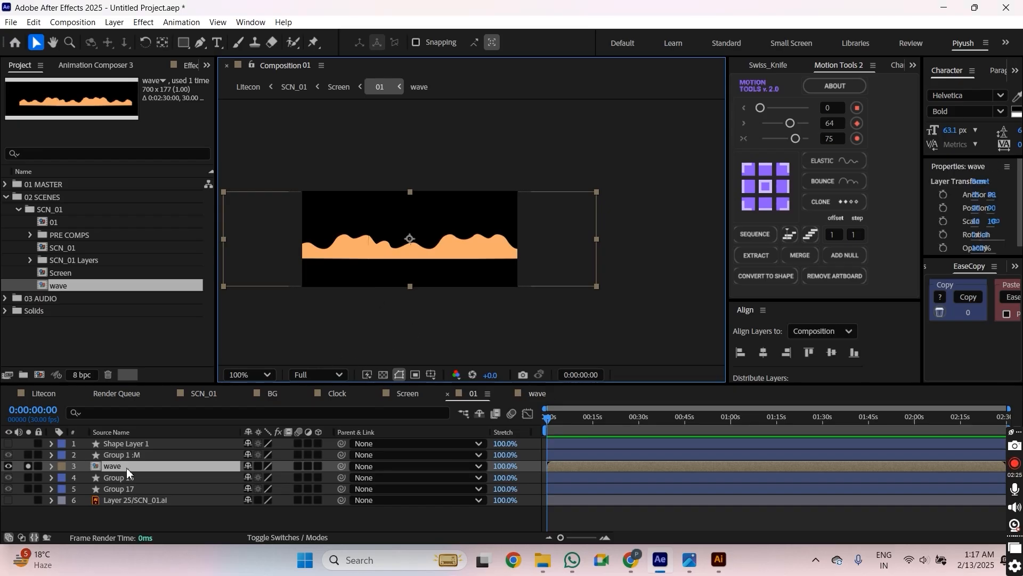
left_click(349, 334)
left_click_drag(349, 334, 355, 335)
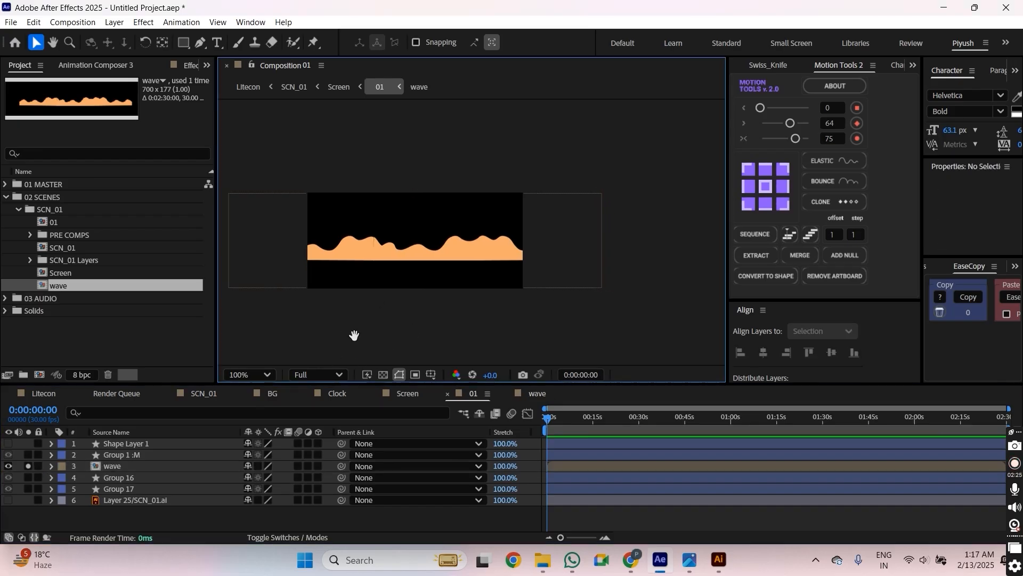
left_click(28, 464)
scroll(386, 288, "up", 2)
scroll(395, 277, "down", 2)
scroll(387, 283, "up", 2)
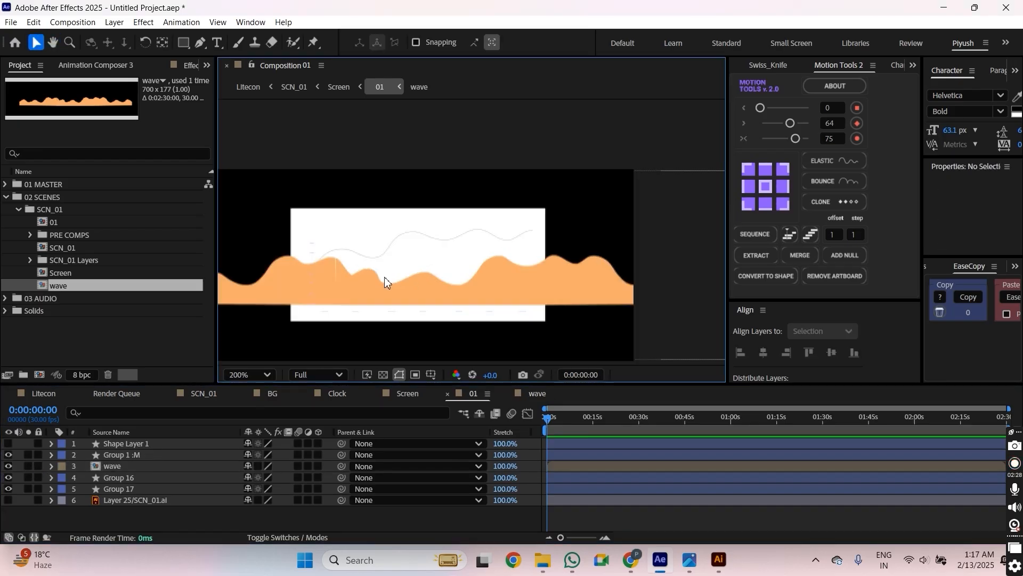
left_click(130, 455)
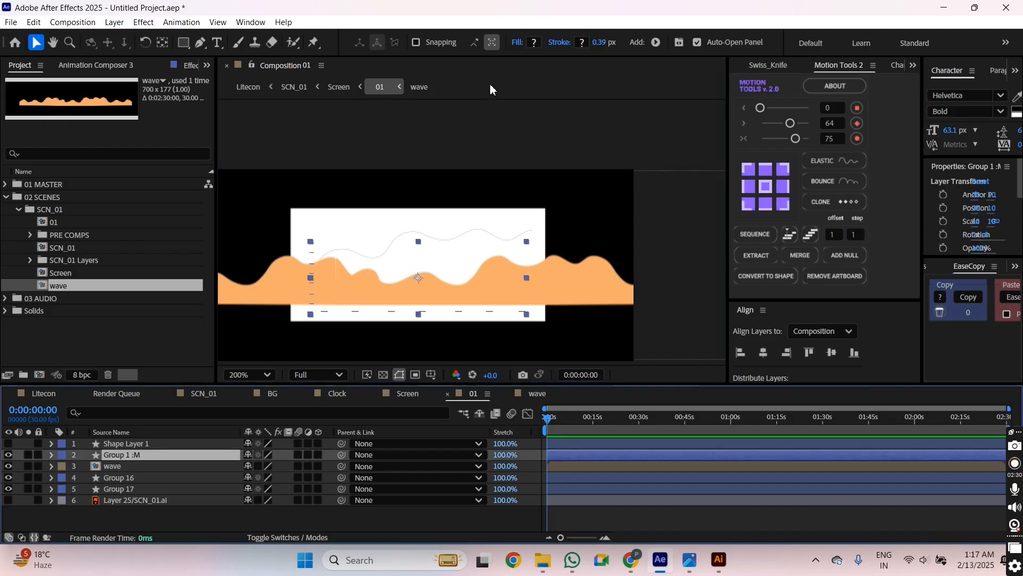
left_click(525, 42)
left_click(644, 200)
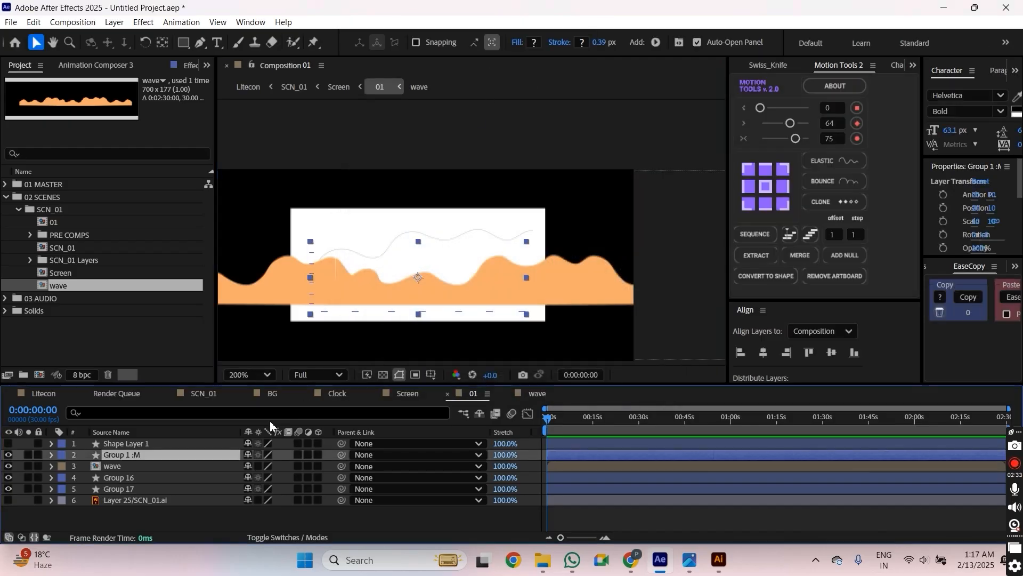
left_click(51, 455)
left_click(324, 468)
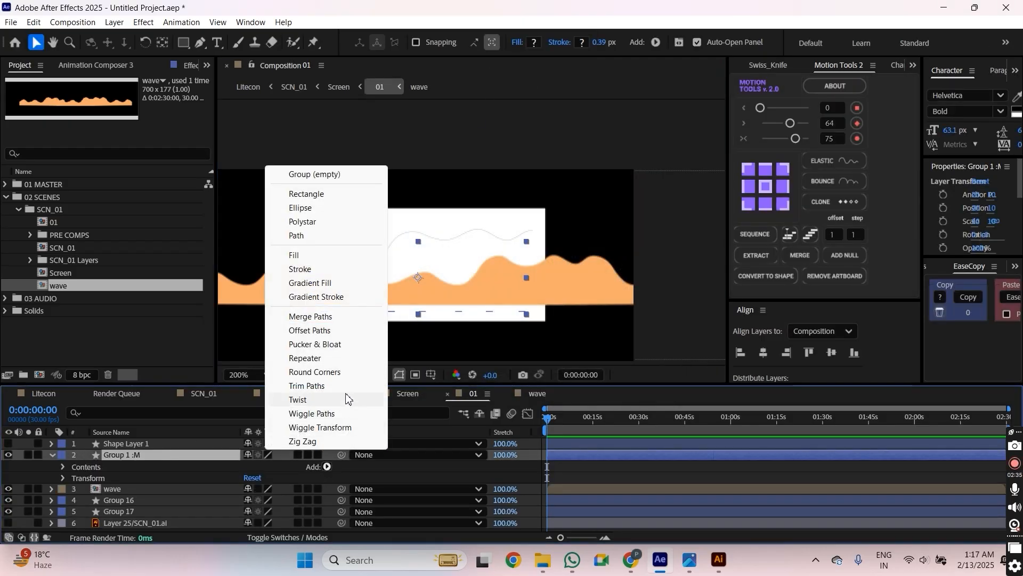
Display the track matte options and set Shape Layer 1 as the wave layer's track matte.
left_click(121, 443)
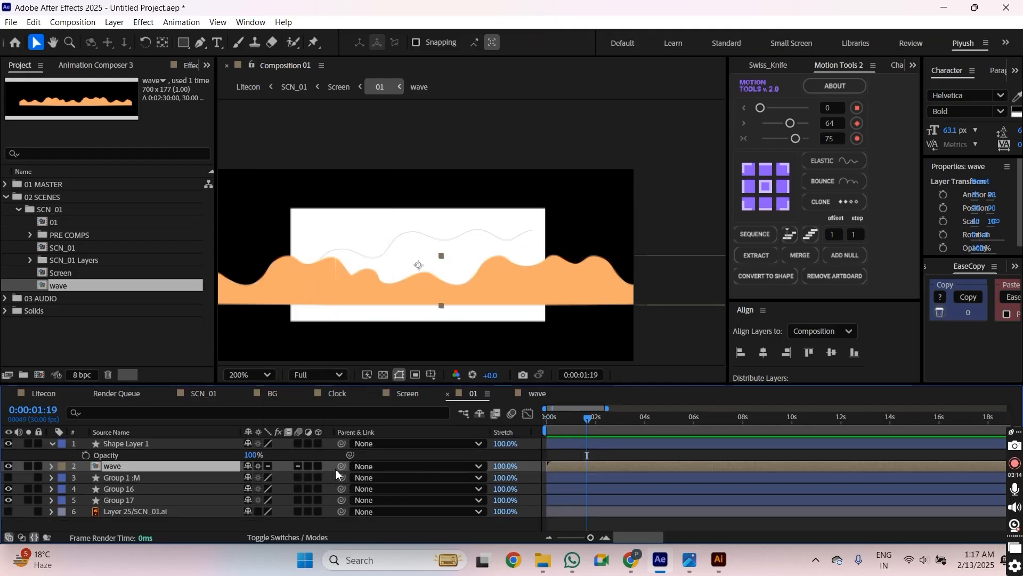
key("F4")
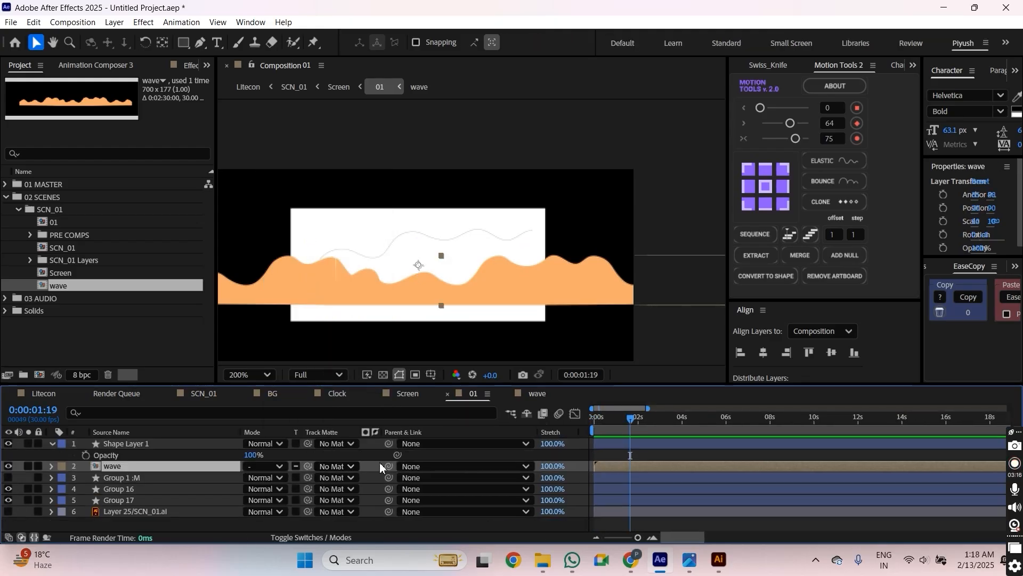
left_click_drag(191, 448, 190, 448)
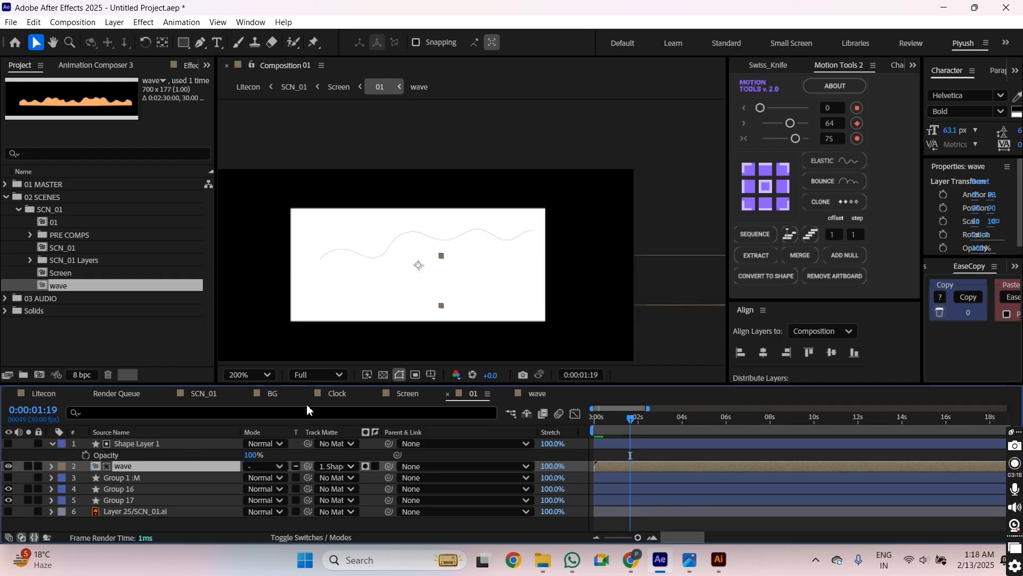
left_click(175, 430)
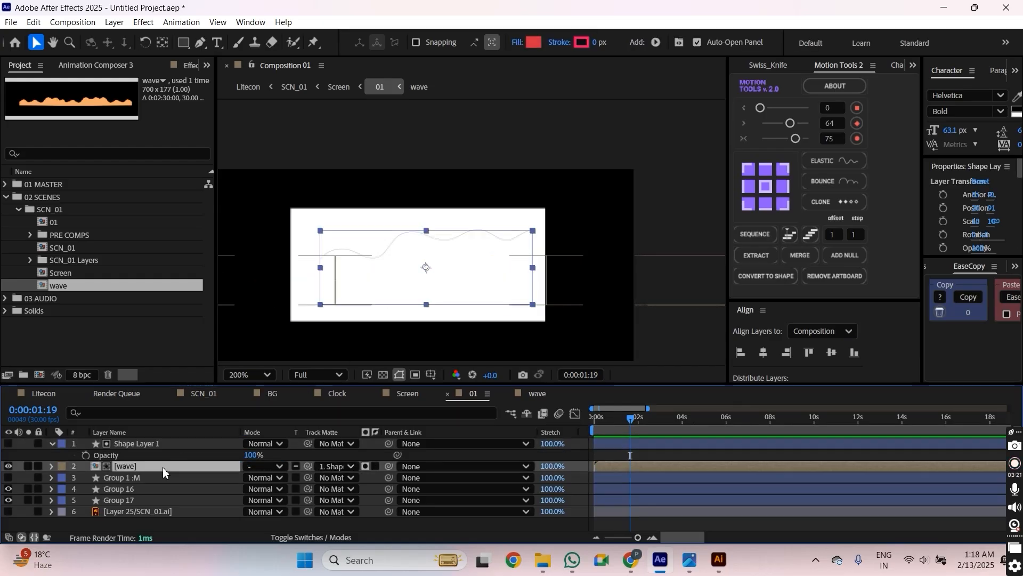
Try inverting the wave layer's matte, then remove its track matte.
left_click(375, 466)
left_click(375, 467)
left_click(147, 443)
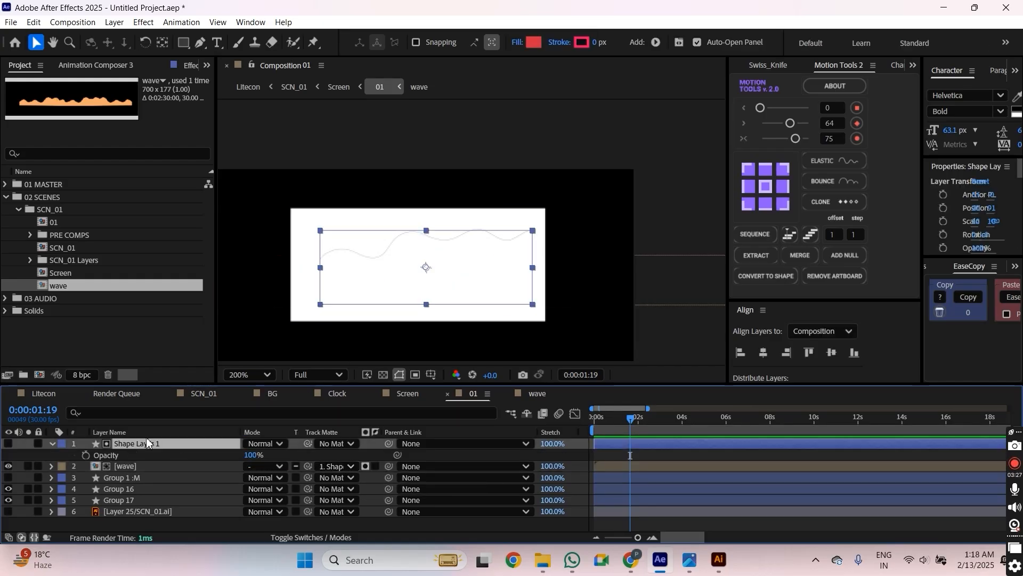
left_click(336, 466)
left_click(354, 361)
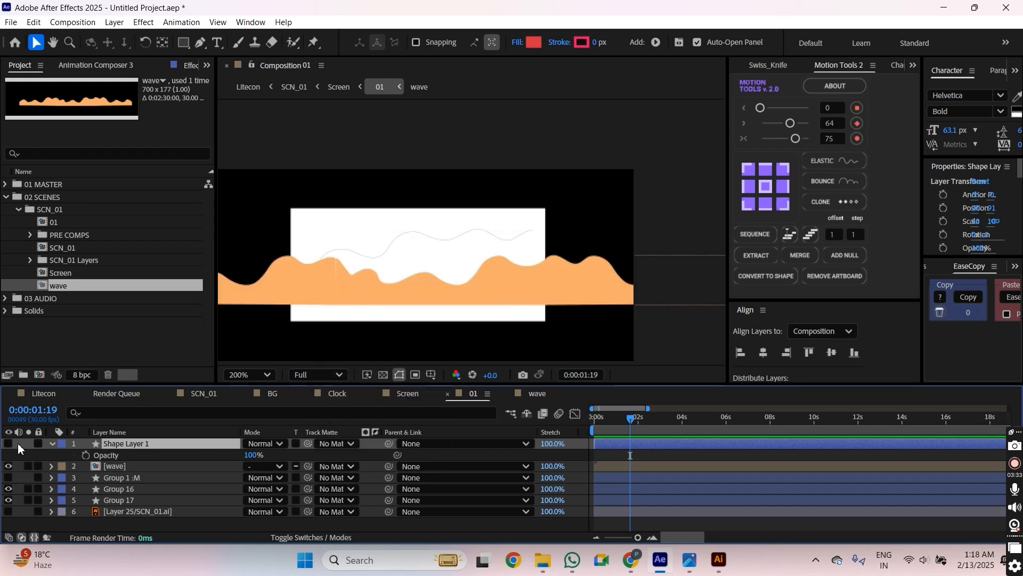
Show Shape Layer 1 and raise its rectangle's fill opacity until the red fill is solid.
left_click(122, 445)
key("s")
key("u")
key("u")
scroll(206, 490, "down", 3)
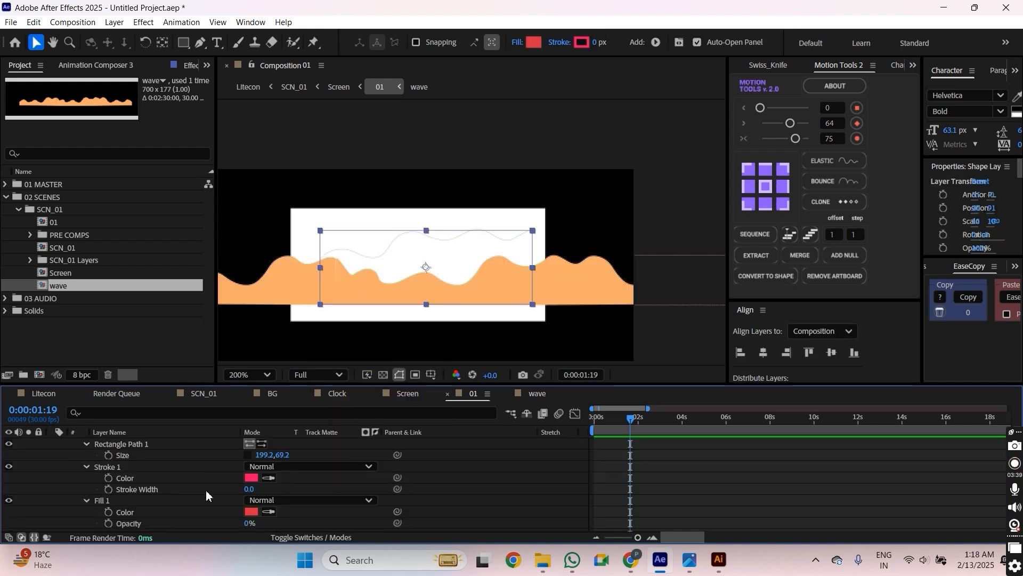
left_click_drag(248, 455, 359, 451)
scroll(236, 454, "up", 3)
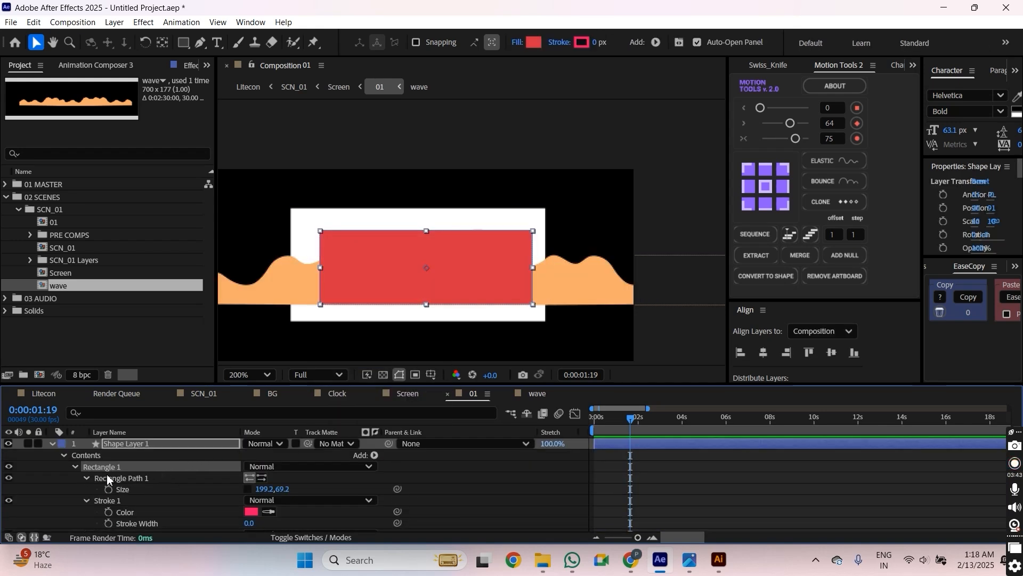
Collapse Shape Layer 1 and use it as the track matte for the wave layer.
left_click(49, 444)
left_click(170, 455)
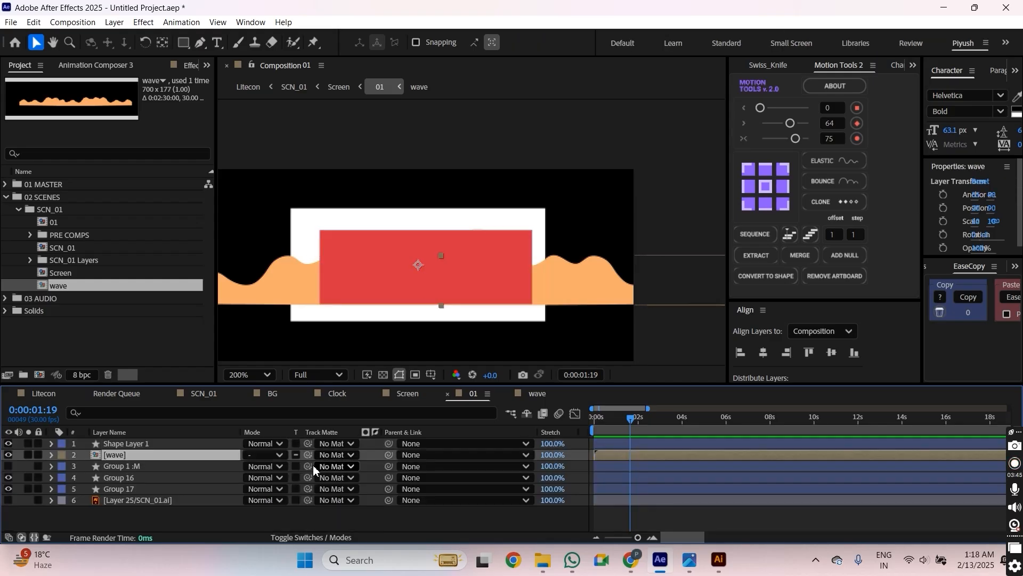
left_click_drag(181, 459, 139, 444)
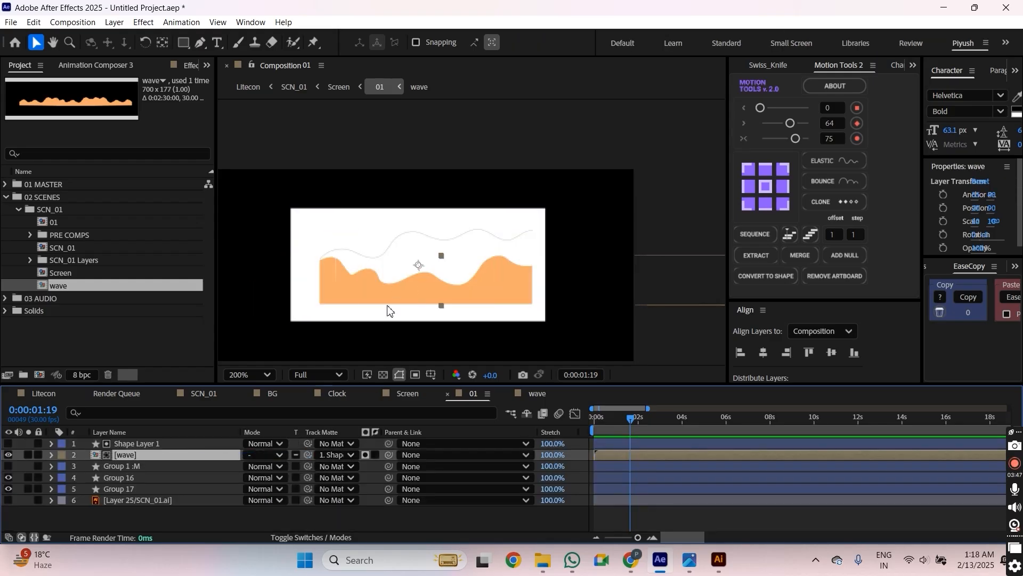
At the first frame, shift the wave layer to position 382.5, 90 and add a position keyframe.
left_click(122, 466)
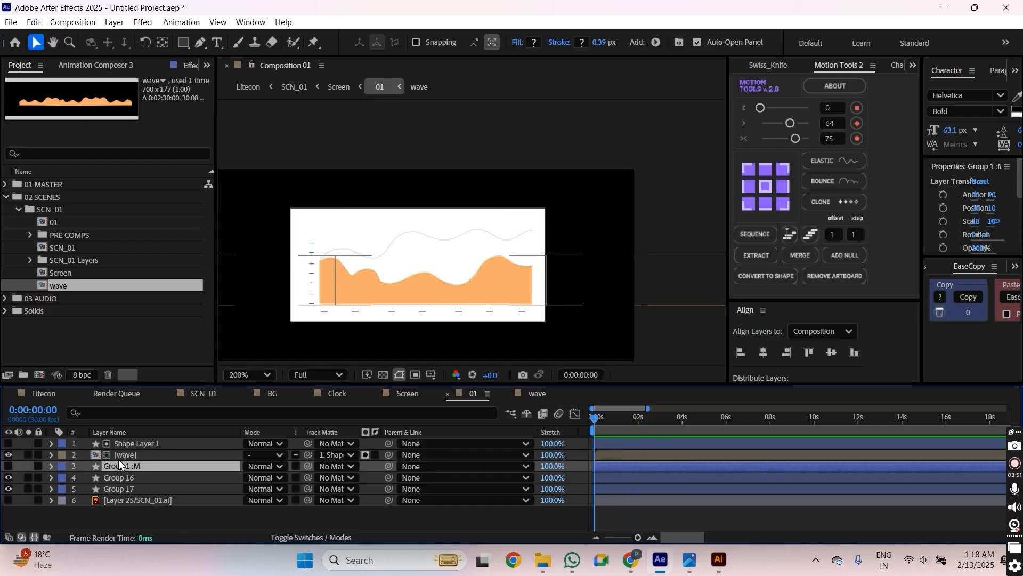
left_click(128, 457)
left_click_drag(442, 293, 634, 318)
key("alt+shift+p")
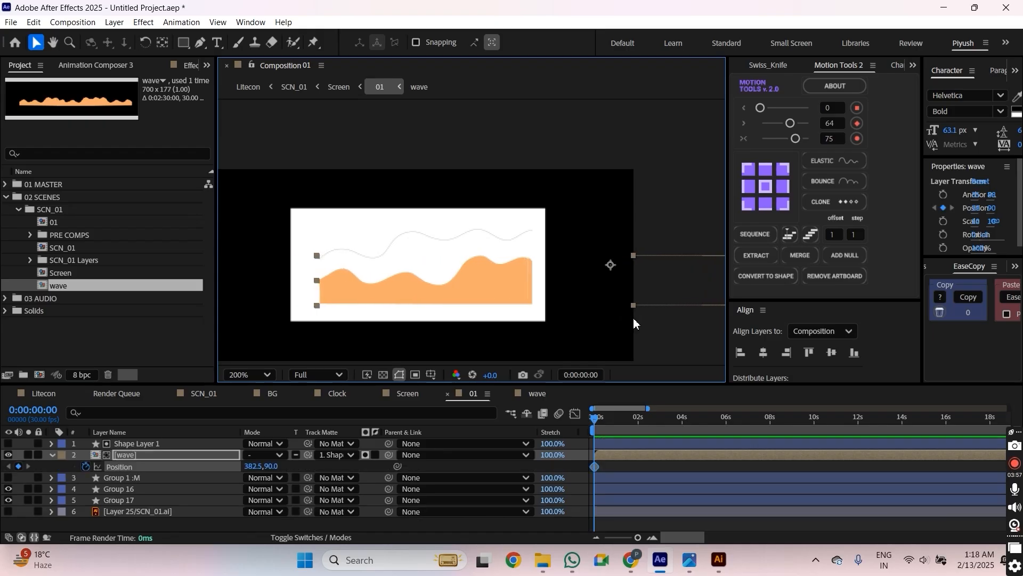
At 0:00:10:20, move the wave layer to about -2, 90, and shift that position keyframe to about 14.5 seconds.
left_click_drag(693, 417, 828, 430)
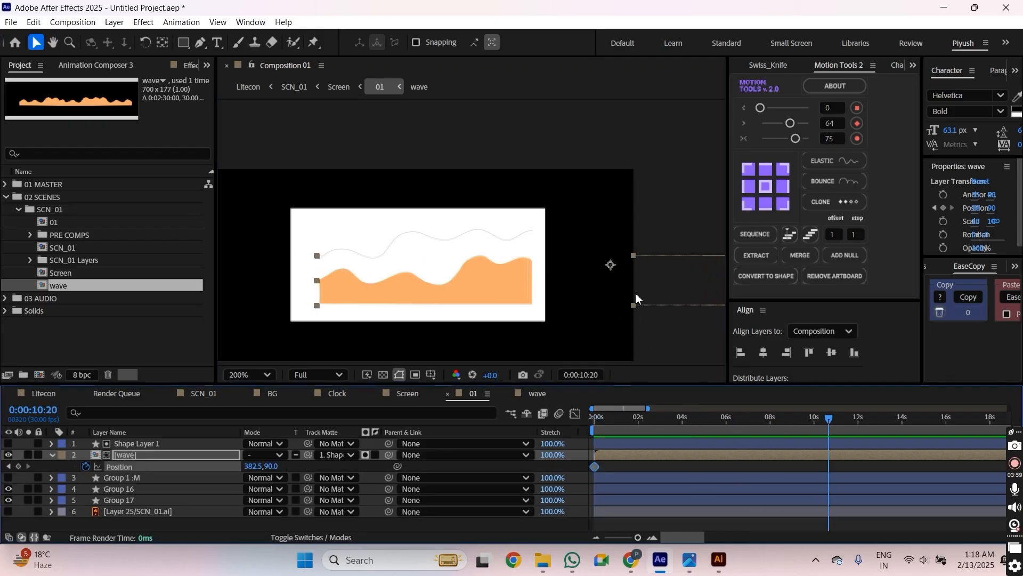
left_click_drag(636, 297, 280, 304)
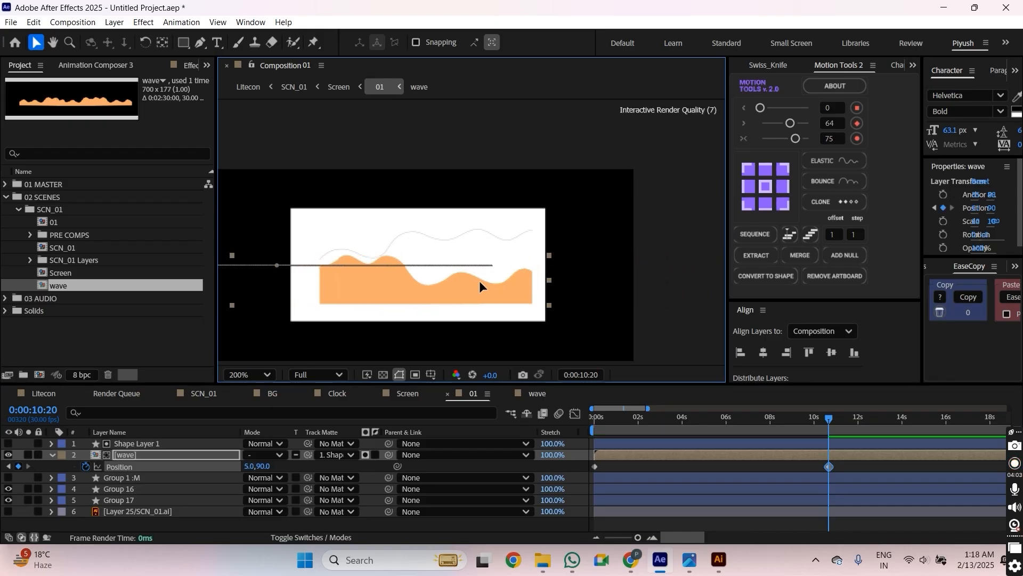
left_click_drag(475, 280, 473, 282)
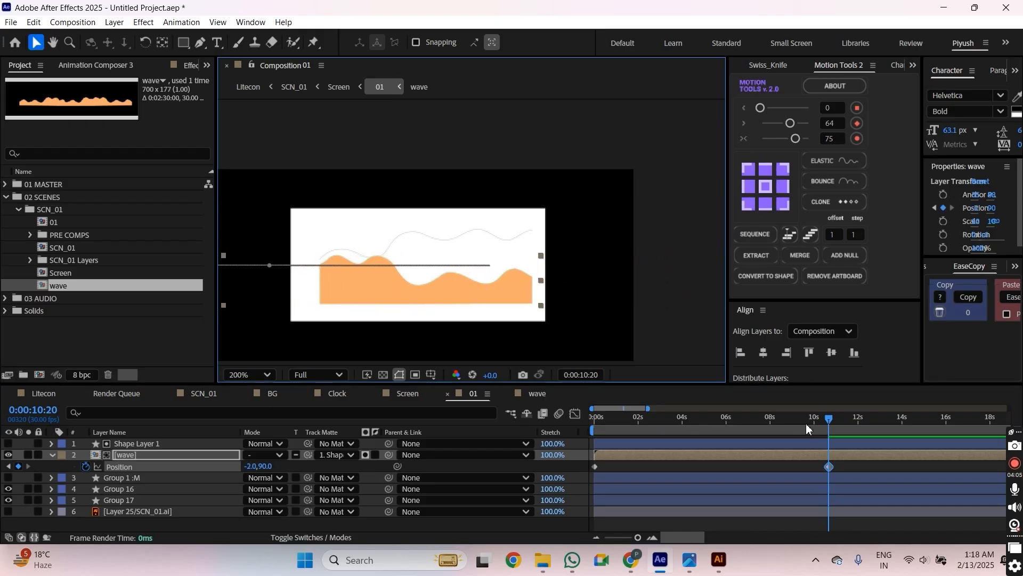
left_click_drag(828, 469, 913, 475)
Start saving the project, switch to File Explorer and copy the path of the Ae folder inside Litecon's Animation folder.
key("ctrl+s")
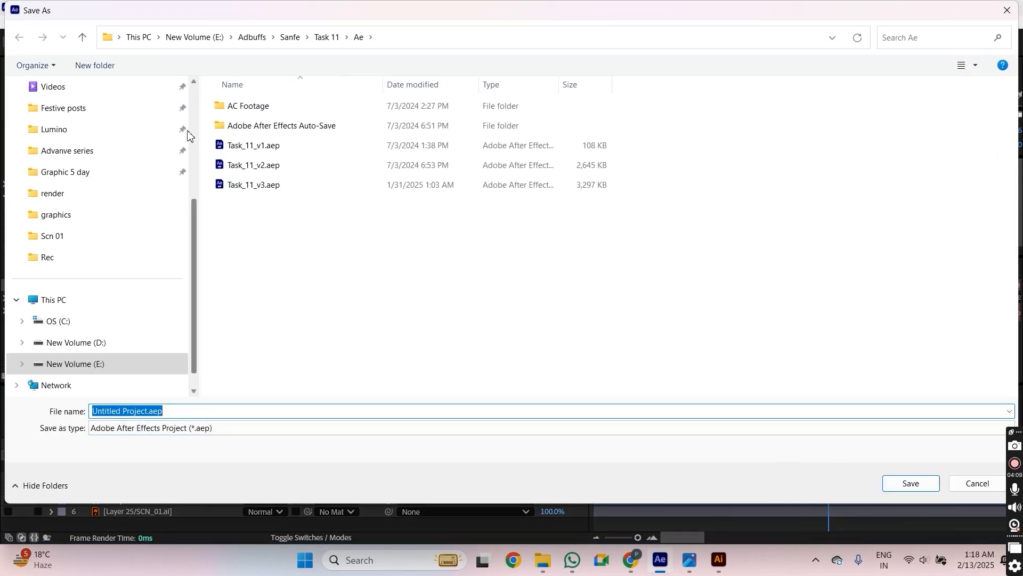
left_click(83, 43)
left_click(83, 42)
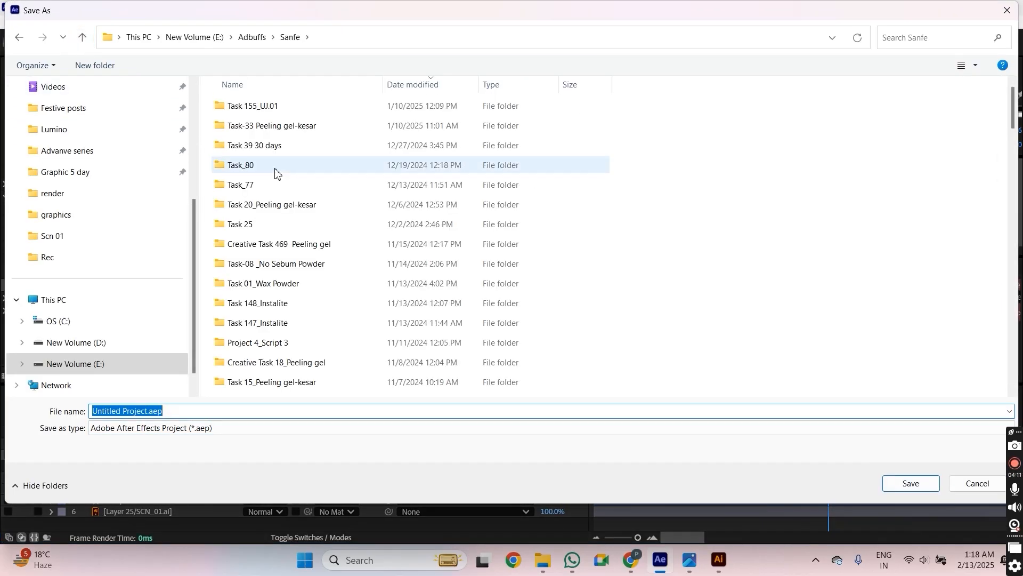
key("alt+Tab")
mouse_move(543, 559)
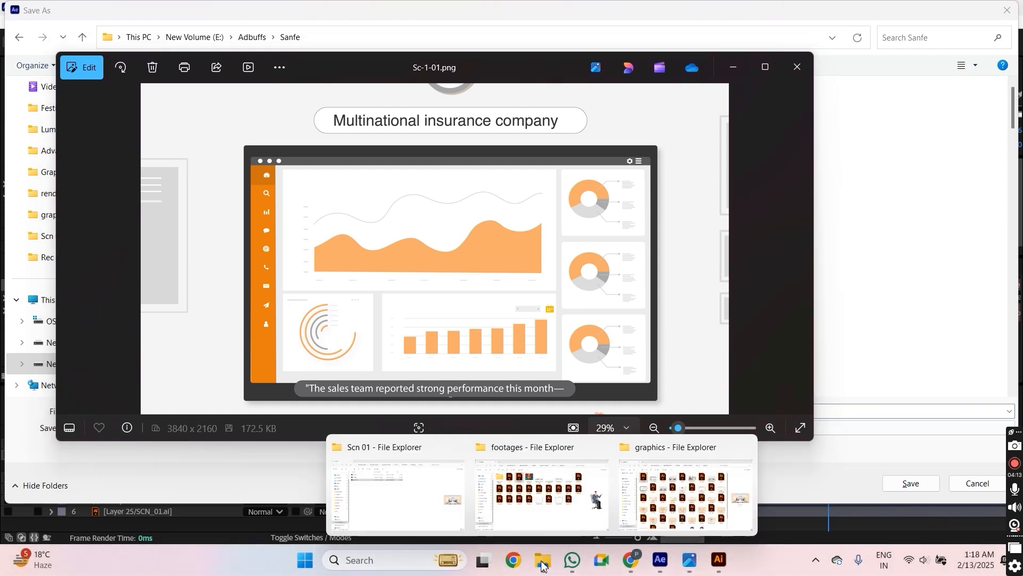
left_click(394, 510)
left_click(83, 39)
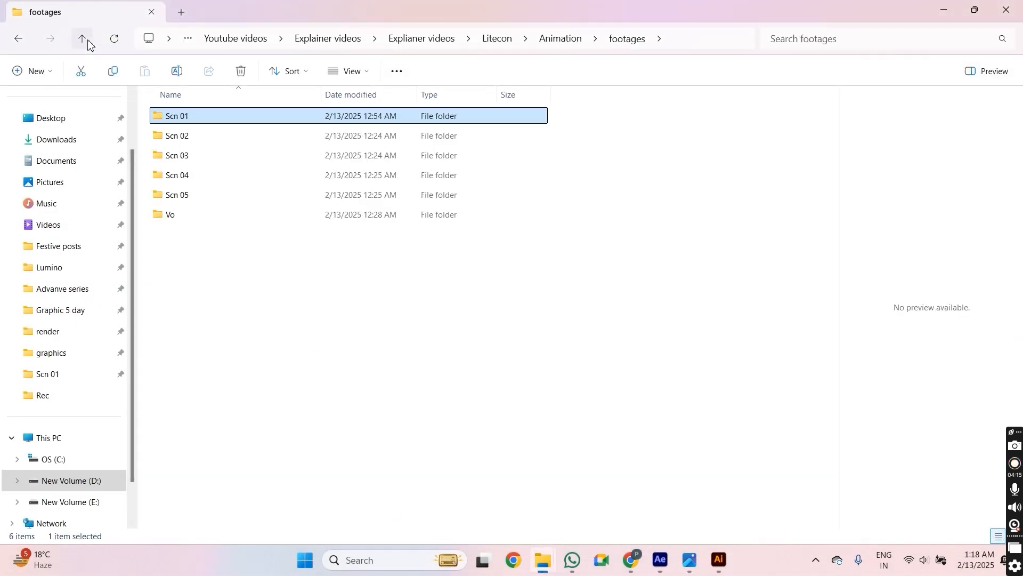
left_click(83, 38)
double_click(166, 116)
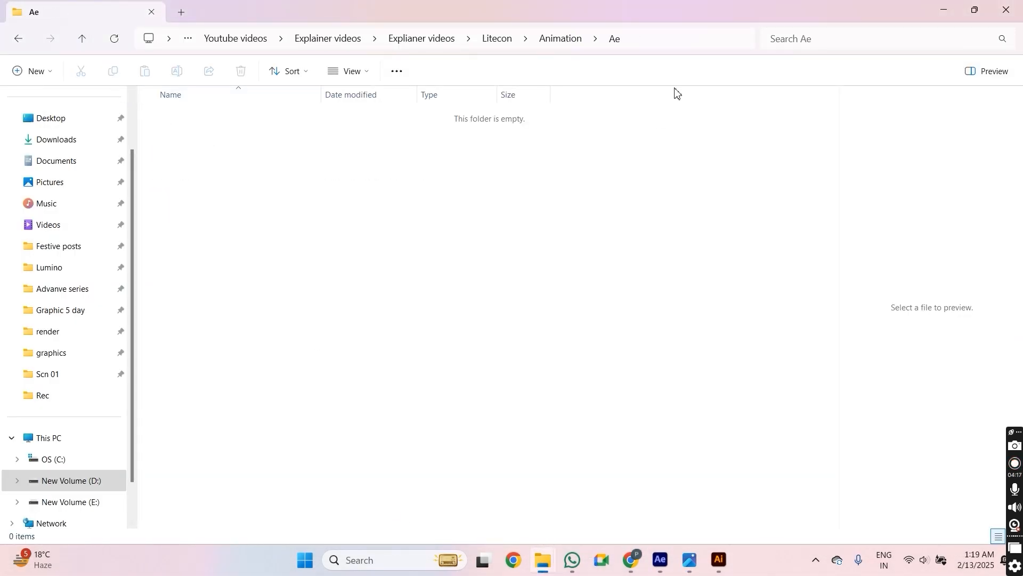
left_click(650, 33)
Return to After Effects and save the project as Litecon_v1.aep in the Ae folder under Litecon\Animation.
key("alt+Tab")
key("alt+Tab")
key("Tab")
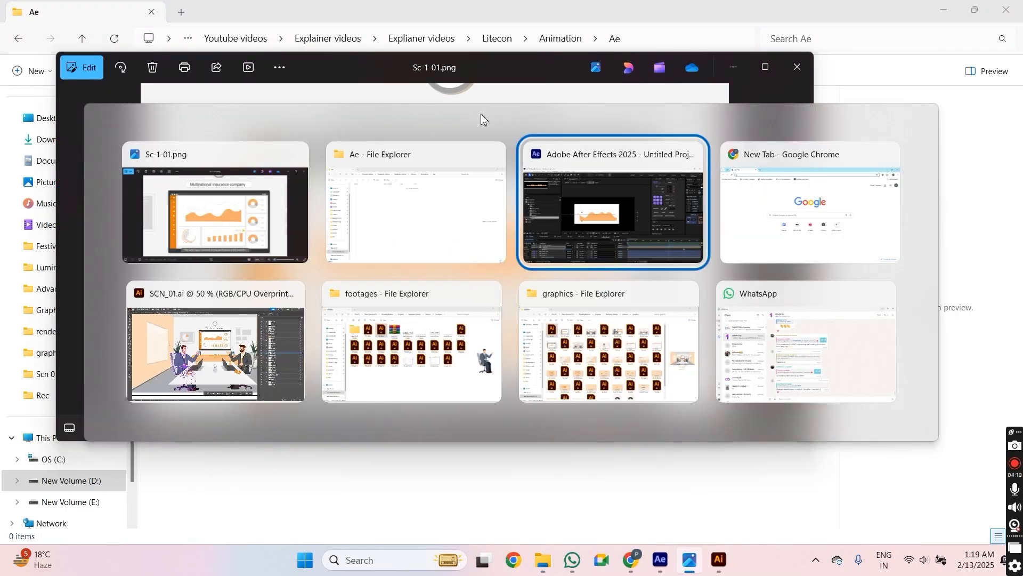
left_click(418, 49)
type("D:\\Digital Motion Academy\\Youtube videos\\Explainer videos\\Explianer videos\\Litecon\\Animation\\Ae")
key("Return")
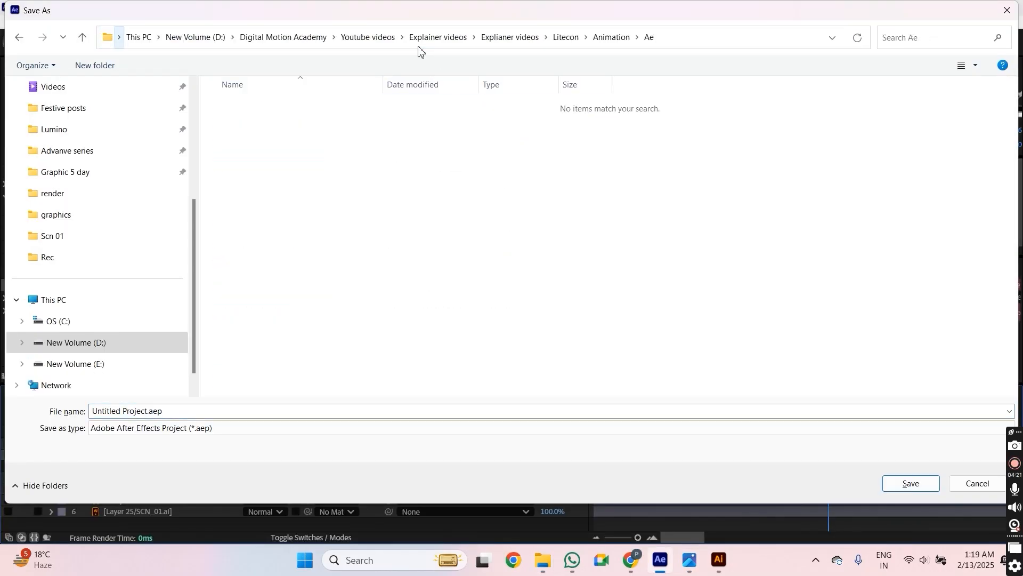
left_click(146, 411)
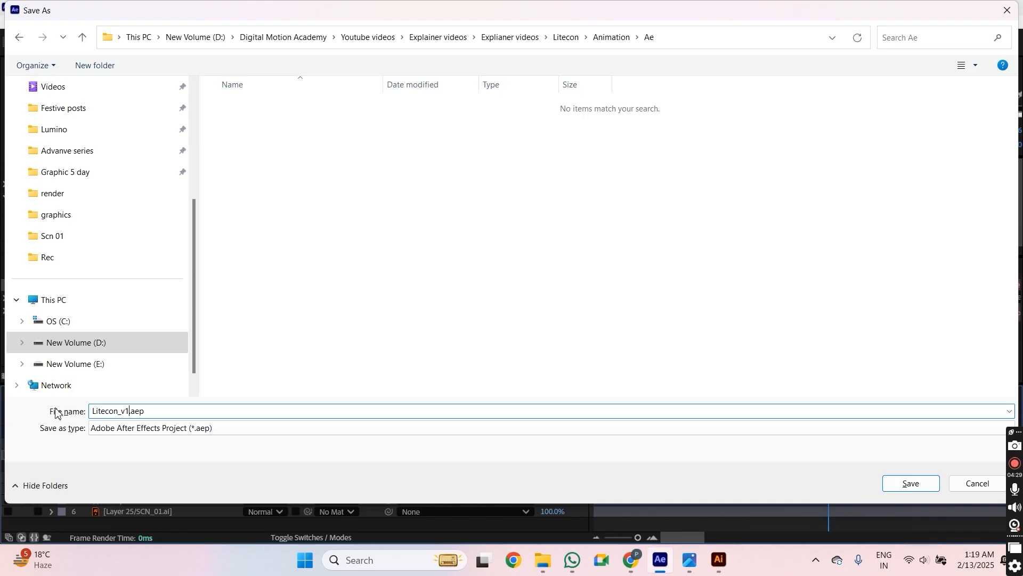
left_click(903, 481)
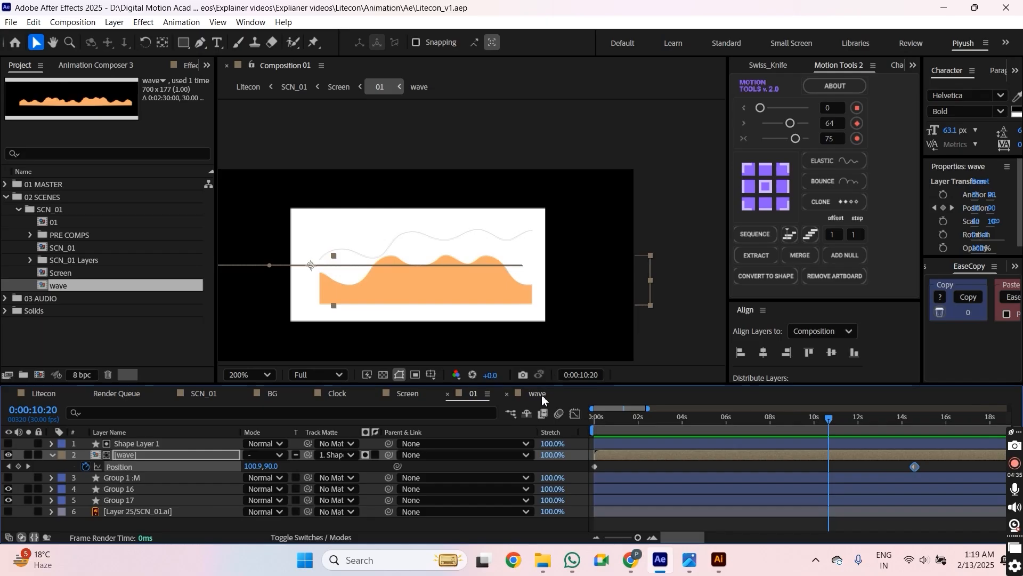
Preview the wave motion from the start and delay the wave layer's second position keyframe to about 26.5 seconds.
key("Home")
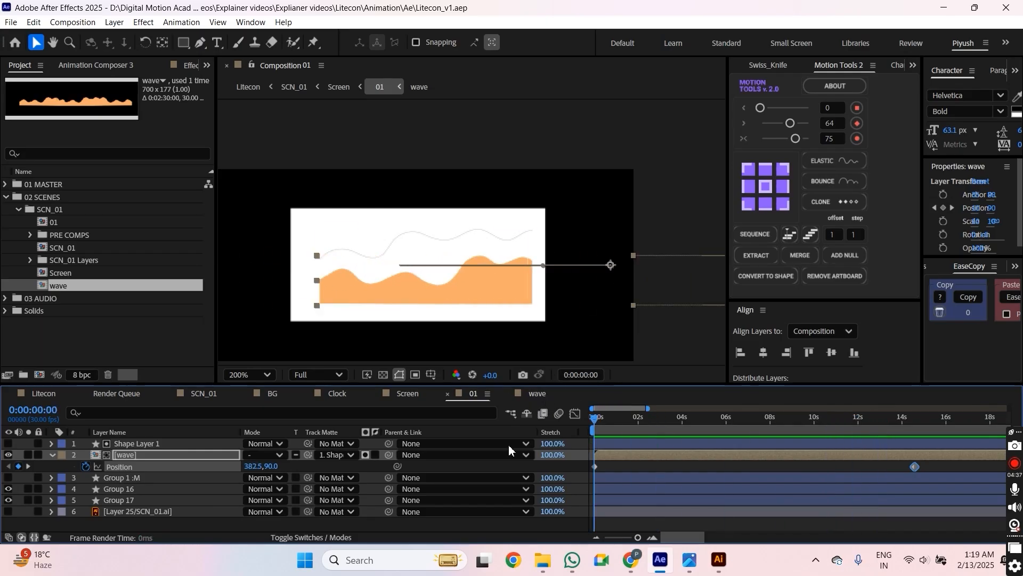
key("space")
key("space")
key("minus")
key("minus")
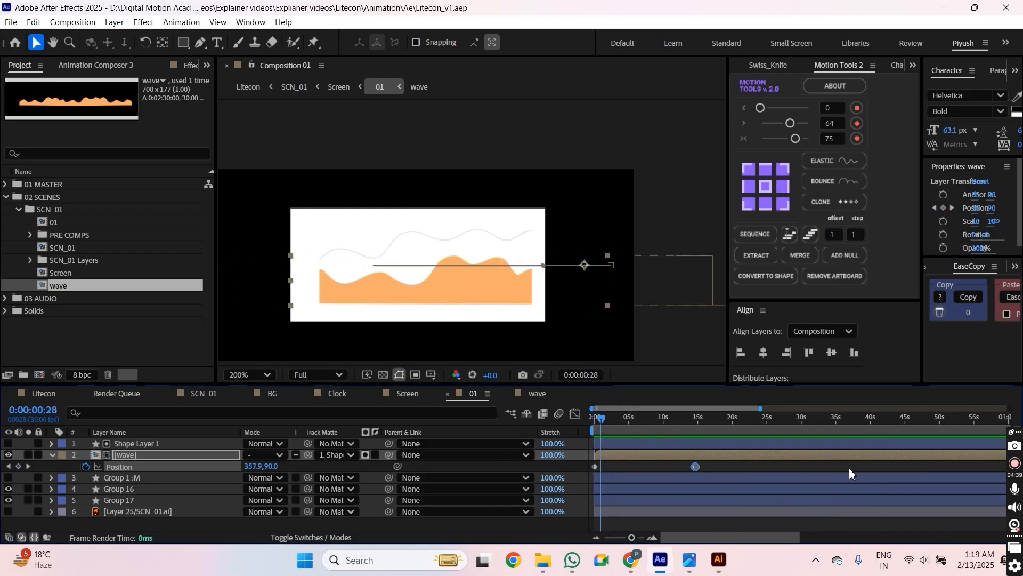
left_click(710, 468)
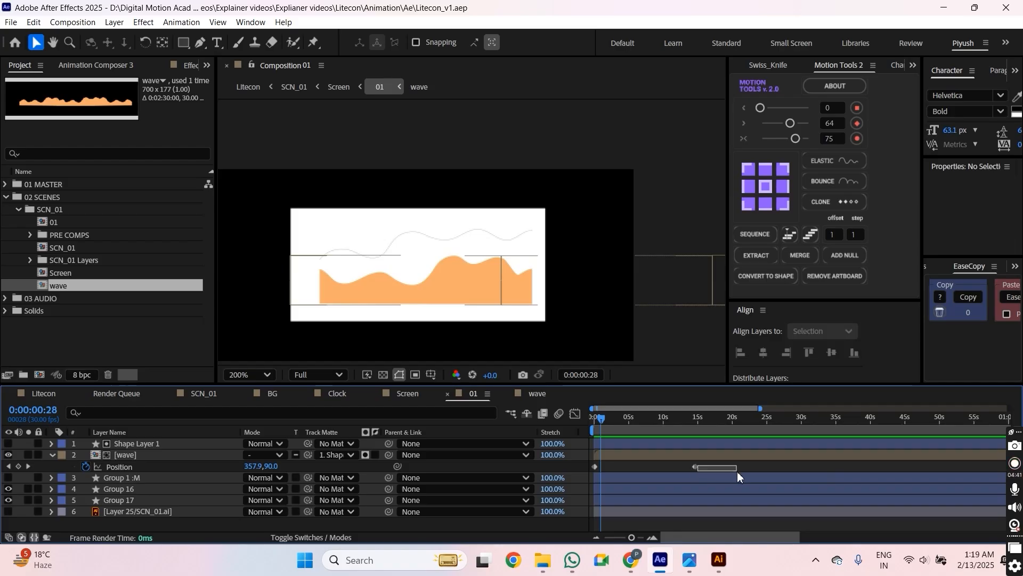
left_click_drag(695, 466, 777, 466)
key("Home")
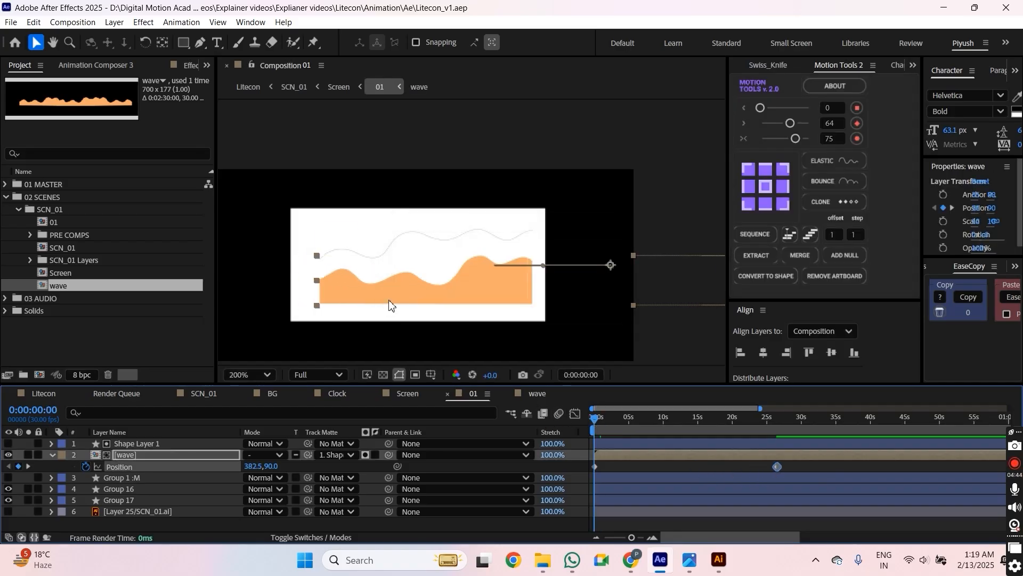
Collapse the wave layer and apply the Wave Warp effect to the thin line layer Group 16.
left_click_drag(378, 276, 418, 290)
left_click(419, 285)
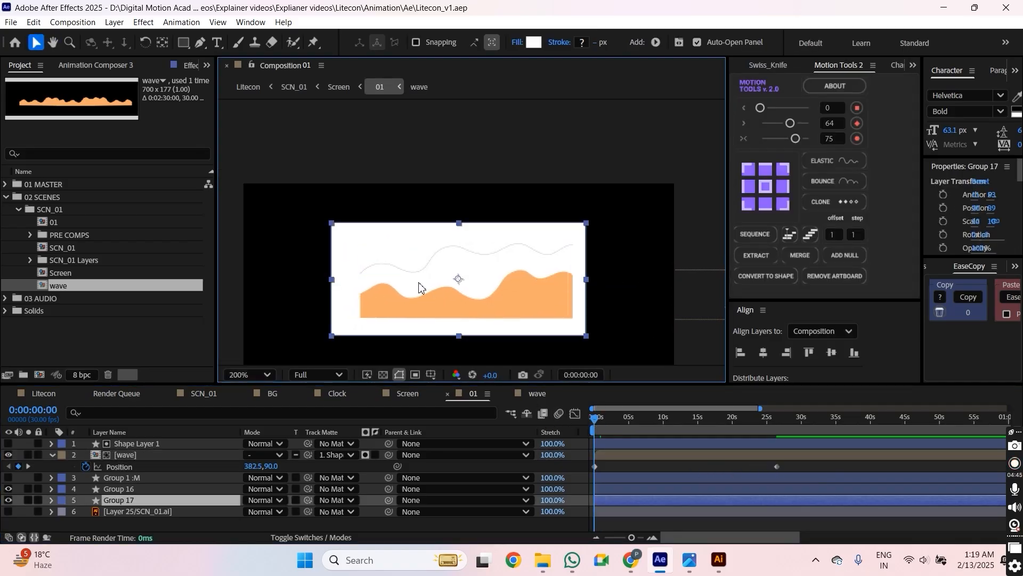
left_click(124, 457)
left_click(51, 454)
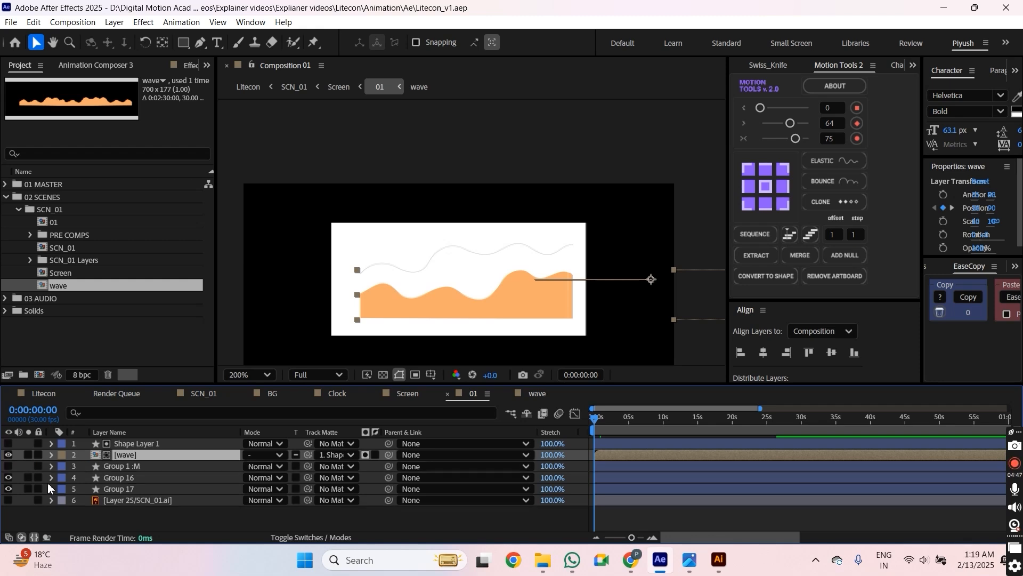
left_click(152, 477)
scroll(426, 267, "up", 2)
key("ctrl+space")
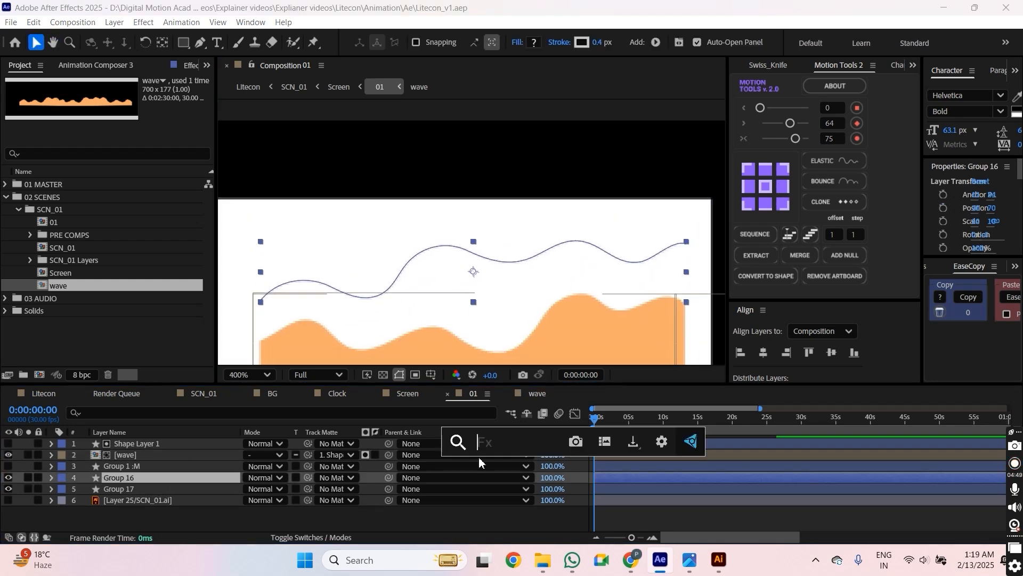
type("wave")
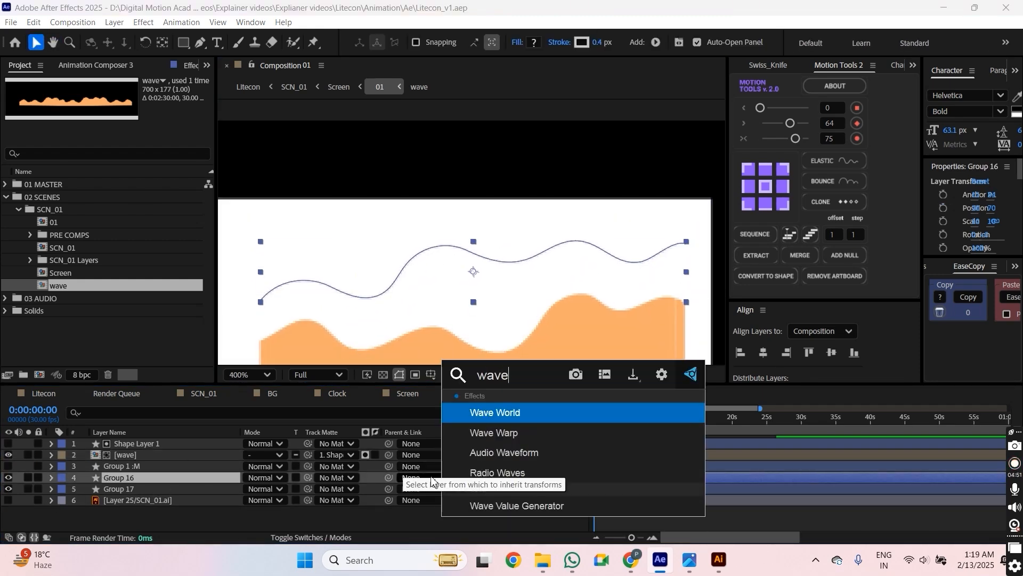
left_click(494, 432)
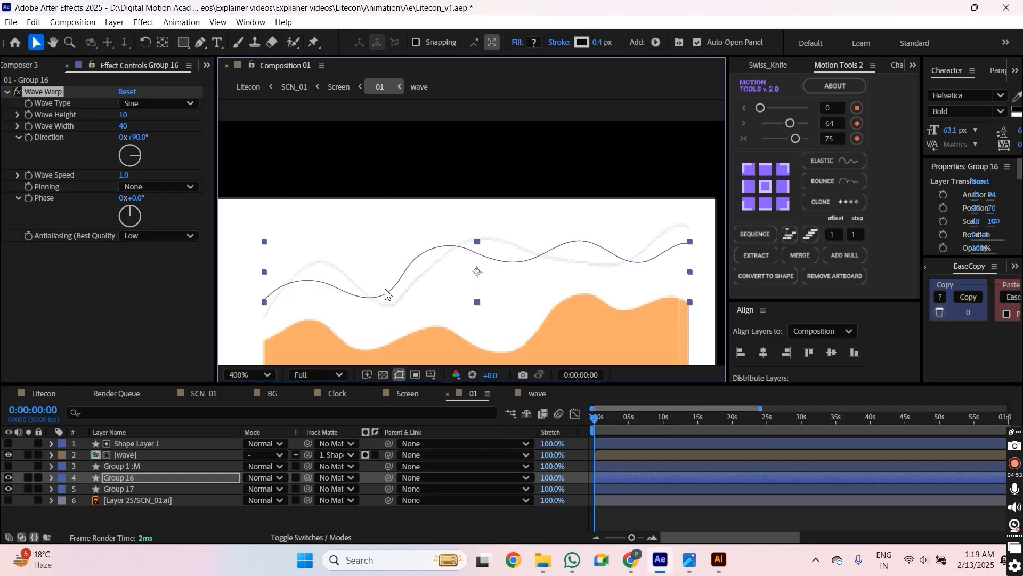
Set Group 16's Wave Warp height to 3 and preview the line's motion.
mouse_move(121, 126)
left_mouse_down()
mouse_move(111, 129)
mouse_move(125, 122)
left_mouse_up()
key("ctrl+z")
scroll(441, 238, "down", 2)
key("space")
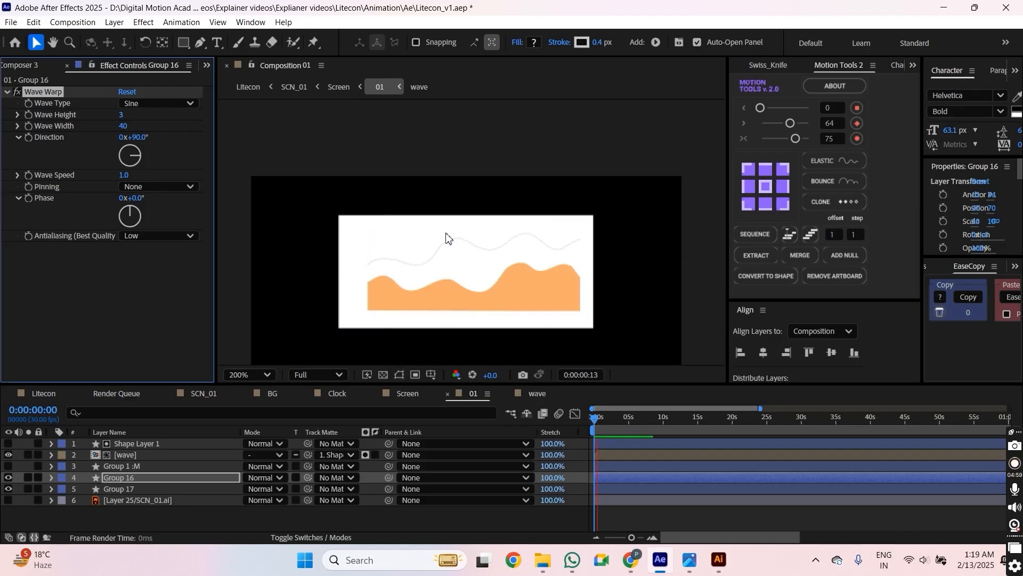
Set Group 16's Wave Speed to 0.2 and preview the slower line from the current frame.
key("space")
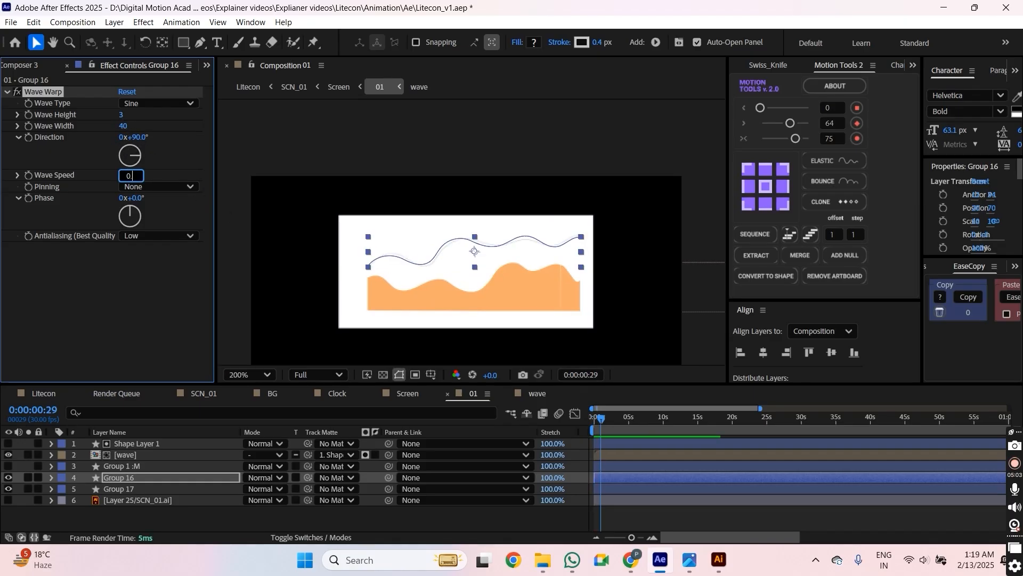
key("space")
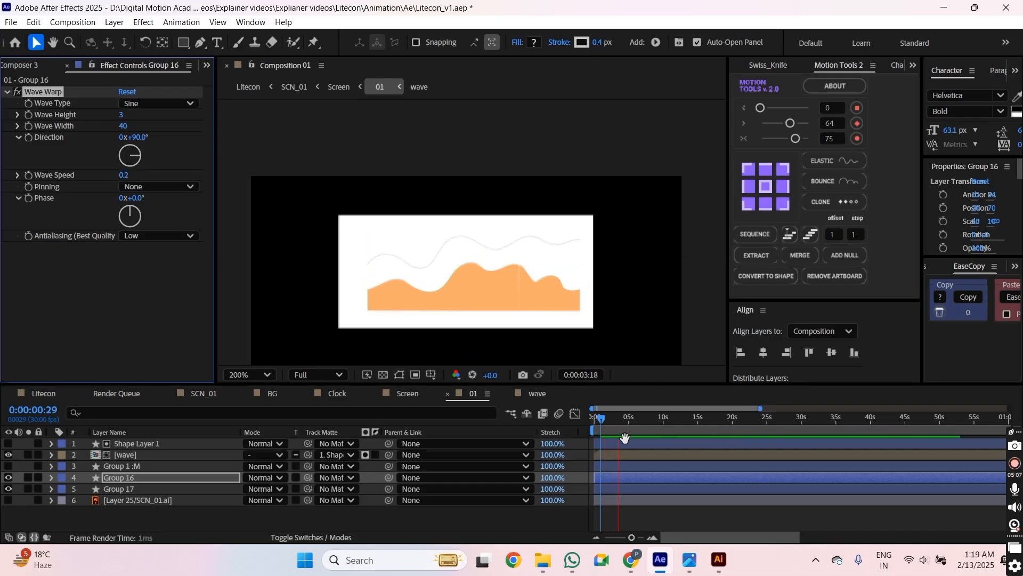
key("space")
key("Home")
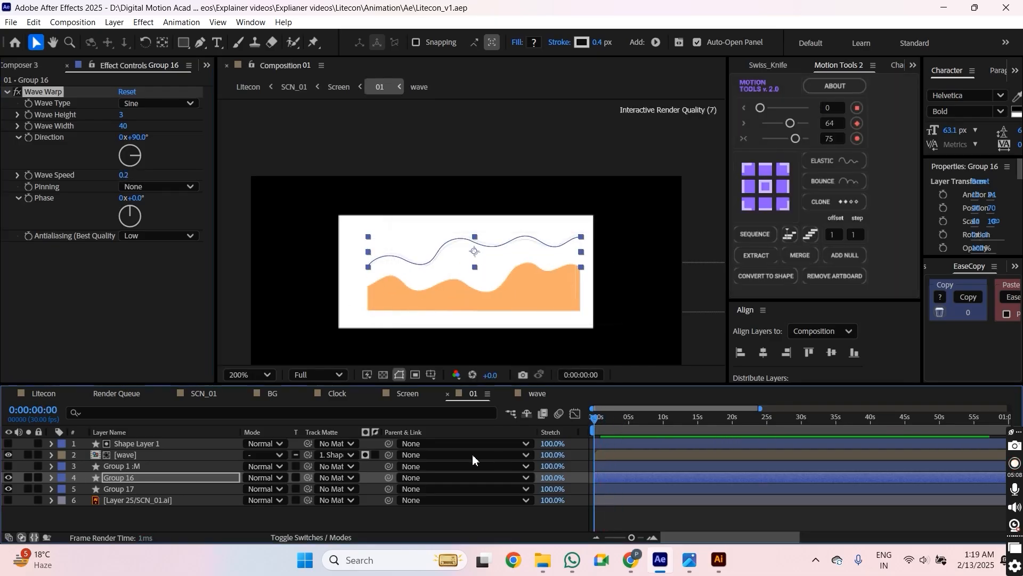
Show the axis marks layer Group 1 :M and add opacity keyframes at frame 0 and at frame 10 with 100%.
left_click(144, 467)
left_click_drag(406, 290, 455, 284)
key("equal")
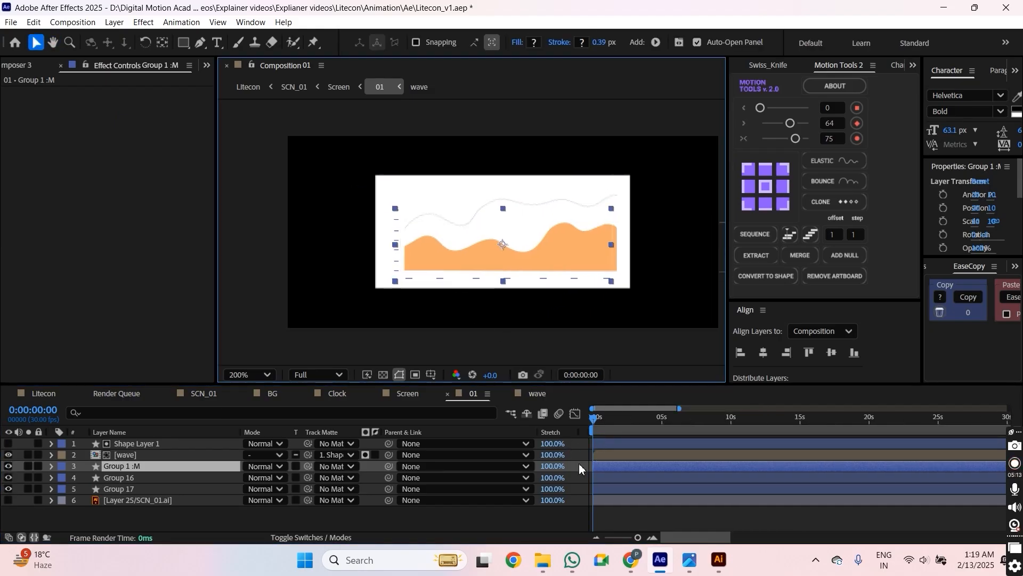
key("t")
key("shift+Page_Down")
key("alt+shift+t")
key("equal")
key("equal")
key("equal")
key("equal")
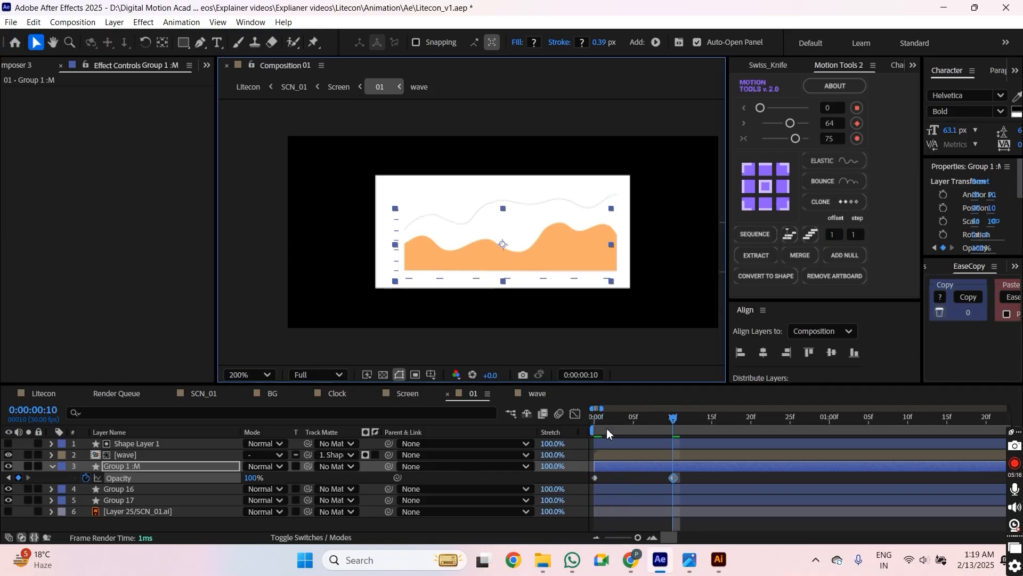
Set Group 1 :M's opacity to 0% at the first frame, then save the project and preview the fade-in.
key("Home")
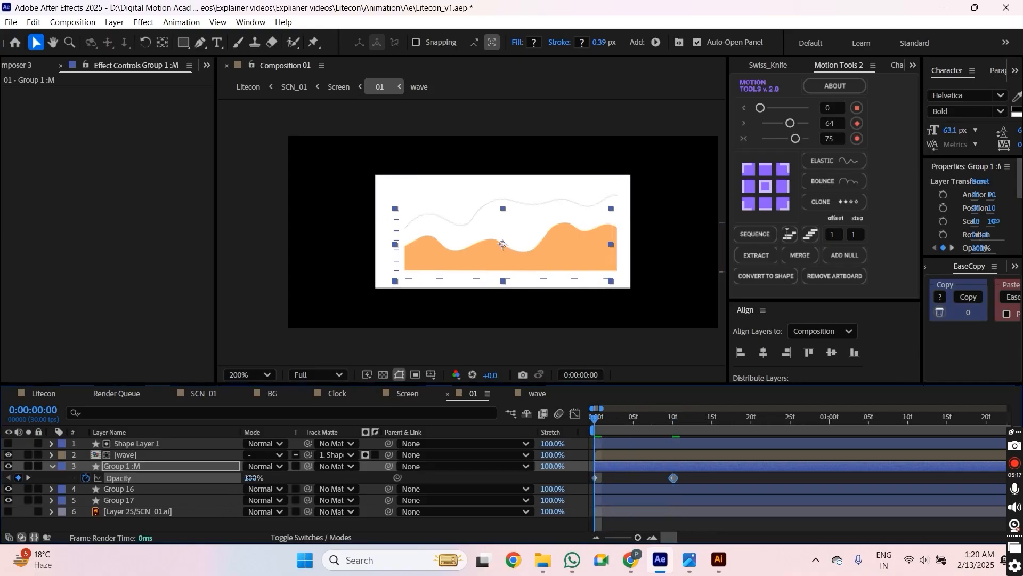
left_click_drag(252, 478, 196, 478)
left_click(236, 292)
key("ctrl+s")
key("space")
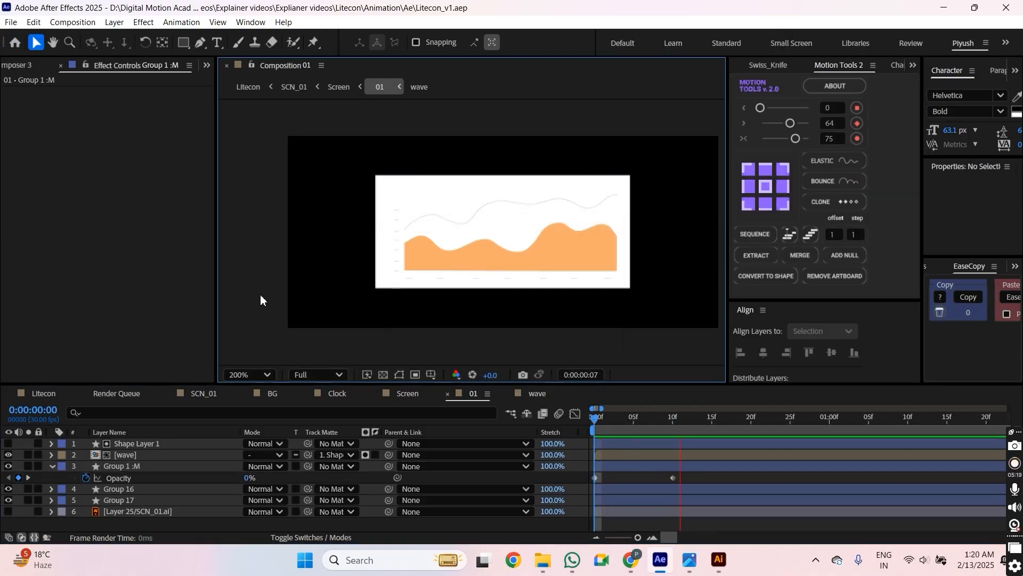
Delay Shape Layer 1, wave, Group 1 :M and Group 16 together so they start at about frame 4.
left_click(621, 458)
left_click(617, 465)
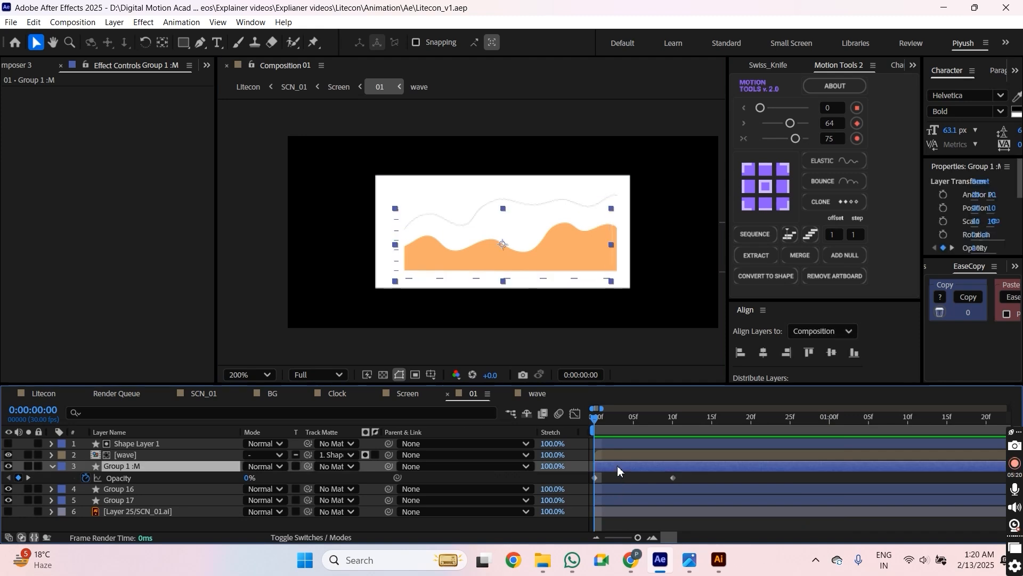
left_click(628, 499)
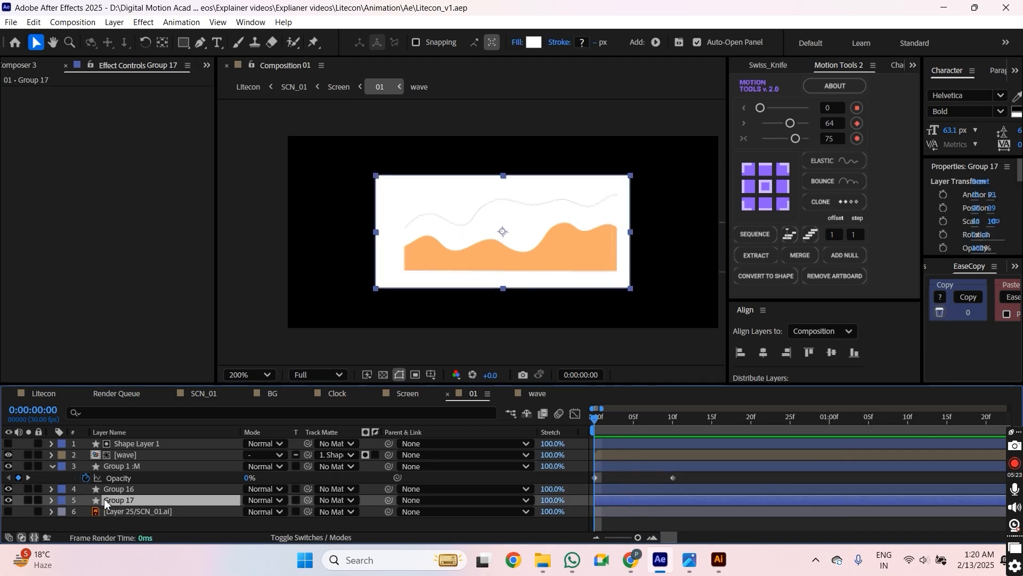
left_click(8, 511)
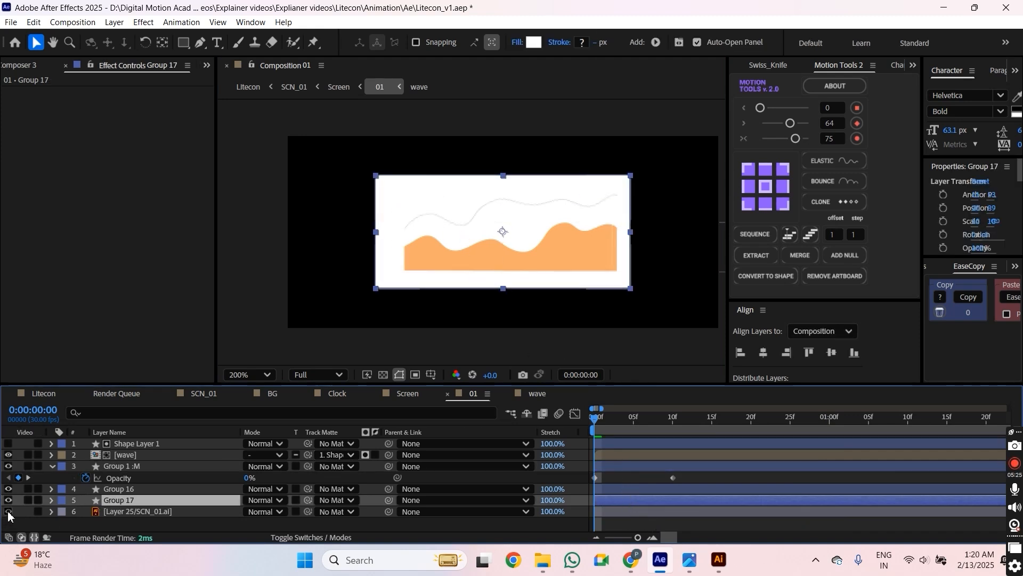
left_click(156, 487)
left_click(138, 445, "shift")
left_click_drag(627, 461, 656, 462)
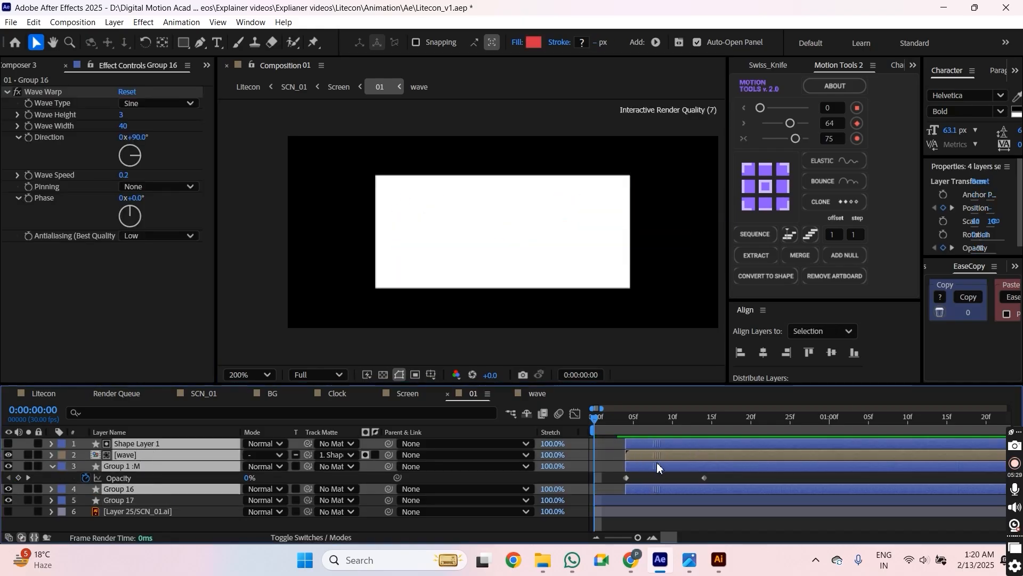
Add scale keyframes to the white card layer Group 17 at frames 0 and 10, with the vertical scale at 0% on frame 0.
key("=")
left_click(641, 501)
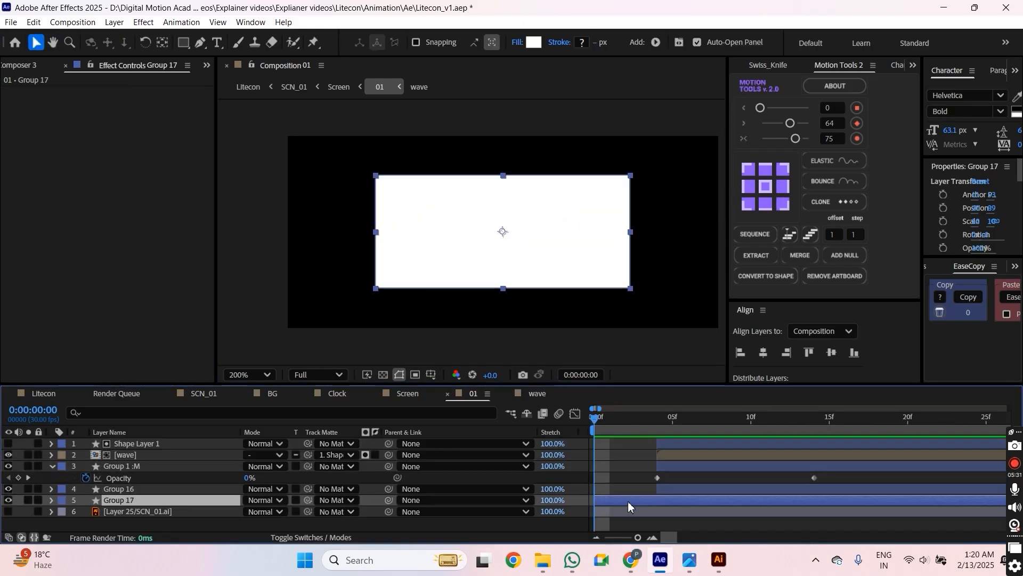
key("alt+shift+s")
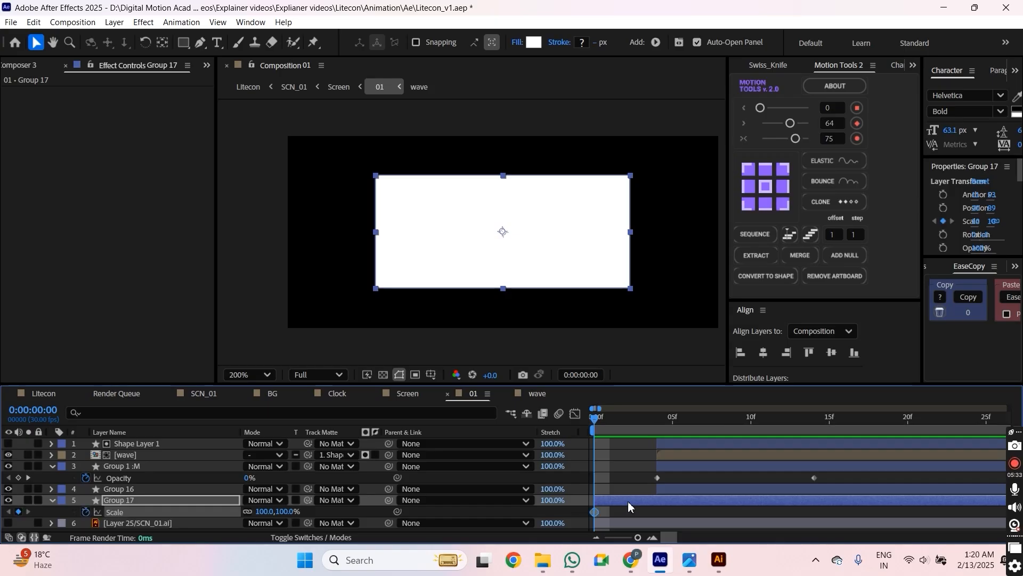
key("space")
key("alt+shift+s")
key("Home")
type("0")
key("Return")
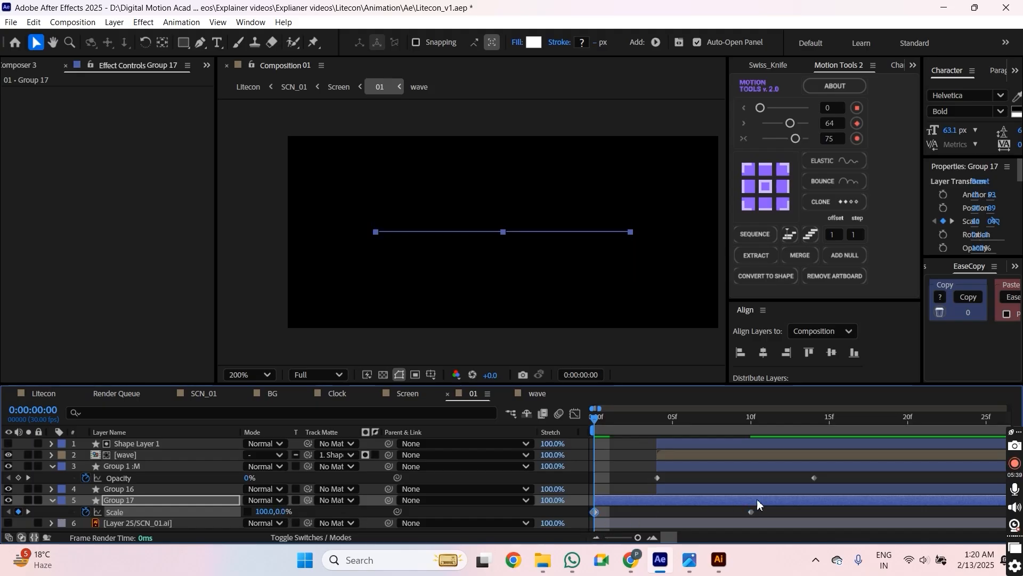
Ease both of the card's scale keyframes, apply the Elastic effect to them and preview the motion.
left_click_drag(771, 506, 584, 535)
left_click(751, 512)
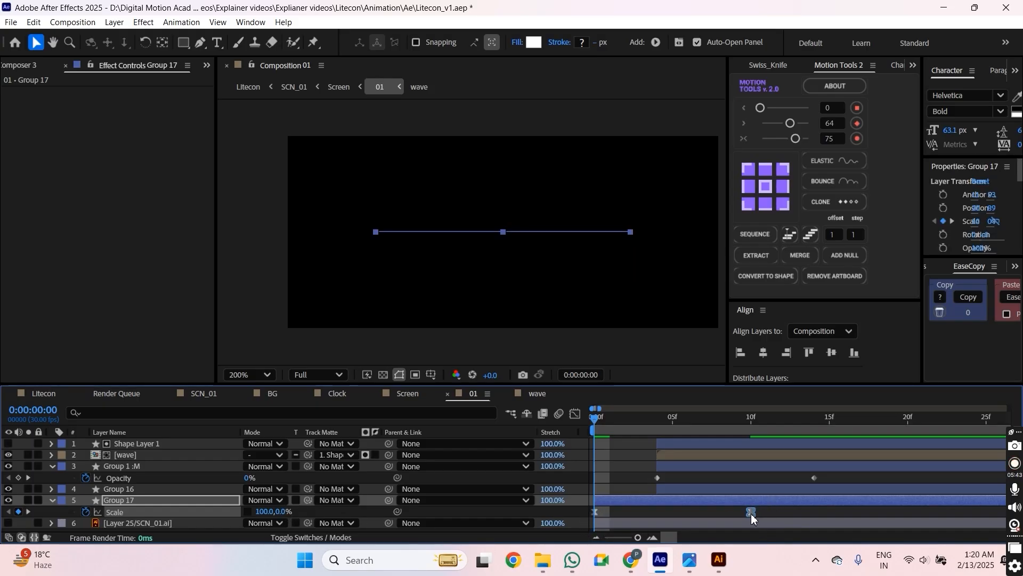
left_click(834, 160)
left_click(618, 480)
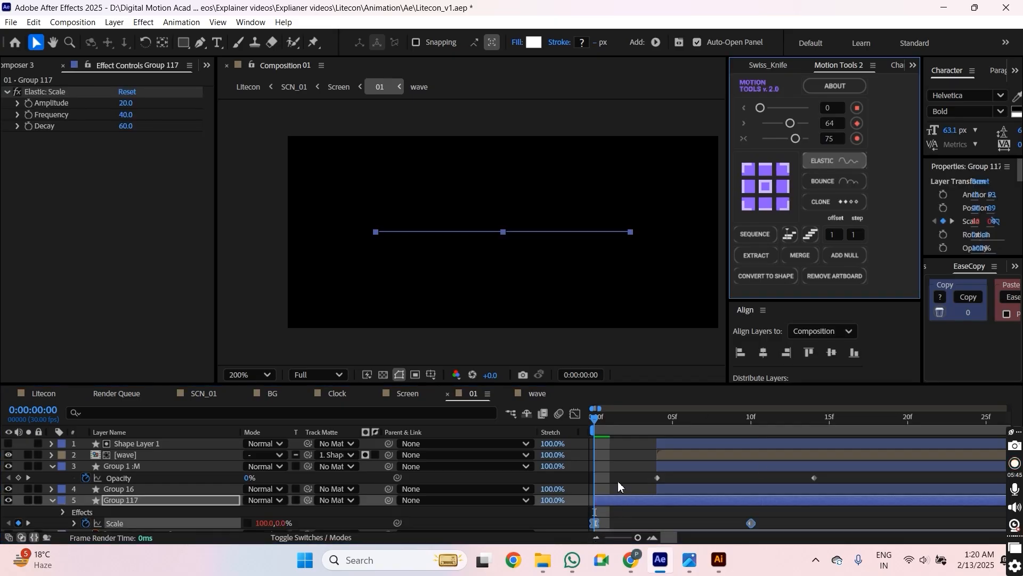
key("space")
left_click_drag(633, 420, 855, 452)
Delay Shape Layer 1, wave, Group 1 :M and Group 16 to start at about frame 12, save the project and preview.
left_click(708, 487)
left_click(723, 444, "shift")
key("ctrl+s")
key("Home")
key("space")
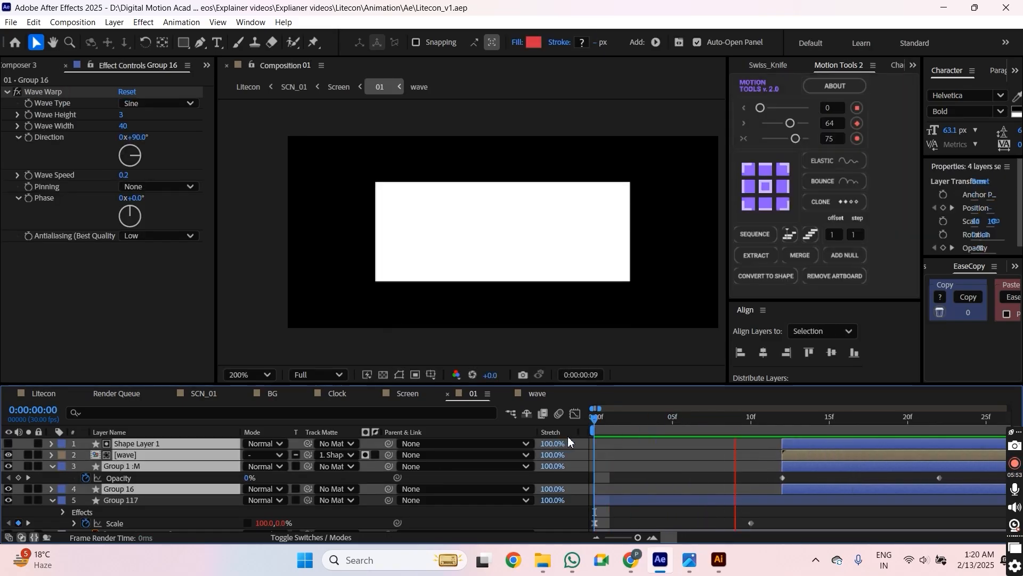
key("space")
Add 100% opacity keyframes to Shape Layer 1 and wave at frames 12 and 22.
key("minus")
left_click(674, 477)
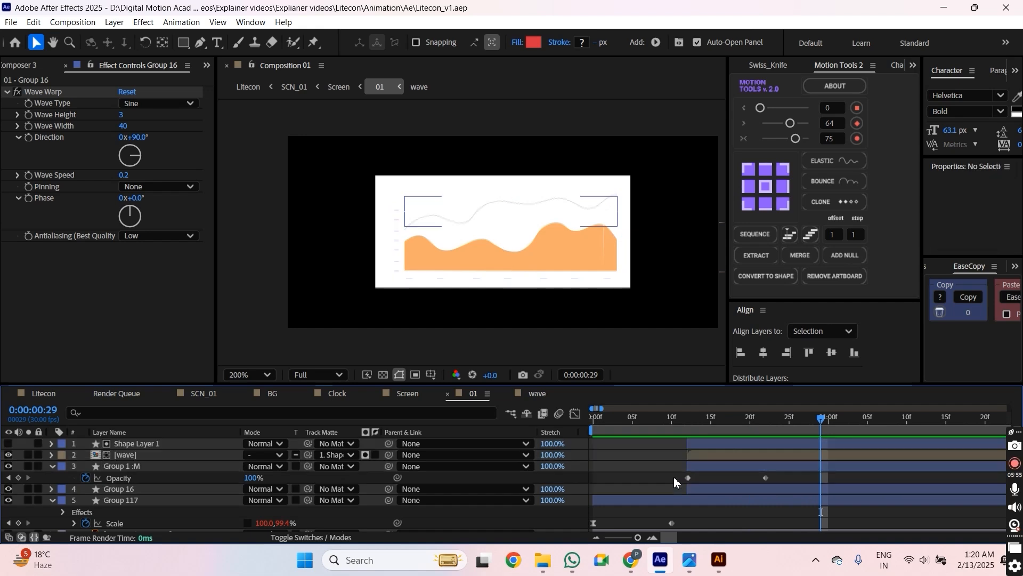
left_click(712, 454)
key("equal")
left_click(683, 417)
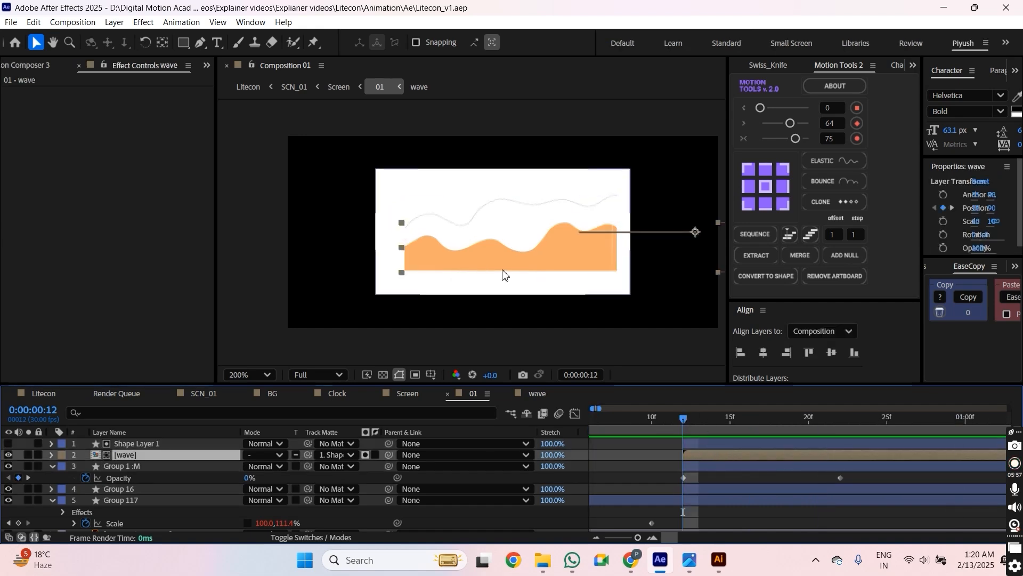
key("period")
left_click(697, 464)
key("comma")
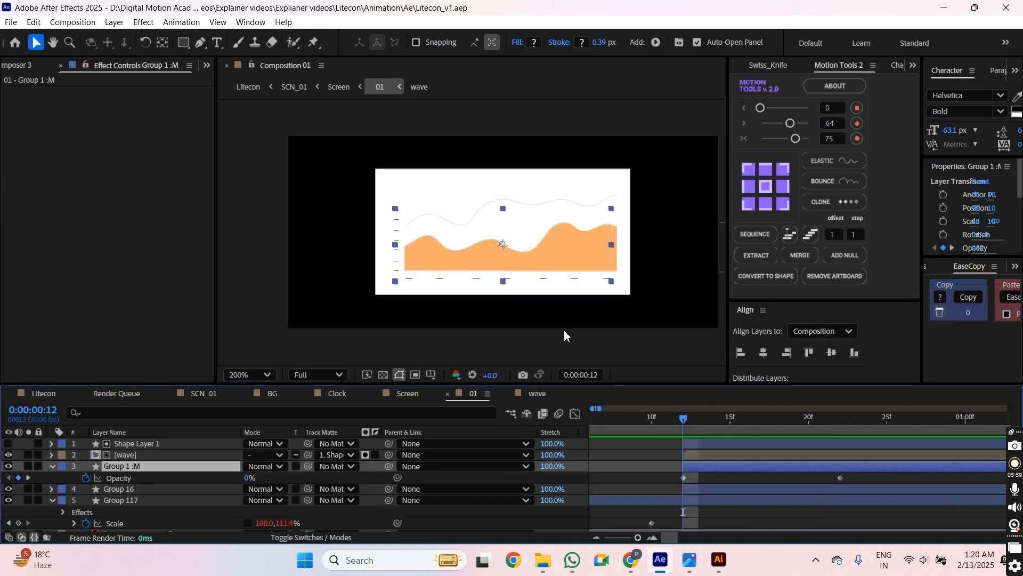
left_click(700, 453)
left_click(699, 444, "shift")
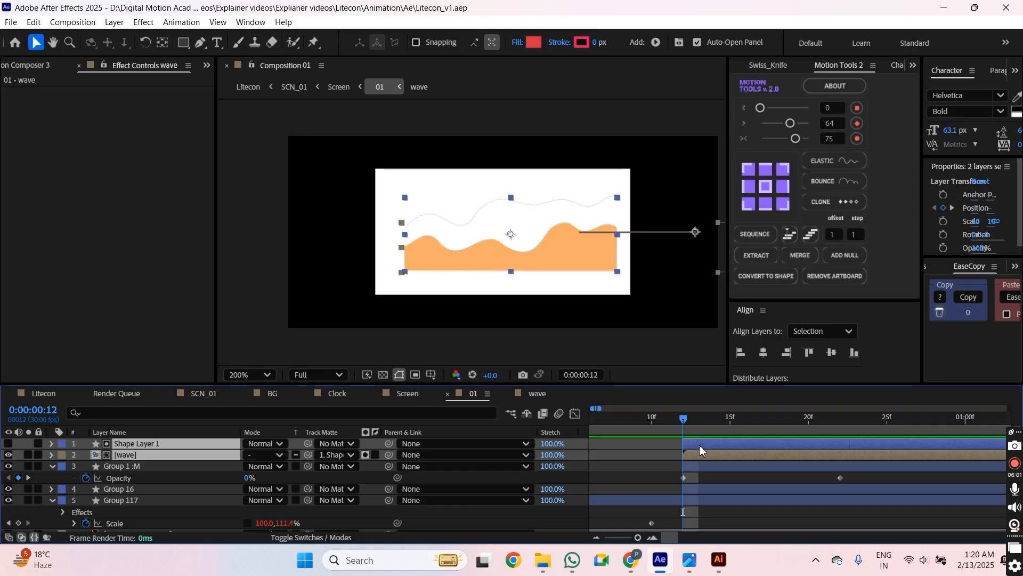
key("alt+shift+t")
key("shift+Page_Down")
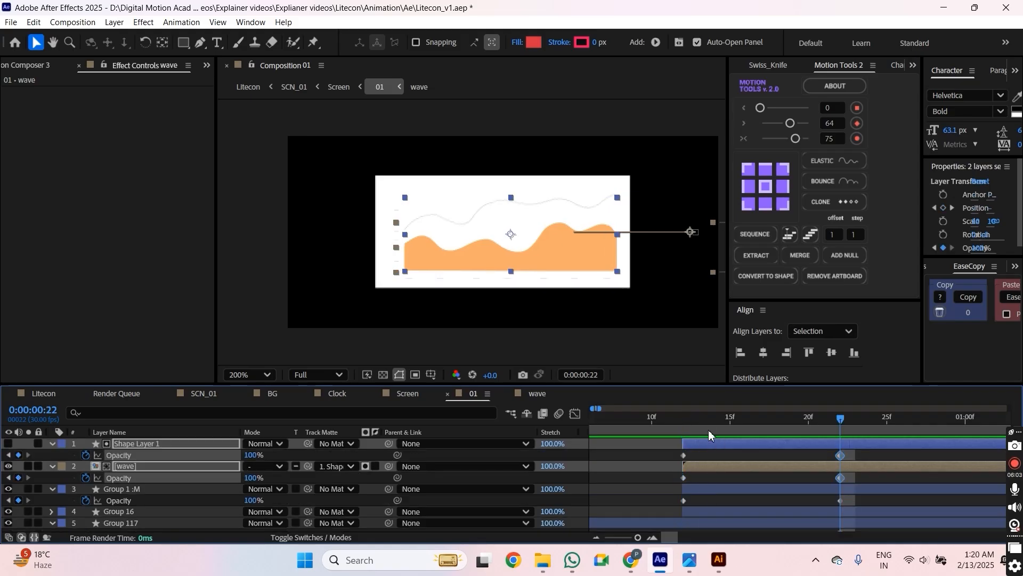
Set the opacity of Shape Layer 1 and wave to 0% at frame 12.
key("shift+Page_Up")
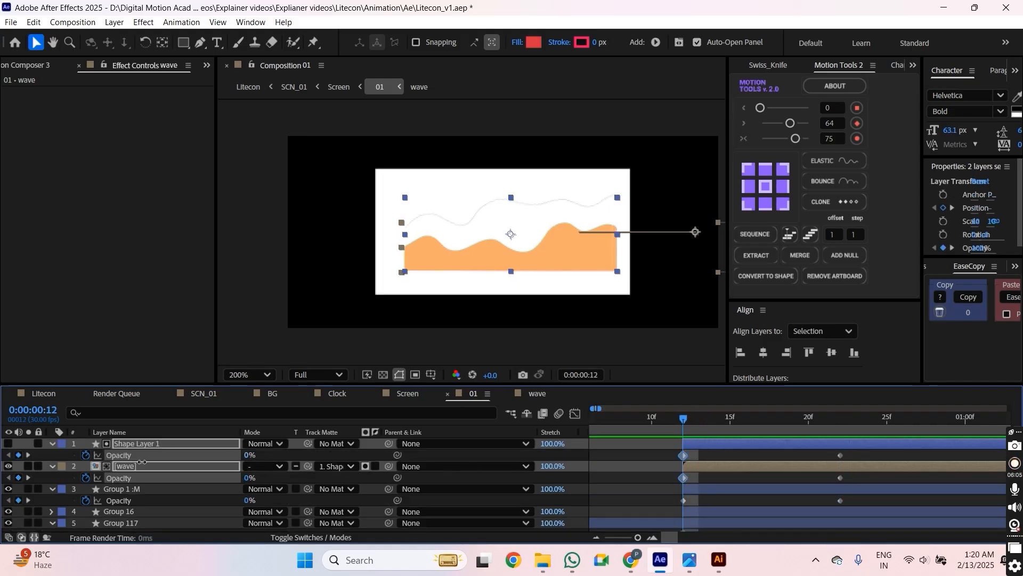
left_click_drag(142, 462, 139, 461)
left_click(657, 455)
Select the thin line layer Group 16 and add 100% opacity keyframes at frames 12 and 22.
left_click(448, 226)
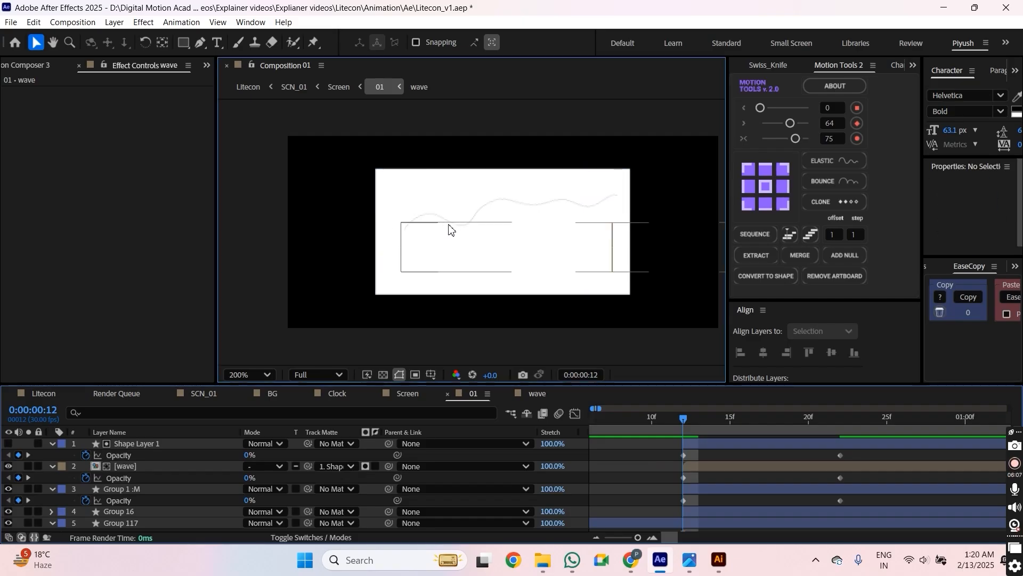
left_click(476, 211)
left_click(506, 191)
left_click(369, 174)
left_click(486, 206)
scroll(53, 476, "down", 3)
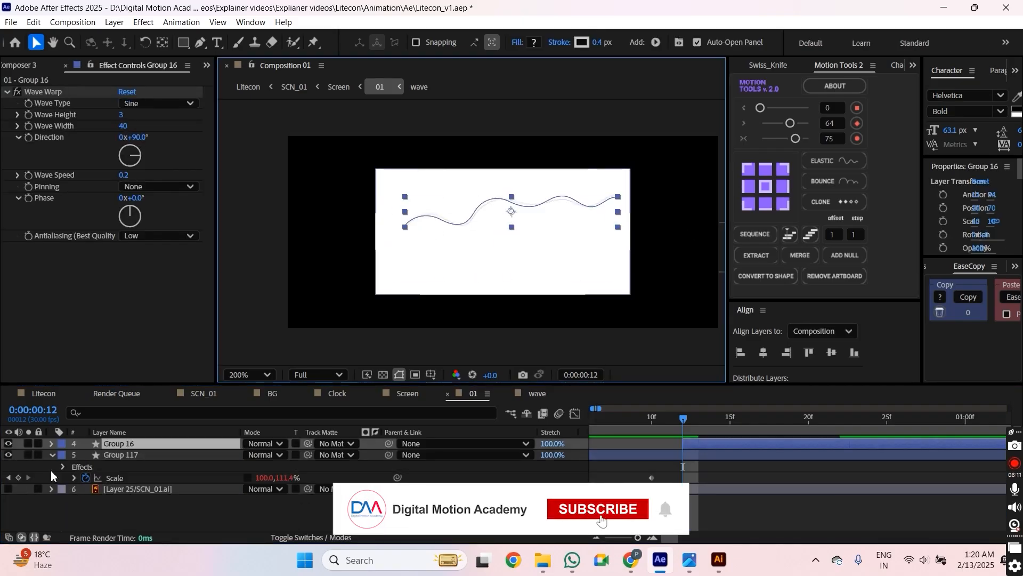
key("t")
left_click(86, 481)
left_click_drag(827, 424, 841, 423)
key("alt+shift+t")
key("j")
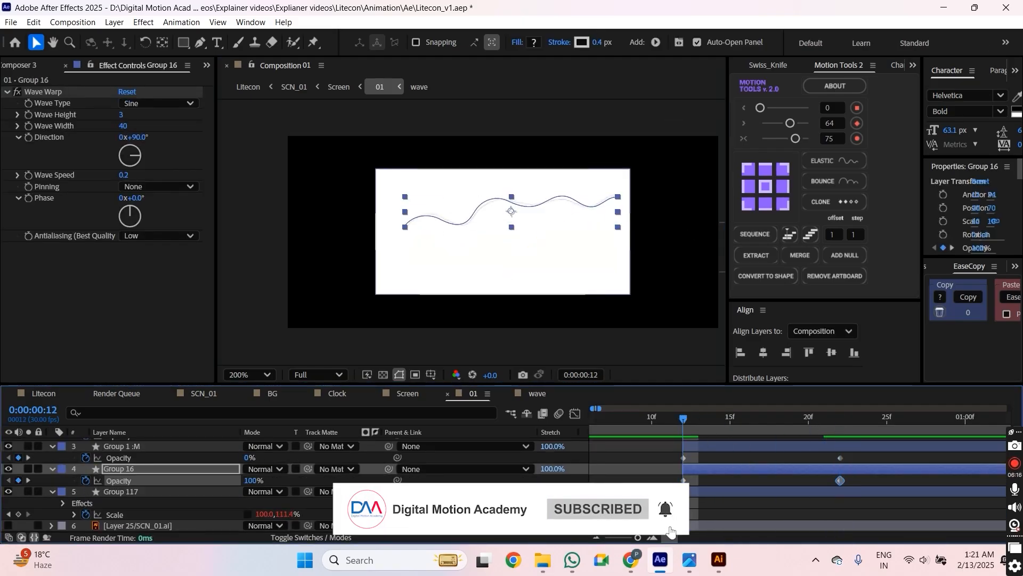
Set Group 16's opacity to 0% at frame 12, preview the fade-in and save the project.
left_click_drag(251, 480, 182, 480)
left_click(592, 428)
key("space")
key("space")
key("minus")
scroll(674, 483, "left", 1)
scroll(693, 464, "up", 3)
key("ctrl+s")
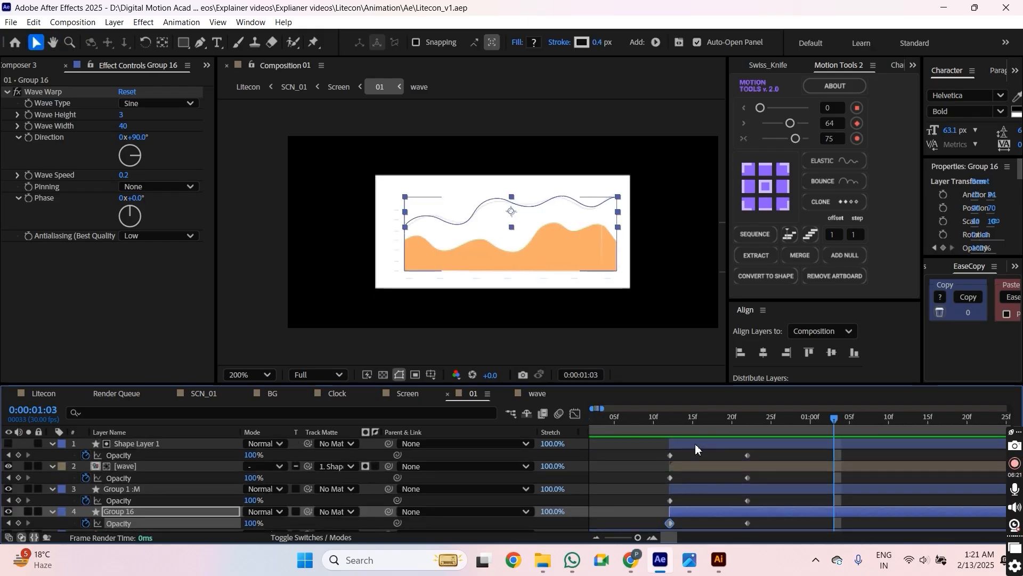
Move the four chart layers above the white card earlier to start at about frame 9 and preview from frame 5.
left_click(699, 454)
left_click(700, 445)
left_click(697, 513, "shift")
left_click_drag(697, 513, 673, 511)
scroll(692, 462, "left", 1)
scroll(691, 461, "down", 1)
left_click(633, 418)
key("space")
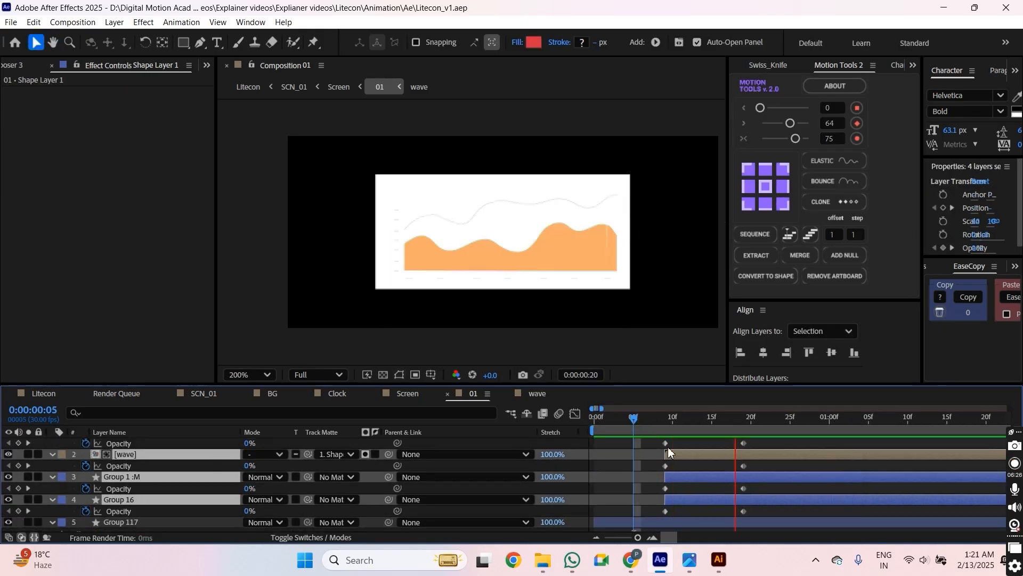
Shift the four selected chart layers to start at about frame 5, preview from the first frame and save the project.
left_click_drag(689, 454, 658, 456)
left_click(594, 419)
key("space")
scroll(538, 339, "down", 1)
middle_click(509, 351)
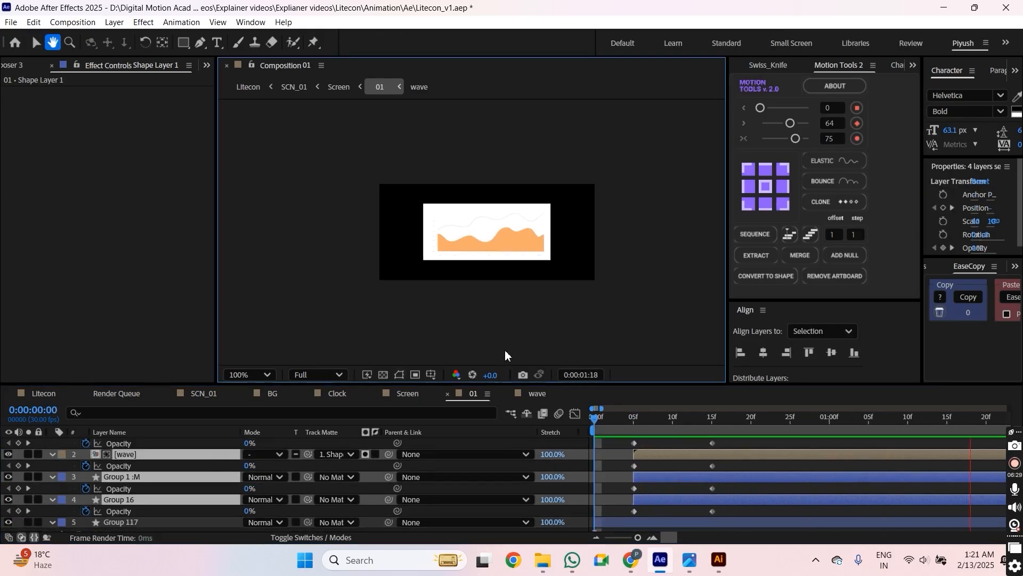
key("ctrl+s")
key("space")
Return to the Screen composition and hide the finished wave chart layer, Layer 25.
key("minus")
key("minus")
scroll(603, 431, "up", 1)
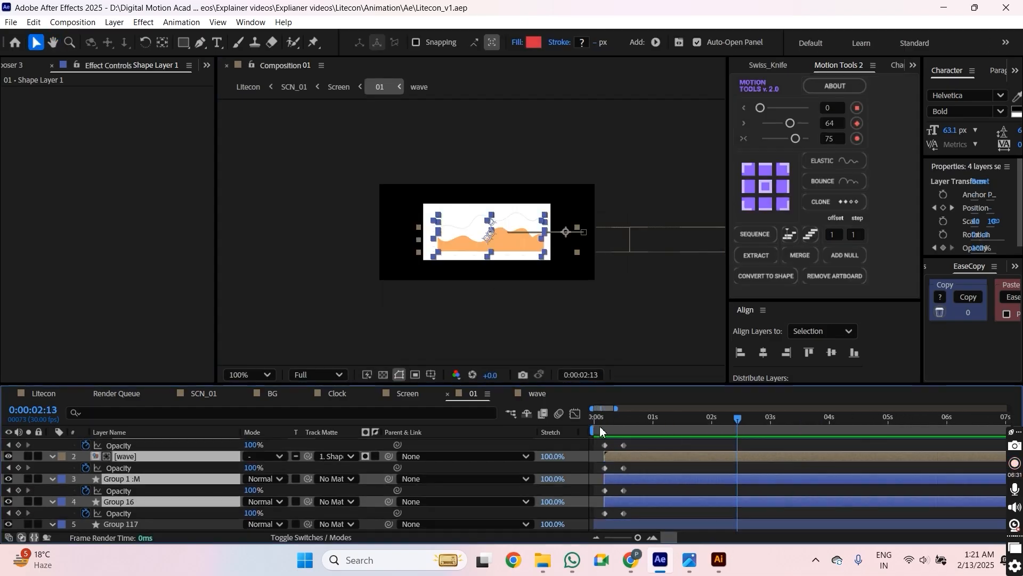
left_click(526, 323)
key("period")
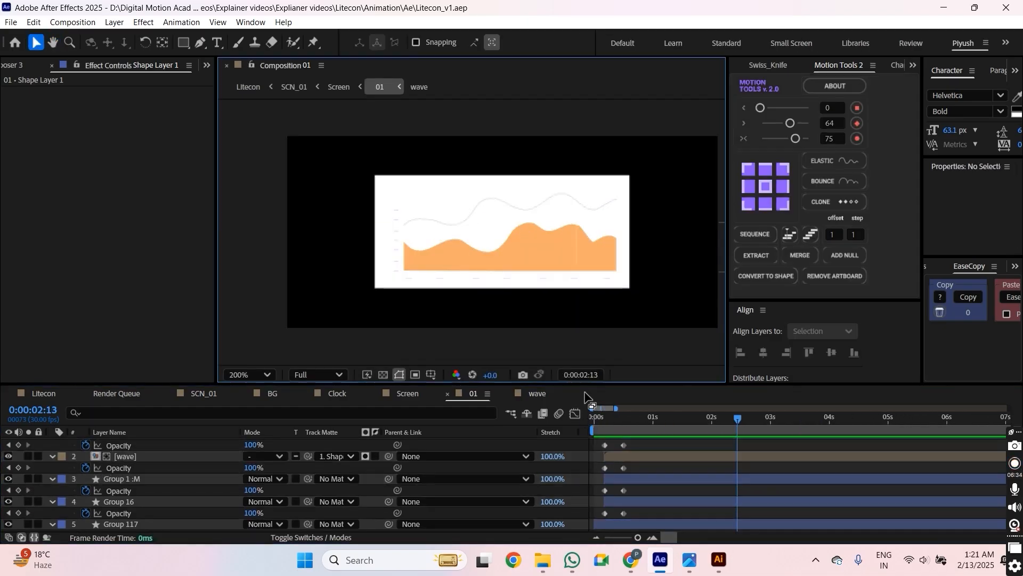
key("Tab")
key("Left")
key("Return")
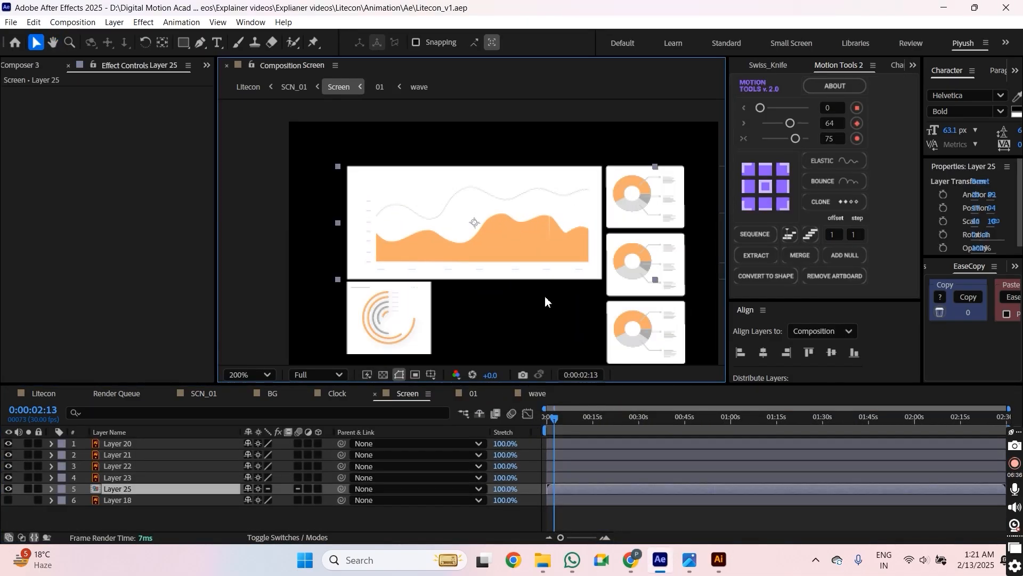
left_click_drag(520, 264, 520, 249)
left_click_drag(542, 283, 513, 282)
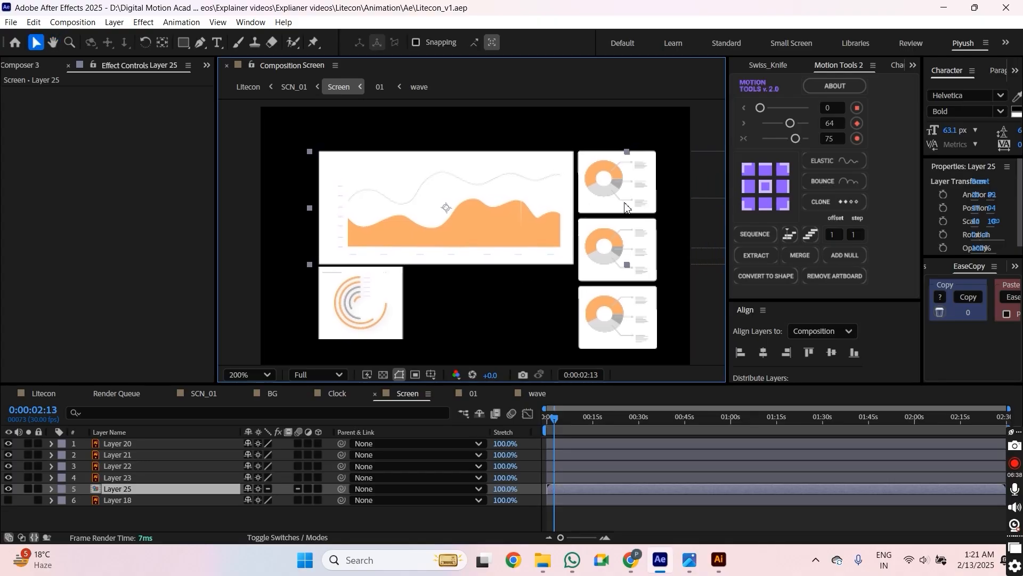
left_click(8, 489)
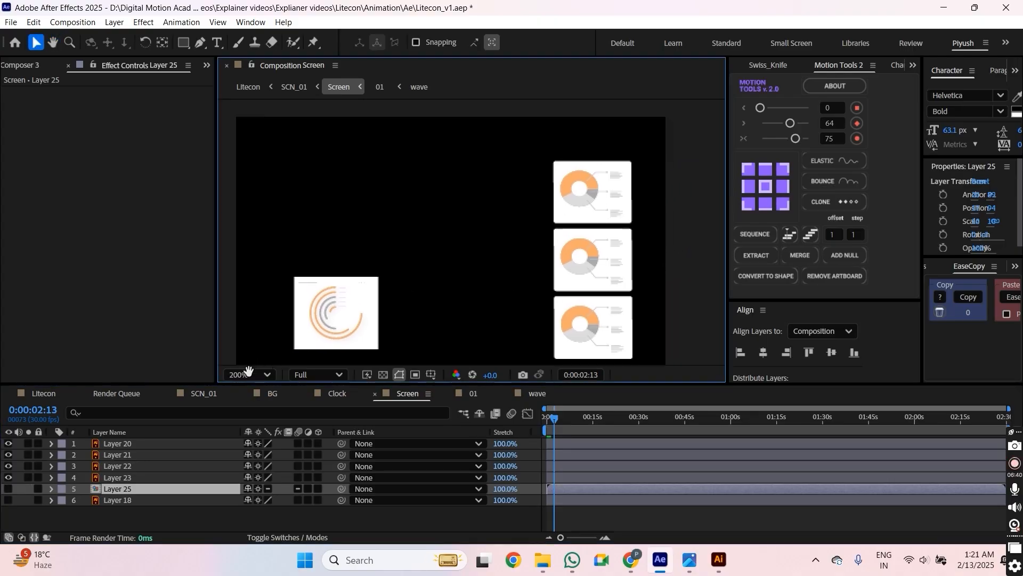
Pre-compose Layer 20 as Circle, leaving all attributes in Screen, and open the new composition.
left_click(599, 221)
key("ctrl+shift+c")
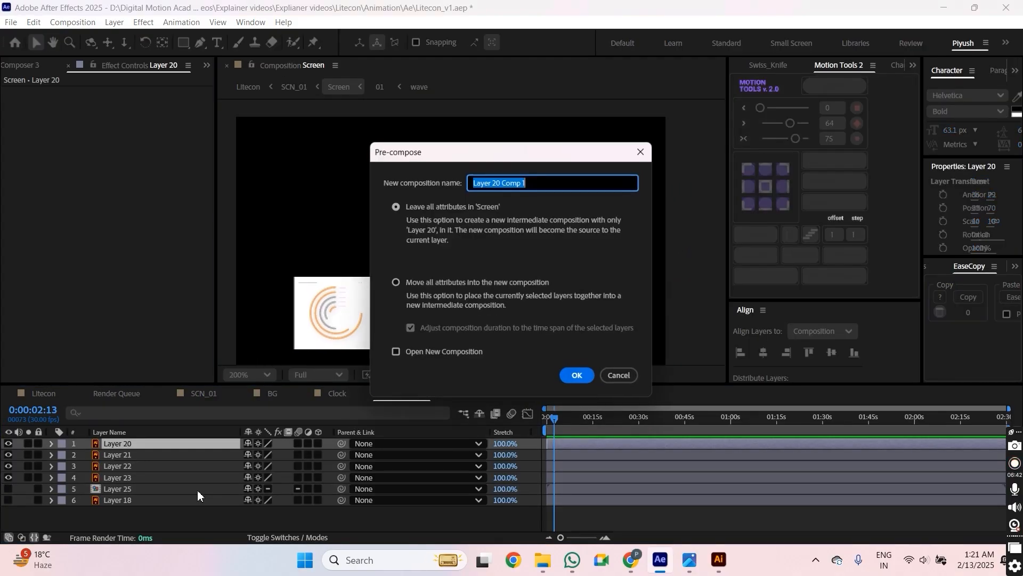
key("Return")
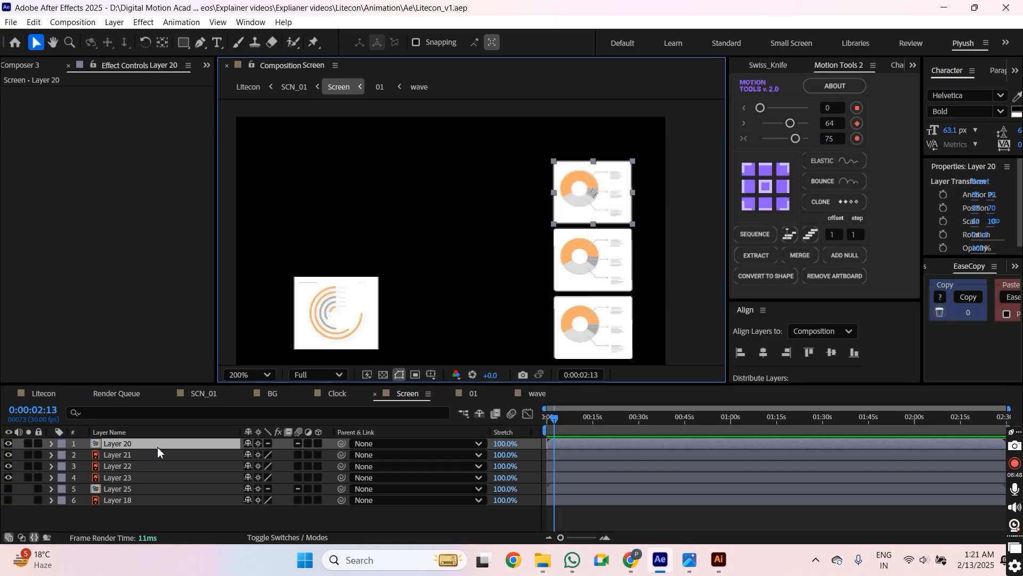
double_click(155, 444)
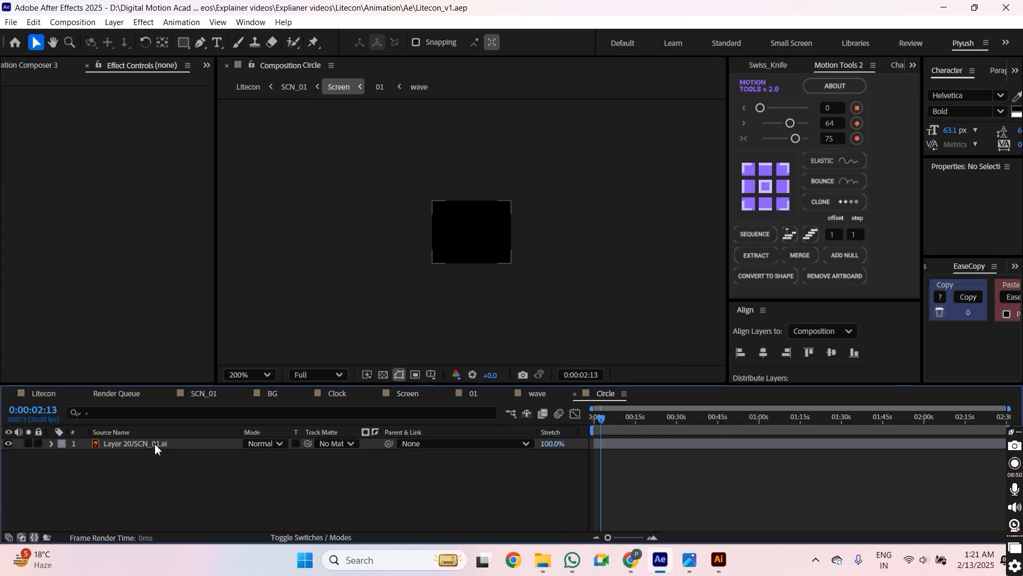
Convert the Layer 20/SCN_01.ai artwork into separate shape layers and select the donut's white centre circle.
key("v")
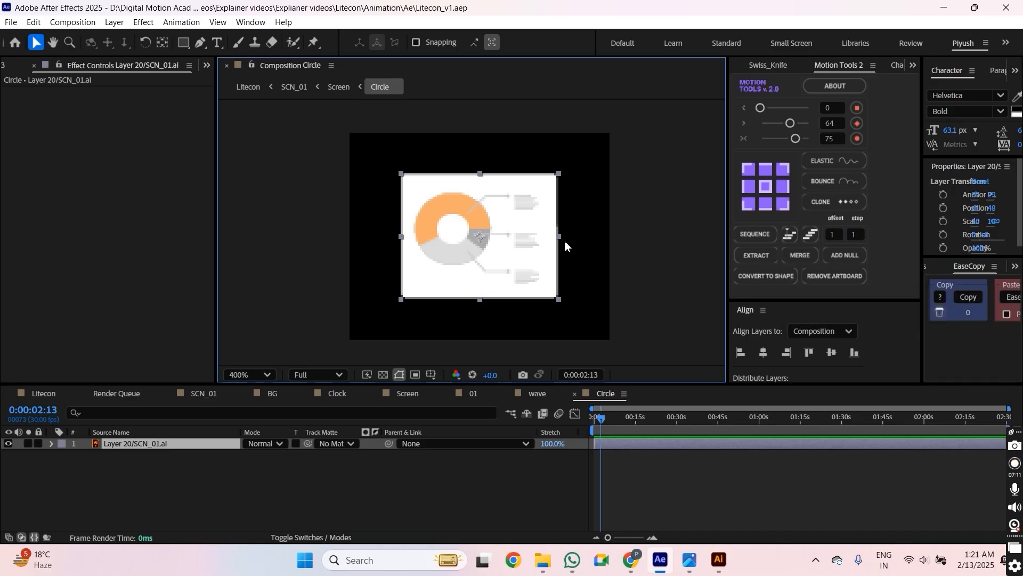
scroll(494, 222, "up", 1)
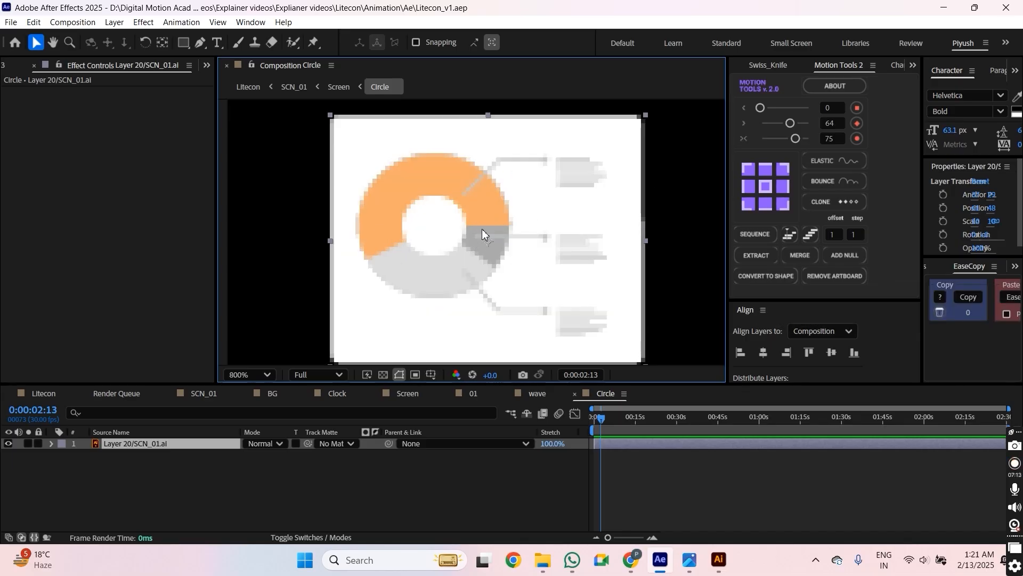
scroll(523, 234, "down", 1)
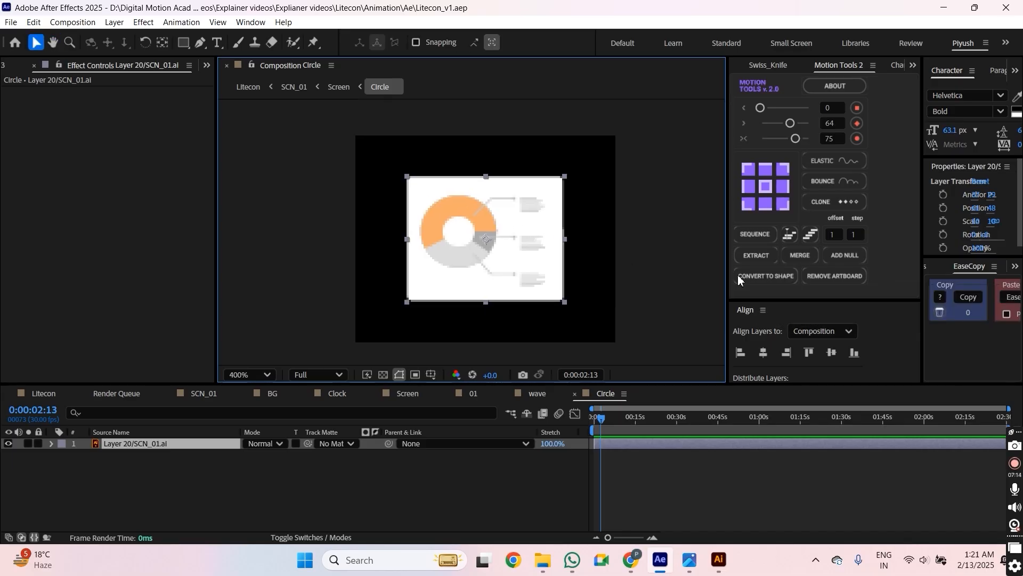
left_click(776, 259)
scroll(472, 248, "up", 1)
left_click(458, 232)
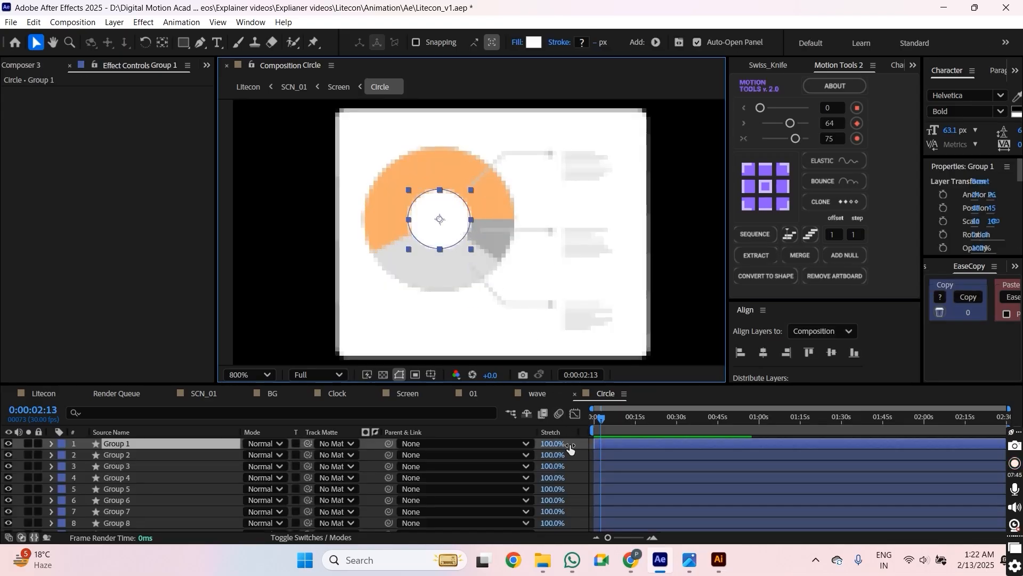
Compare the Circle composition's donut card with its original in SCN_01.ai, switching between Illustrator and After Effects.
left_click(718, 560)
scroll(544, 262, "up", 3)
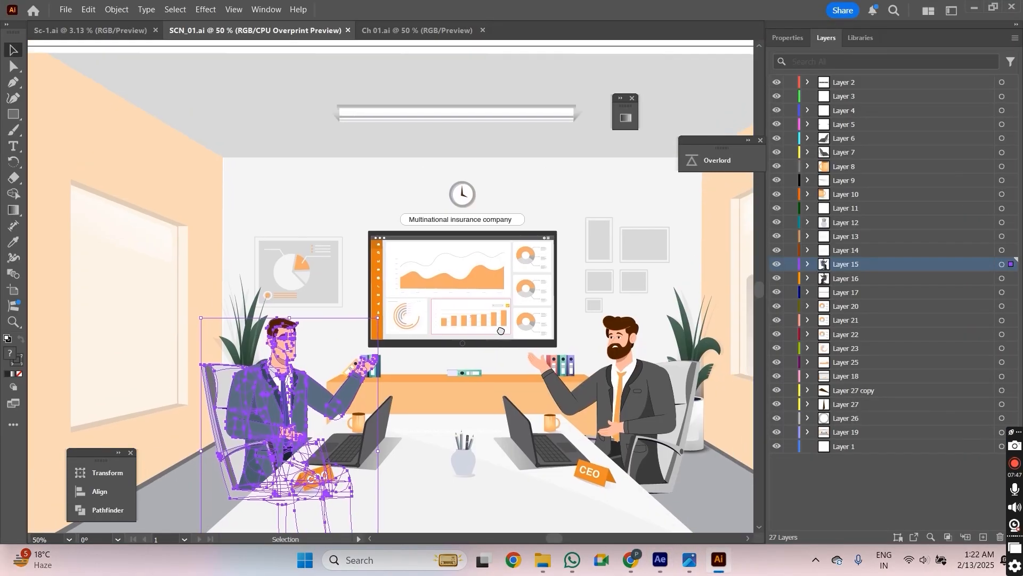
scroll(545, 263, "up", 4)
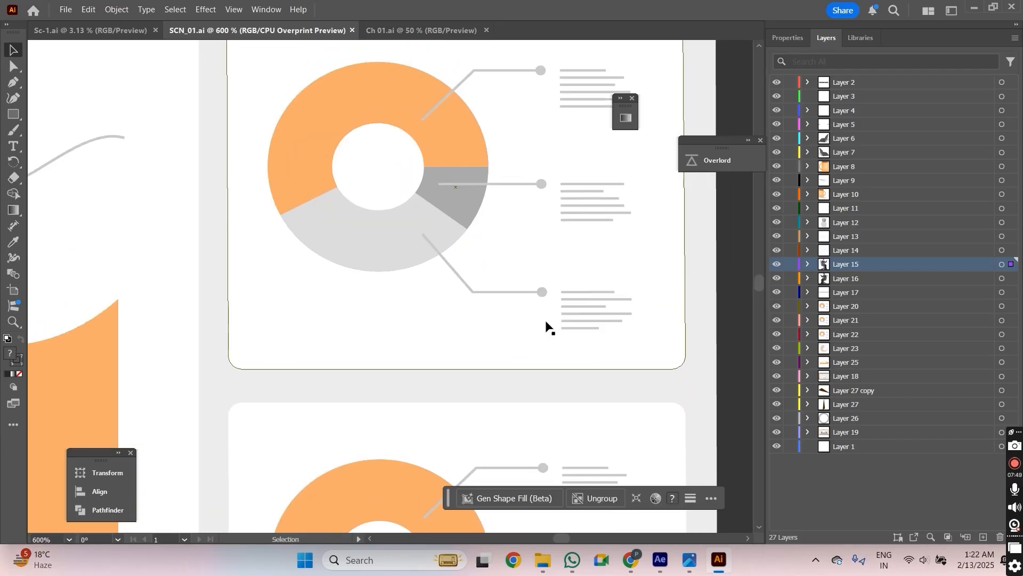
key("alt+Tab")
left_click(556, 212)
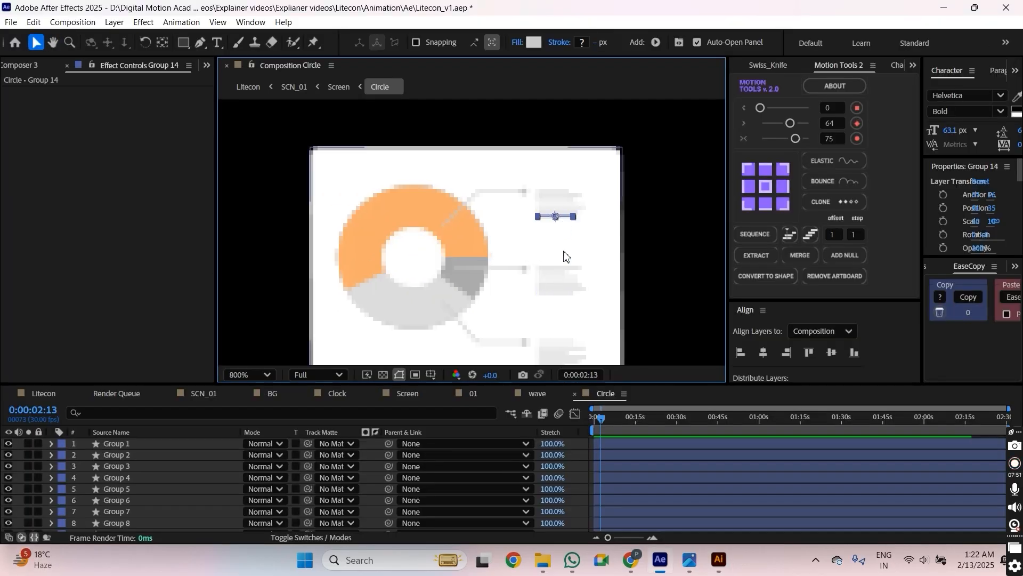
scroll(562, 314, "down", 1)
key("alt+Tab")
left_click_drag(599, 262, 582, 344)
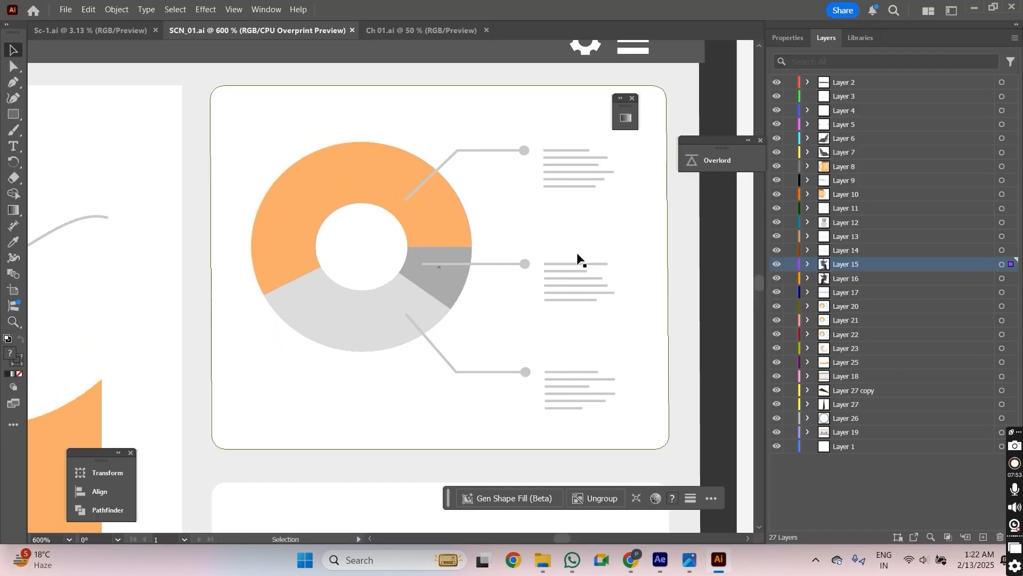
key("alt+Tab")
left_click_drag(583, 259, 568, 241)
left_click(578, 211)
key("ctrl+z")
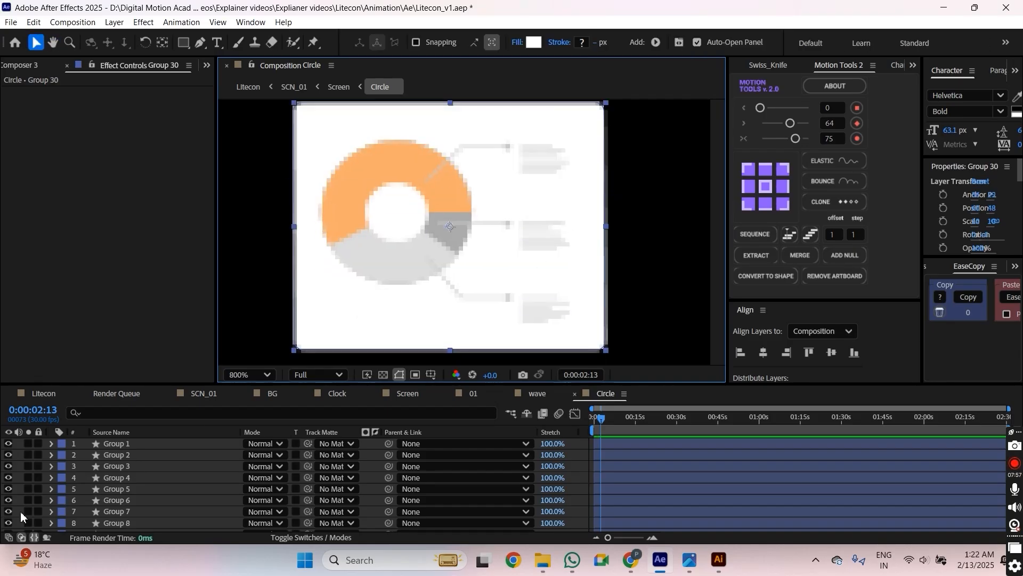
Hide the white card background, Group 30, and pre-compose the text-line layers beside the donut, Group 2 to Group 19, as lines.
key("x")
left_click(8, 444)
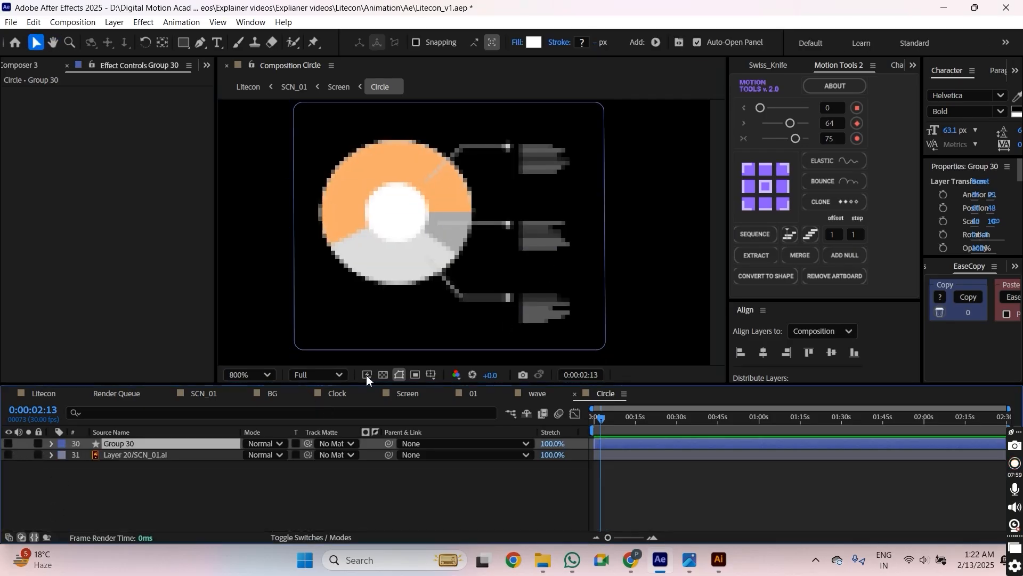
left_click_drag(612, 123, 535, 330)
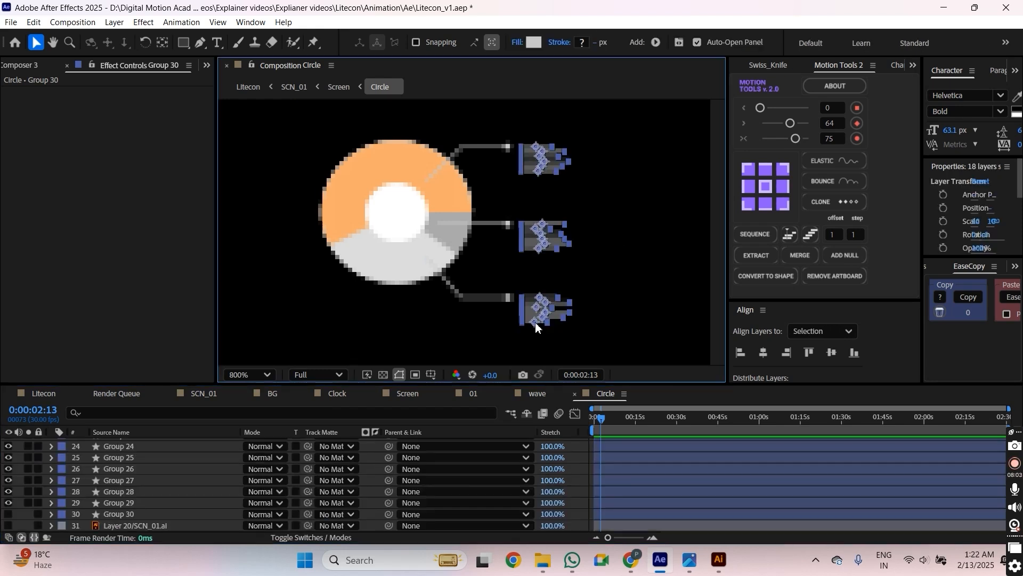
scroll(194, 484, "up", 6)
key("ctrl+shift+c")
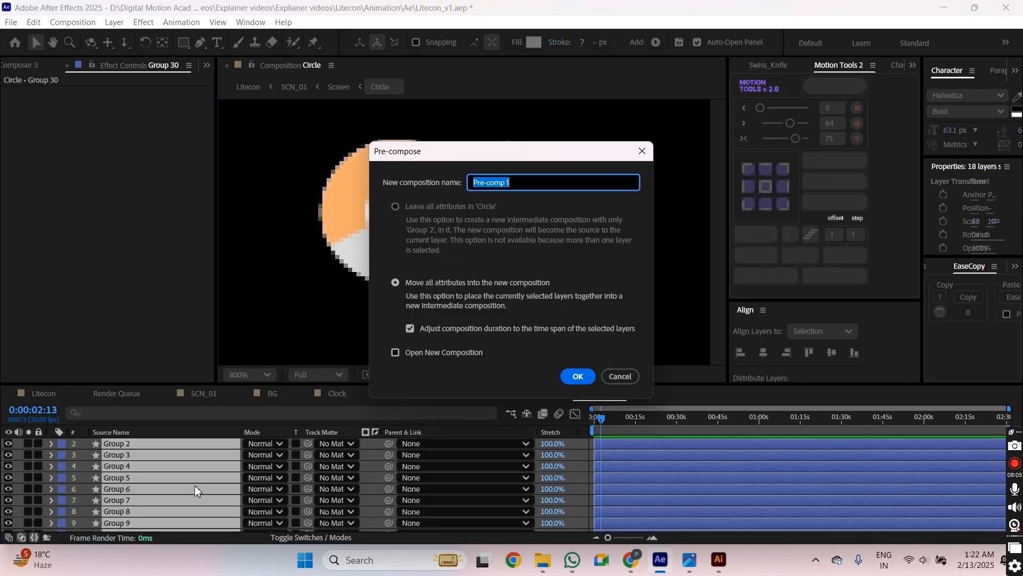
type("lines")
key("Return")
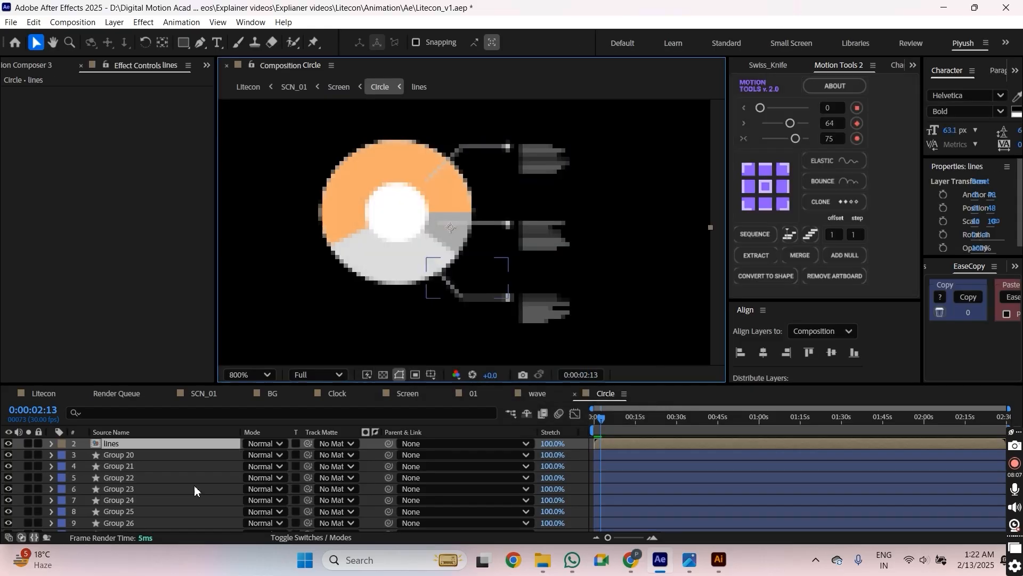
Open the lines composition and set the anchor points of all its layers to the middle of their left edges.
double_click(164, 445)
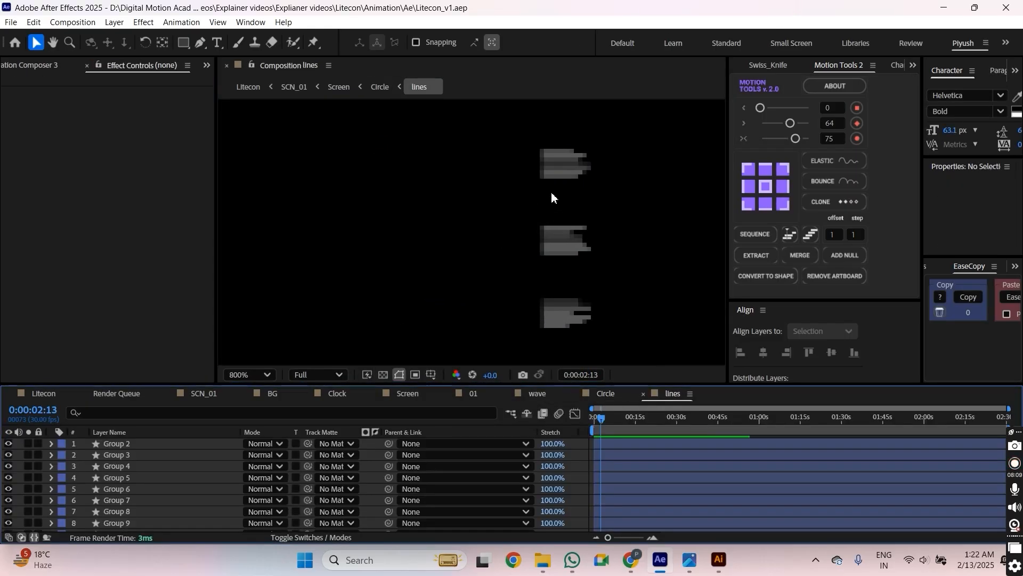
left_click_drag(609, 117, 533, 351)
left_click(751, 186)
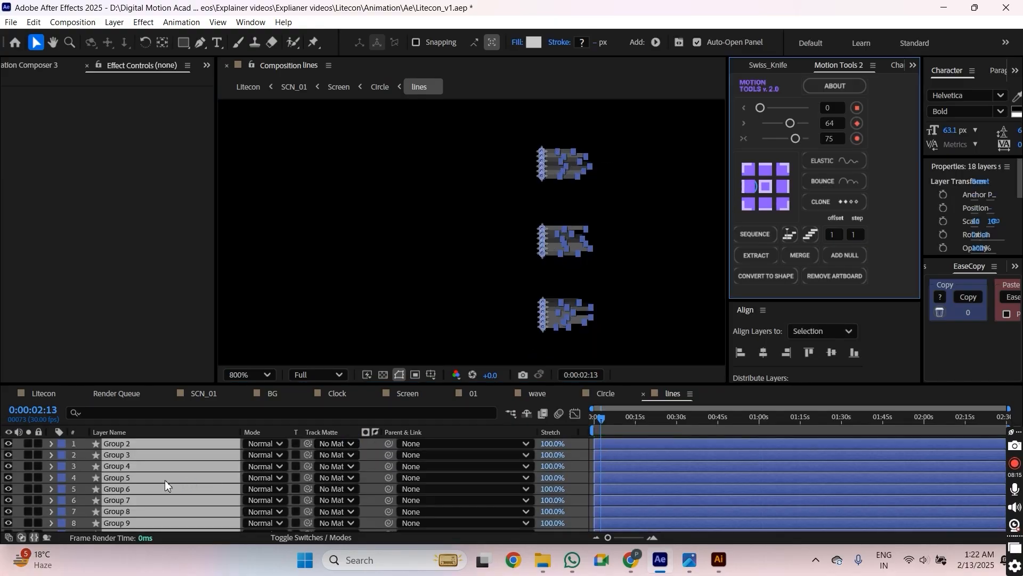
Unlink the horizontal and vertical Scale proportions of every layer from Group 2 to Group 19.
key("s")
key("grave")
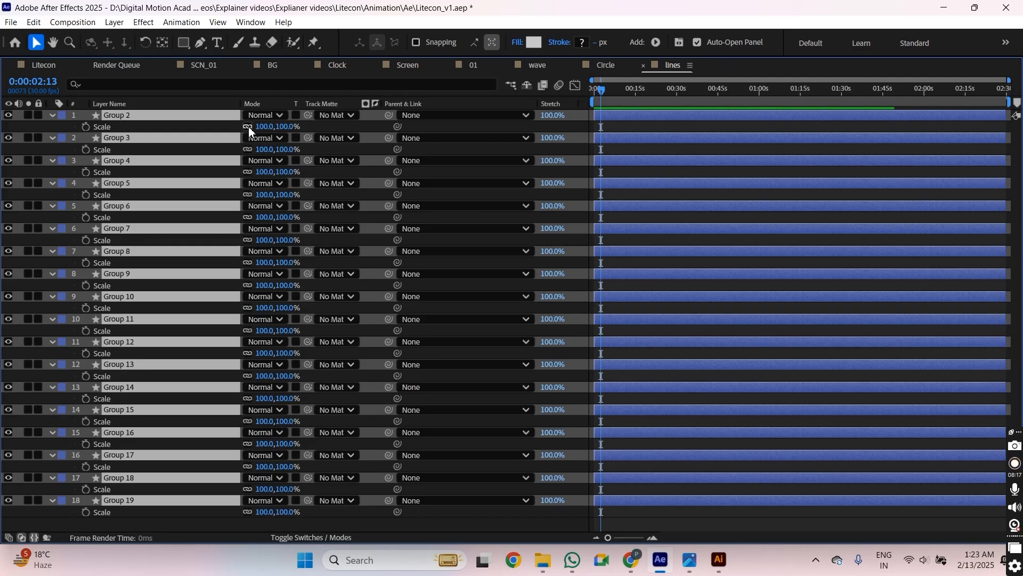
left_click(248, 126)
left_click(248, 149)
left_click(247, 172)
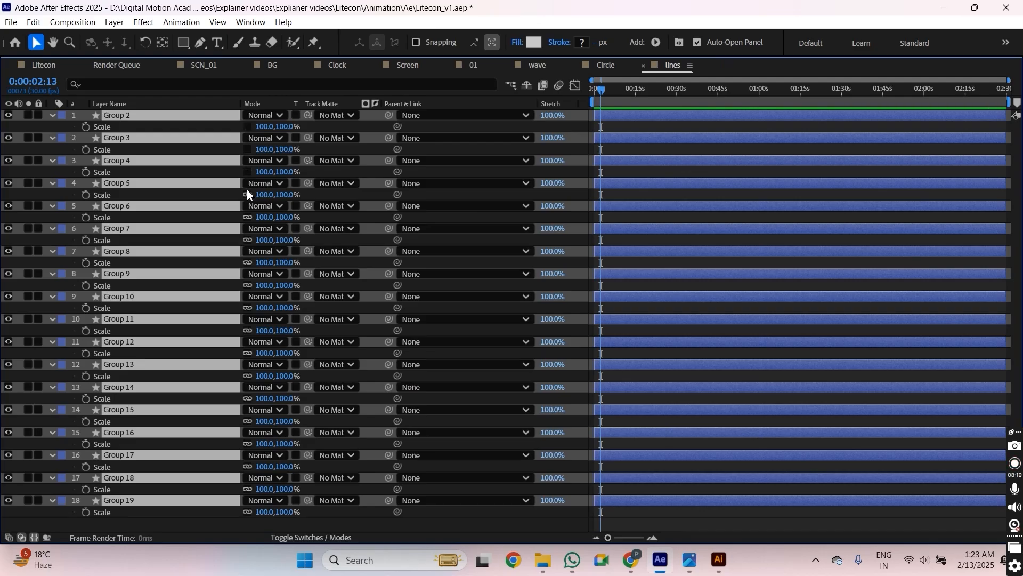
left_click(248, 217)
left_click(248, 240)
left_click(248, 307)
left_click(248, 331)
left_click(248, 421)
left_click(248, 444)
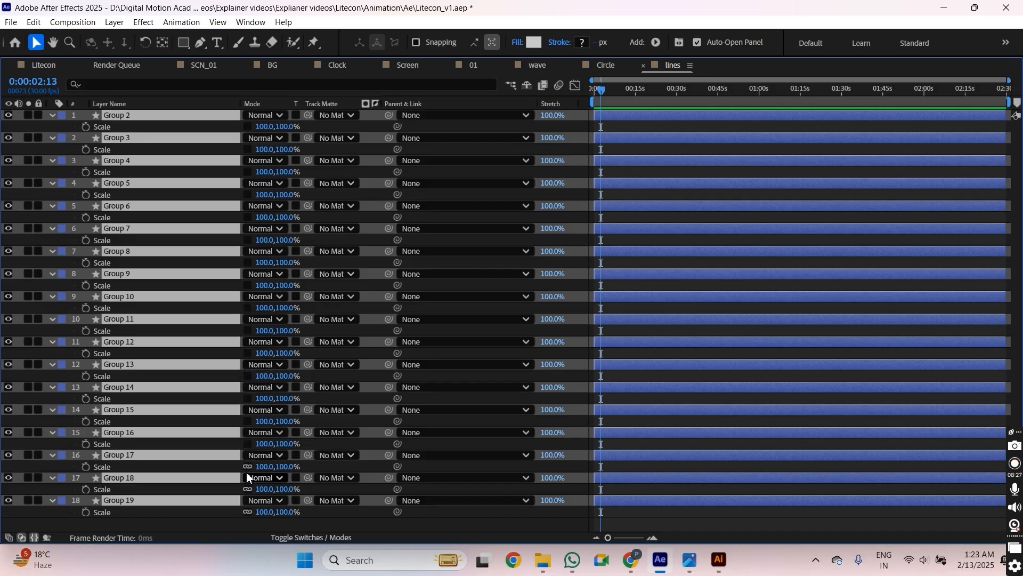
left_click(247, 489)
left_click(248, 512)
key("grave")
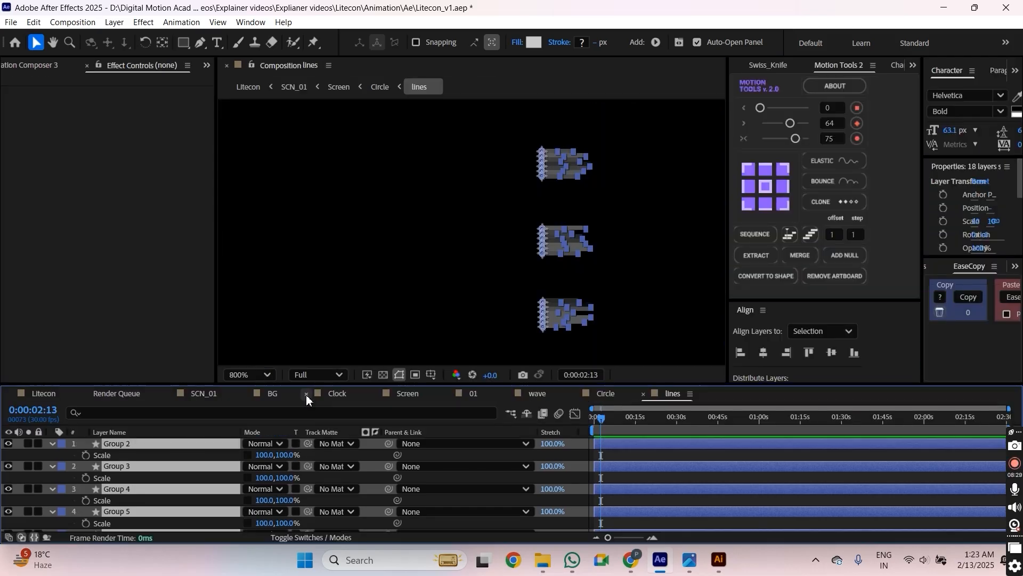
Set the horizontal Scale of all line layers to 0% and keyframe it at 0:00:00:00.
left_click_drag(283, 454, 269, 455)
key("ctrl+z")
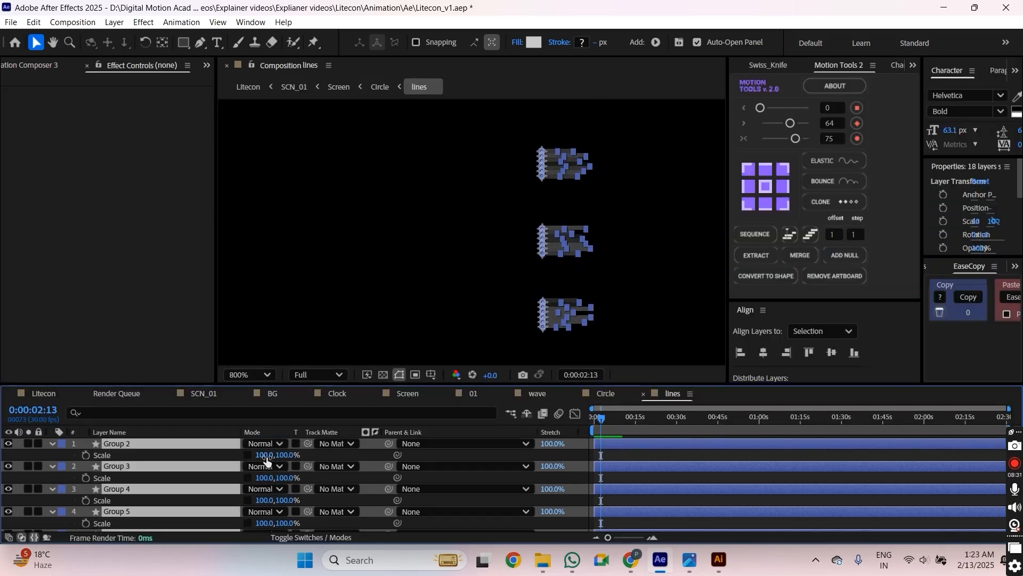
left_click(266, 455)
type("0")
key("Return")
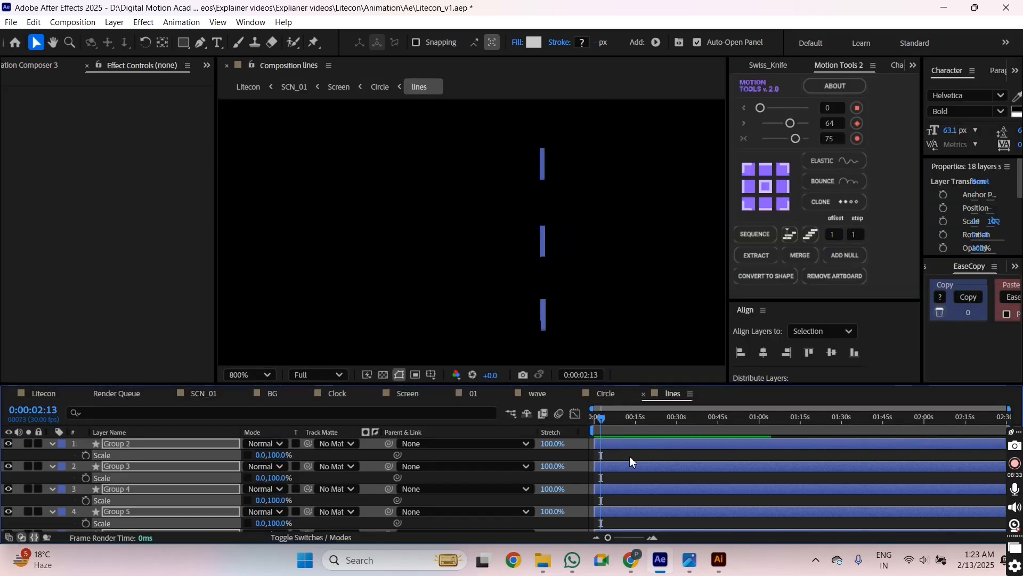
scroll(622, 429, "up", 3)
key("Home")
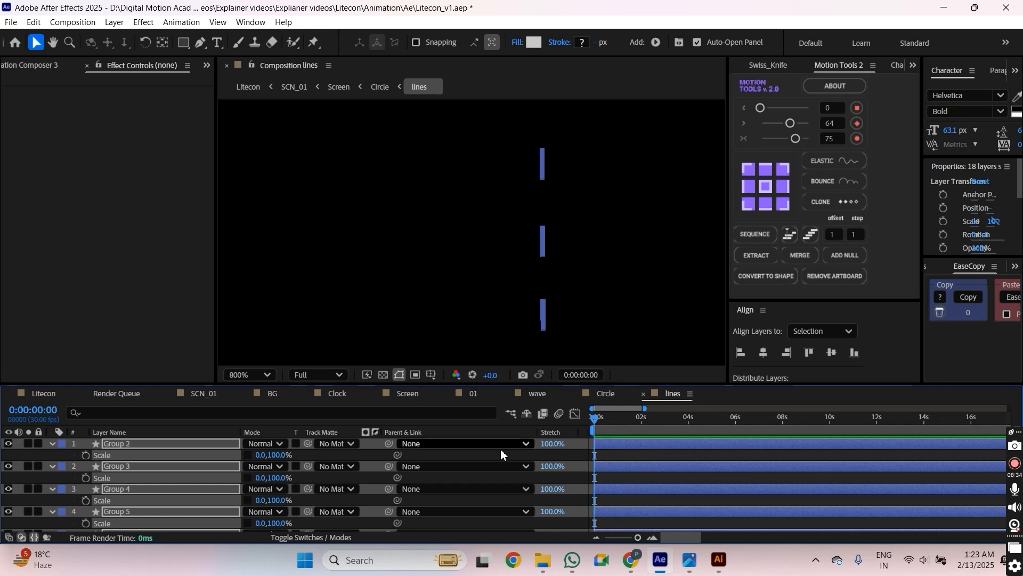
left_click(85, 455)
Add a Scale keyframe at 0:00:00:20 with 100% horizontal scale on all line layers.
scroll(642, 476, "up", 2)
scroll(643, 471, "left", 2)
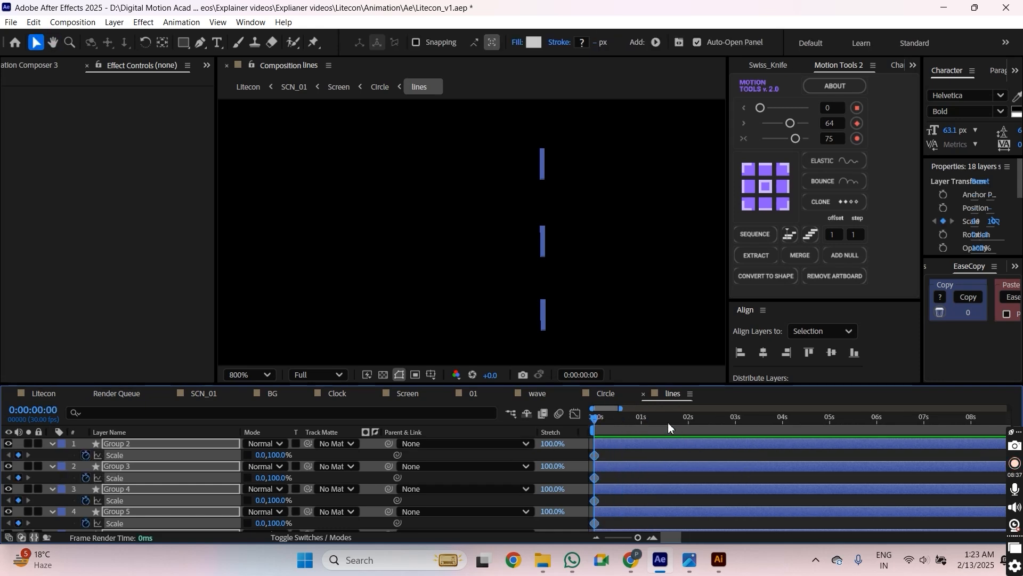
scroll(628, 431, "up", 2)
left_click(713, 419)
mouse_move(644, 439)
left_mouse_down()
mouse_move(669, 431)
mouse_move(658, 437)
left_mouse_up()
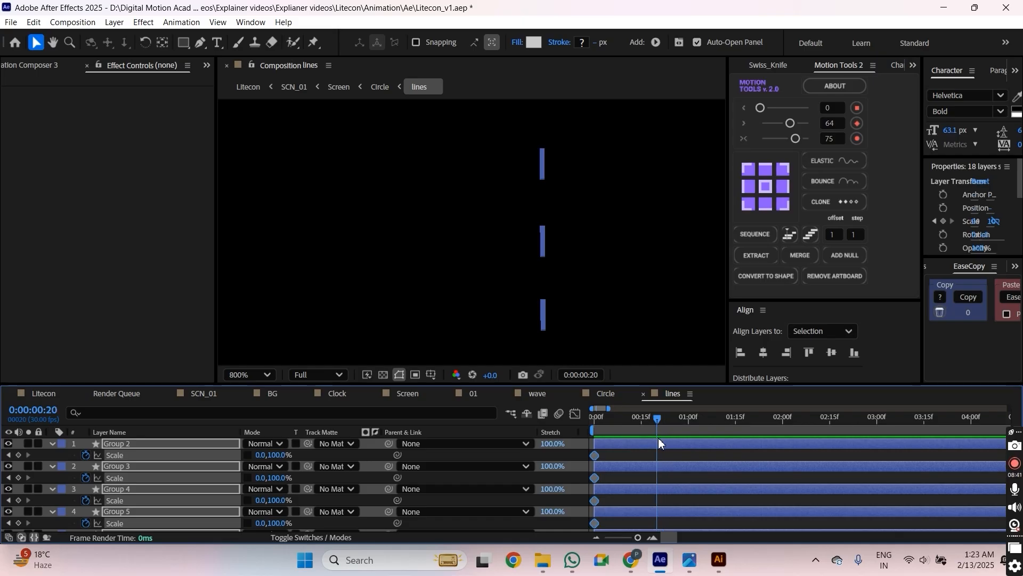
left_click(266, 455)
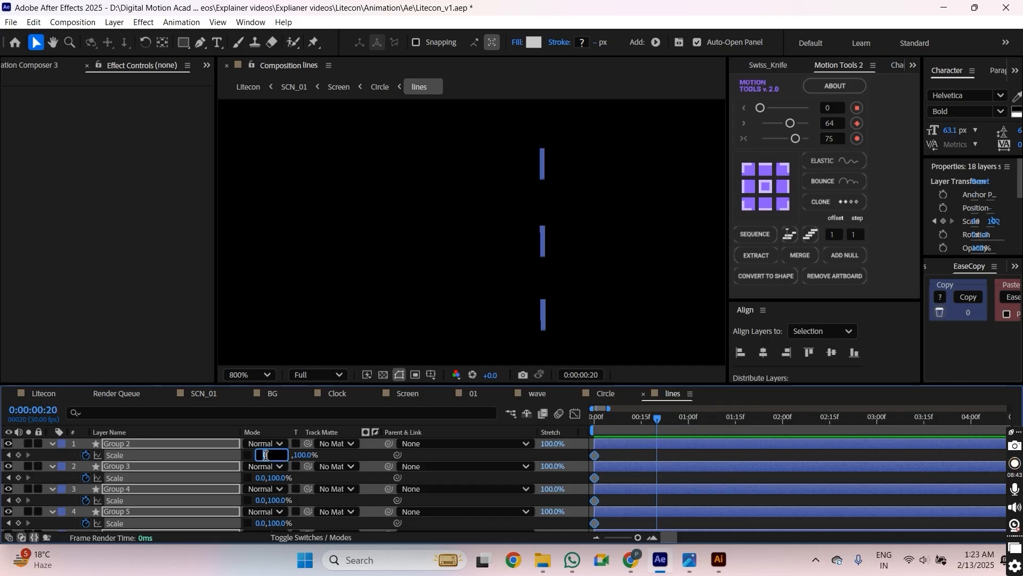
type("100")
key("Return")
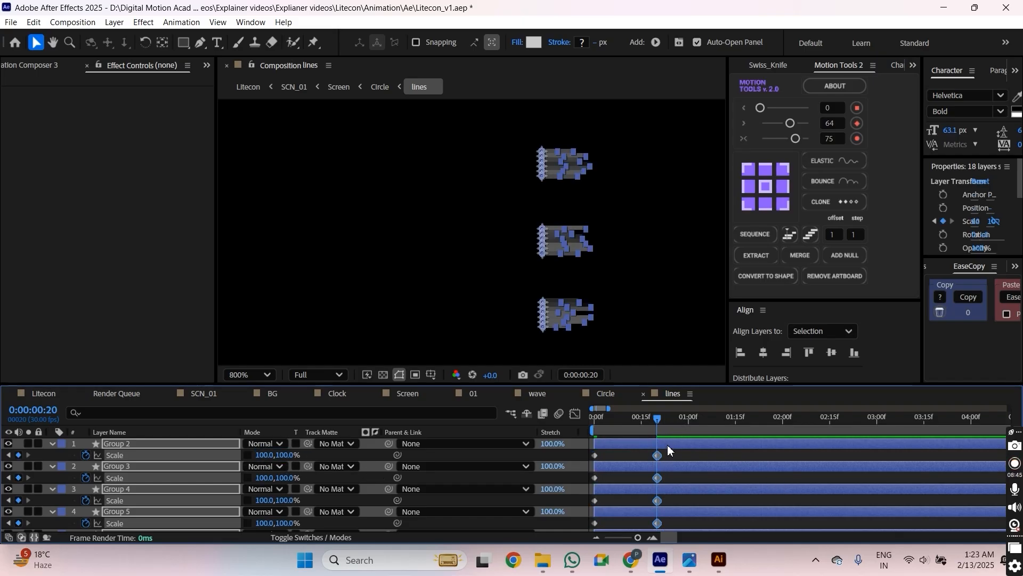
Ease all Scale keyframes of the line layers with the second Motion Tools ease value at 89 and preview the animation.
left_click_drag(676, 450, 566, 542)
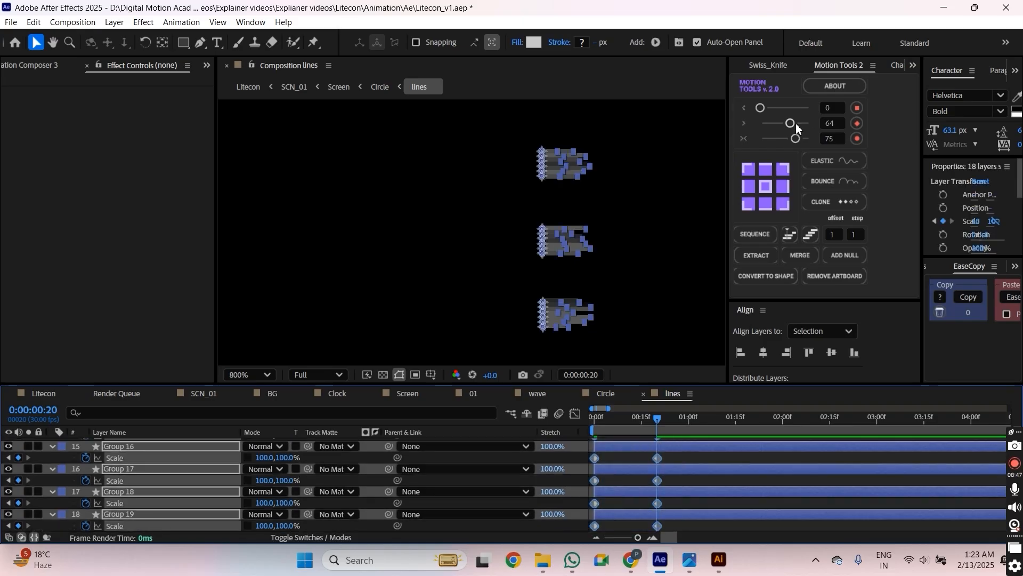
left_click_drag(793, 124, 804, 126)
left_click_drag(613, 419, 562, 433)
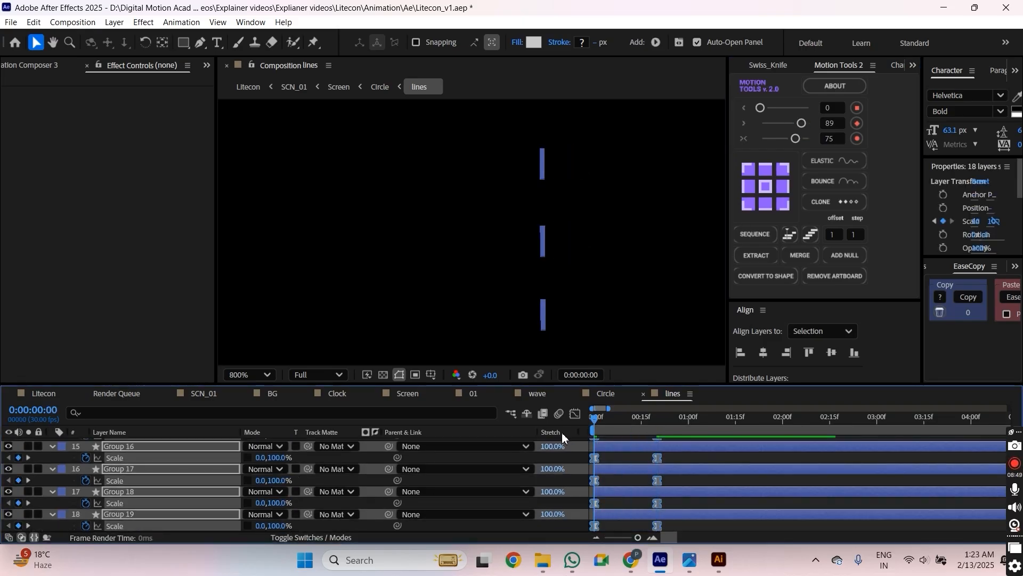
left_click(431, 271)
key("space")
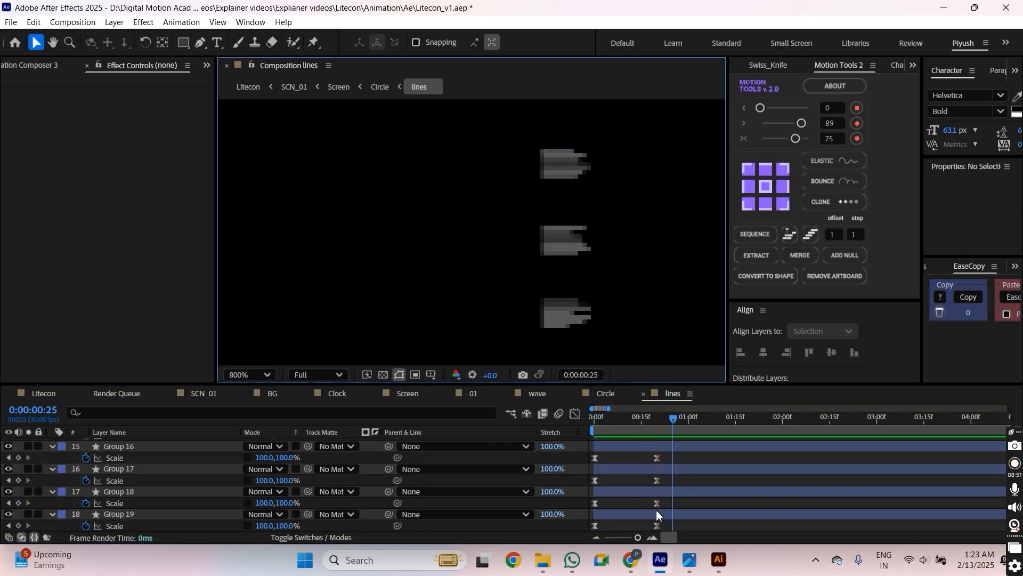
Collapse the keyframed properties, select all layers from Group 2 to Group 19, and set the Motion Tools sequence offset to 2.
key("u")
scroll(640, 491, "up", 5)
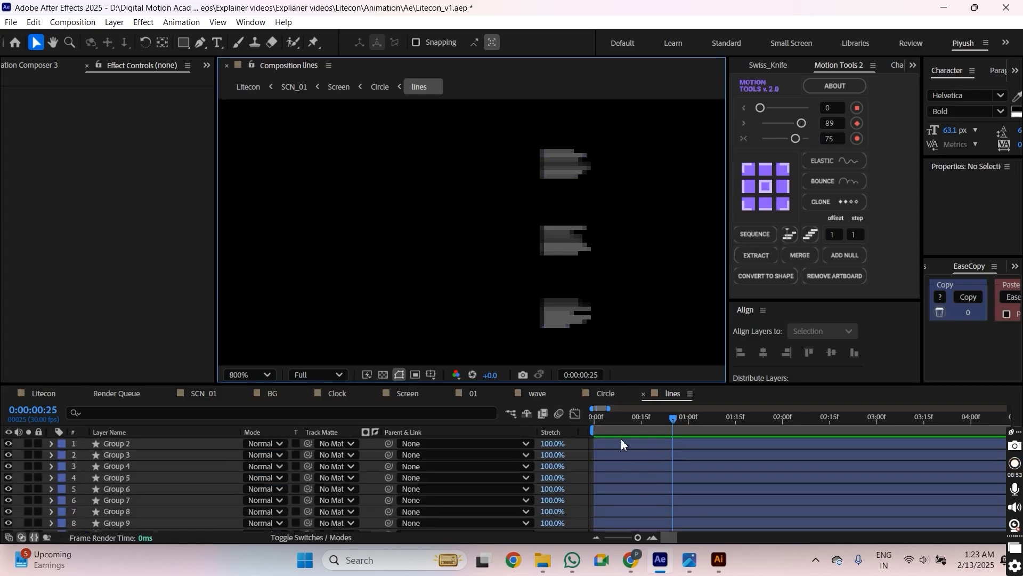
left_click(621, 444)
scroll(622, 469, "down", 4)
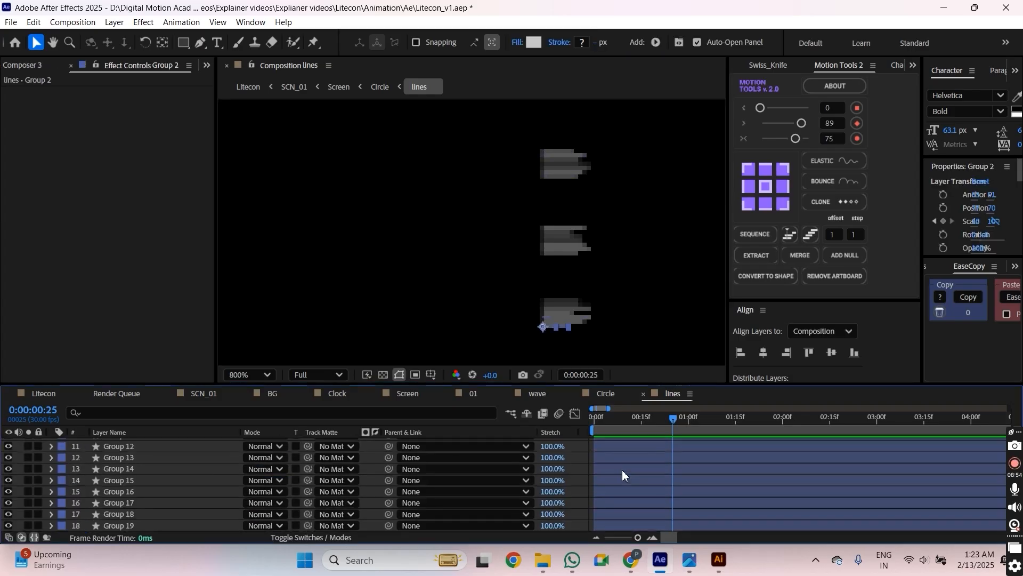
left_click(632, 526, "shift")
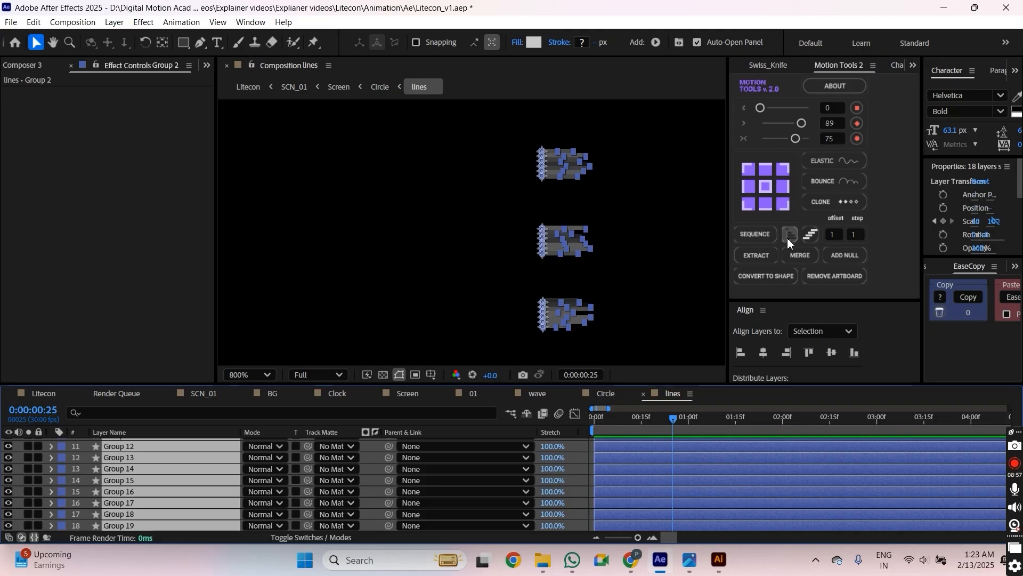
left_click(814, 237)
left_click(831, 235)
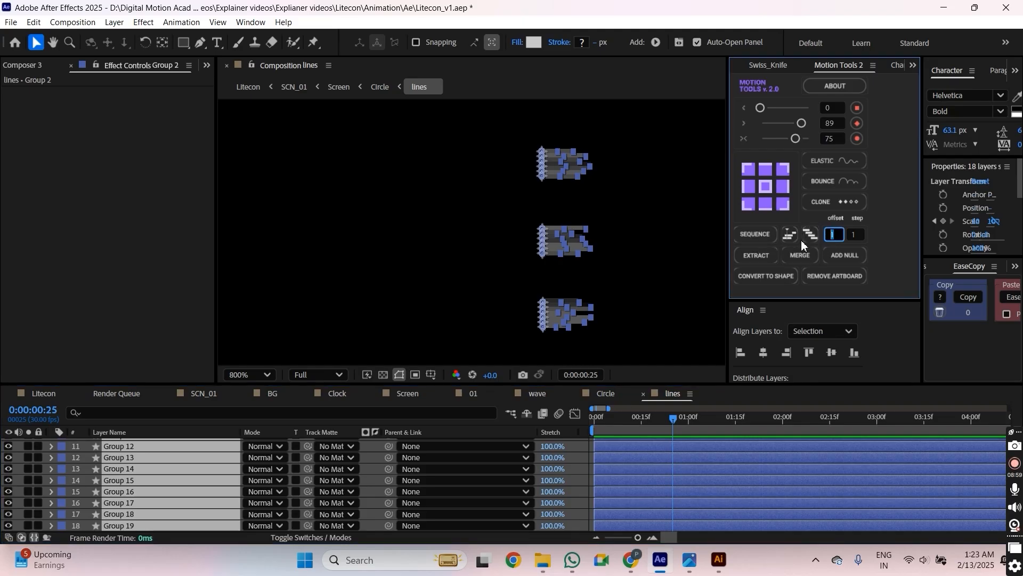
Try sequencing the line layers so Group 2 starts first and Group 19 last, preview it, and undo the sequencing.
left_click(770, 235)
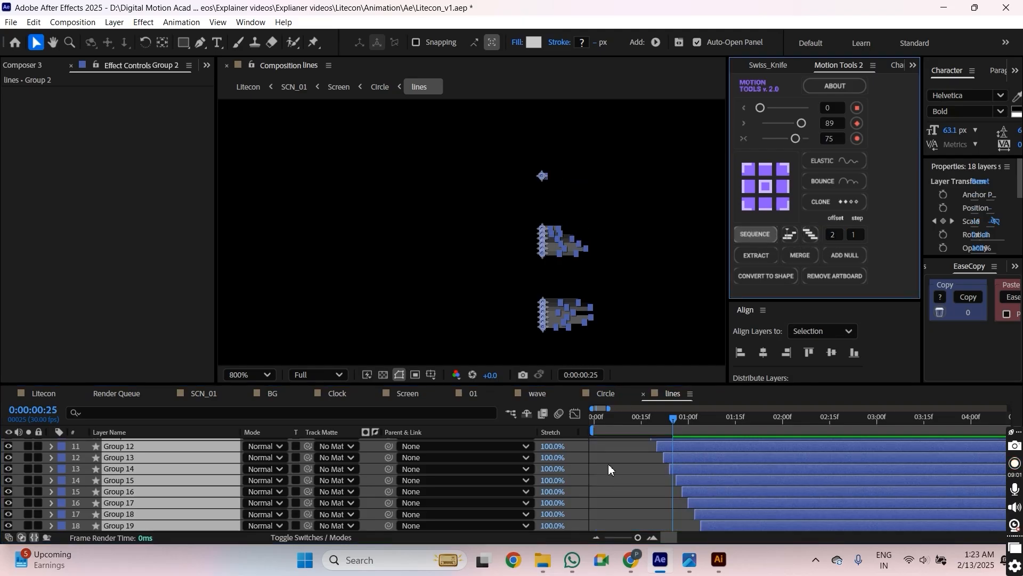
scroll(430, 305, "down", 1)
left_click(312, 292)
key("space")
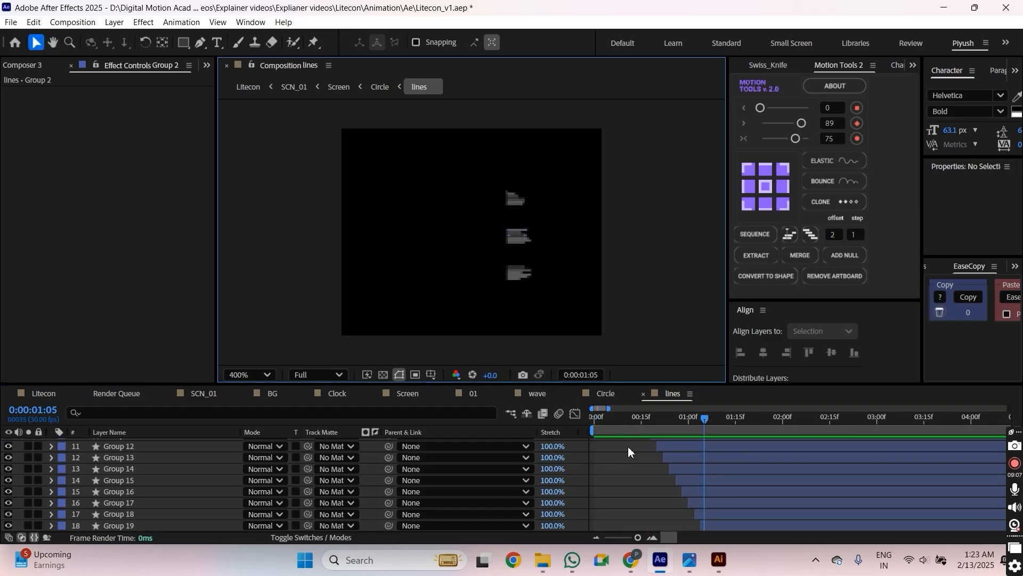
key("ctrl+z")
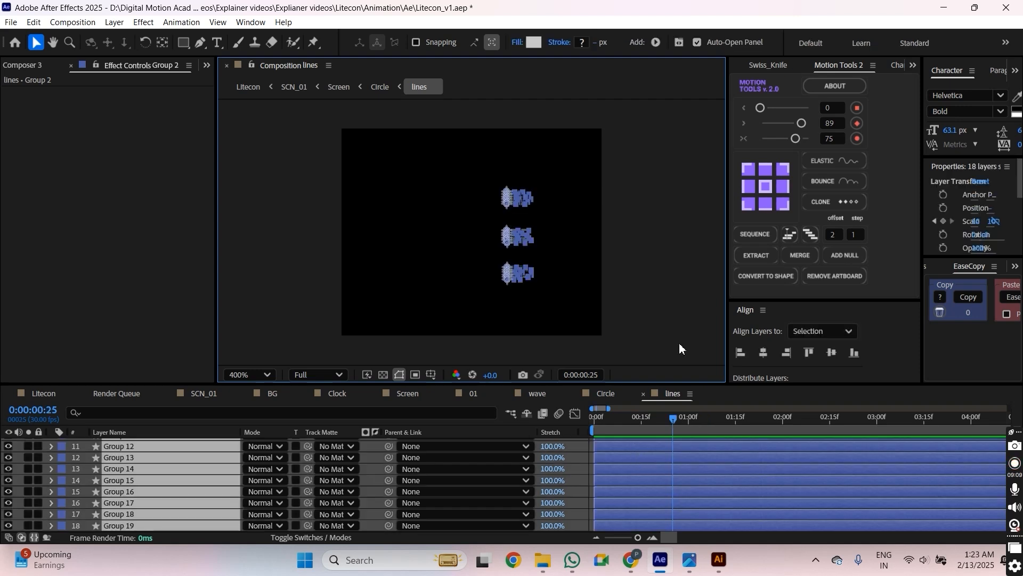
Reverse the stagger direction and sequence the line layers with offset 2 so Group 19 starts first, and preview from the start.
left_click(746, 257)
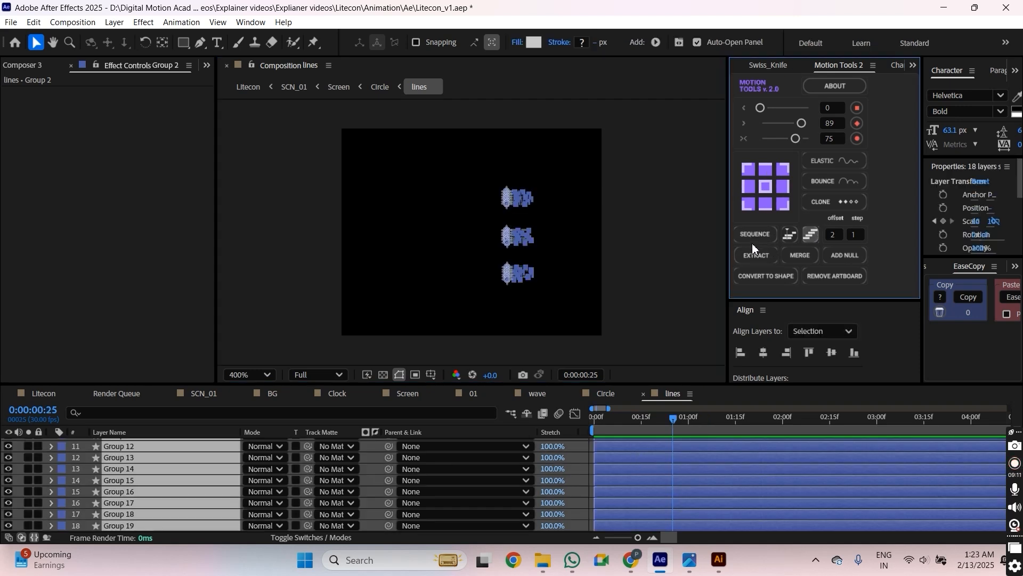
scroll(481, 230, "up", 1)
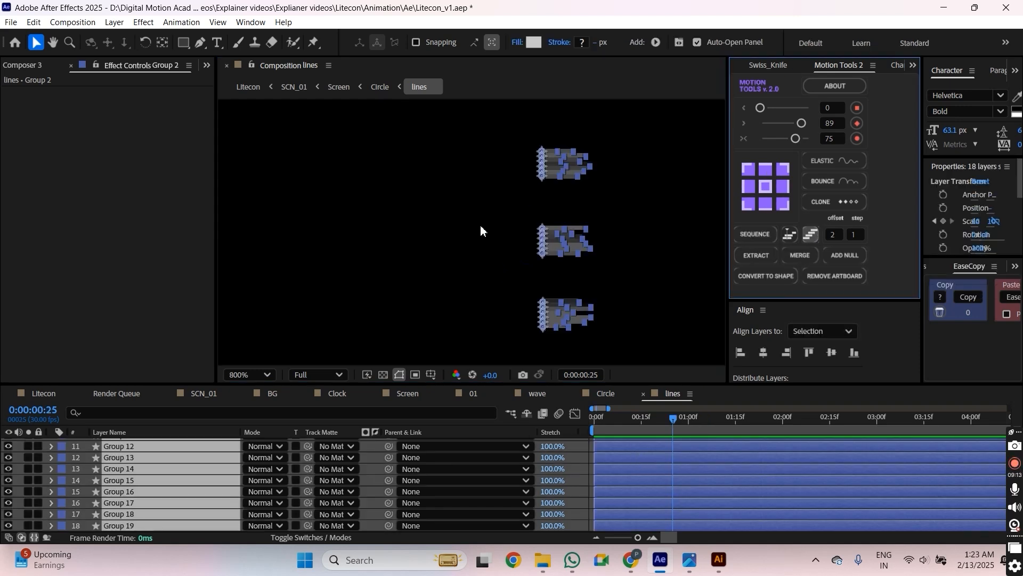
left_click(763, 237)
left_click_drag(673, 419, 507, 406)
left_click(438, 300)
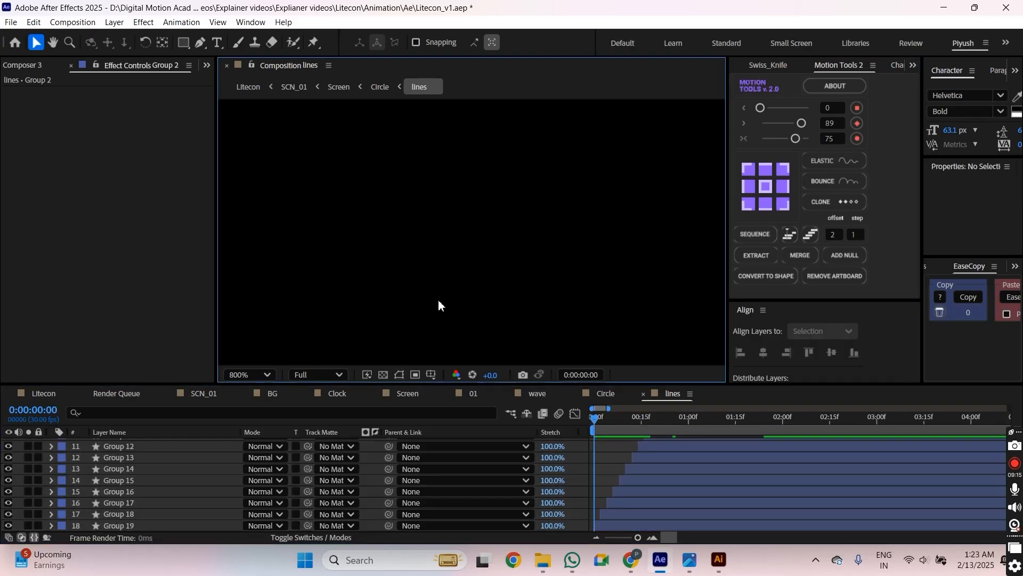
key("space")
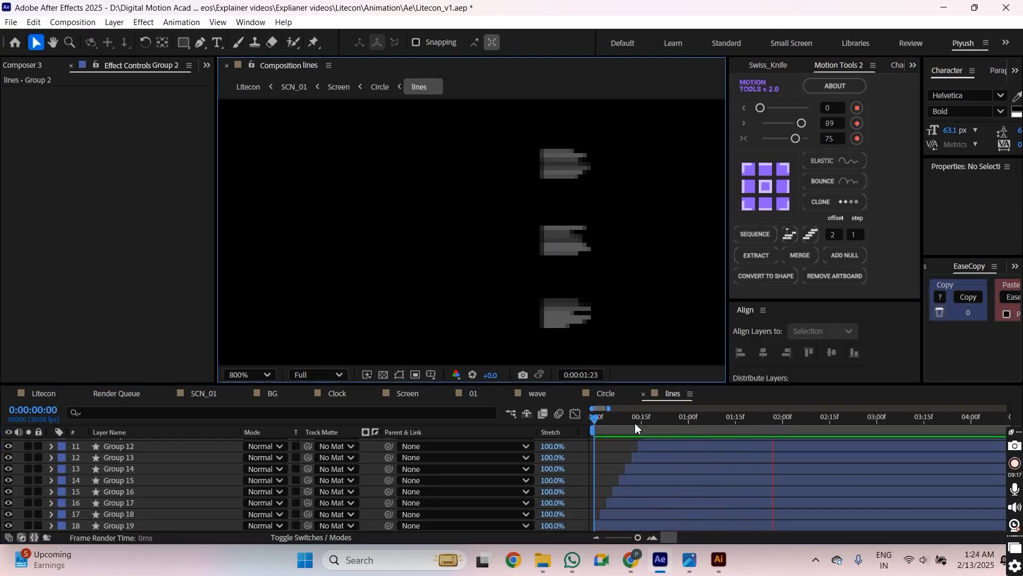
Return to the Circle composition, save the project, and preview the text lines growing beside the donut.
left_click_drag(635, 422, 517, 416)
left_click(517, 418)
left_click(516, 411)
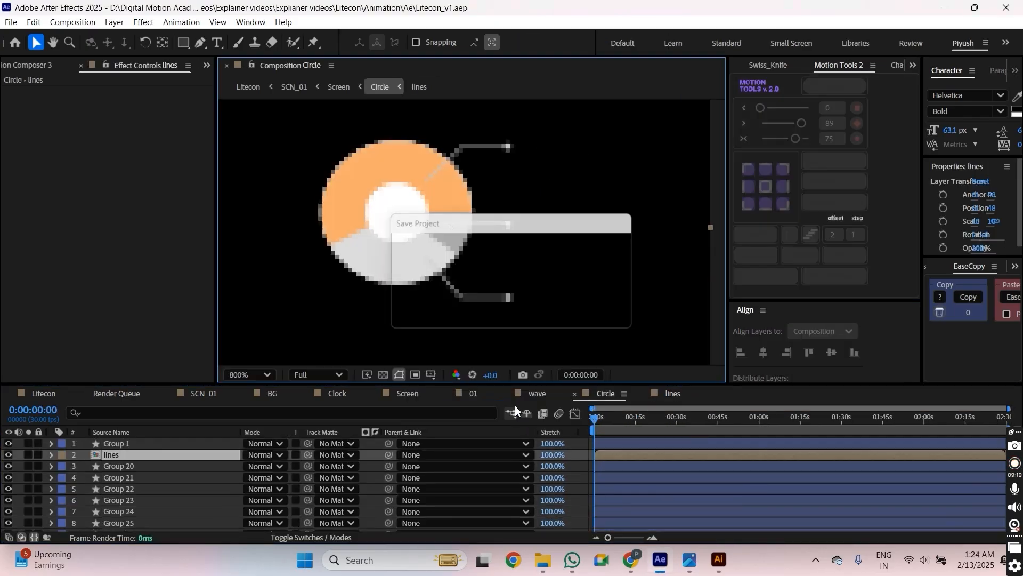
key("space")
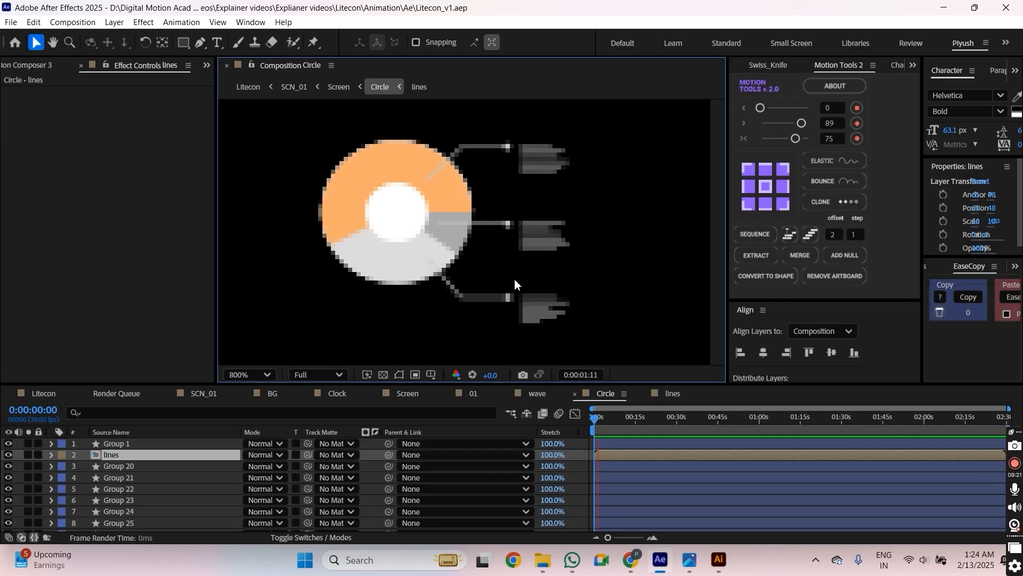
key("space")
scroll(516, 280, "down", 1)
left_click_drag(521, 282, 535, 287)
scroll(535, 287, "up", 2)
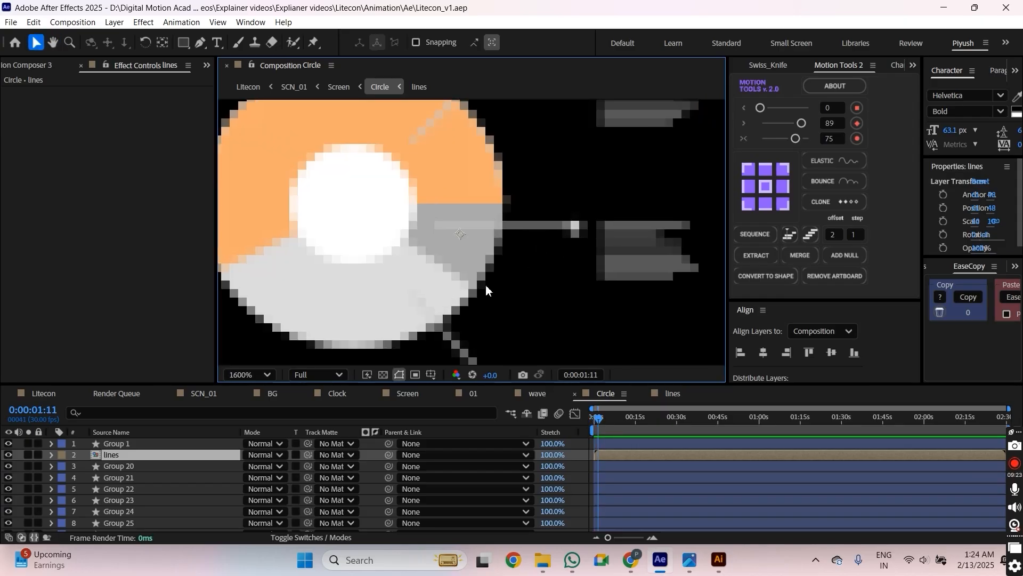
scroll(485, 284, "down", 1)
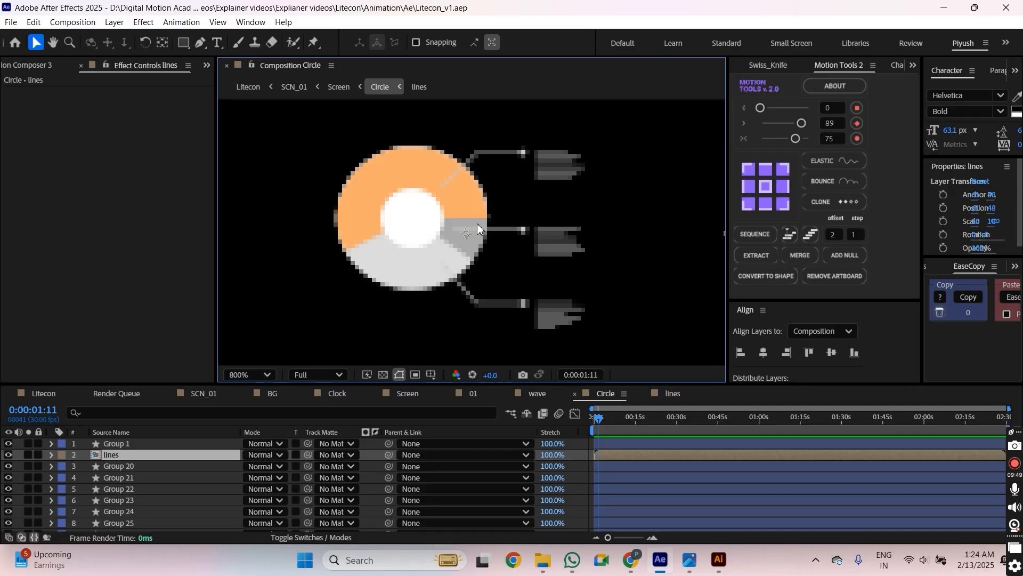
Hide the lines layer and pick out the upper connector's end square and line beside the donut.
left_click_drag(545, 253, 568, 267)
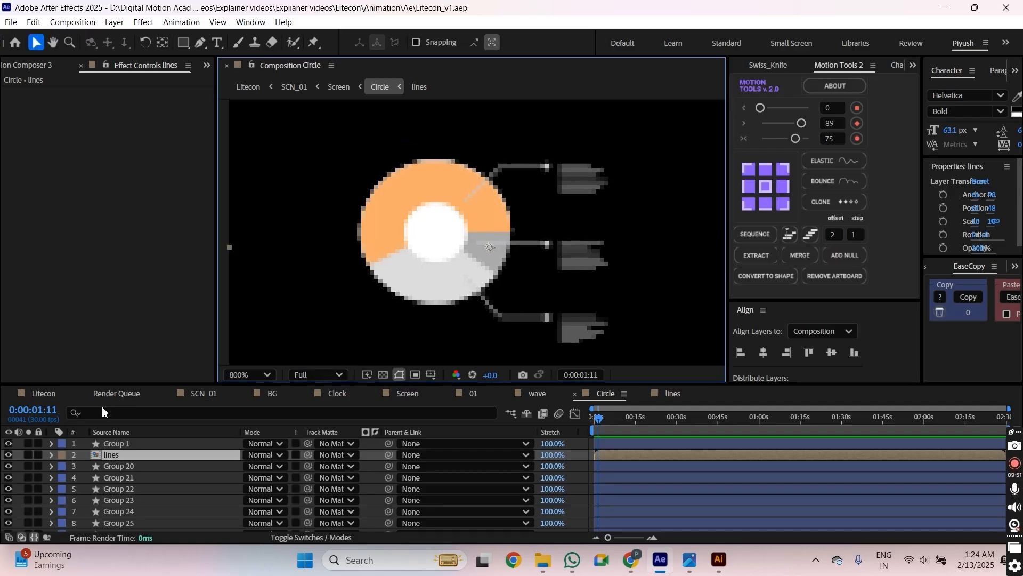
left_click(9, 455)
left_click(533, 165)
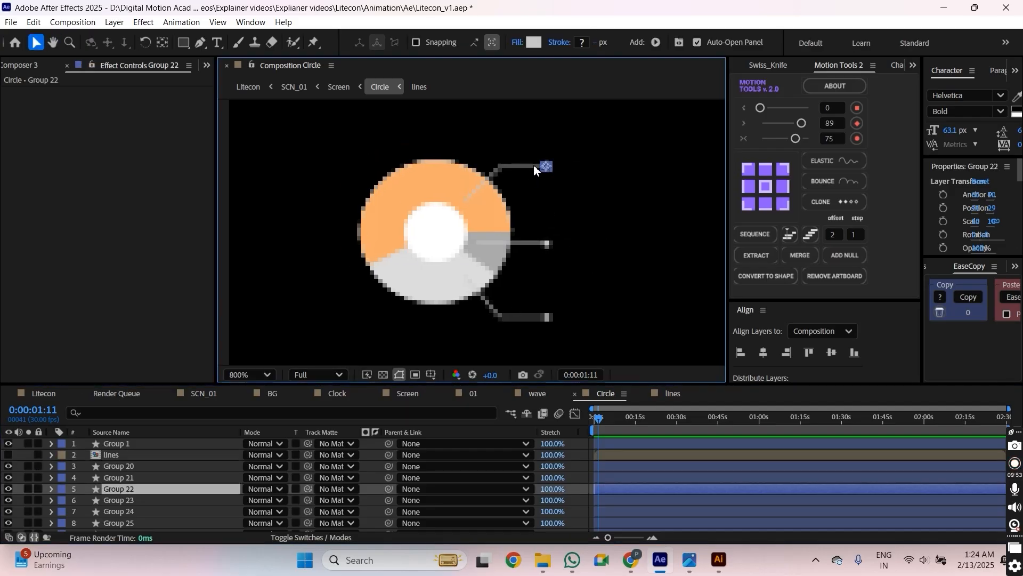
left_click(532, 178)
left_click_drag(532, 178, 535, 216)
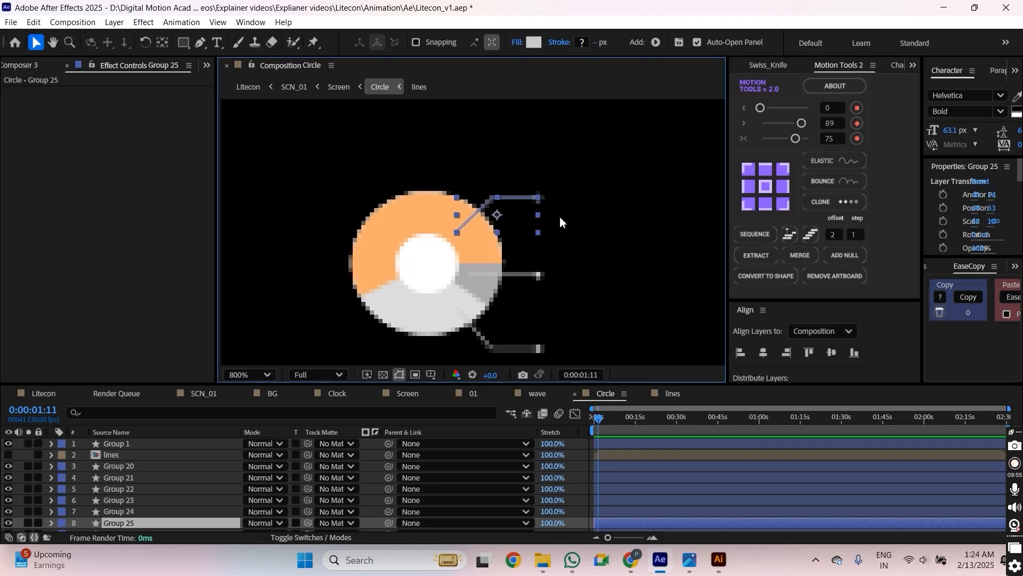
left_click(575, 231)
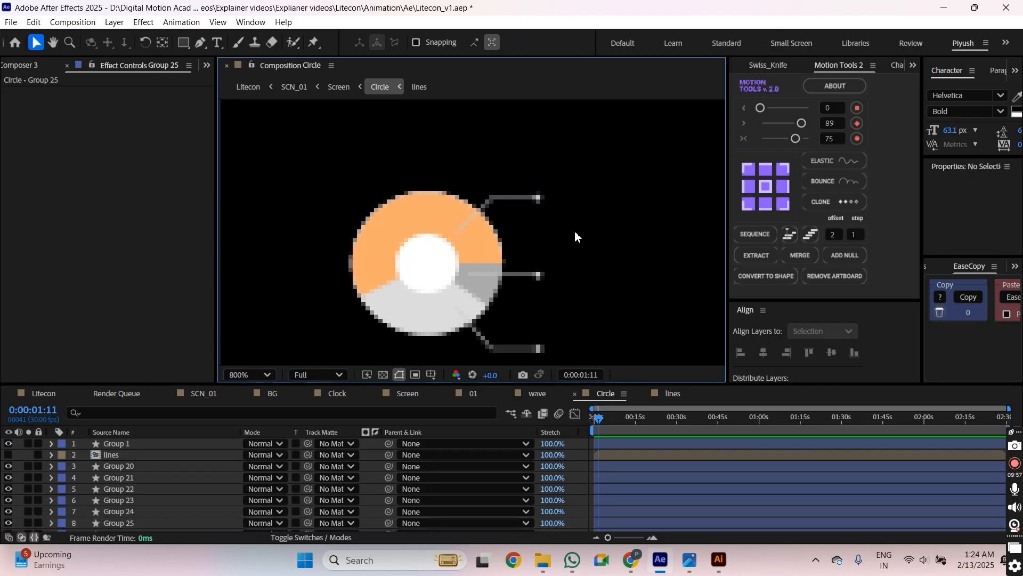
Add a Scale keyframe at frame 0 to the three small squares at the ends of the connector lines.
left_click(539, 351)
left_click(539, 275, "shift")
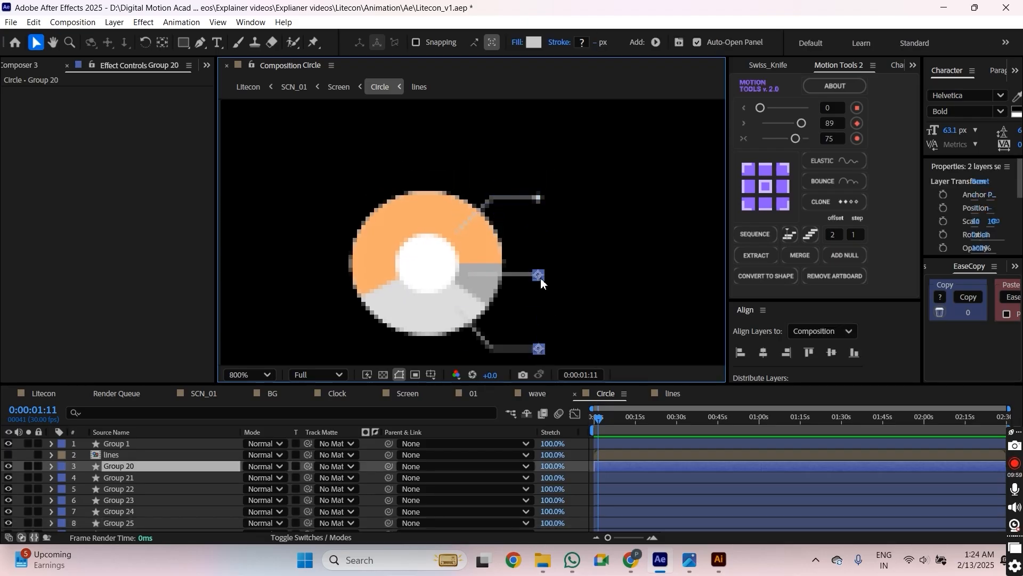
left_click(537, 199, "shift")
key("=")
key("=")
key("=")
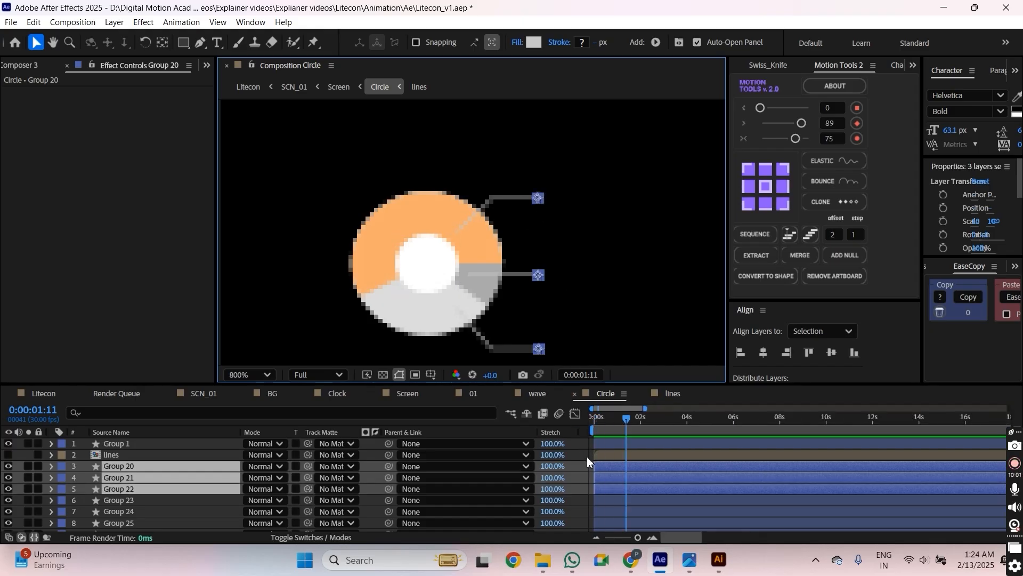
left_click_drag(600, 419, 565, 428)
key("alt+shift+s")
key("equal")
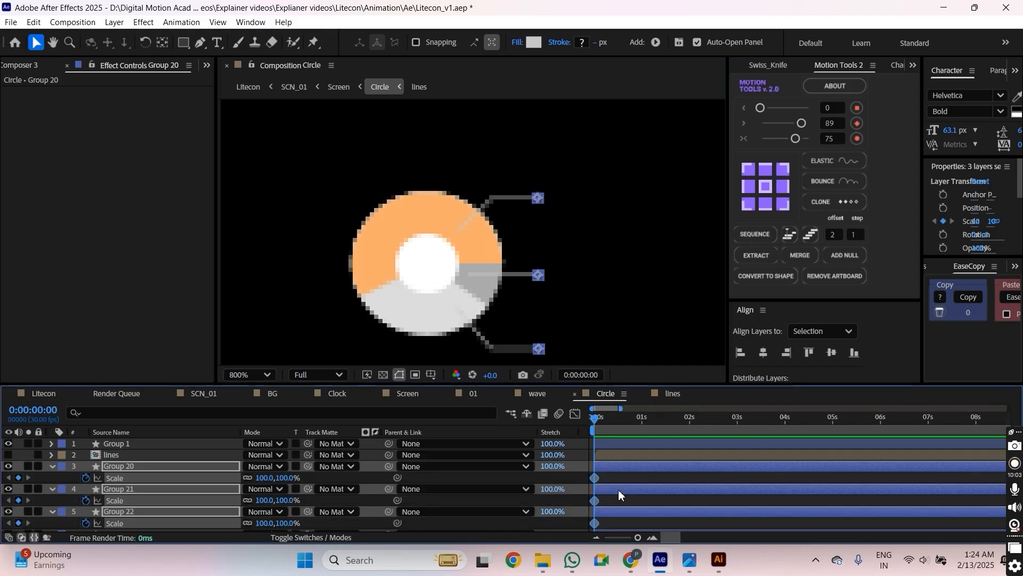
Add a second Scale keyframe to Group 20, Group 21 and Group 22 at frame 5.
key("Page_Down")
key("Page_Down")
key("Page_Down")
key("Page_Down")
key("Page_Down")
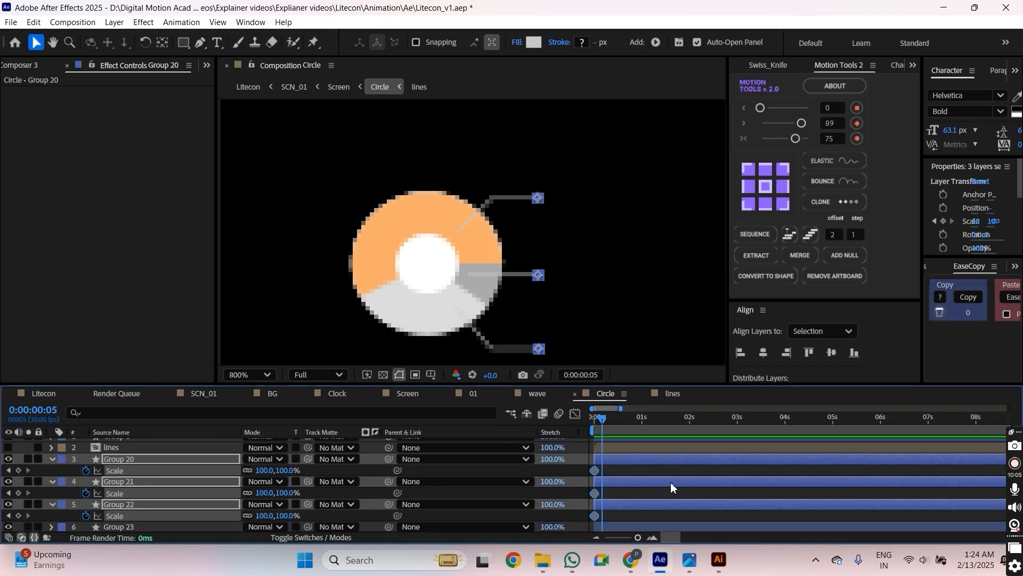
key("alt+shift+s")
Set the Scale of the three end squares to 0% at frame 0.
scroll(623, 485, "up", 4)
key("space")
left_click_drag(625, 484, 901, 476)
key("v")
left_click_drag(670, 420, 594, 419)
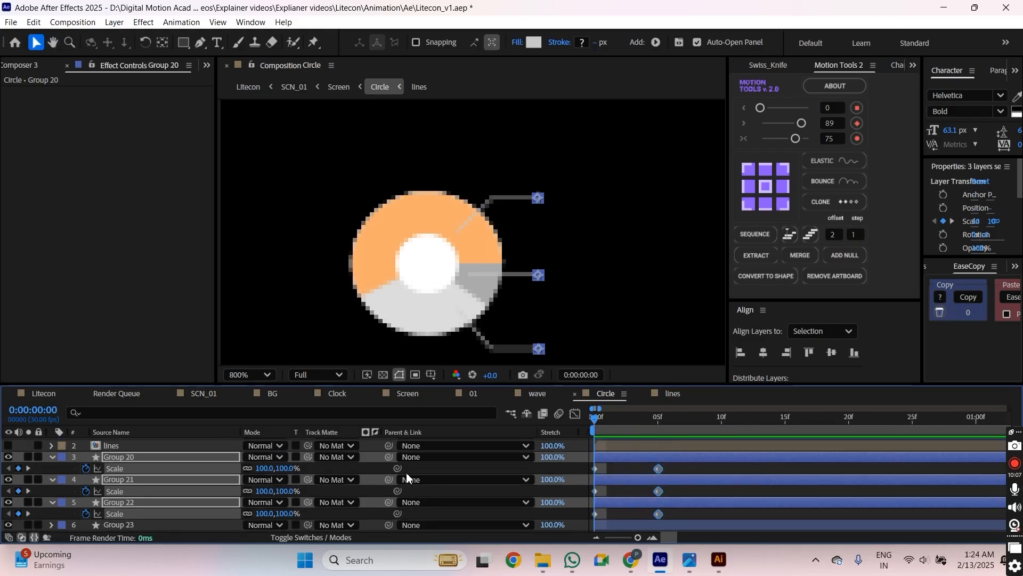
left_click(285, 469)
type("0")
key("Return")
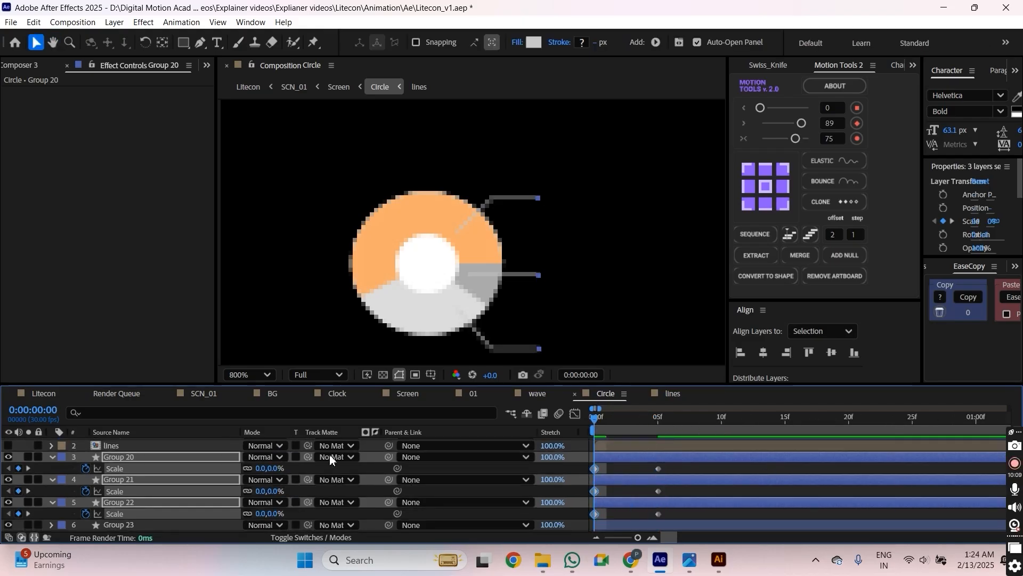
Apply Easy Ease and the Motion Tools Elastic effect to the squares' Scale keyframes, preview the pop-in, and save the project.
left_click_drag(682, 466, 572, 531)
key("F9")
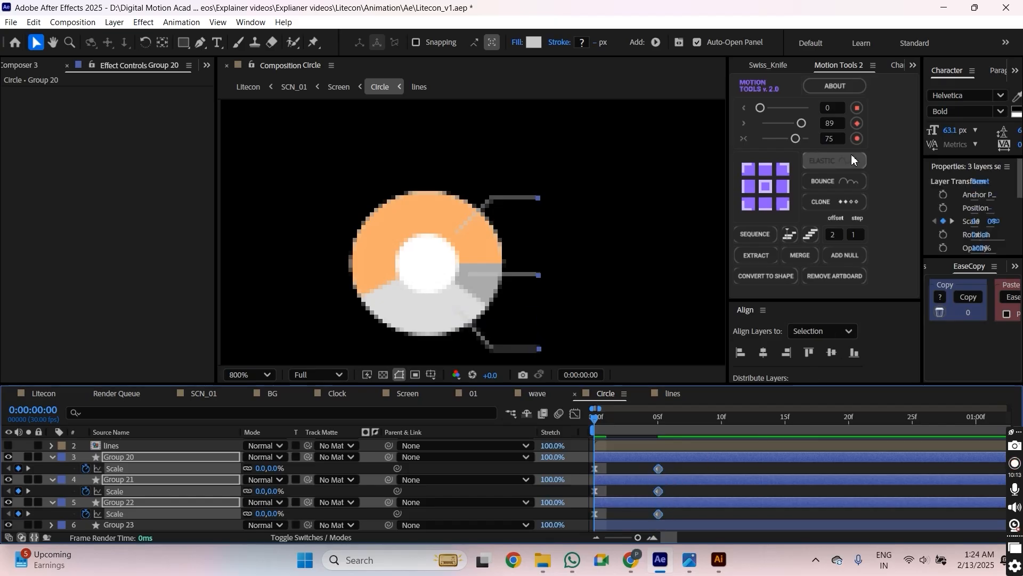
left_click(835, 161)
scroll(628, 470, "down", 1)
left_click(623, 482)
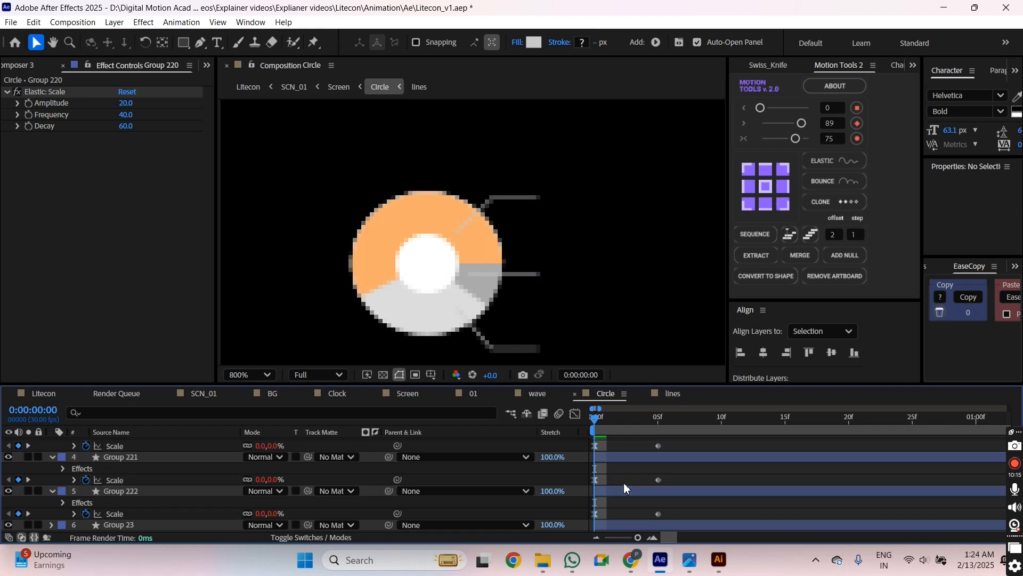
key("space")
key("space")
key("ctrl+s")
Trace the upper connector line with a three-point Pen path from inside the donut, through the bend, to the end square.
left_click(502, 200)
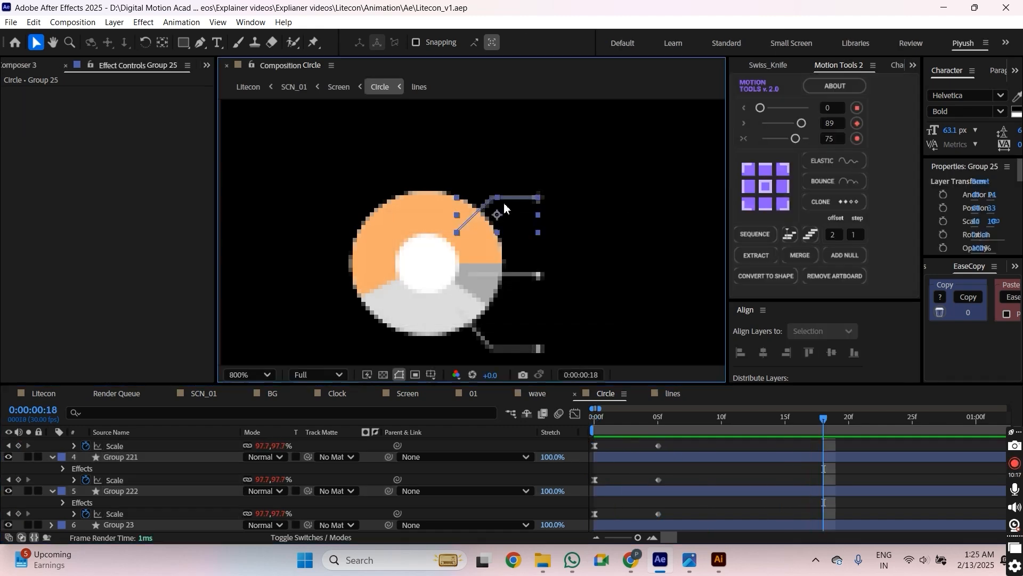
scroll(501, 228, "up", 1)
mouse_move(523, 235)
left_mouse_down()
mouse_move(523, 262)
mouse_move(528, 248)
left_mouse_up()
scroll(522, 262, "up", 1)
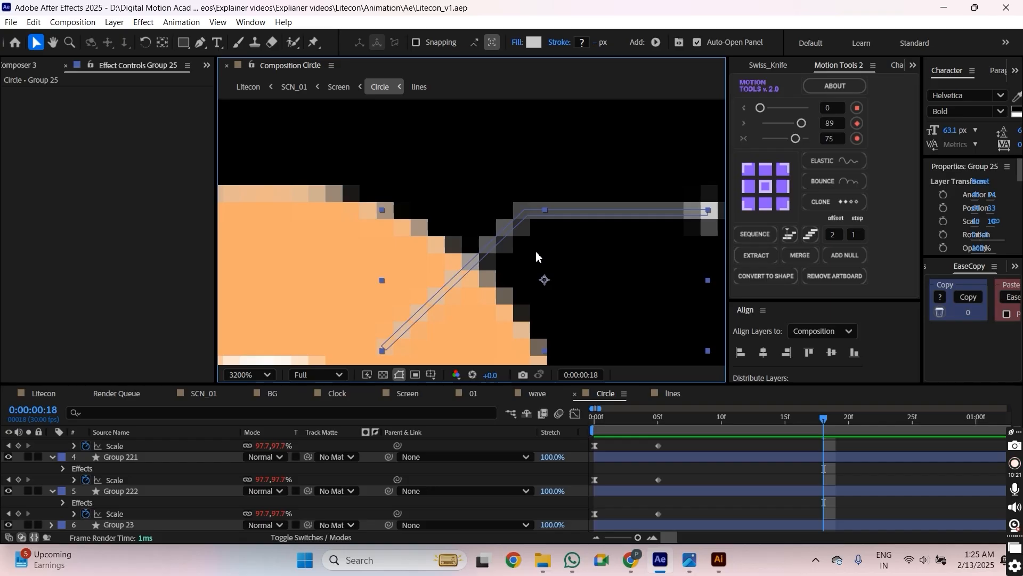
scroll(537, 257, "down", 1)
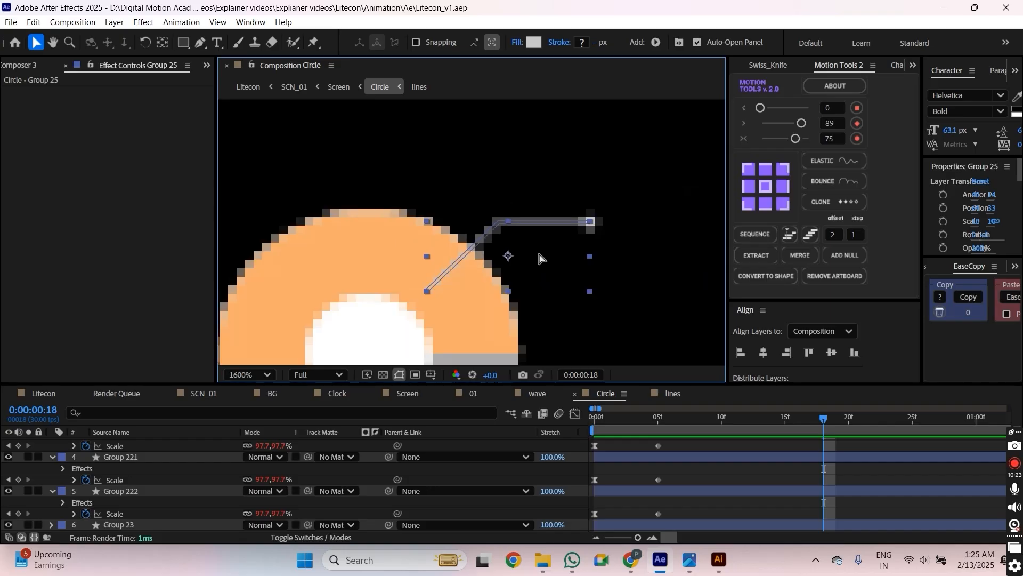
left_click(263, 140)
left_click(200, 44)
left_click_drag(446, 267, 441, 227)
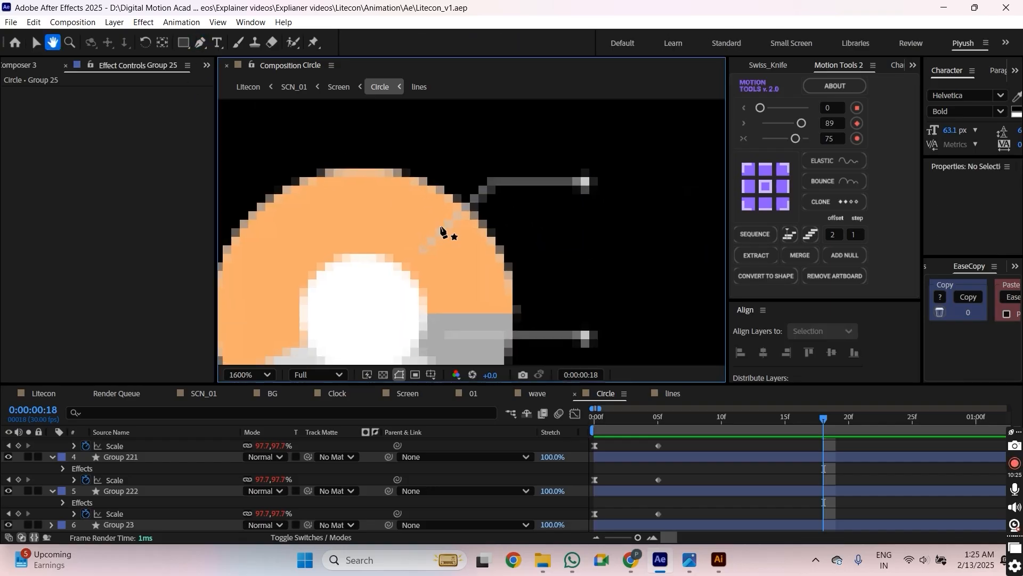
left_click(421, 252)
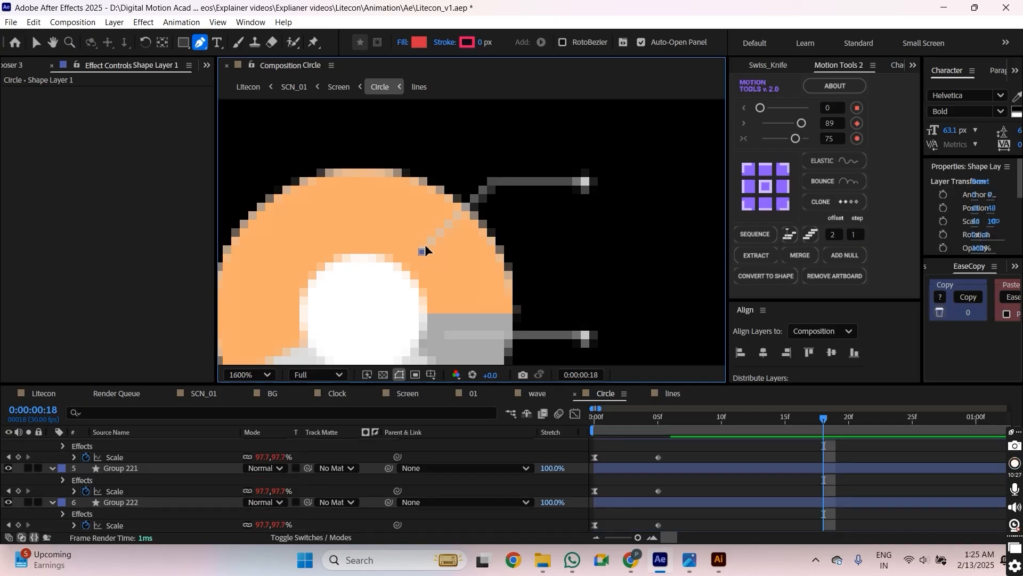
left_click(489, 181)
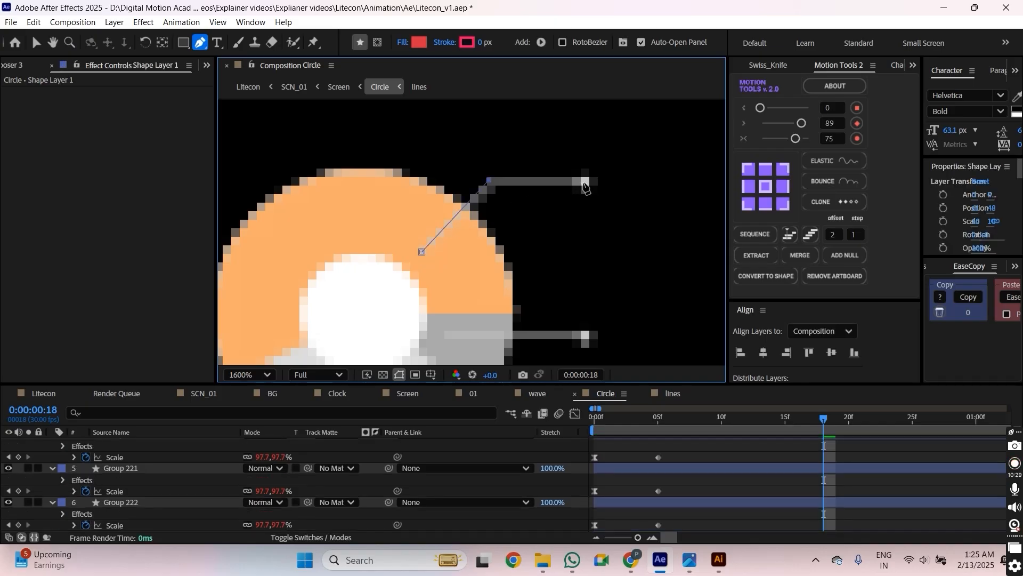
left_click(586, 182)
key("v")
Deselect the traced path and collapse the expanded layer properties.
key("comma")
key("comma")
key("comma")
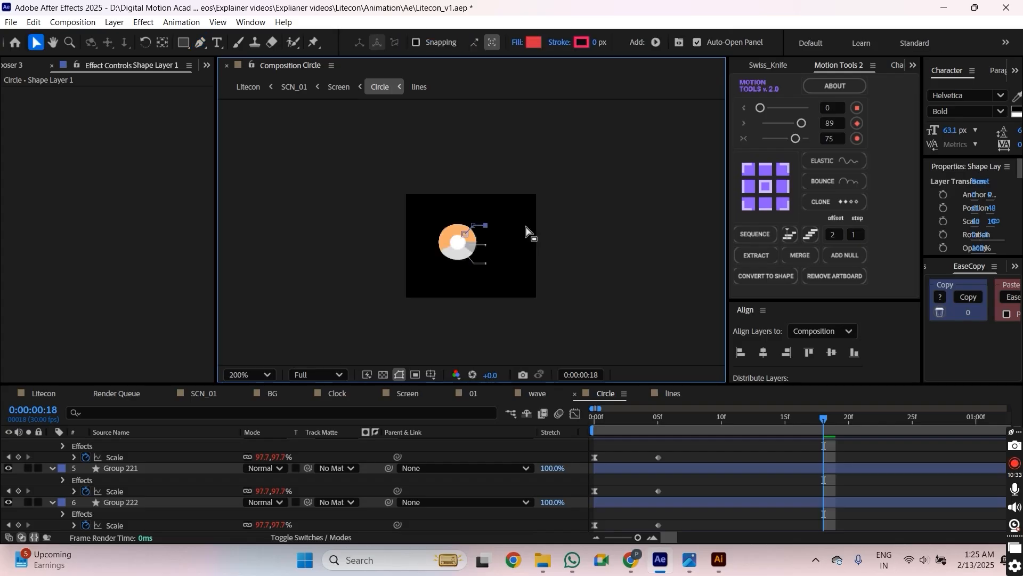
left_click_drag(526, 229, 335, 245)
left_click(342, 326)
key("u")
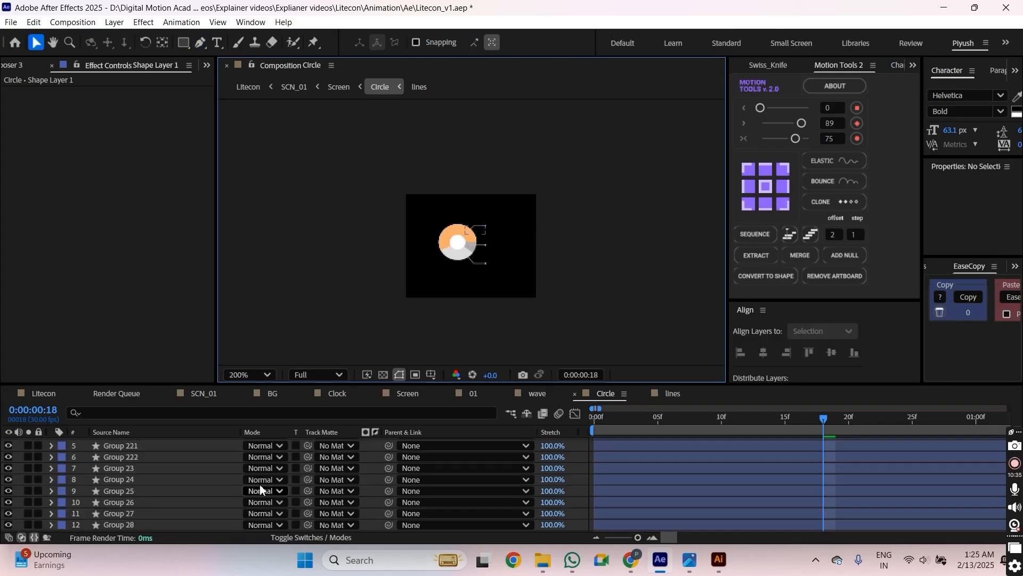
Enlarge the Circle composition's width in the Composition Settings with the aspect ratio locked, and bring the whole frame into view.
key("period")
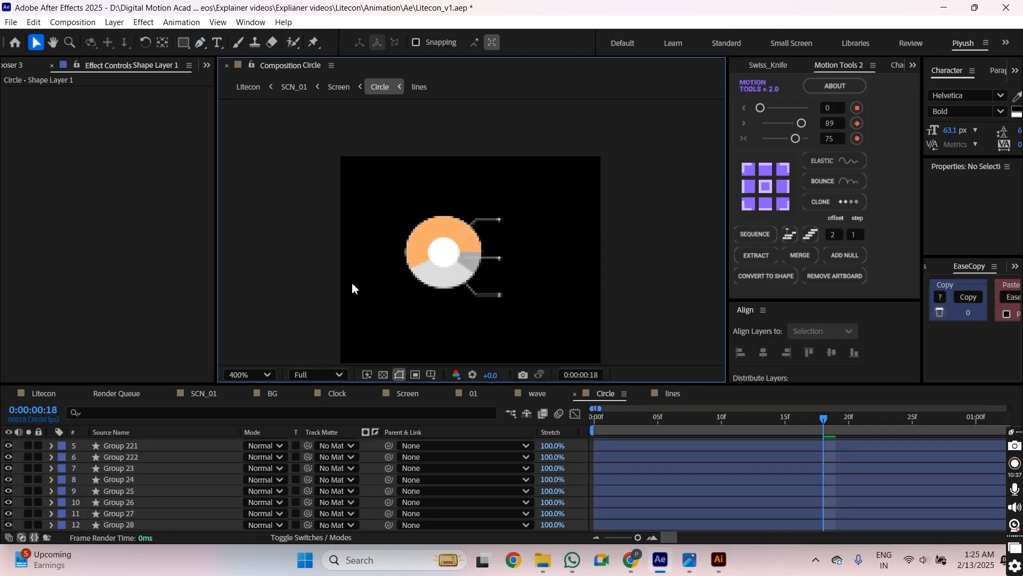
right_click(312, 263)
left_click(321, 244)
key("ctrl+k")
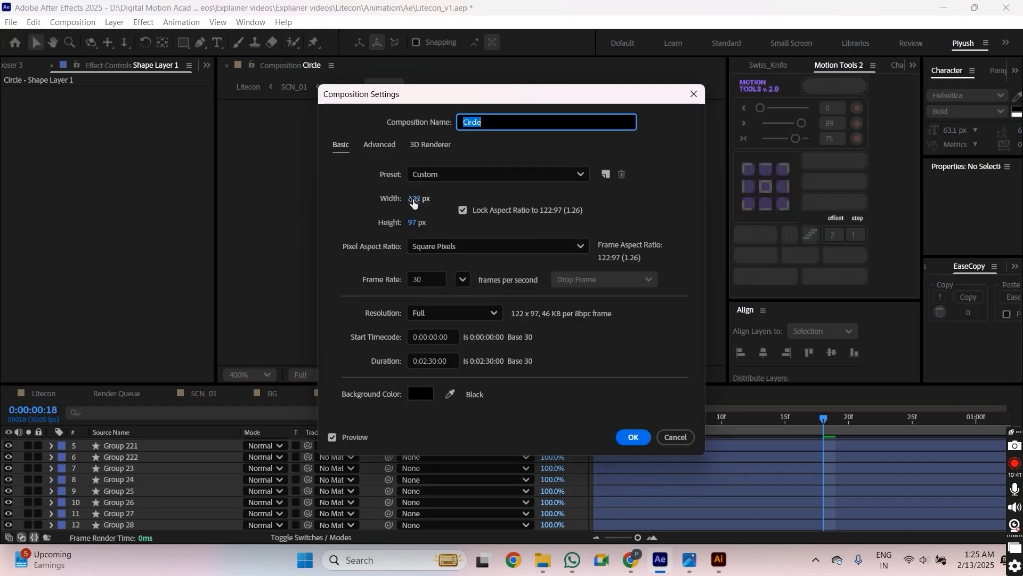
left_click_drag(413, 200, 485, 224)
left_click(633, 438)
scroll(474, 285, "down", 2)
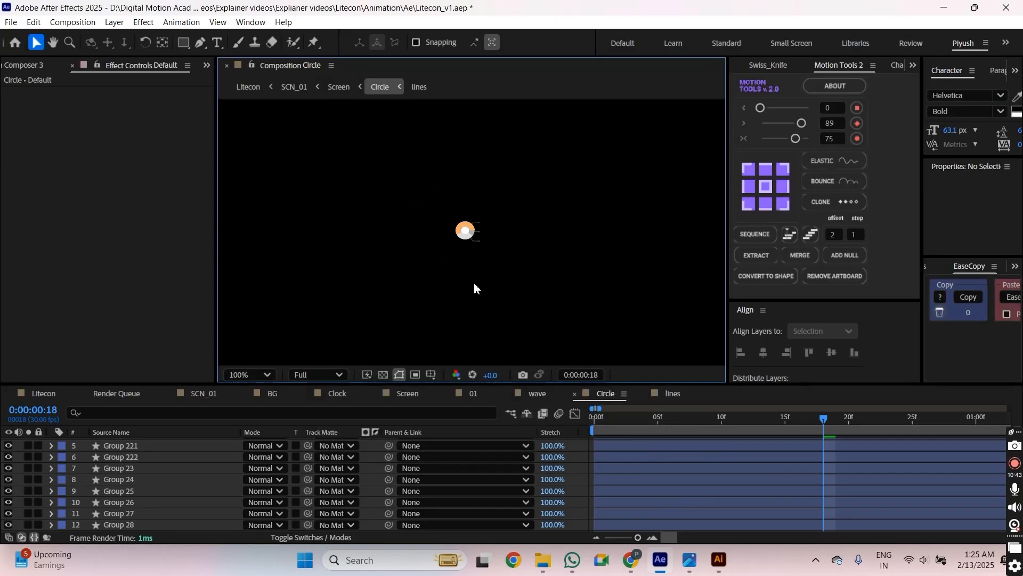
key("comma")
key("comma")
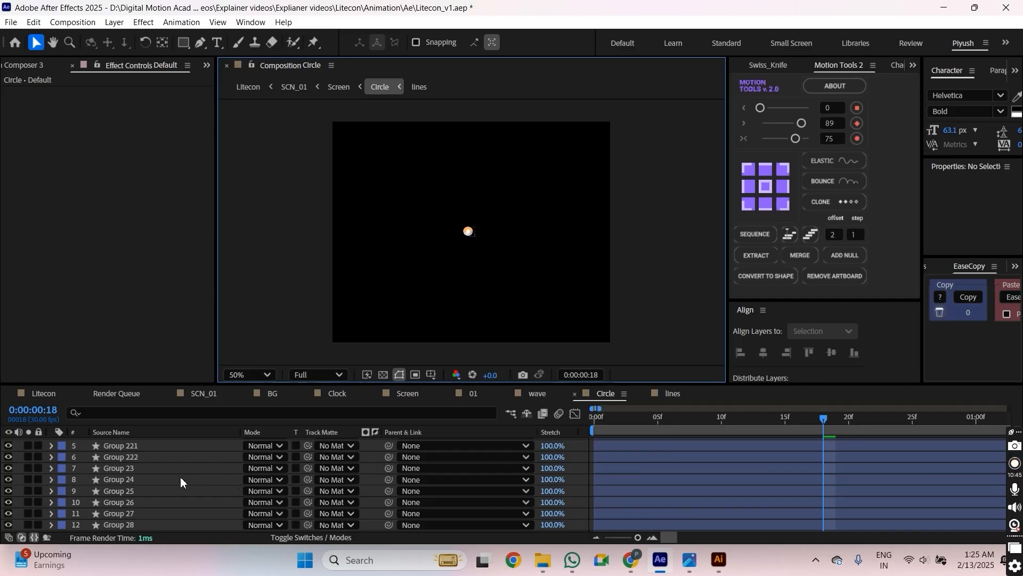
Select all layers in the Circle composition and add a controlling null with Motion Tools.
key("ctrl+a")
left_click(840, 255)
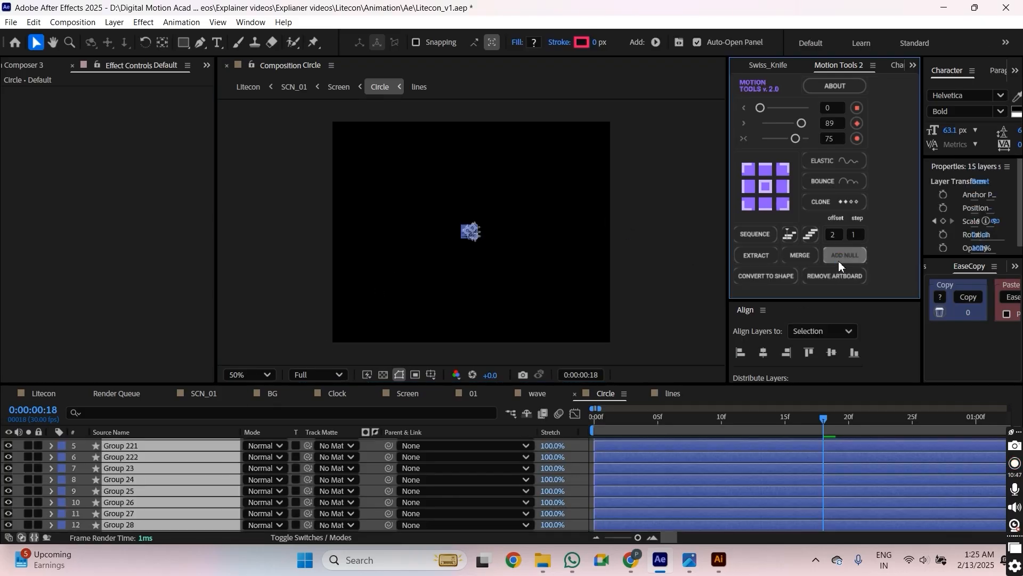
Scale the Null 1 layer in the Circle composition up to 754%.
key("s")
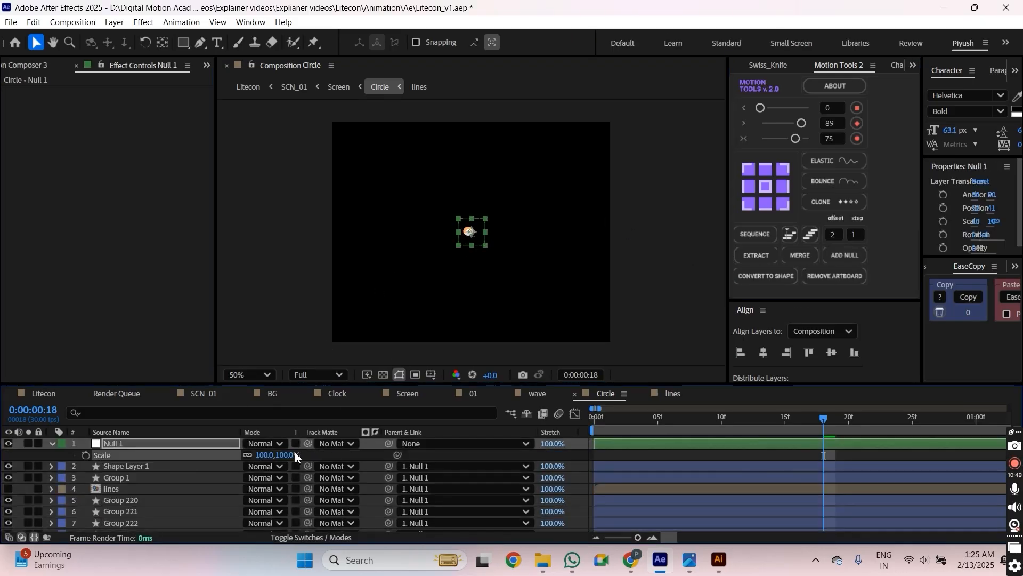
left_click_drag(297, 456, 507, 451)
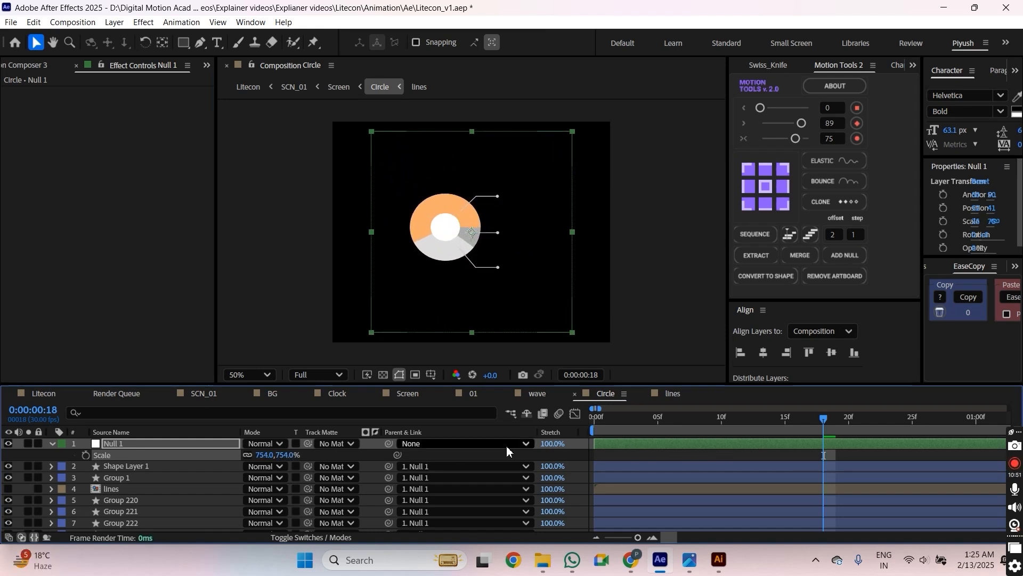
scroll(501, 178, "up", 5)
scroll(526, 184, "down", 3)
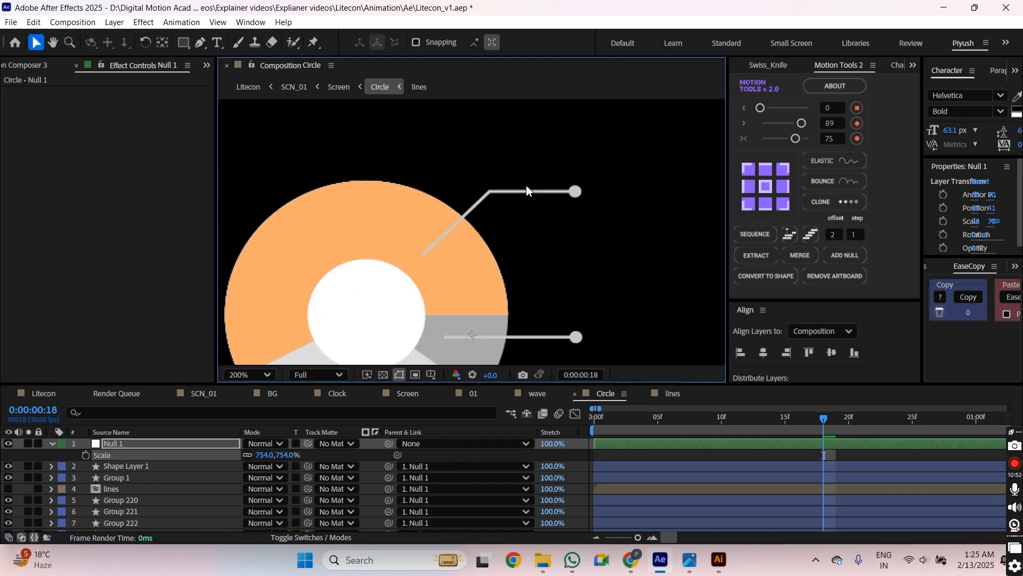
In the Screen composition, set the scale of Layer 20 to 14%.
left_click(536, 270)
scroll(472, 235, "down", 4)
key("Return")
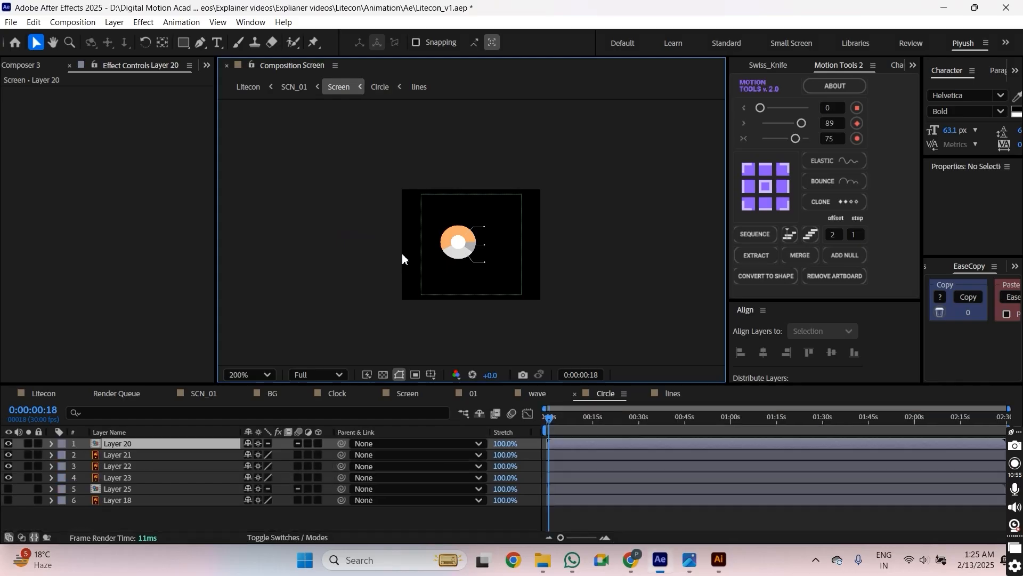
scroll(499, 237, "down", 1)
key("s")
left_click_drag(269, 460, 217, 465)
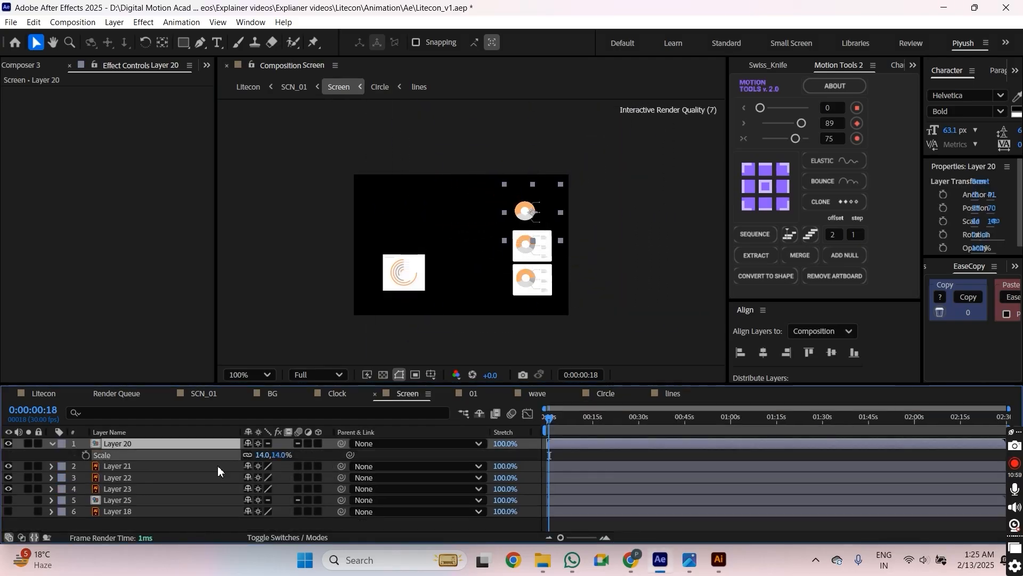
Reopen the Circle composition from Layer 20, then lock and hide the Null 1 layer.
double_click(164, 445)
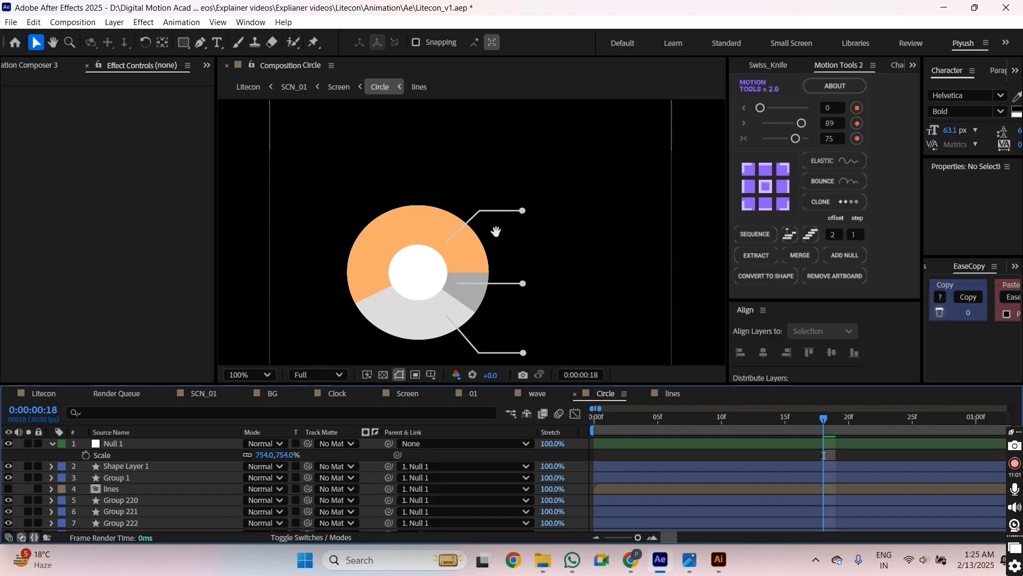
scroll(495, 231, "up", 1)
scroll(478, 252, "down", 2)
left_click(229, 444)
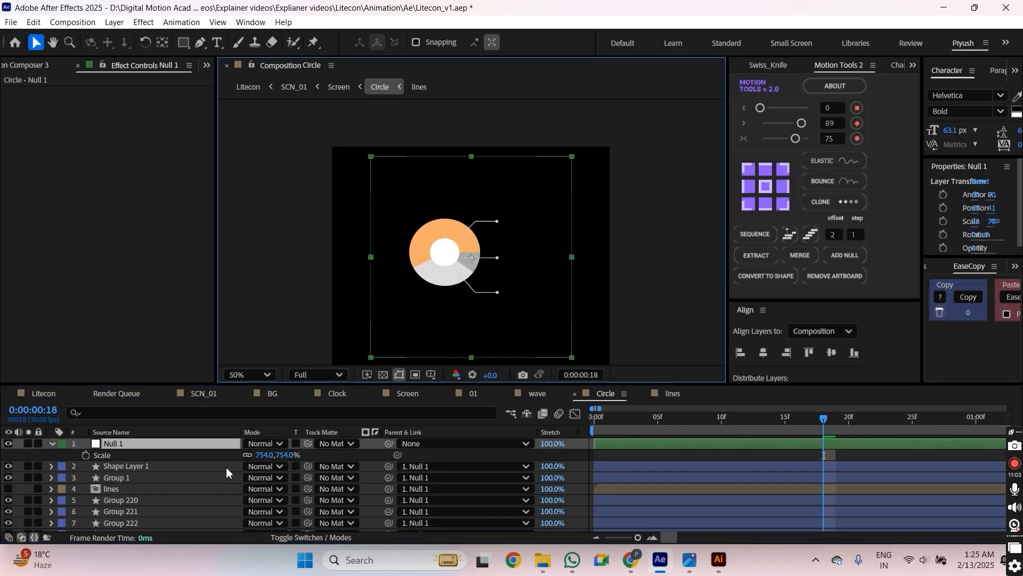
left_click(37, 443)
left_click(8, 444)
Try stroke widths of 5, 2 and 1 px on Shape Layer 1, the upper callout line, and set it to 0.5 px.
scroll(494, 215, "up", 1)
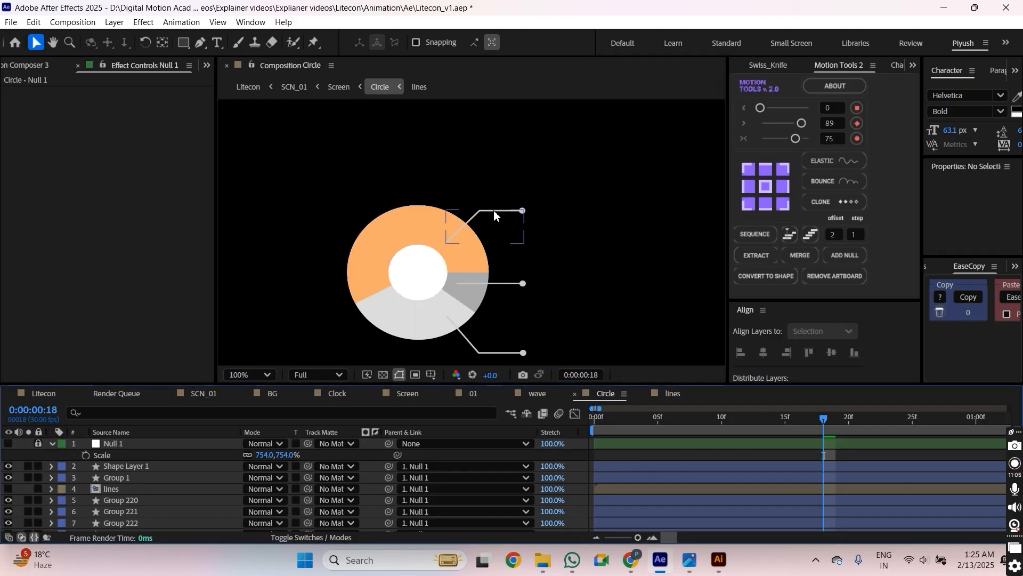
left_click(495, 214)
scroll(497, 229, "up", 2)
left_click(594, 42)
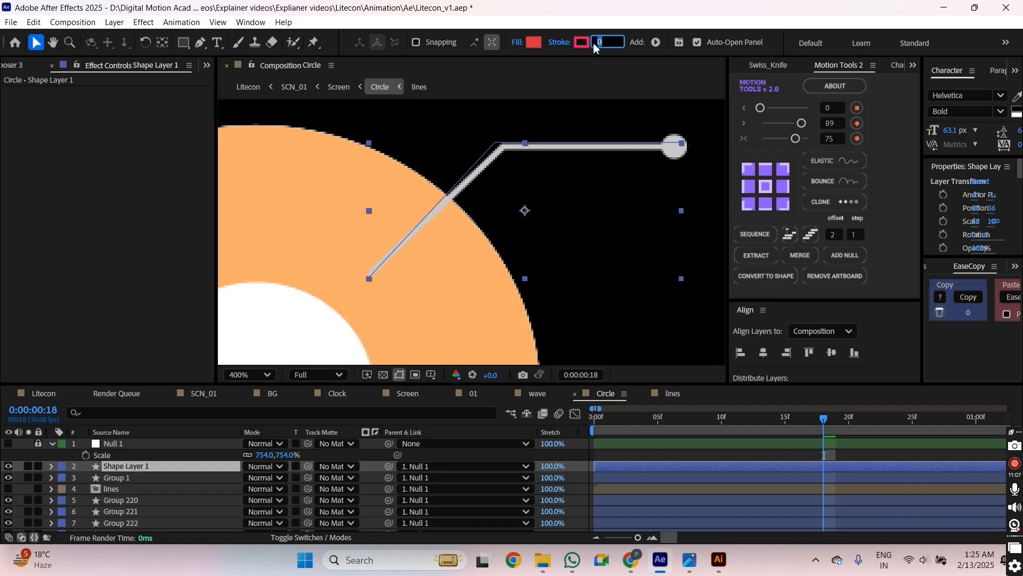
type("5")
key("Return")
left_click(594, 44)
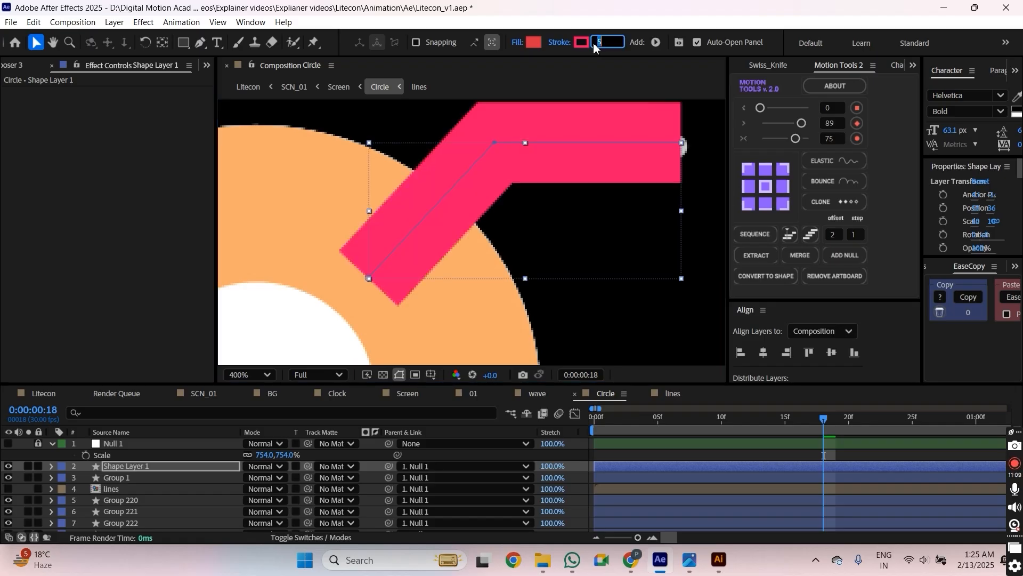
type("2")
key("Return")
left_click(595, 45)
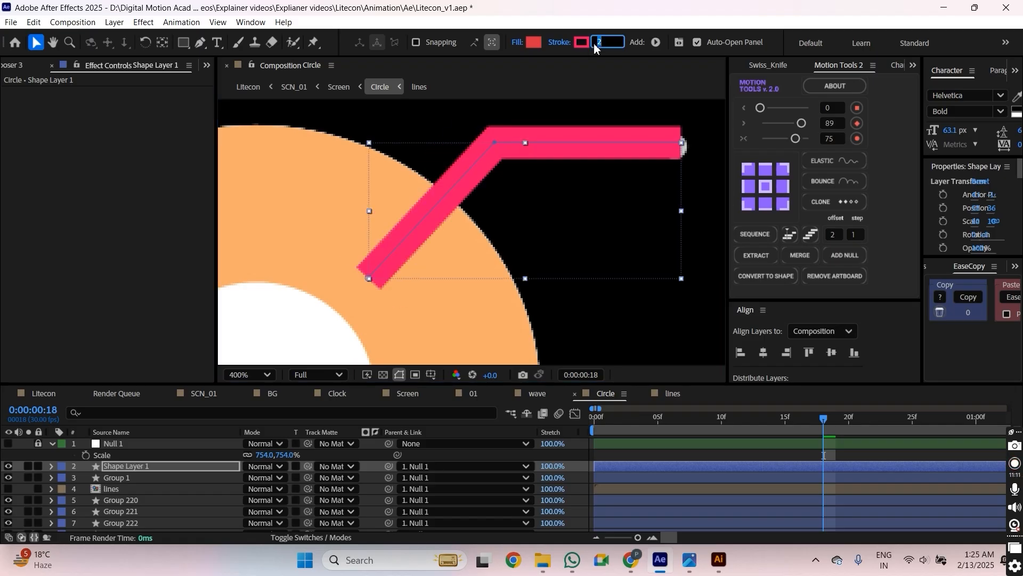
type("1")
key("Return")
scroll(564, 183, "up", 2)
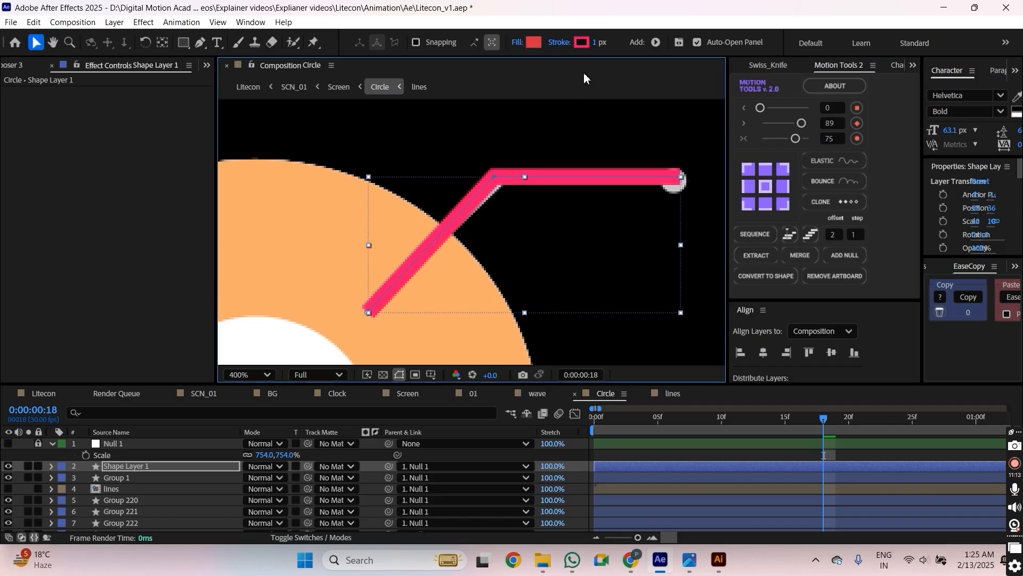
left_click(598, 44)
type("0.5")
key("Return")
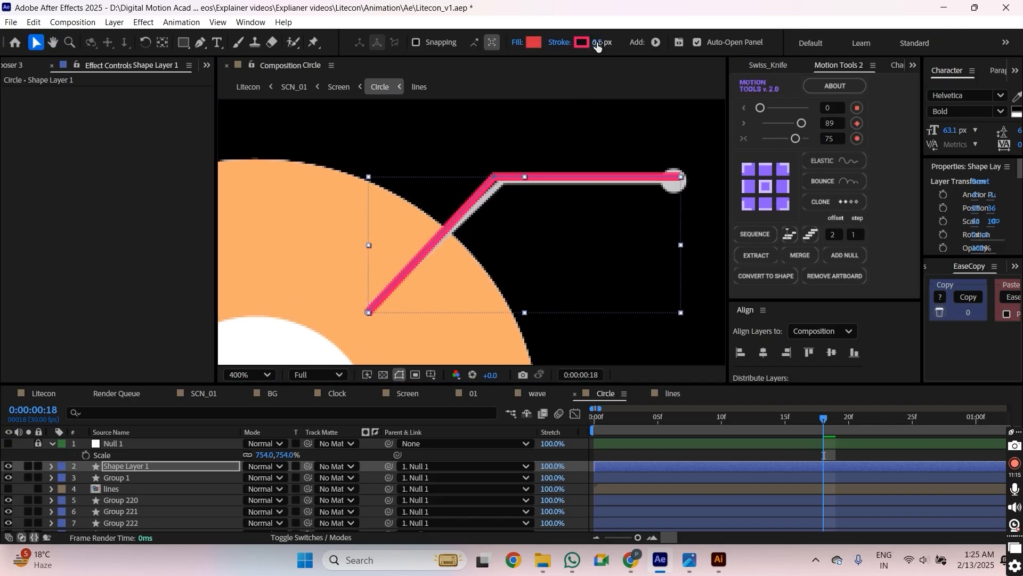
Move the pink Shape Layer 1 line upward, clear of the original grey callout line.
left_click_drag(567, 164, 568, 151)
key("ctrl+z")
left_click(558, 238)
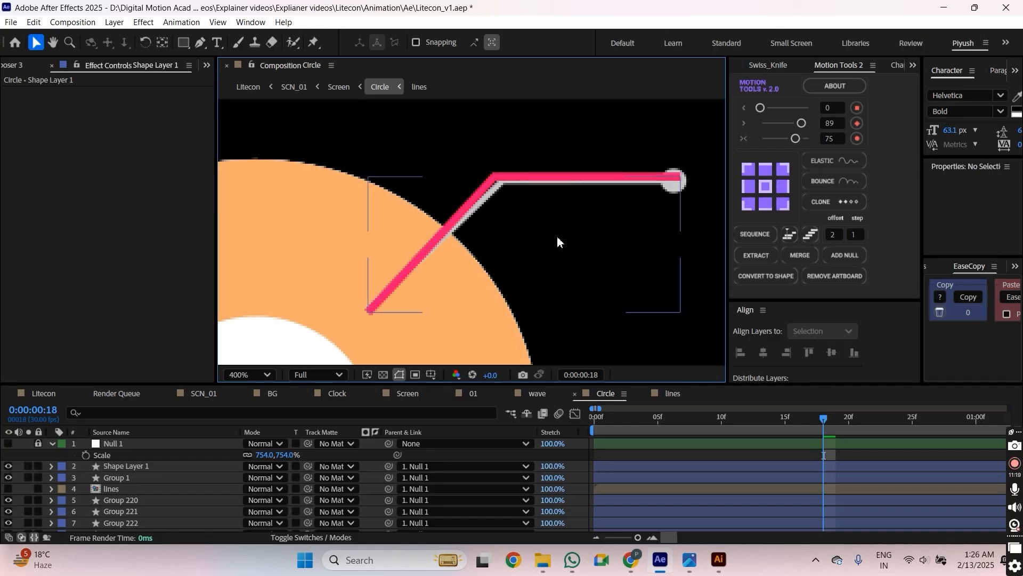
left_click_drag(564, 251, 562, 221)
Set the stroke color of Shape Layer 1 by sampling the grey dot at the end of the callout line.
left_click(582, 42)
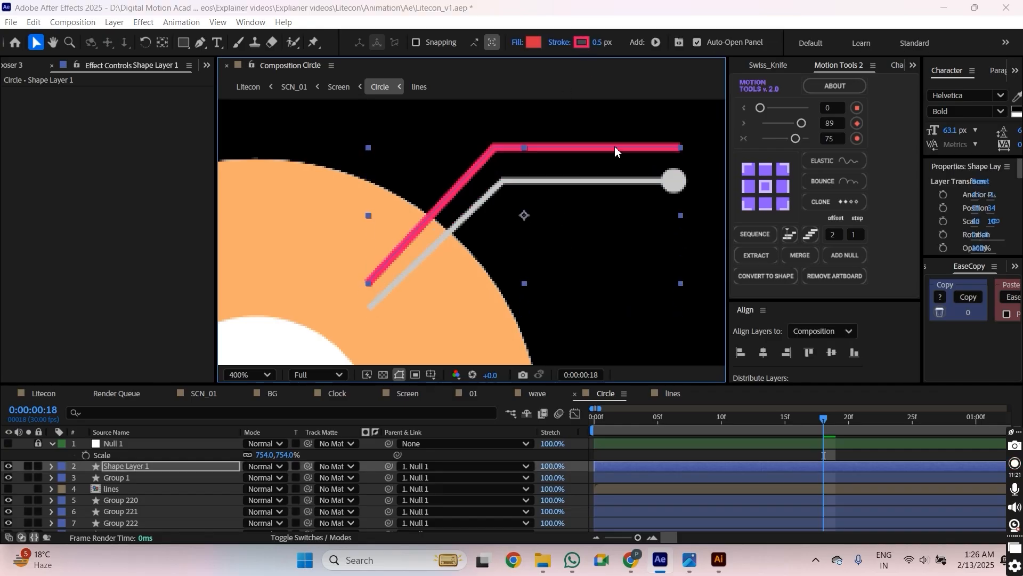
left_click_drag(631, 166, 536, 206)
left_click(544, 294)
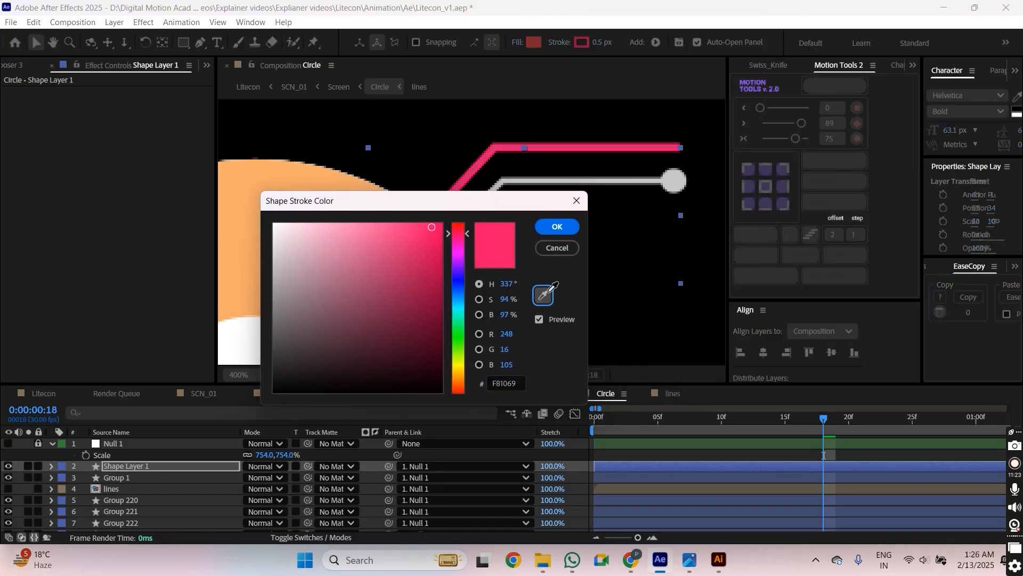
left_click(674, 182)
left_click(563, 229)
scroll(429, 304, "down", 4)
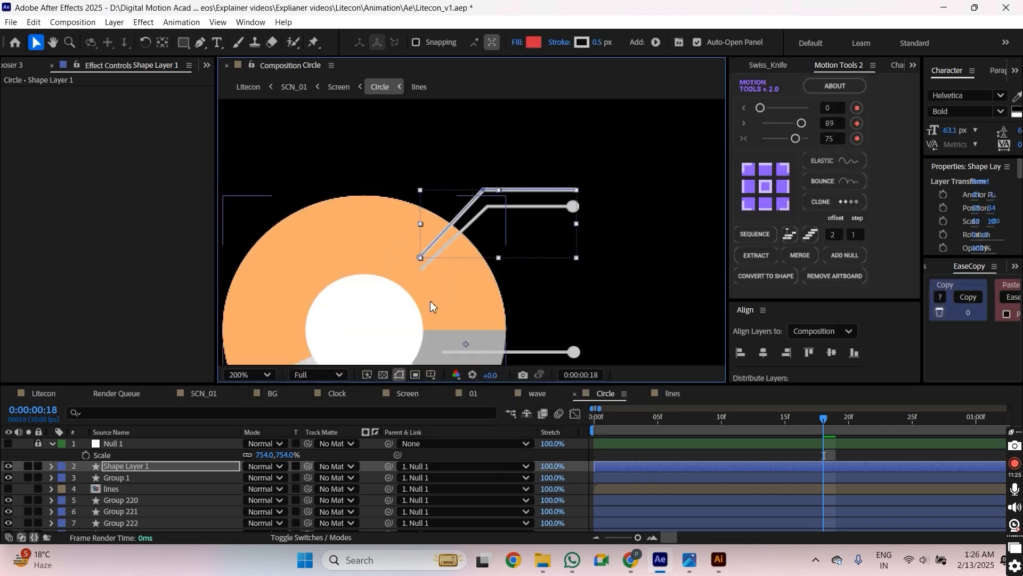
Nudge the Shape Layer 1 line back down so its lower end meets the original callout line.
scroll(468, 244, "up", 2)
scroll(467, 243, "up", 1)
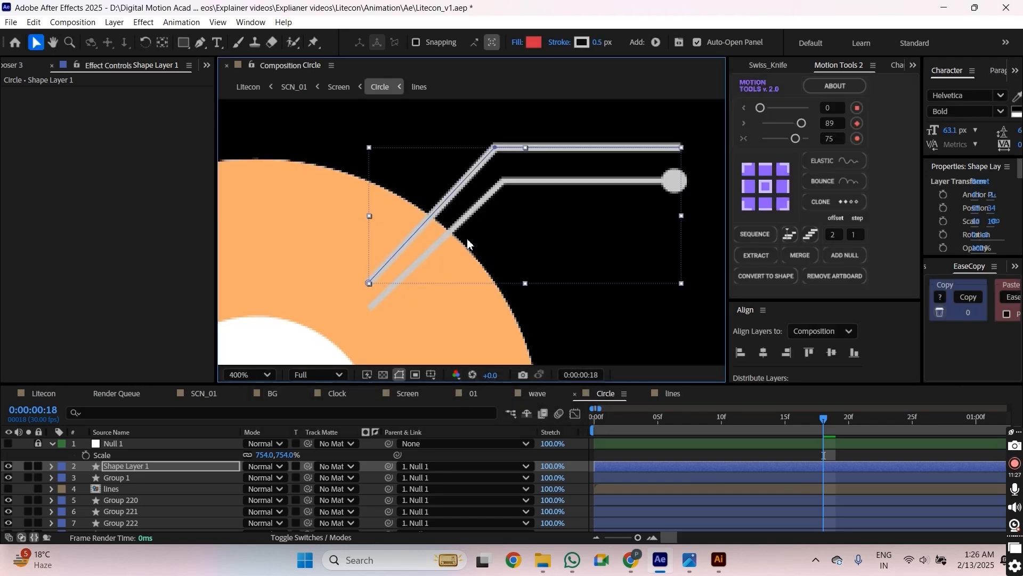
scroll(507, 208, "up", 1)
key("Down")
key("Down")
key("Down")
key("Down")
key("Down")
key("Down")
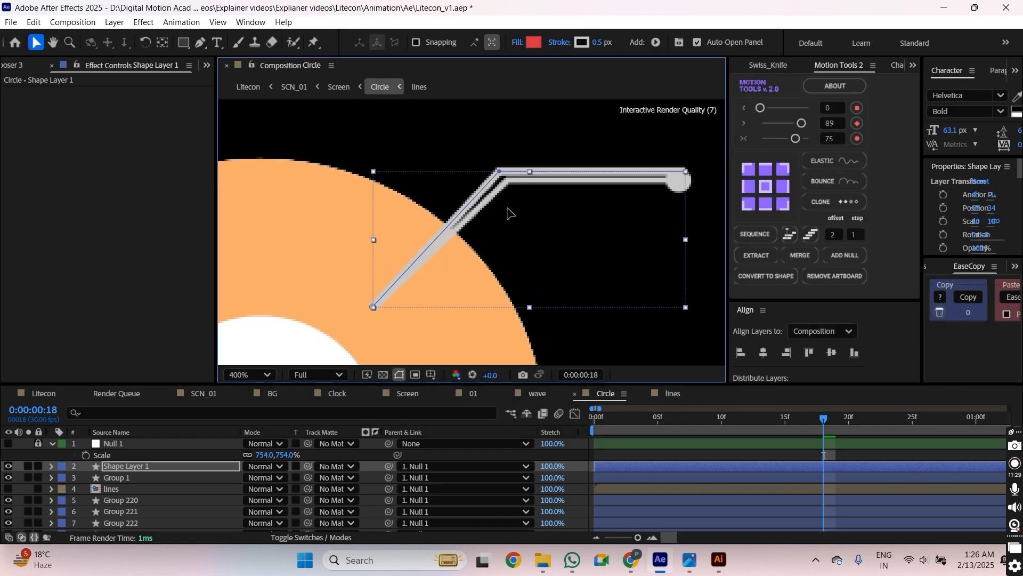
Nudge the bend and outer end points of Path 1 in Shape Layer 1 down onto the original callout line.
left_click(167, 467)
key("u")
key("u")
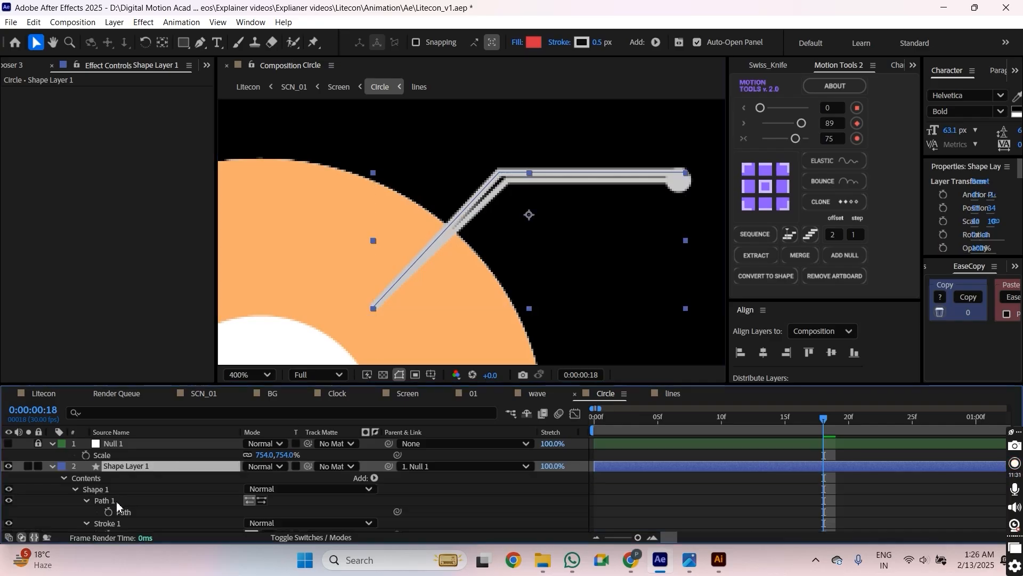
left_click(122, 503)
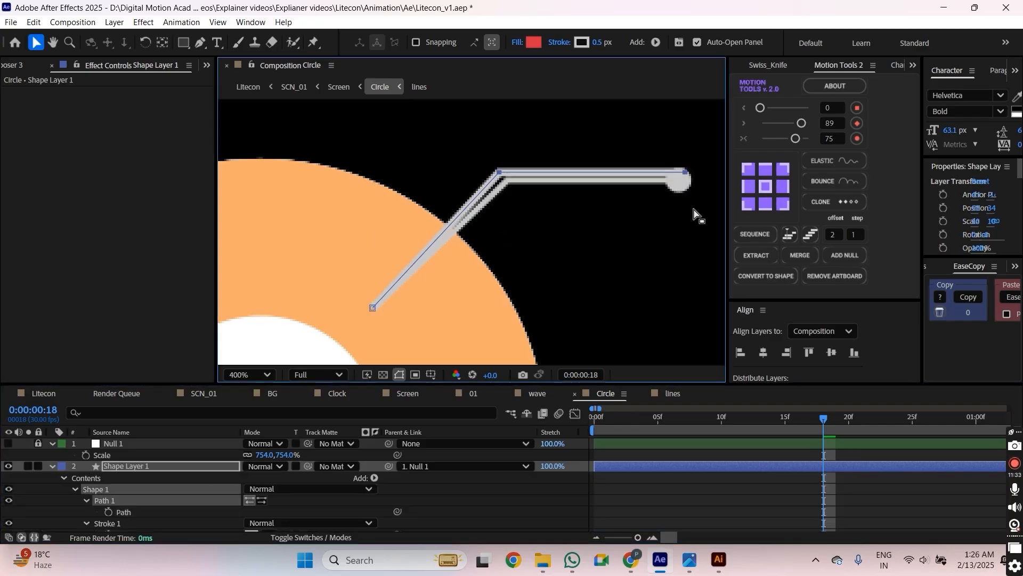
key("Down")
key("Down")
key("Down")
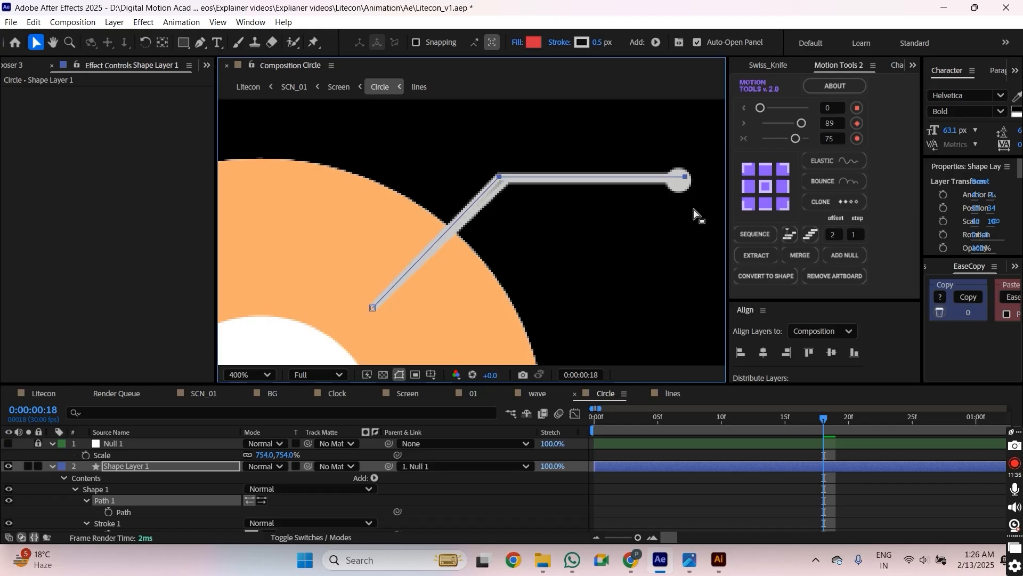
key("Down")
key("Down")
key("Down")
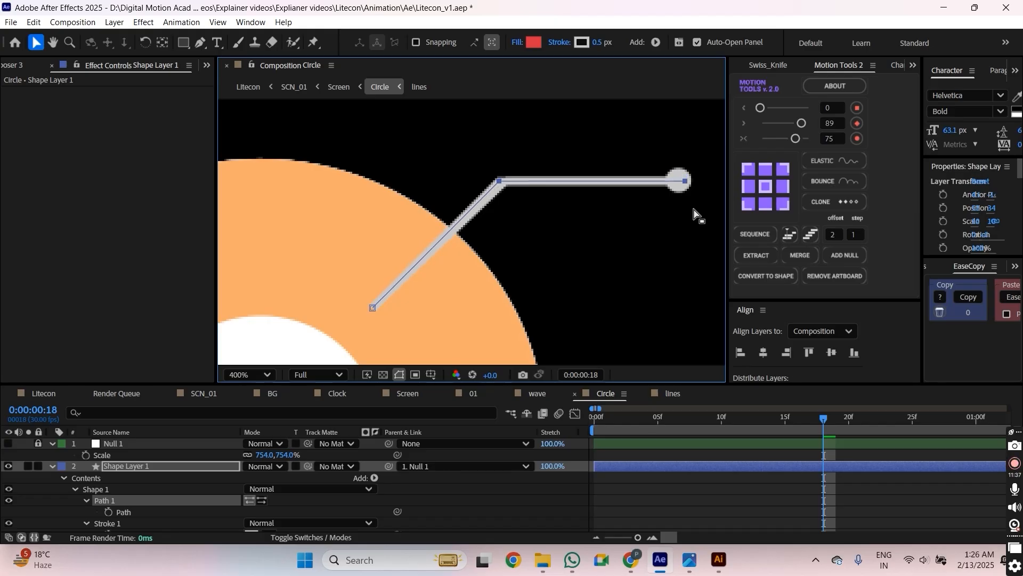
At frame 0, add Trim Paths to Shape Layer 1.
left_click(109, 468)
left_click_drag(669, 418, 520, 435)
left_click(375, 477)
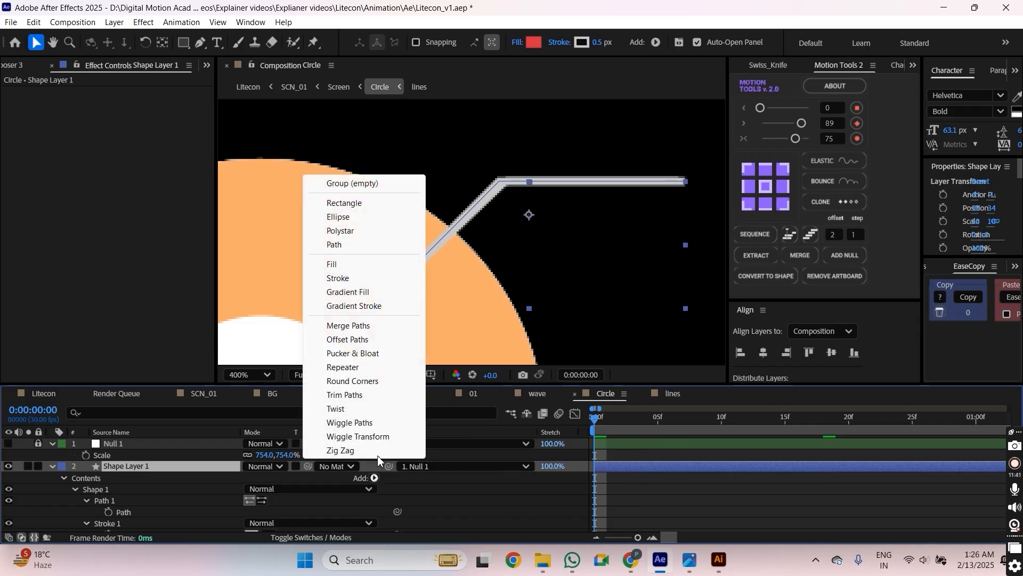
left_click(352, 394)
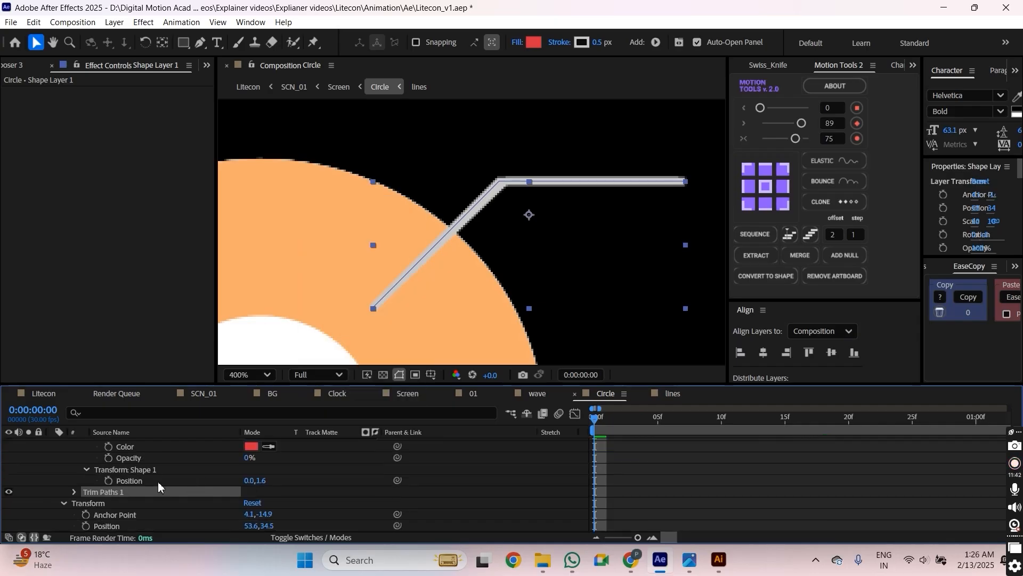
Keyframe the Trim Paths End value from 0% at frame 0 to 100% at frame 20.
left_click(74, 491)
left_click_drag(255, 474, 200, 467)
left_click(102, 471)
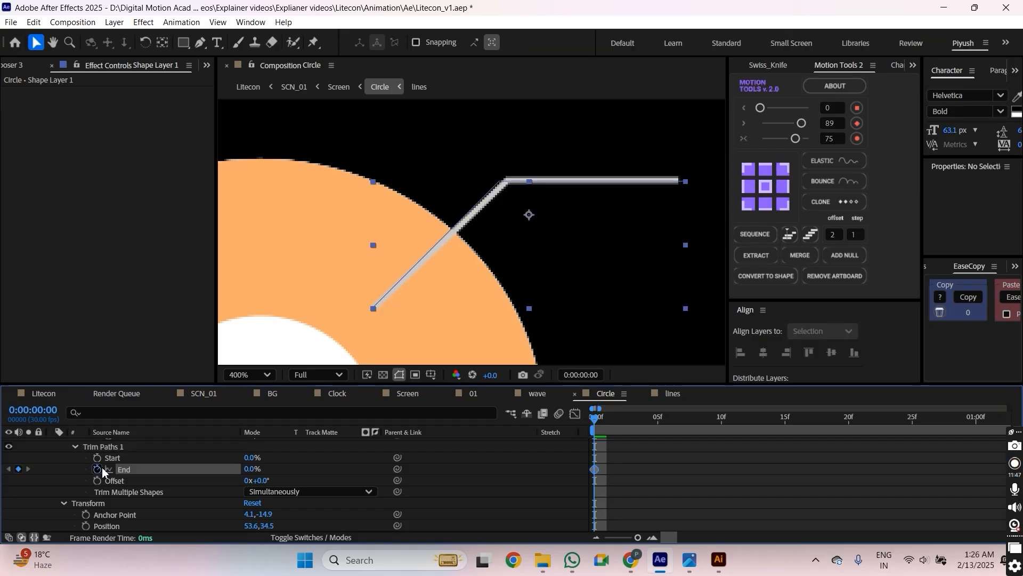
key("shift+Page_Down")
key("shift+Page_Down")
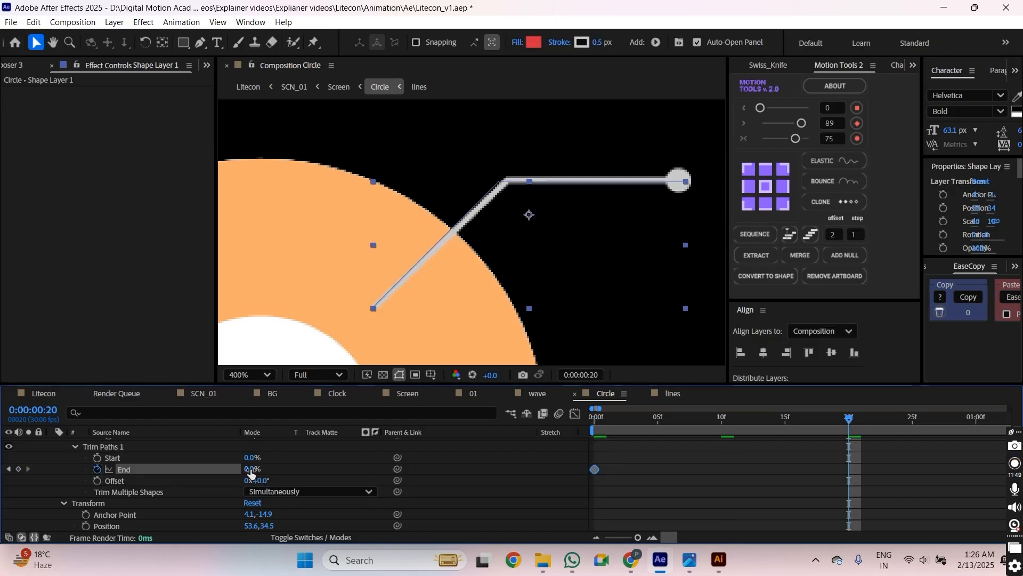
left_click_drag(250, 472, 543, 466)
Ease the two End keyframes and shape their speed curve for a fast start, with 100% influence on the last keyframe.
left_click_drag(895, 461, 546, 505)
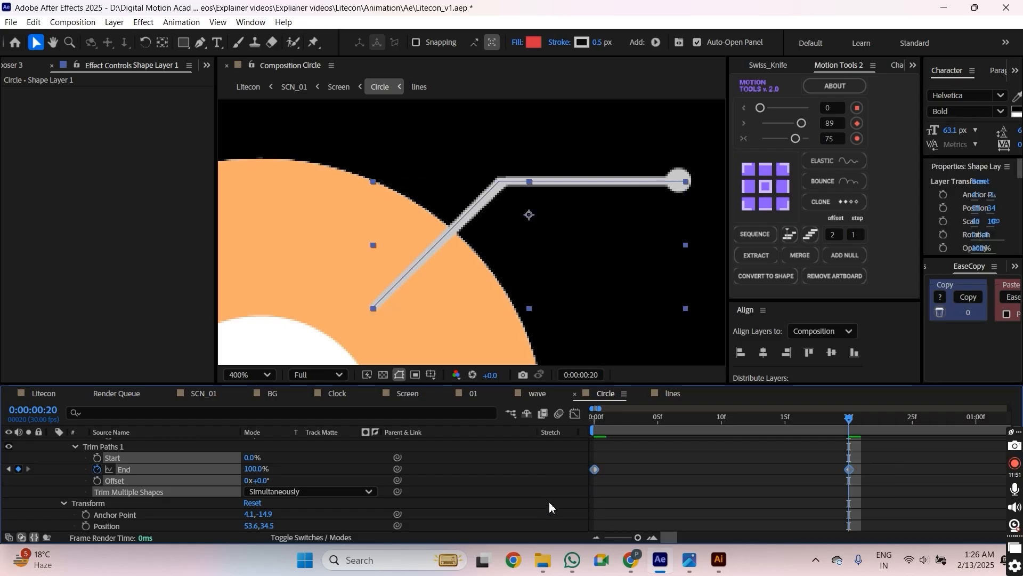
left_click(575, 414)
left_click(94, 487)
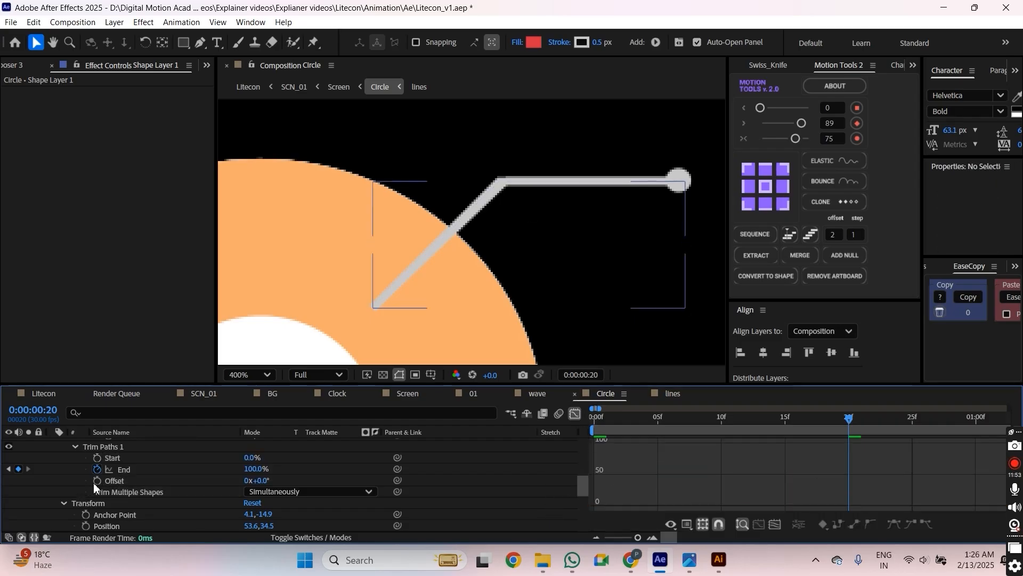
left_click(123, 469)
left_click_drag(805, 506, 721, 505)
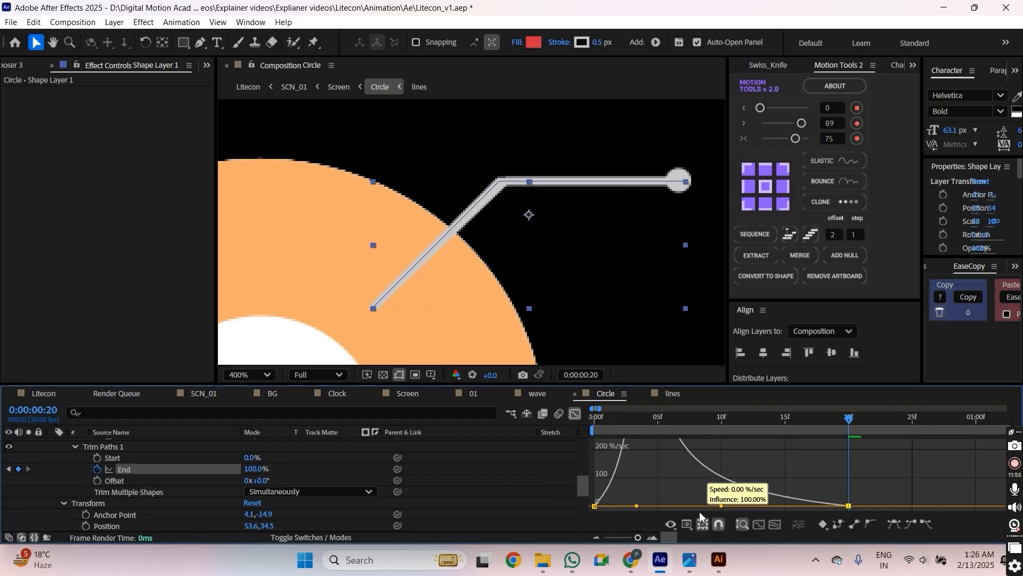
left_click_drag(637, 505, 630, 505)
left_click_drag(639, 418, 591, 420)
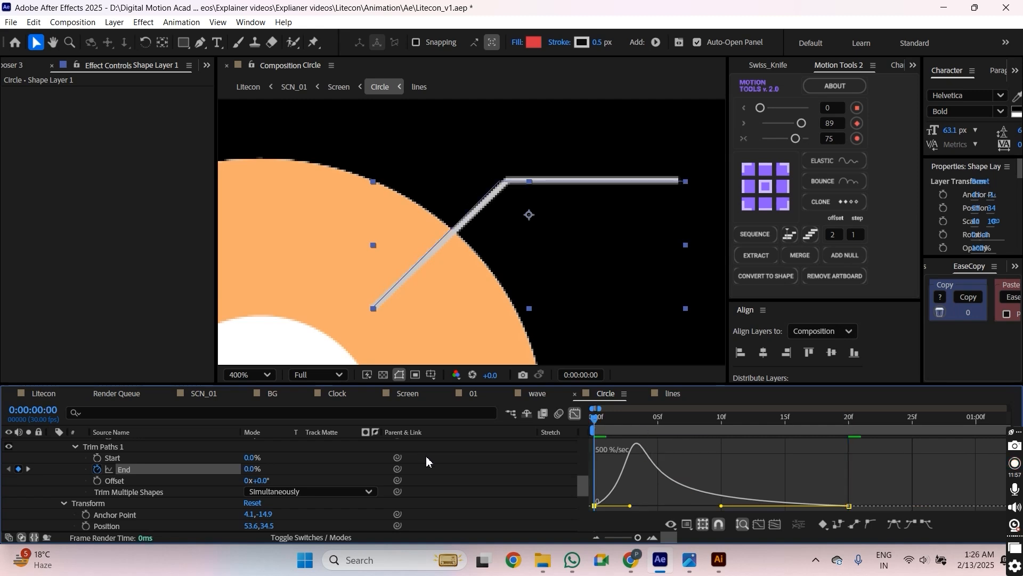
Reveal the keyframed properties of all layers and delete Group 25, the original upper callout line.
left_click(427, 462)
key("u")
left_click(546, 181)
scroll(570, 298, "down", 1)
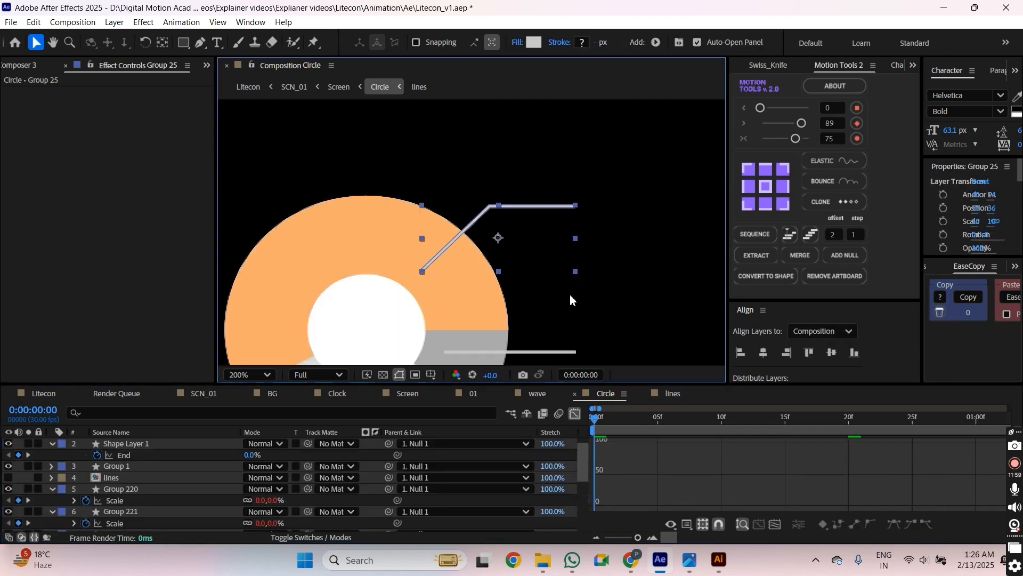
left_click(570, 300)
scroll(37, 495, "up", 1)
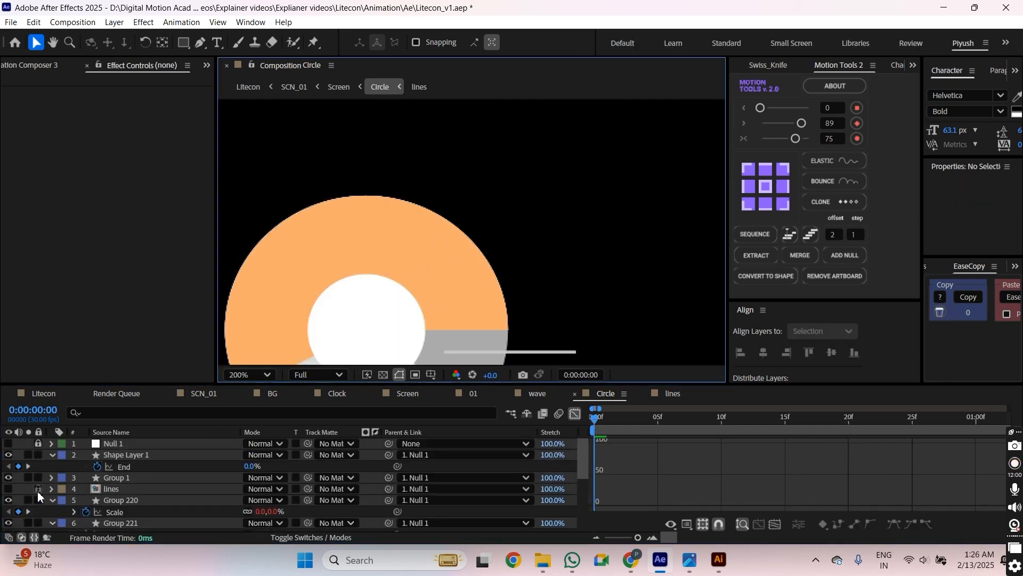
Preview the callout line's draw-on animation in the layer timeline and inspect the line at its End keyframe on frame 20.
left_click(574, 413)
key("comma")
key("space")
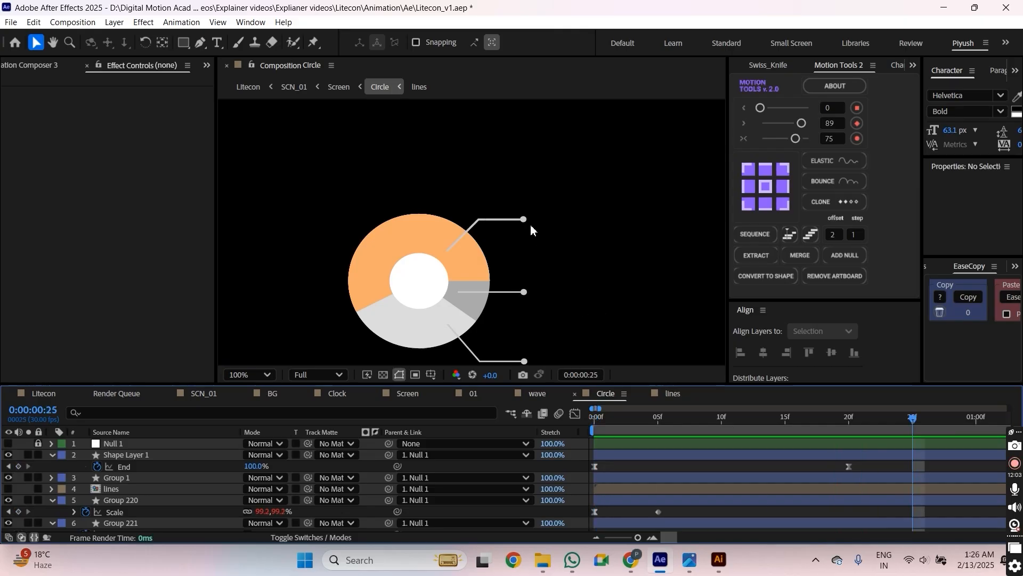
key("period")
key("minus")
key("j")
key("period")
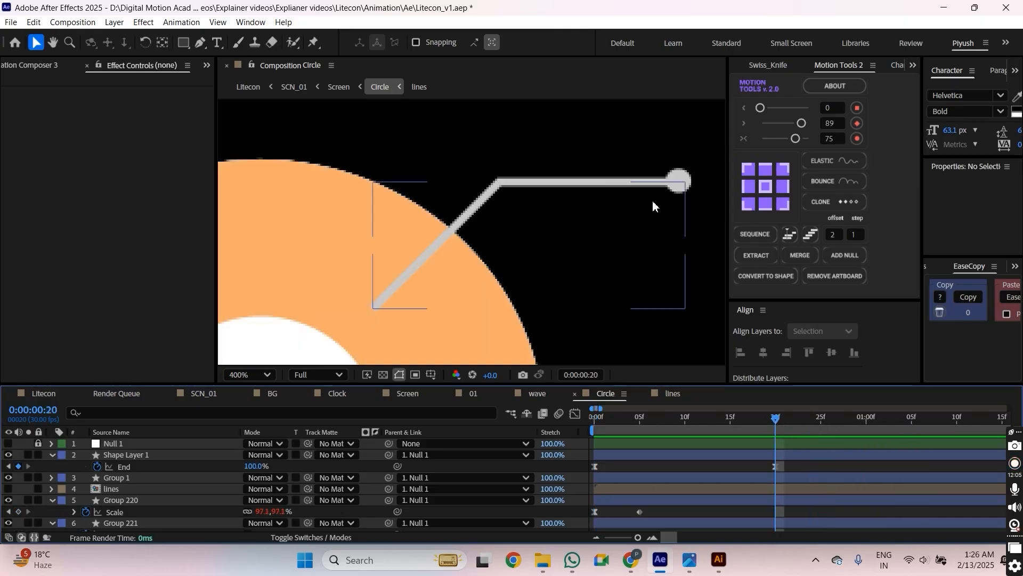
Start the upper callout's dot layer, Group 222, at frame 20 and move it directly above Shape Layer 1 in the stack.
left_click(676, 182)
left_click(746, 452)
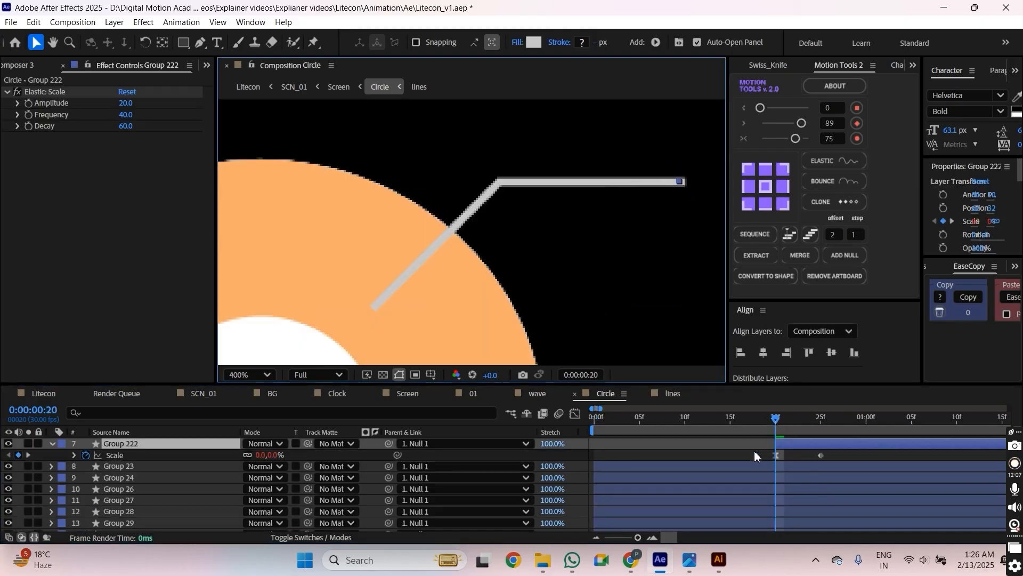
scroll(755, 456, "up", 4)
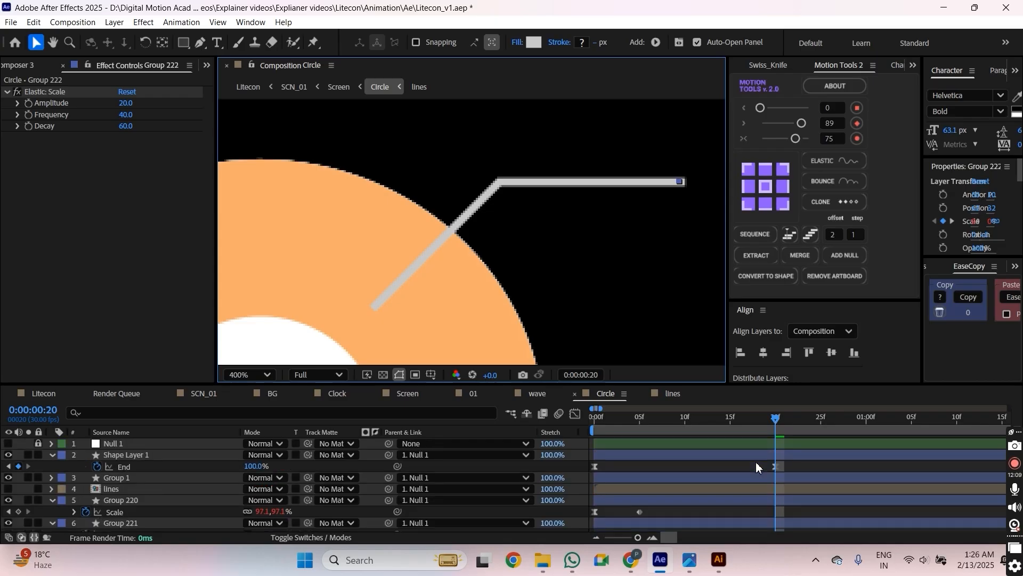
key("ctrl+]")
key("ctrl+]")
key("ctrl+]")
key("ctrl+]")
key("ctrl+]")
scroll(756, 472, "down", 3)
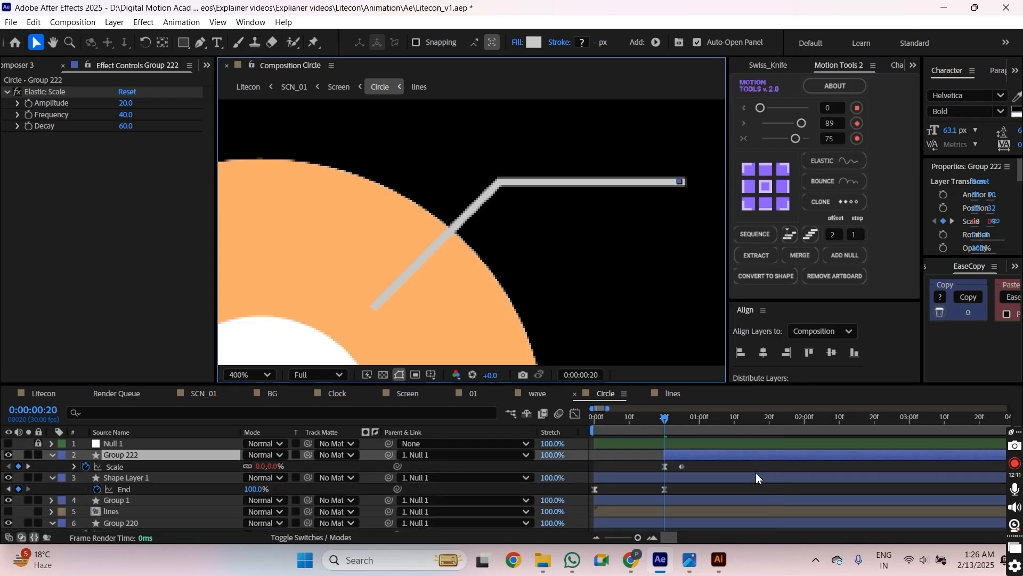
Save the project, then shift Group 222 to start at frame 17 and preview the dot's timing against the line.
key("ctrl+s")
left_click_drag(604, 419, 586, 415)
scroll(484, 291, "down", 1)
key("space")
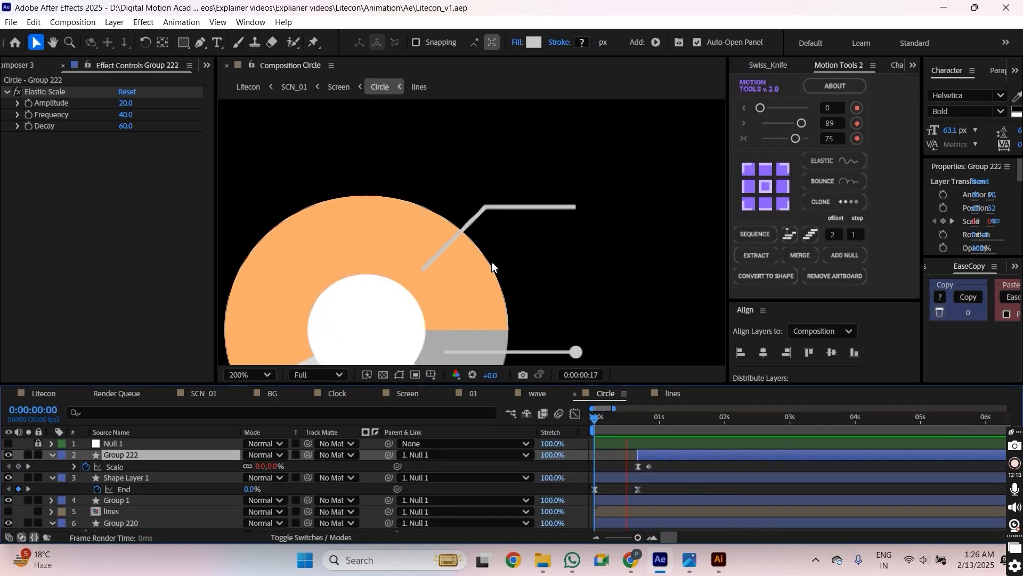
scroll(635, 468, "up", 4)
left_click_drag(645, 461, 620, 439)
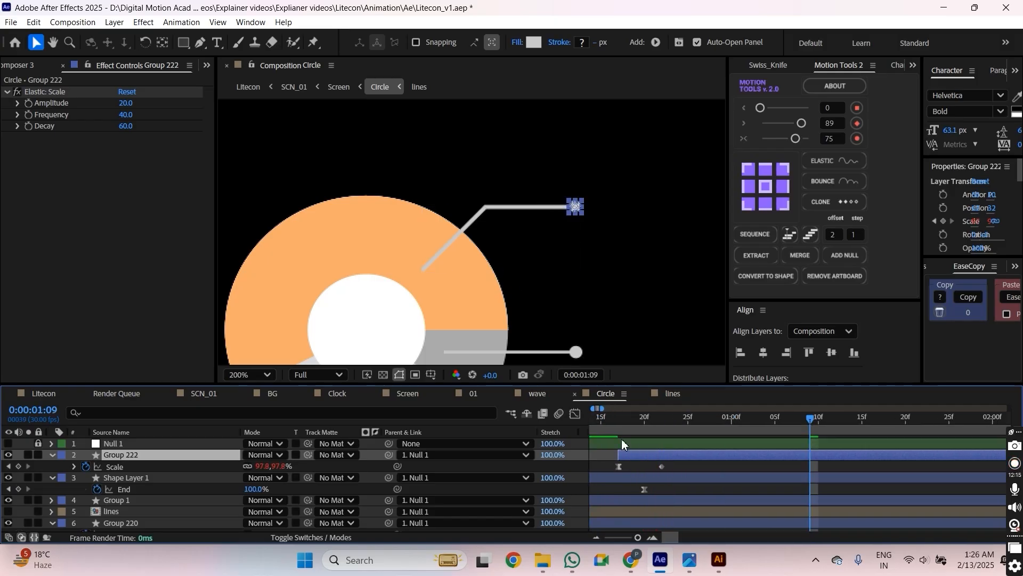
key("space")
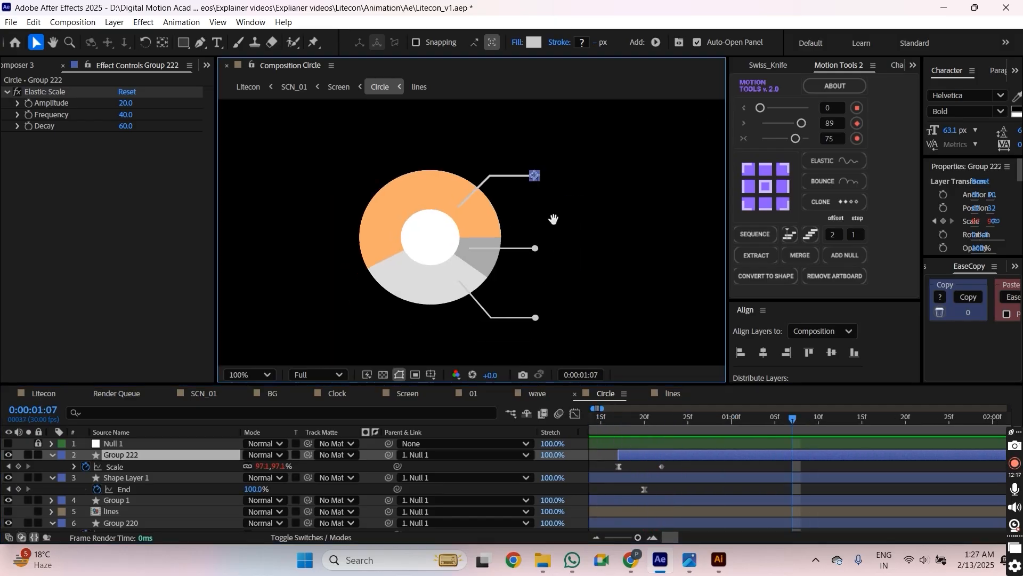
Duplicate the upper callout line, Shape Layer 1, and move the copy straight down toward the middle dot.
left_click(495, 193)
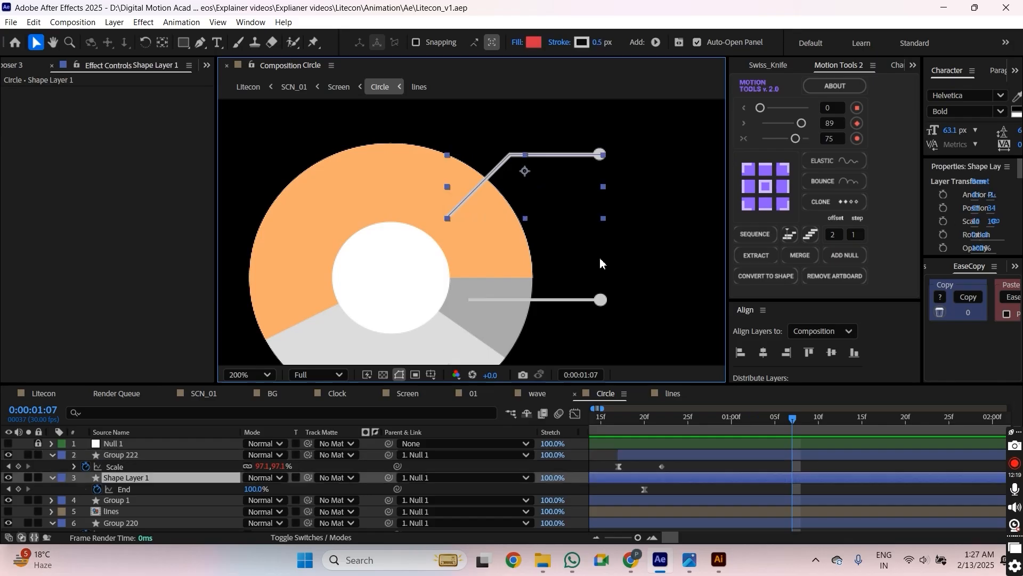
left_click_drag(585, 294, 569, 265)
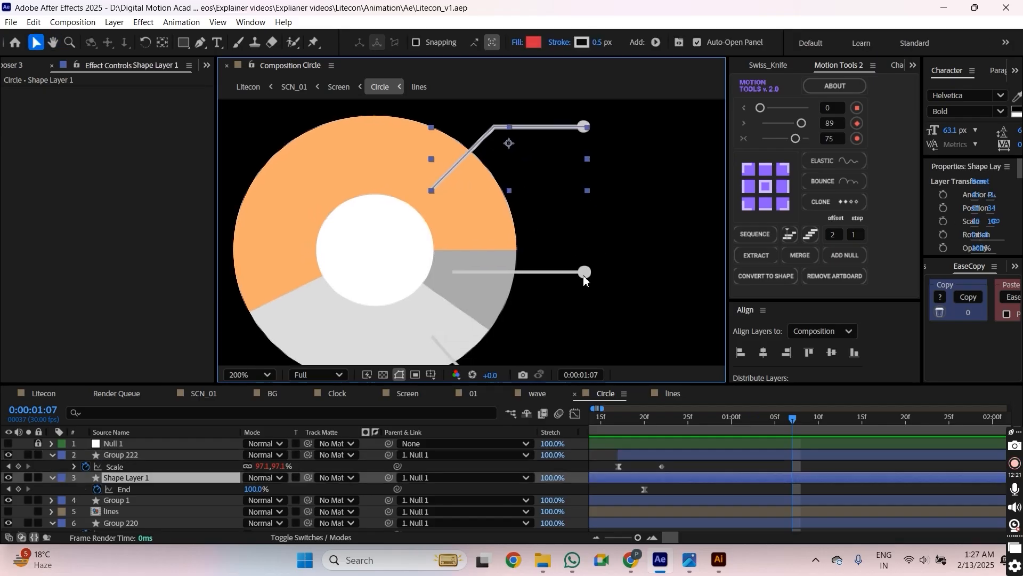
key("ctrl+d")
key("shift+Down")
key("shift+Down")
key("shift+Down")
key("shift+Down")
key("shift+Down")
key("shift+Down")
key("shift+Down")
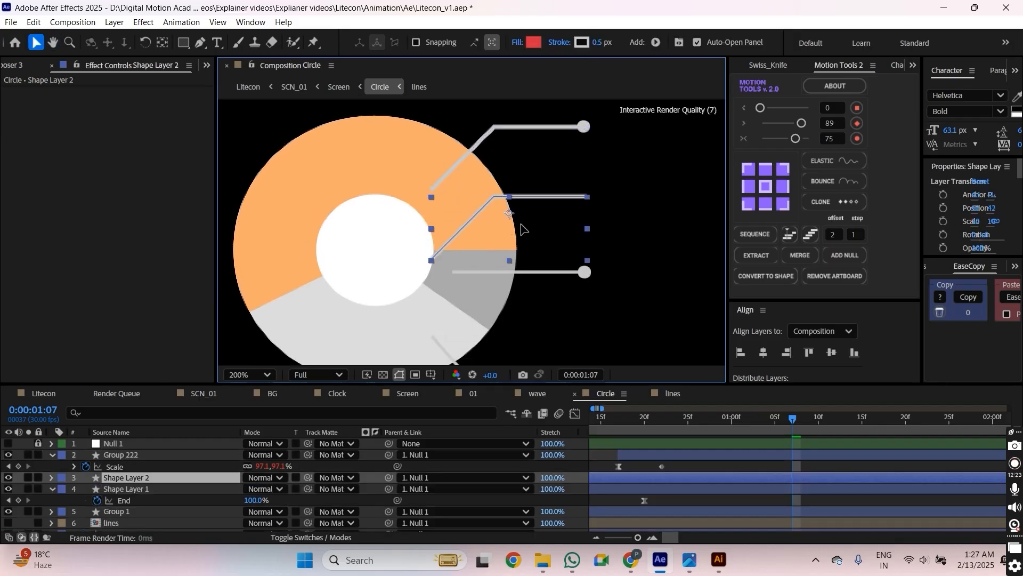
Bring Shape Layer 2 and the middle dot, Group 221, to the top of the layer stack.
left_click(585, 278, "shift")
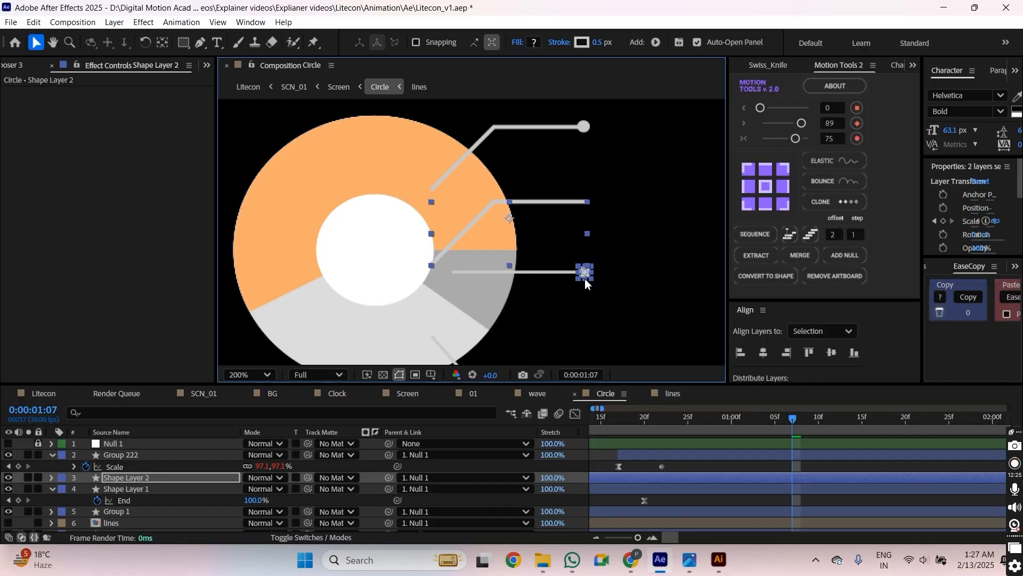
key("ctrl+shift+]")
left_click(531, 300)
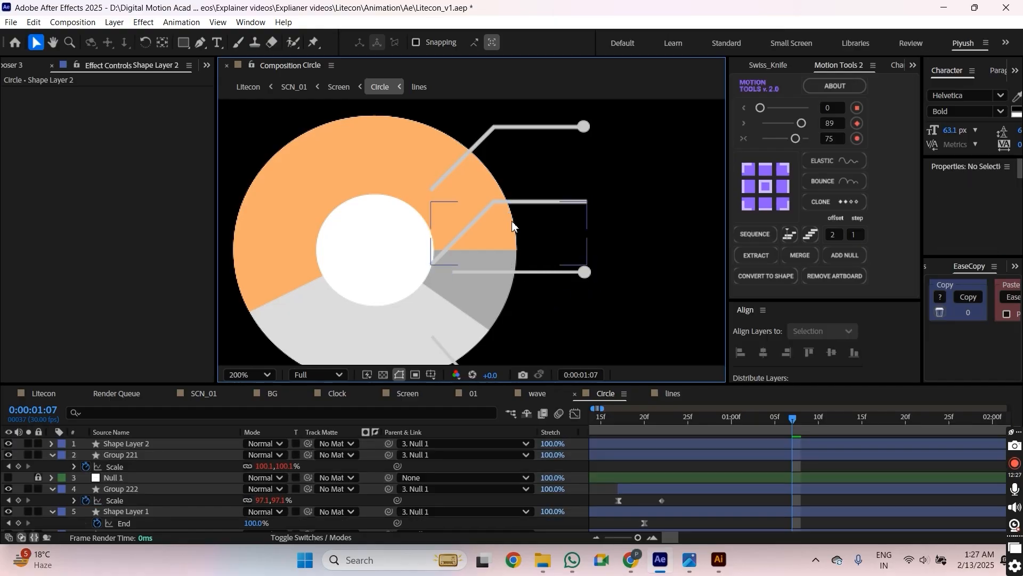
Reshape Shape Layer 2 into a straight line by deleting its diagonal end point and matching the remaining points to the middle callout line.
left_click(513, 226)
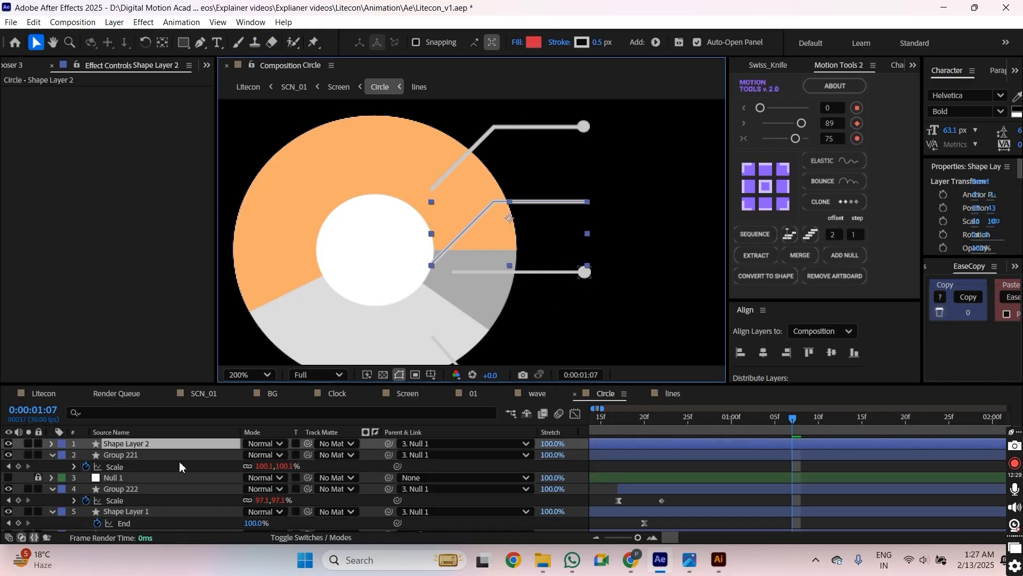
key("u")
key("u")
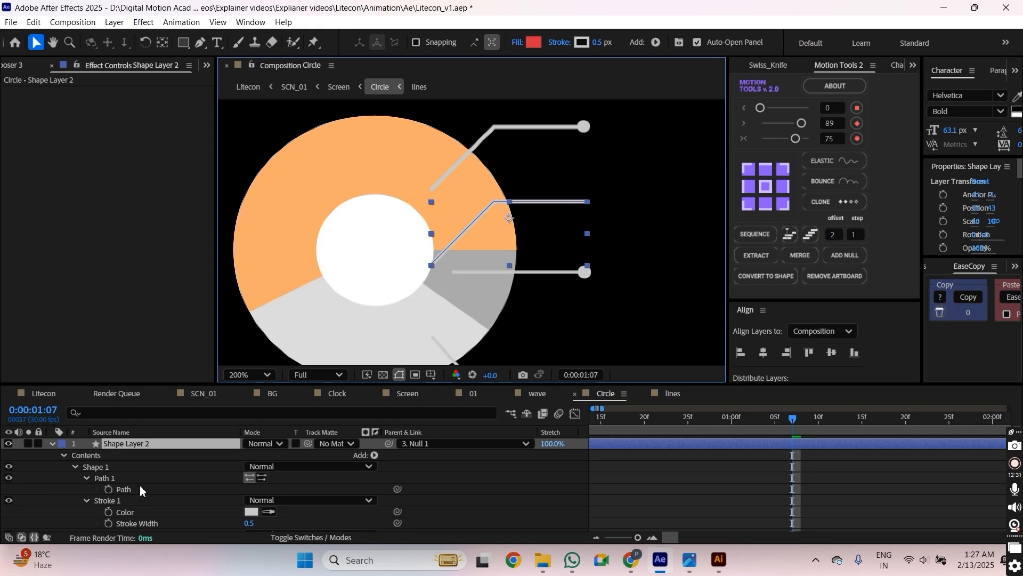
left_click(142, 486)
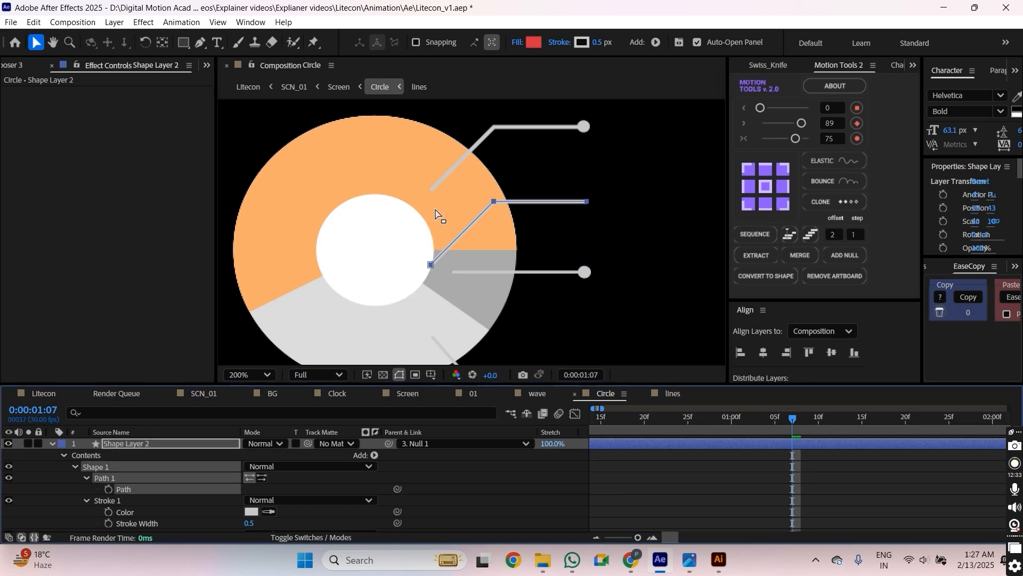
left_click_drag(482, 177, 516, 219)
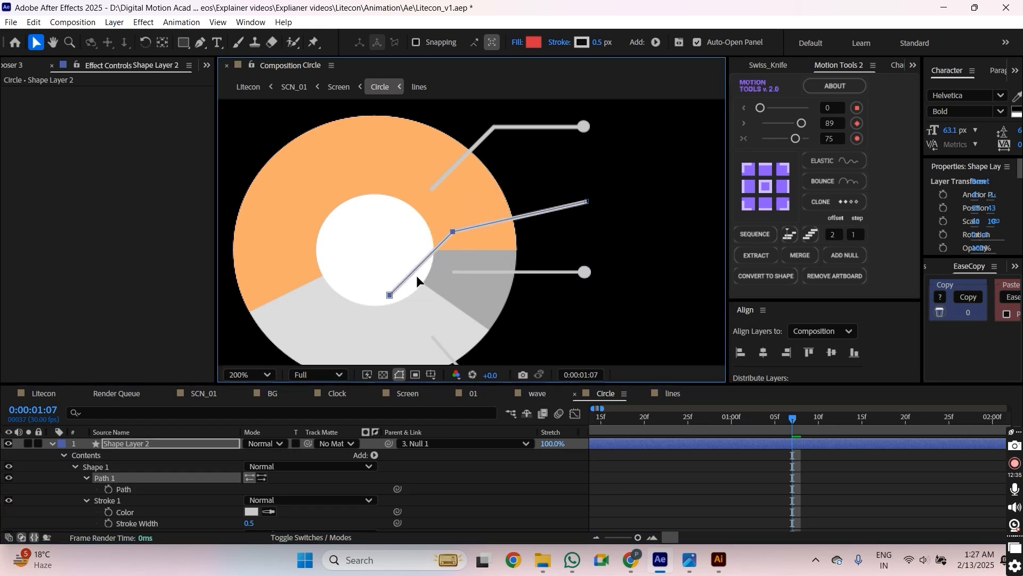
left_click(431, 265)
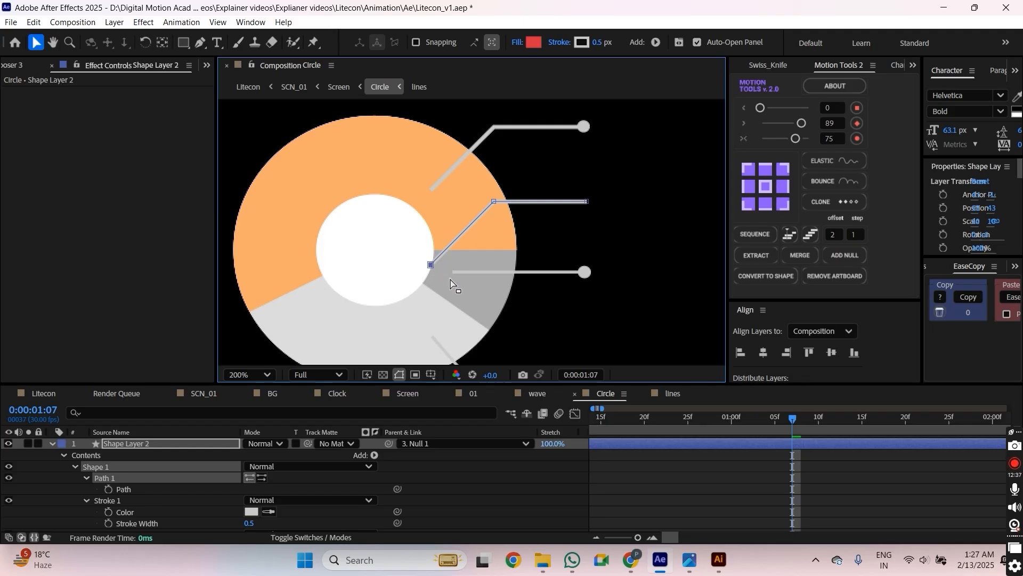
key("Delete")
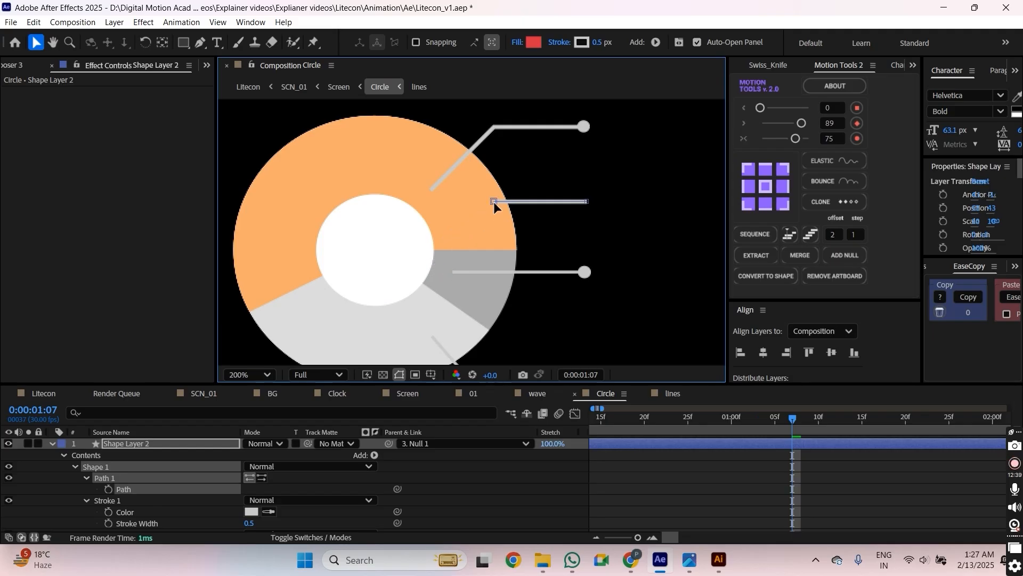
left_click_drag(497, 203, 457, 270)
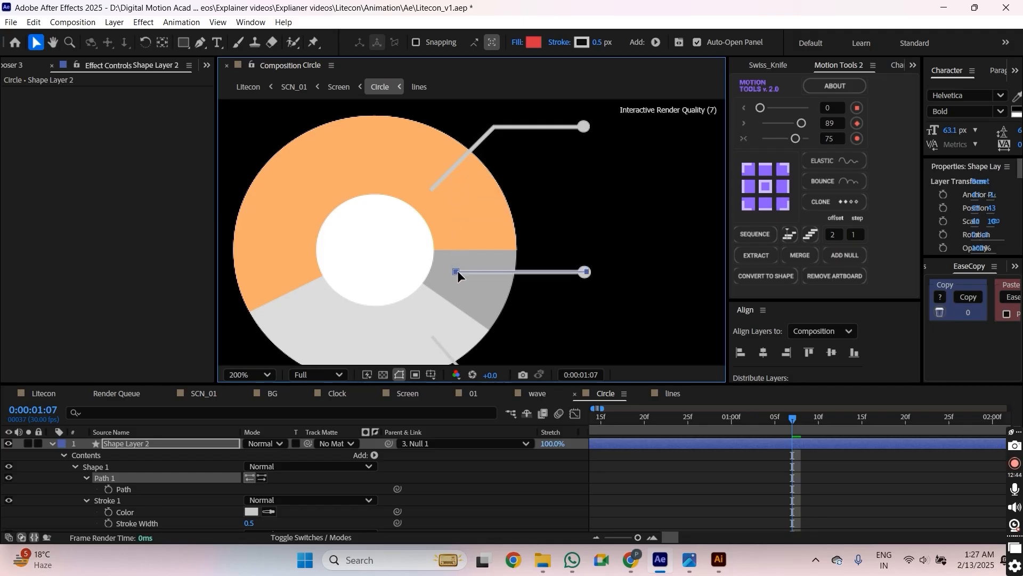
left_click(53, 444)
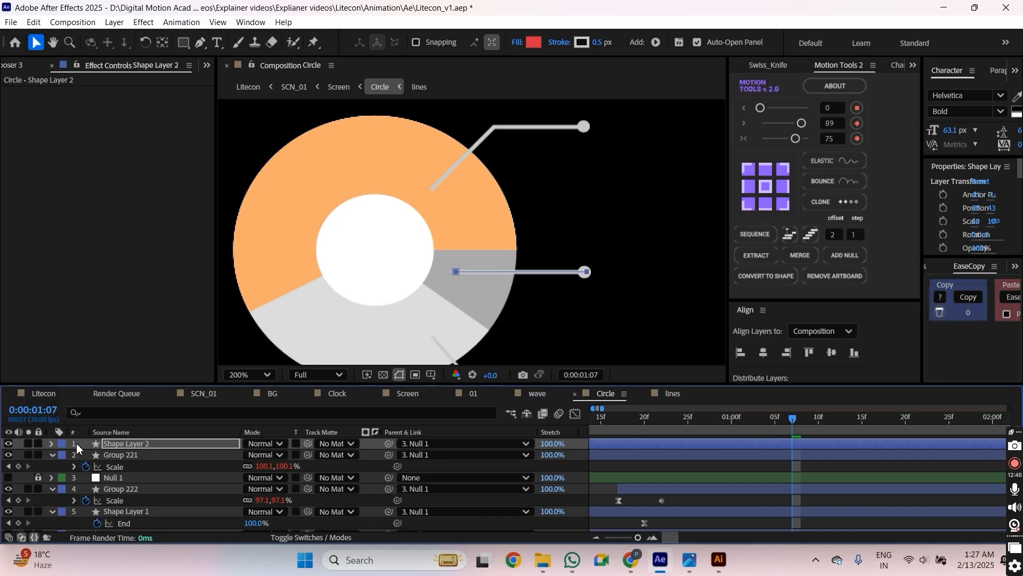
Place Group 221 above Shape Layer 2, start it at about frame 18, and preview the middle callout's animation.
left_click(685, 455)
scroll(685, 454, "down", 3)
left_click(669, 443)
key("u")
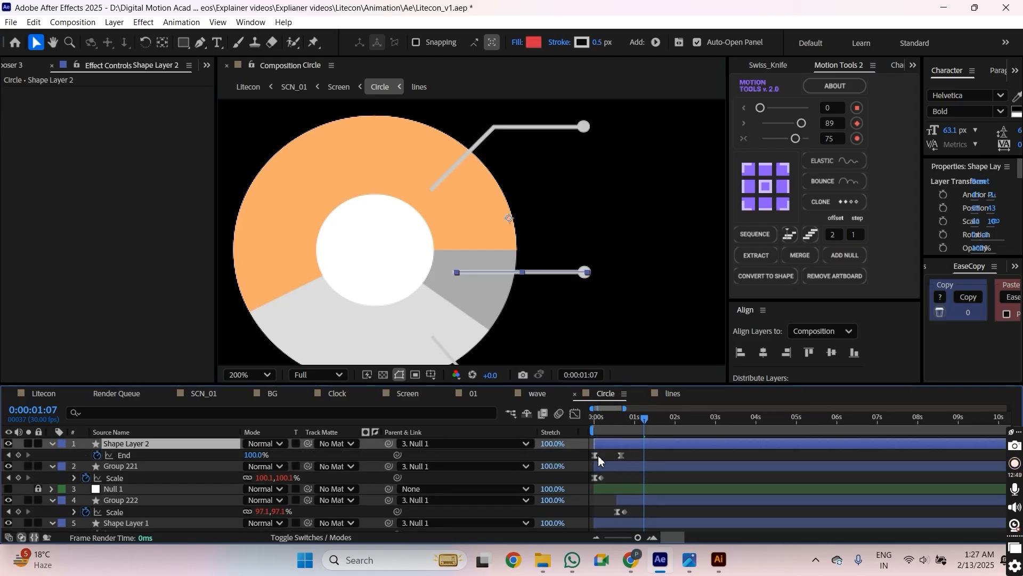
scroll(598, 456, "up", 1)
left_click_drag(606, 466, 654, 475)
key("ctrl+bracketright")
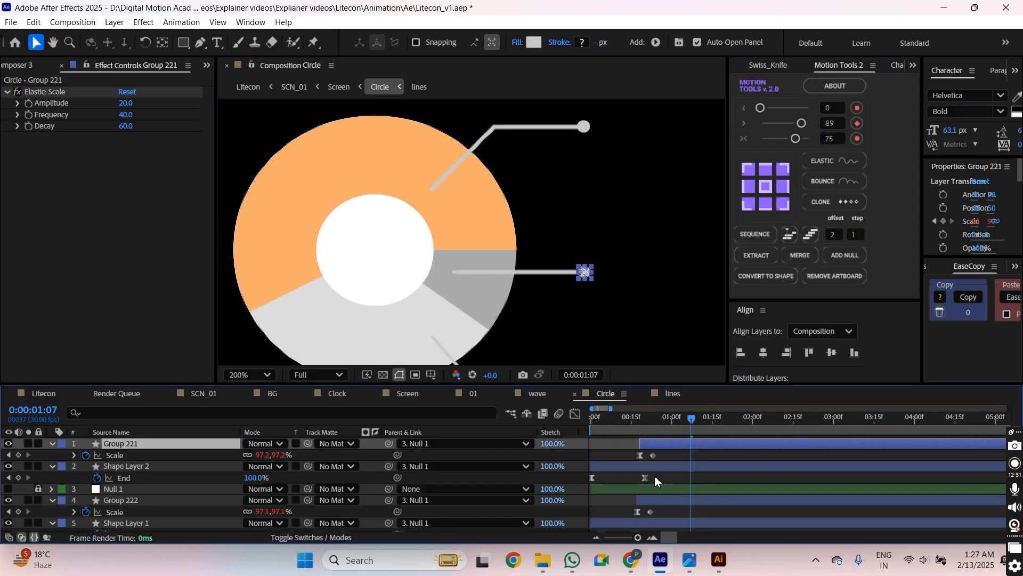
key("space")
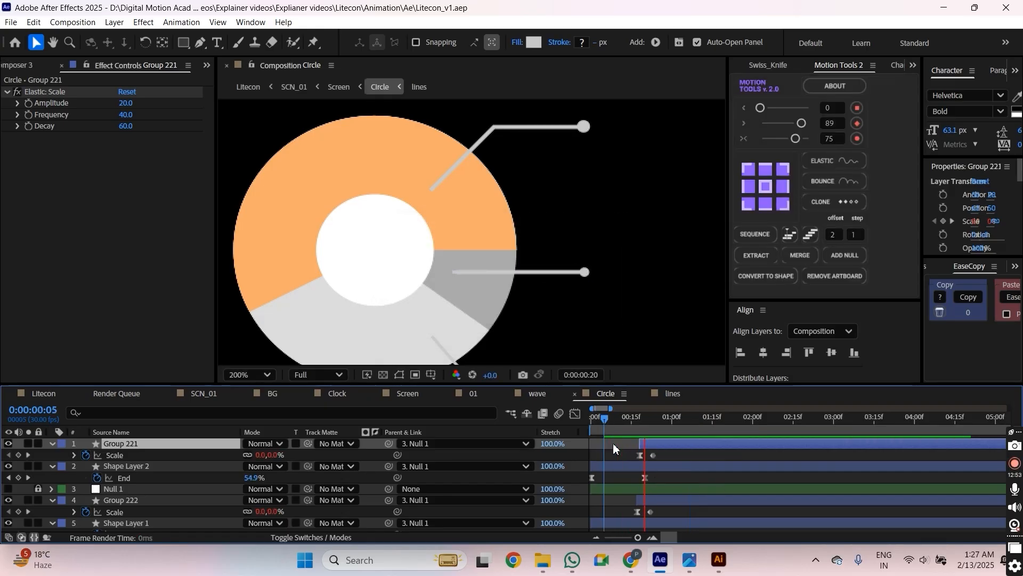
Temporarily hide Group 221 and Shape Layer 2 to delete the original middle callout line, and save the project.
left_click(641, 467, "shift")
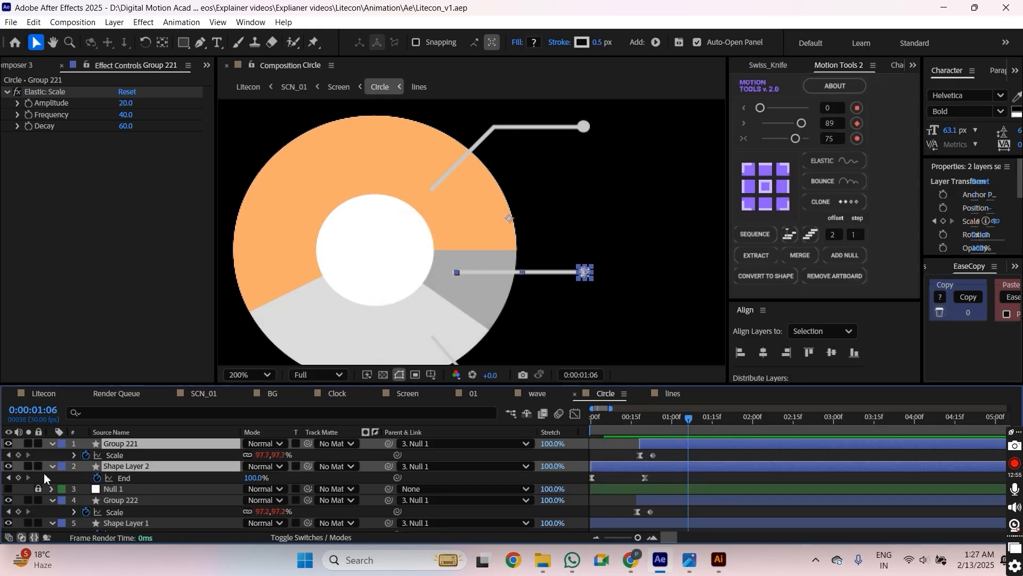
left_click(8, 466)
left_click(556, 272)
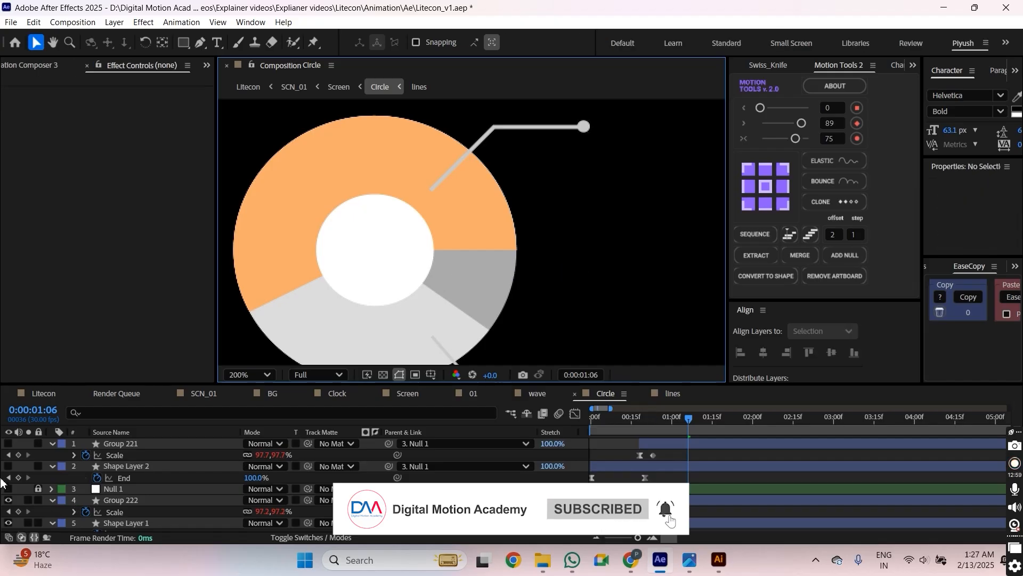
key("ctrl+s")
Duplicate Shape Layer 1 again and move the copy down to just below the middle callout line.
left_click(535, 126)
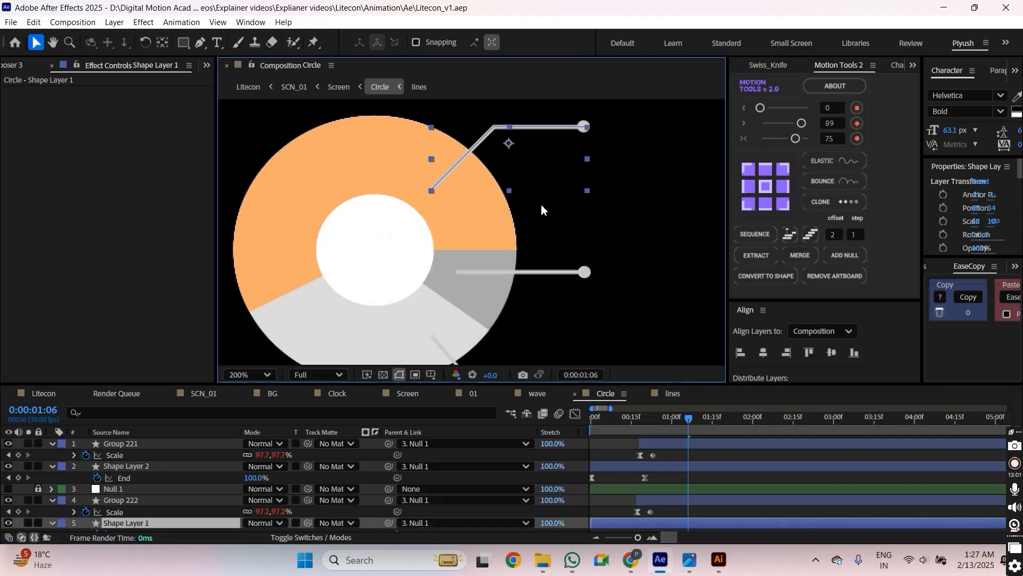
mouse_move(542, 206)
left_mouse_down()
mouse_move(532, 158)
mouse_move(536, 188)
left_mouse_up()
key("ctrl+d")
scroll(533, 161, "down", 1)
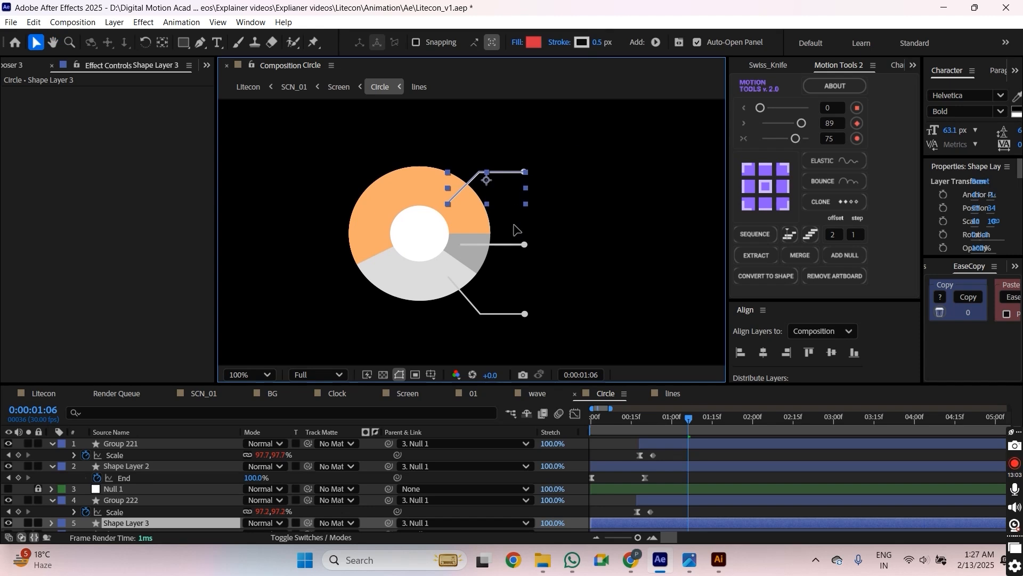
left_click_drag(513, 225, 510, 269)
scroll(135, 499, "down", 1)
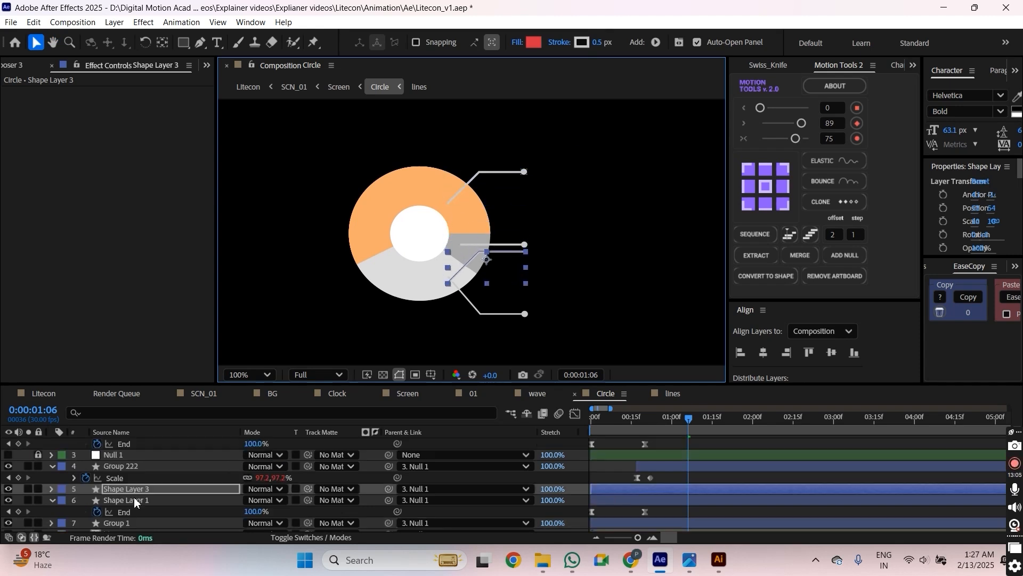
Reshape Shape Layer 3's path by moving its points onto the bend and both ends of the lower callout line.
key("u")
key("u")
left_click(127, 524)
scroll(126, 525, "down", 1)
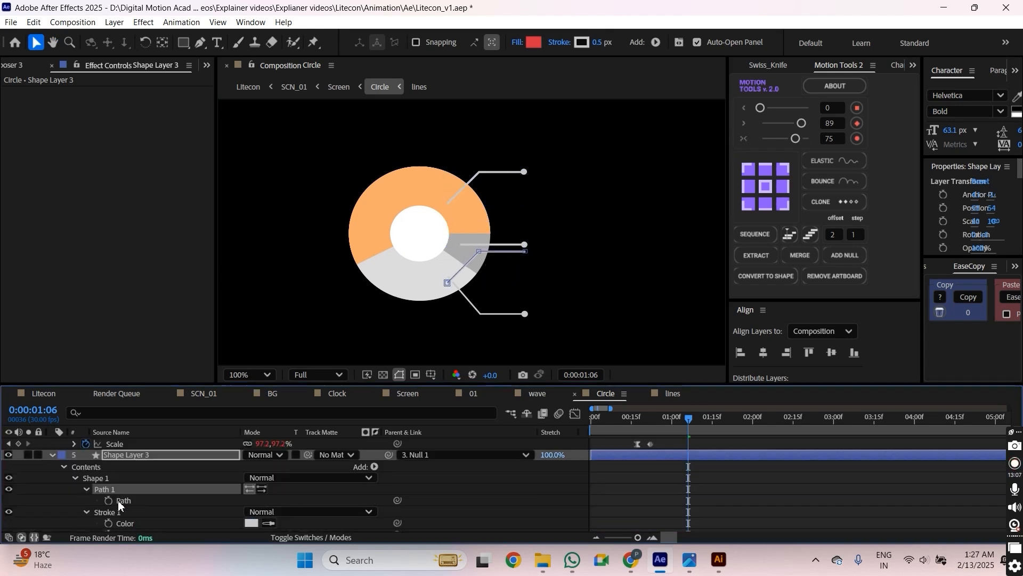
left_click(120, 502)
left_click_drag(589, 243, 470, 293)
left_click_drag(478, 251, 478, 314)
scroll(478, 318, "up", 3)
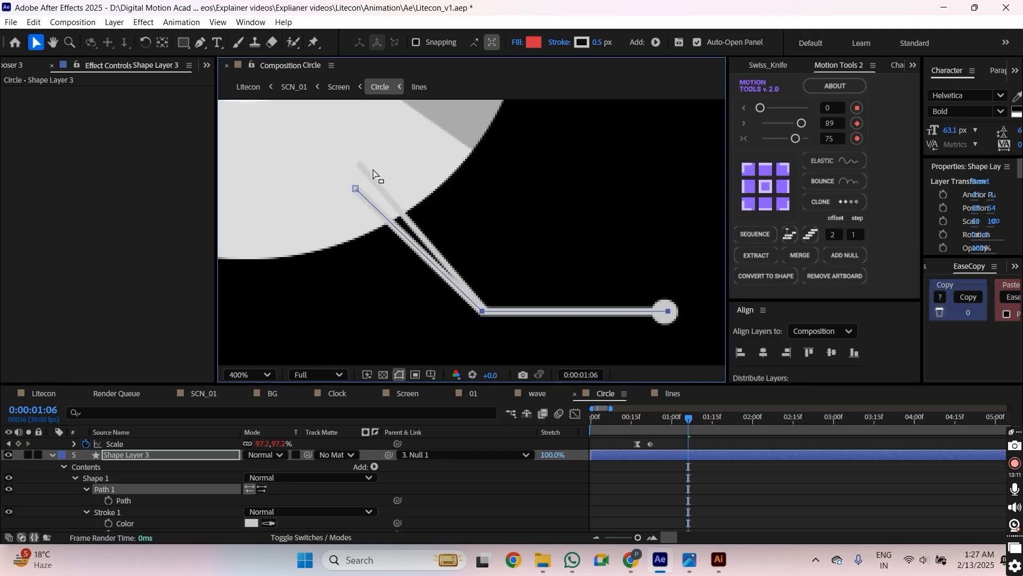
left_click_drag(355, 188, 359, 165)
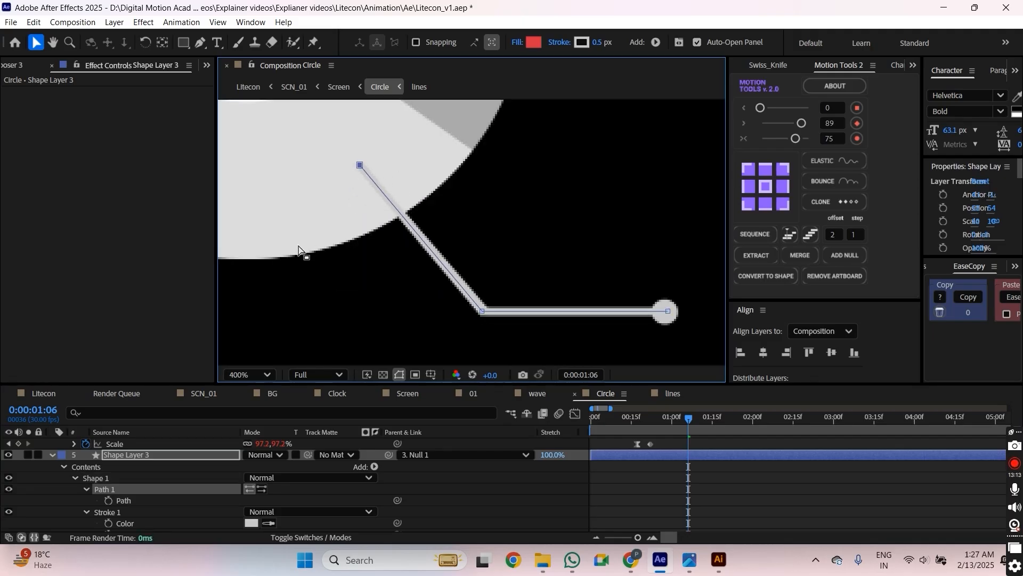
Temporarily hide Shape Layer 3 to delete Group 23, the original lower callout line, and collapse all layers' properties.
scroll(109, 434, "up", 3)
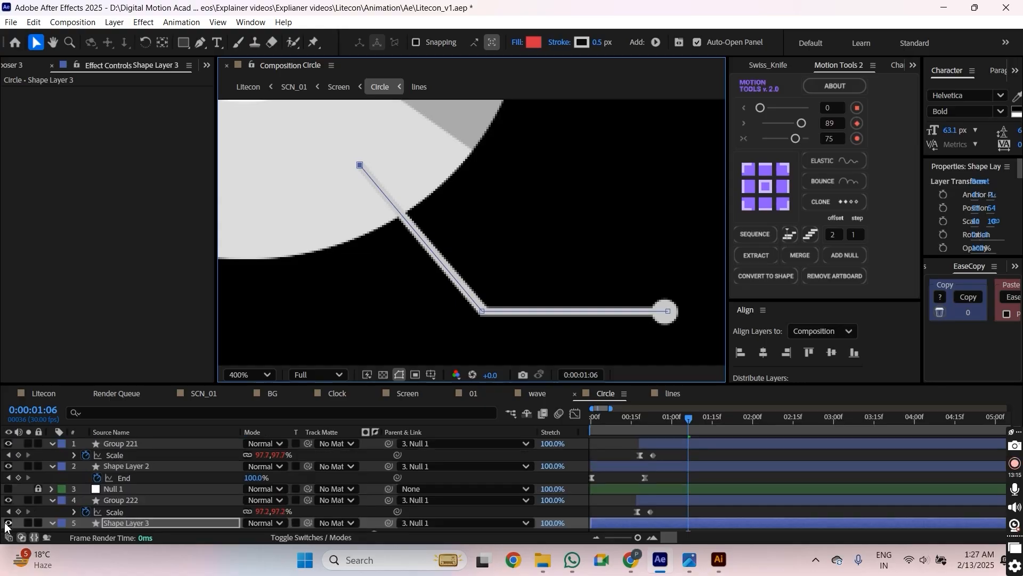
left_click(7, 522)
left_click(482, 293)
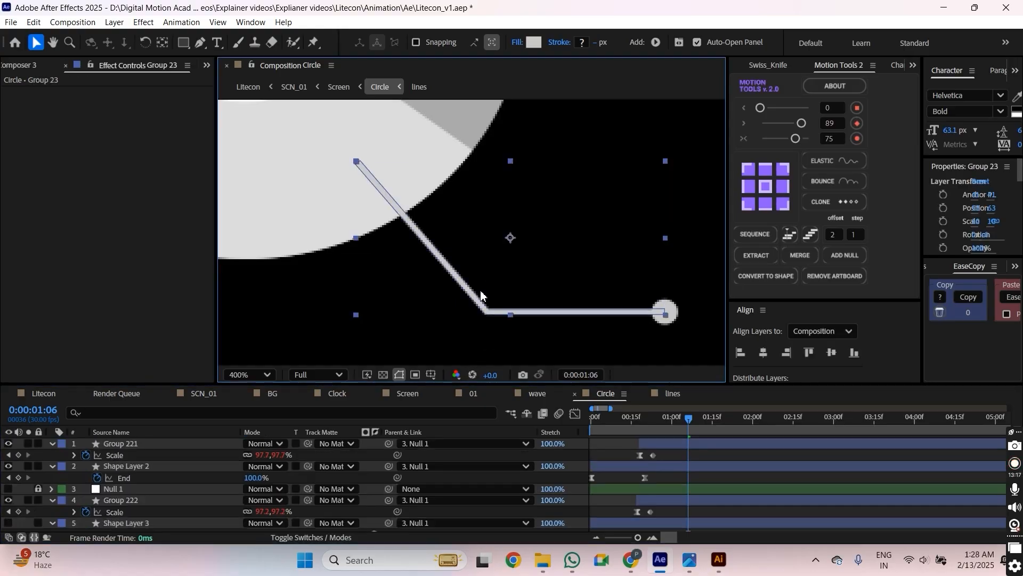
key("Delete")
scroll(126, 495, "down", 1)
scroll(126, 494, "up", 1)
key("u")
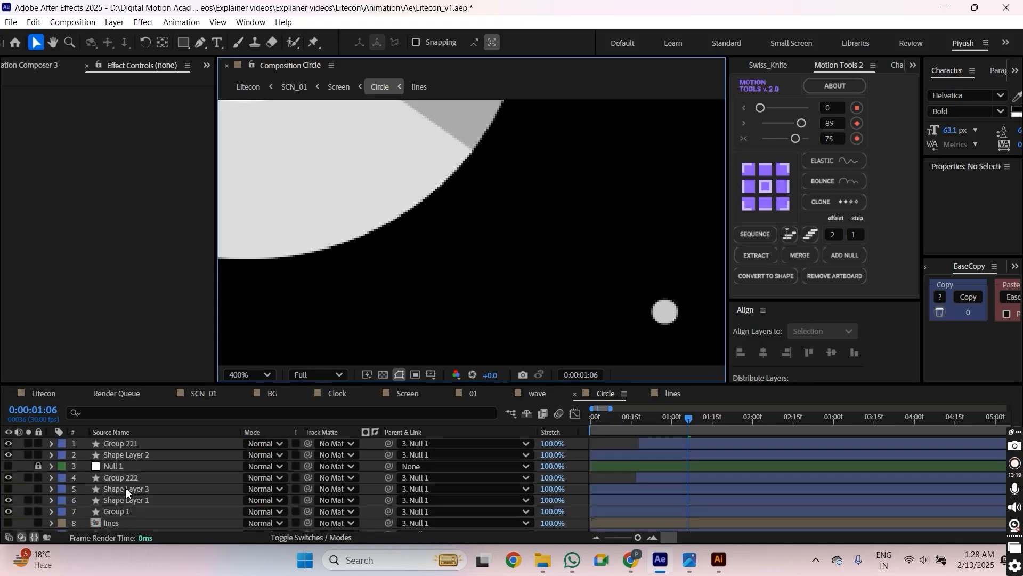
left_click(9, 467)
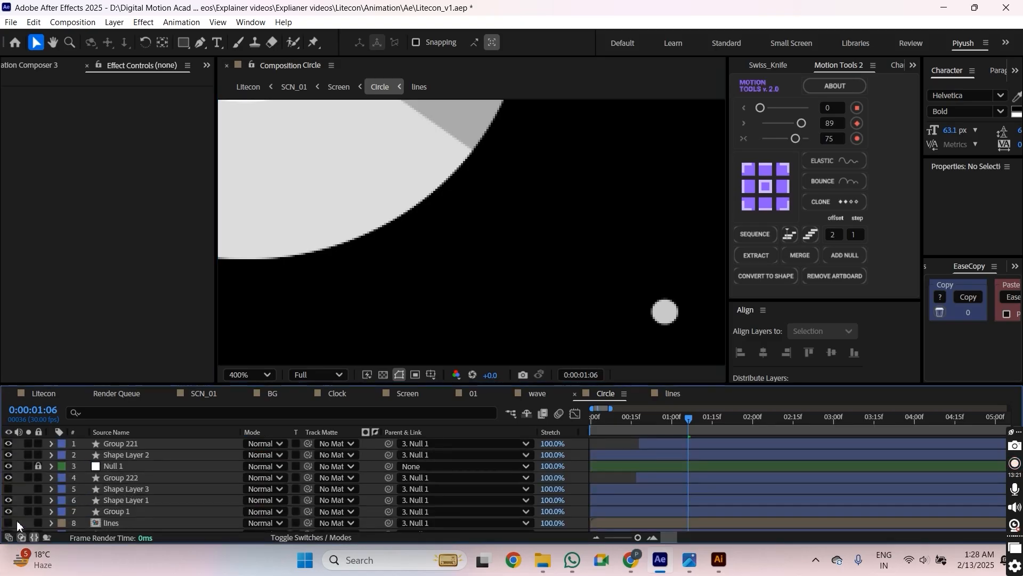
left_click(8, 489)
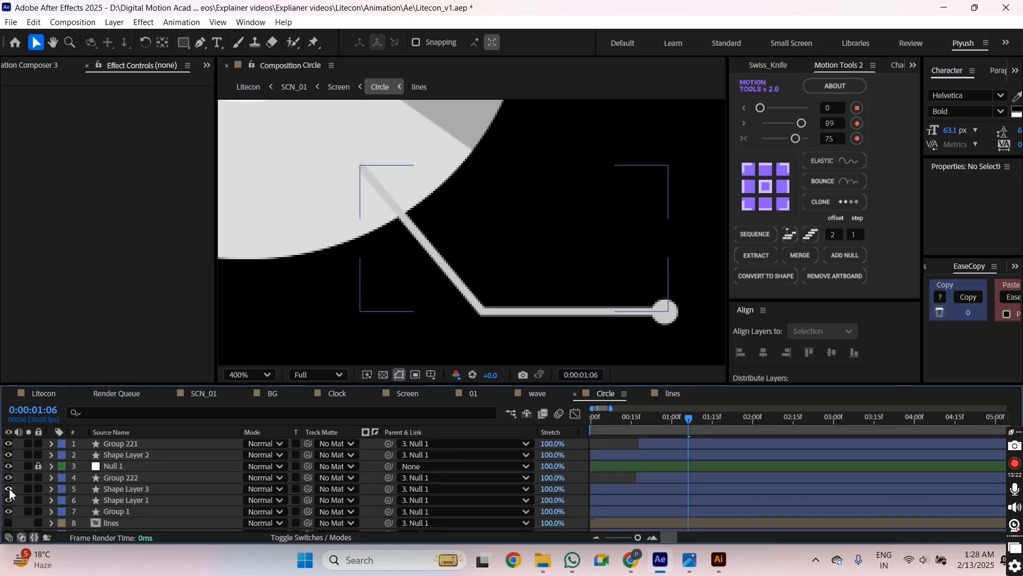
Select the lower callout's dot, Group 220, and move it up the layer stack to sit directly above Shape Layer 3.
left_click(108, 480)
left_click(539, 311)
scroll(640, 482, "down", 2)
scroll(641, 482, "up", 1)
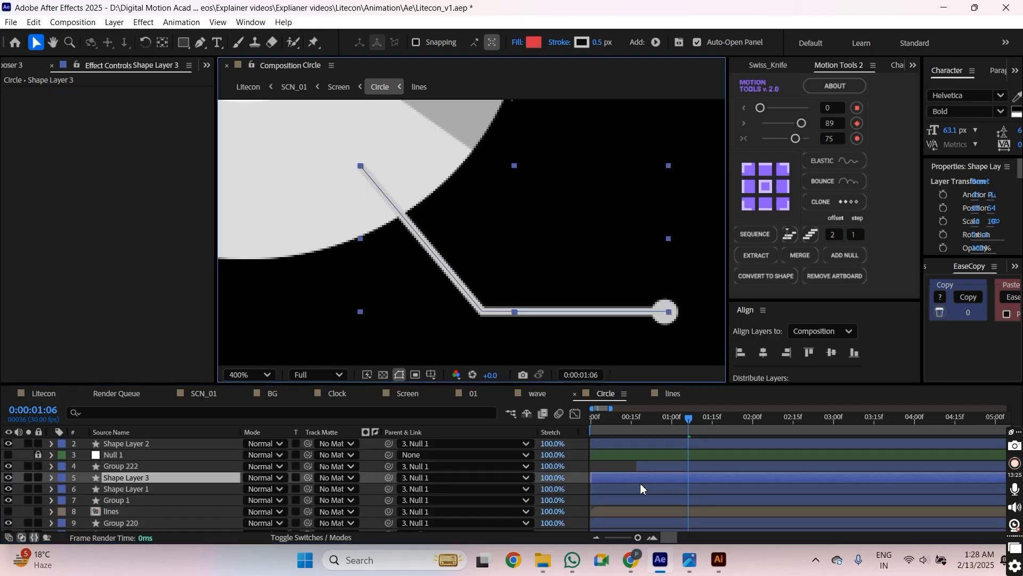
scroll(641, 479, "down", 1)
left_click(676, 314)
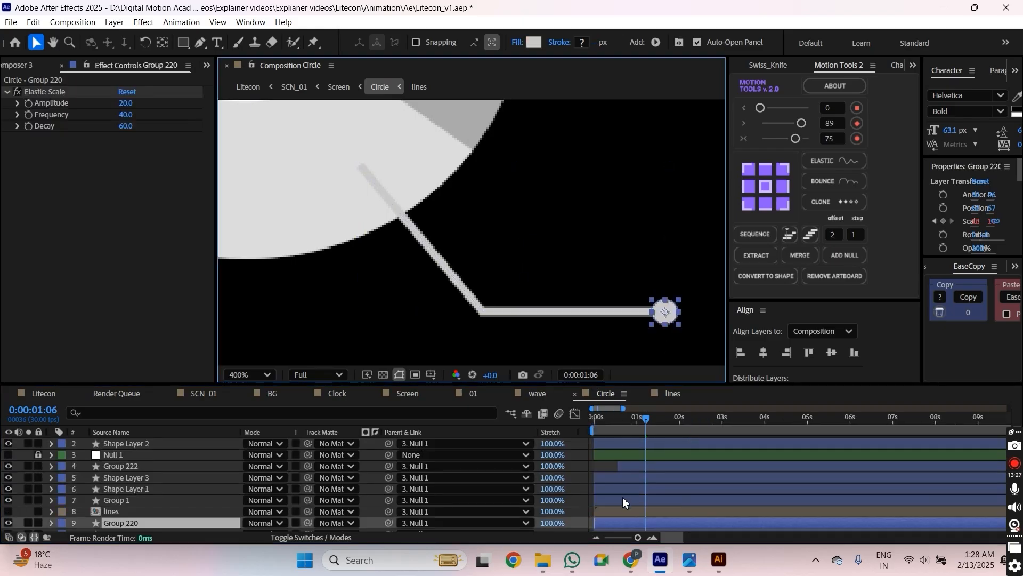
key("ctrl+bracketright")
key("ctrl+bracketright")
key("ctrl+bracketright")
key("ctrl+bracketright")
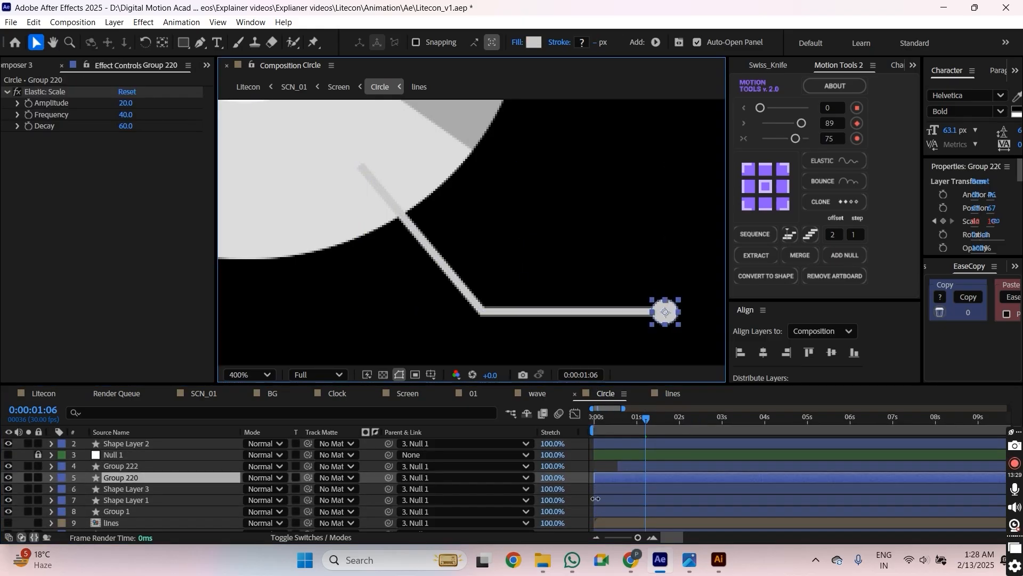
Shift Group 220 to start at about 0.5 s, just before Shape Layer 3's last End keyframe, and save the project.
left_click_drag(609, 479, 648, 488)
left_click(616, 488)
key("u")
scroll(620, 315, "down", 2)
key("ctrl+s")
Preview the Circle composition from the start to check the three callout lines and their dots.
key("Home")
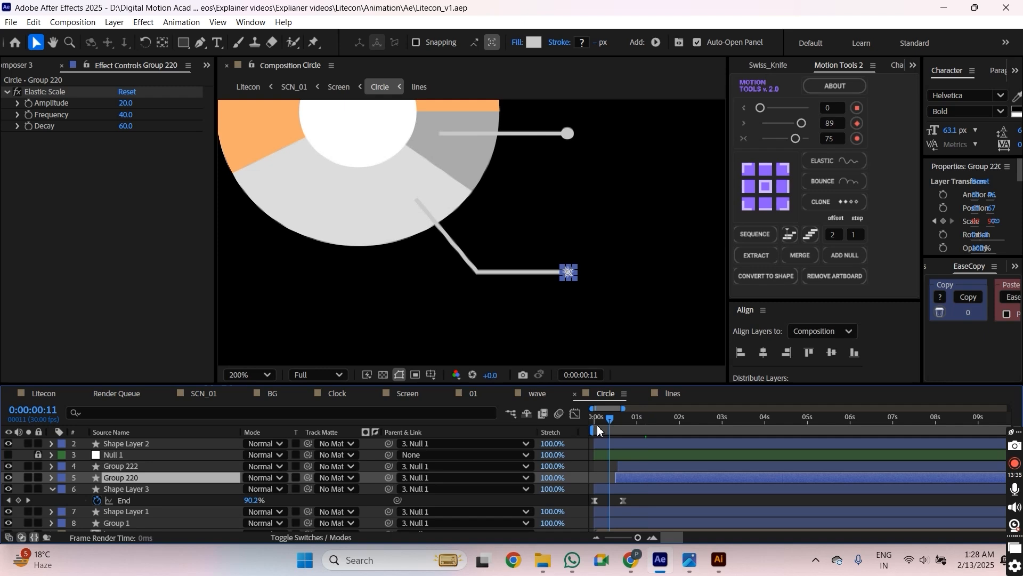
scroll(535, 292, "down", 2)
key("space")
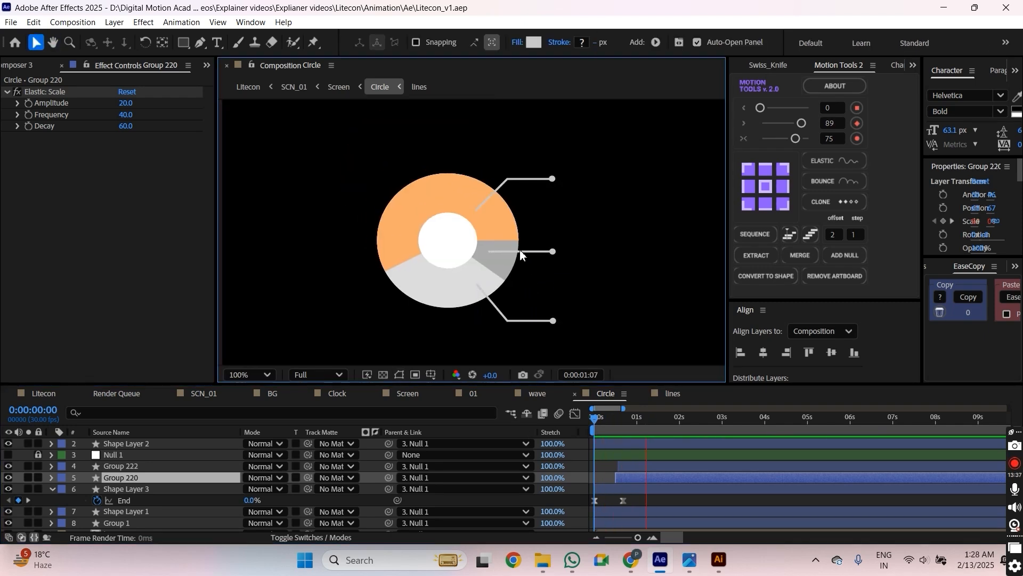
key("space")
left_click(561, 224)
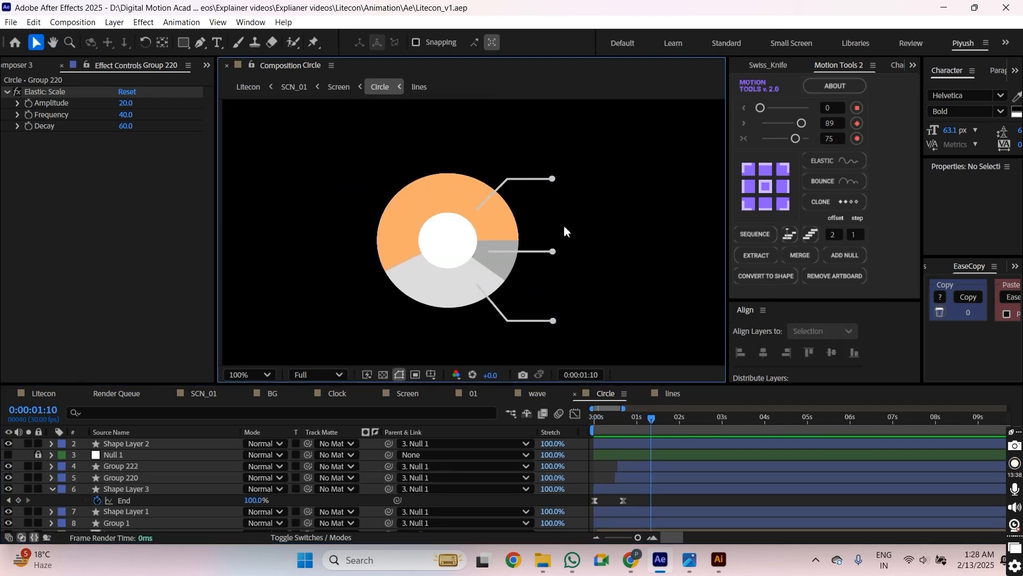
Bring the upper callout's Group 222 and Shape Layer 1 to the top of the layer stack and label both Brown.
left_click(541, 184)
scroll(122, 511, "down", 1)
left_click(130, 494, "ctrl")
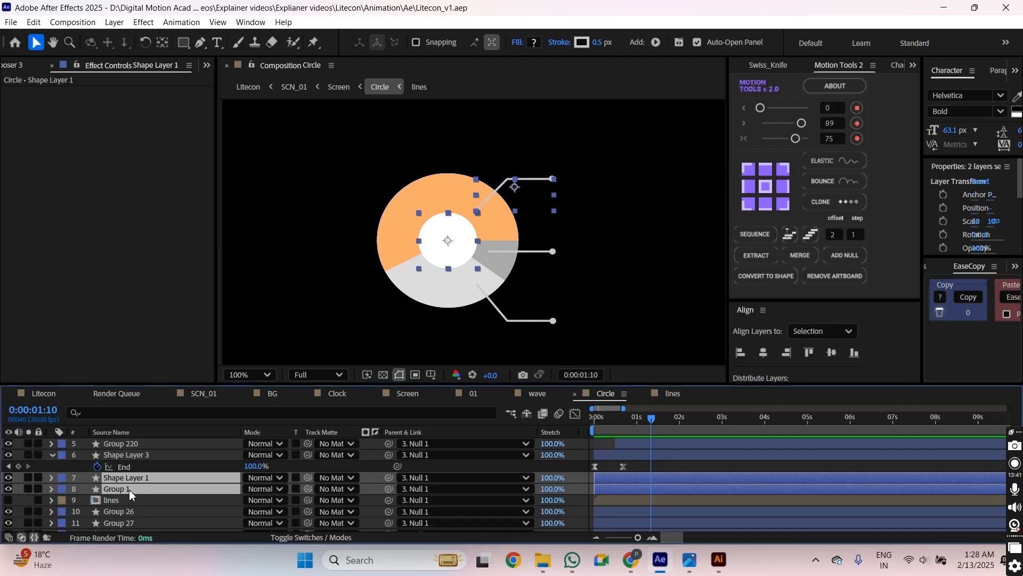
left_click_drag(584, 148, 544, 189)
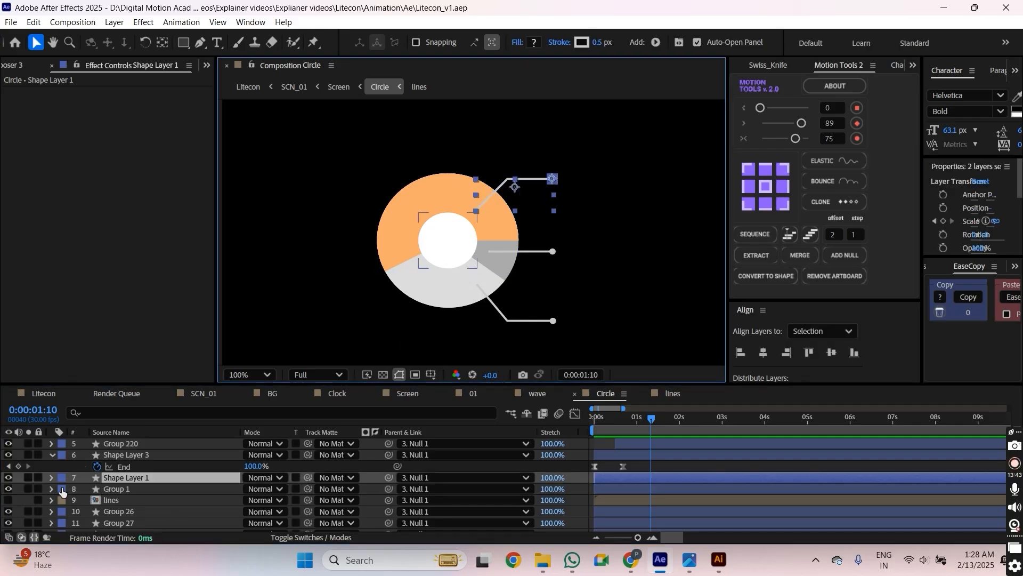
scroll(112, 494, "up", 1)
key("ctrl+shift+bracketright")
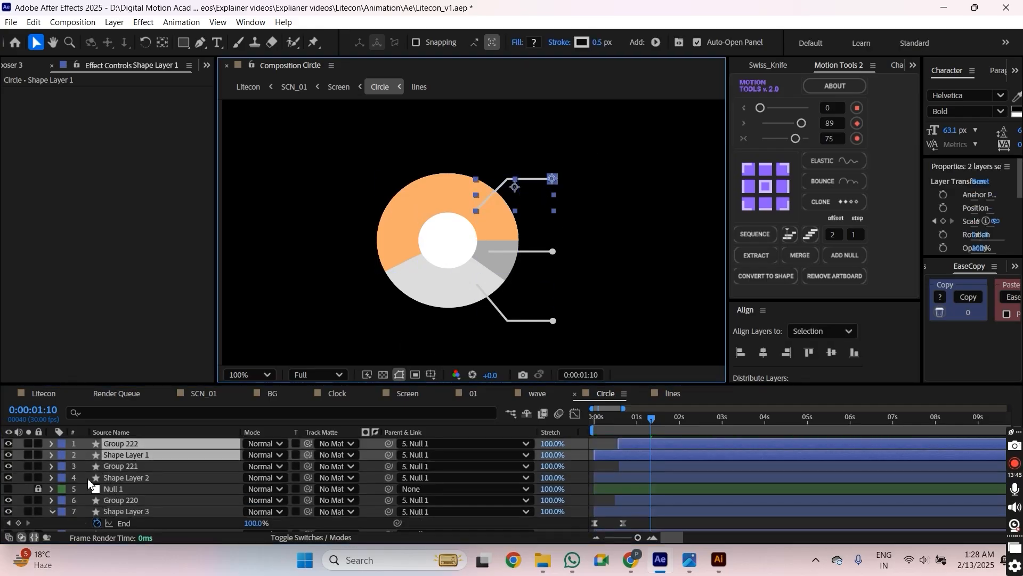
left_click(62, 452)
left_click(107, 365)
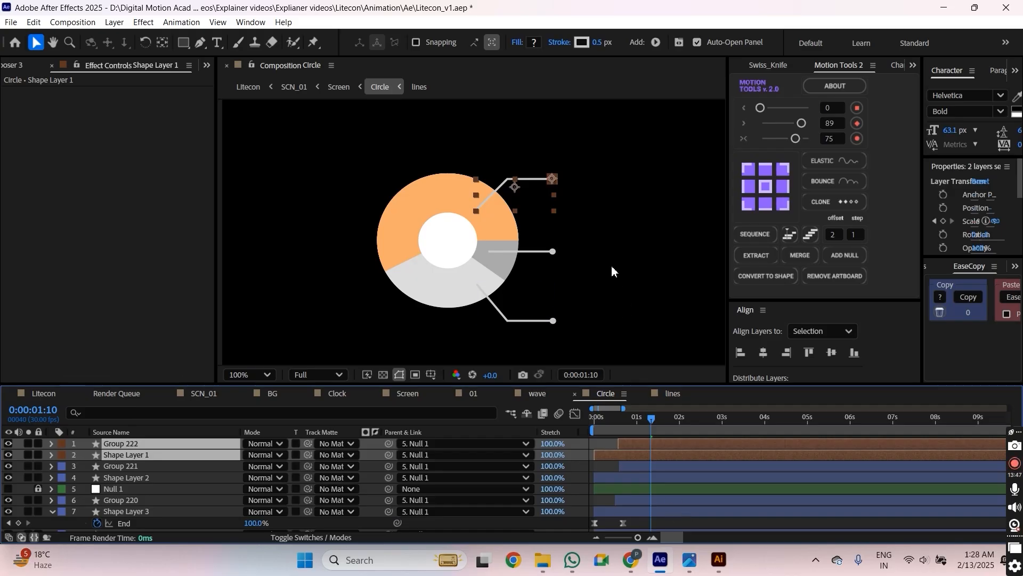
Bring the middle callout's Group 221 and Shape Layer 2 to the top, label them Pink, and shift both to start just before 1 s.
left_click_drag(569, 237, 542, 266)
key("ctrl+shift+bracketright")
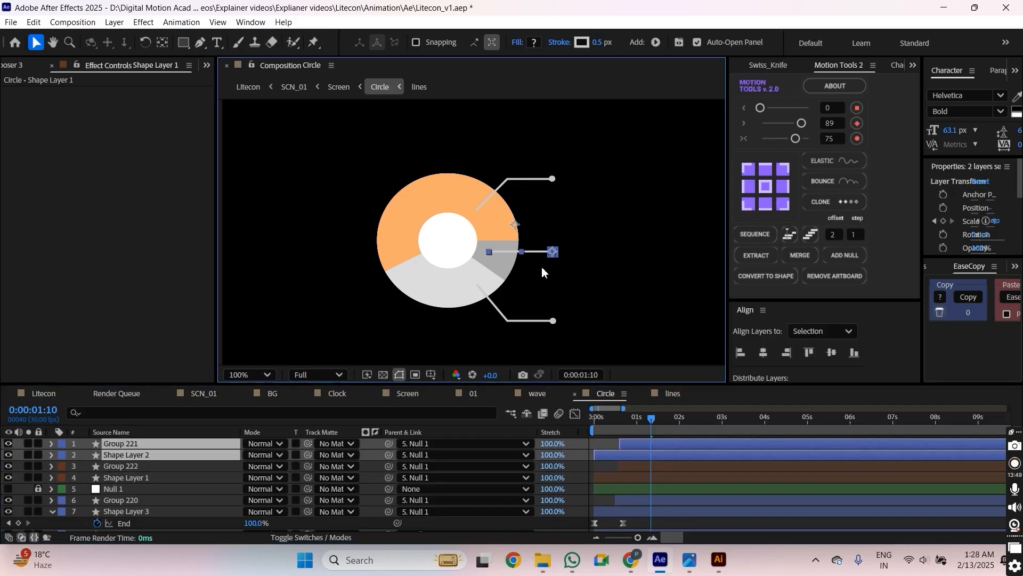
left_click(61, 454)
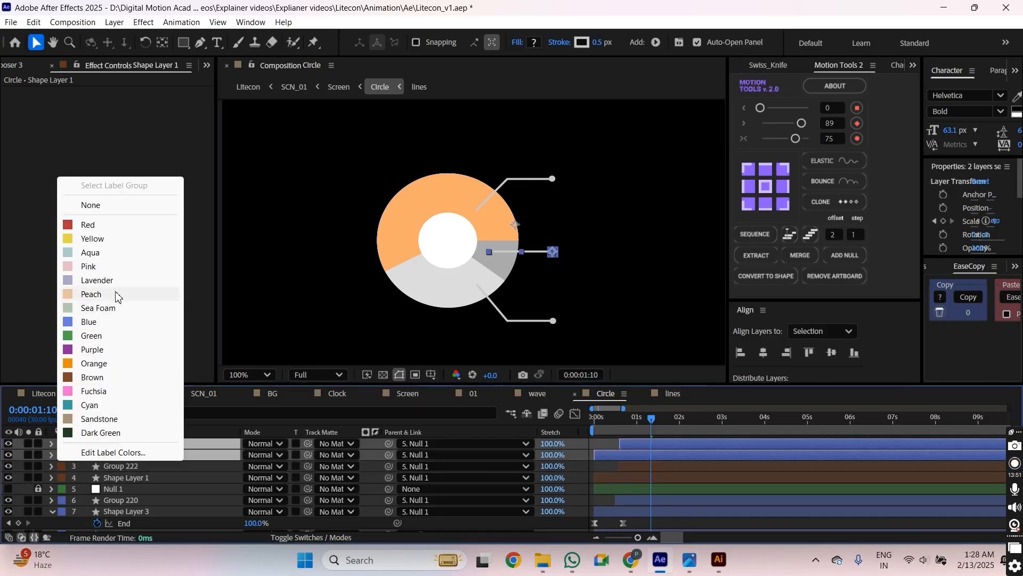
left_click(113, 267)
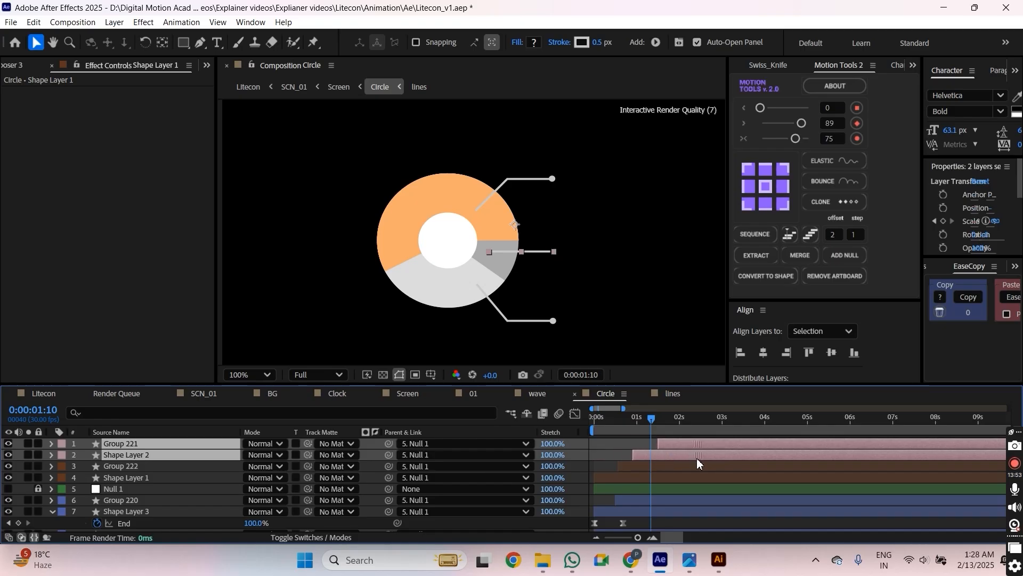
Bring the lower callout's Group 220 and Shape Layer 3 to the top and shift both so the line starts just before 2 s.
left_click_drag(575, 299, 523, 333)
key("ctrl+shift+bracketright")
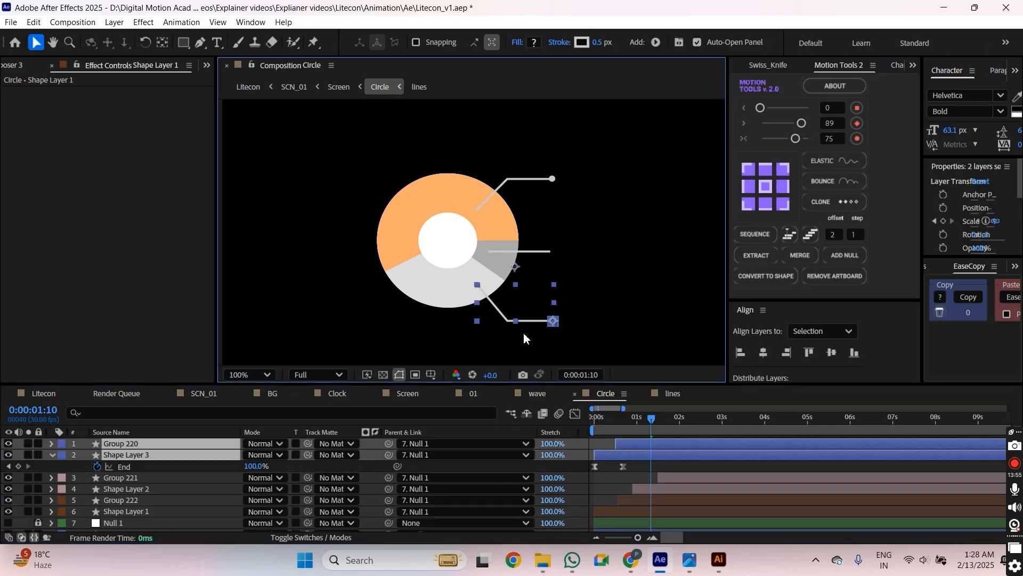
left_click_drag(640, 456, 714, 466)
left_click_drag(674, 418, 716, 420)
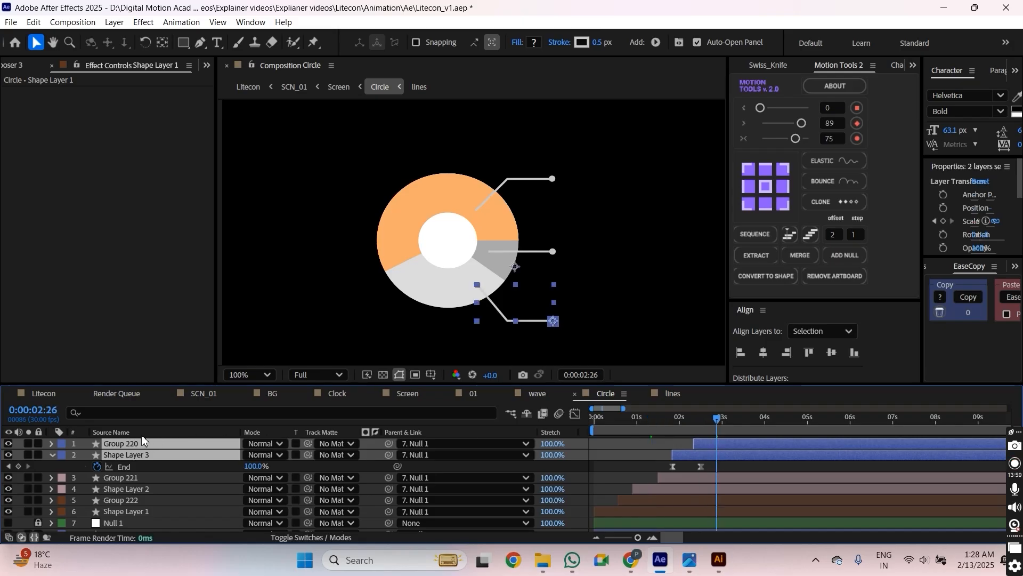
Label Group 220 and Shape Layer 3 Purple and save the project.
left_click(62, 460)
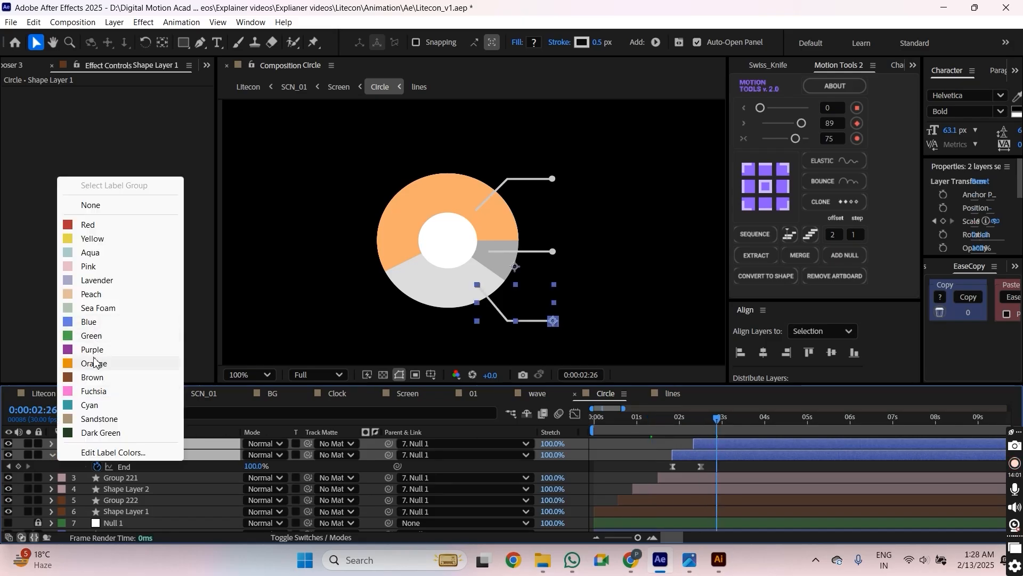
left_click(86, 350)
key("ctrl+s")
Shift all six callout layers together, from Shape Layer 1 to Group 220, so the first line starts at about 3 s.
left_click_drag(661, 421, 597, 430)
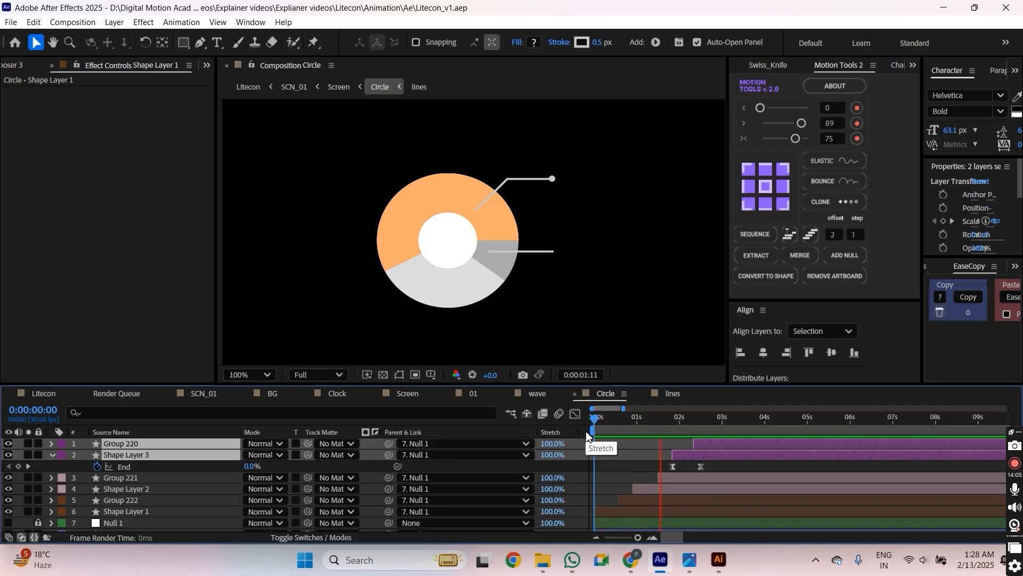
left_click(655, 510)
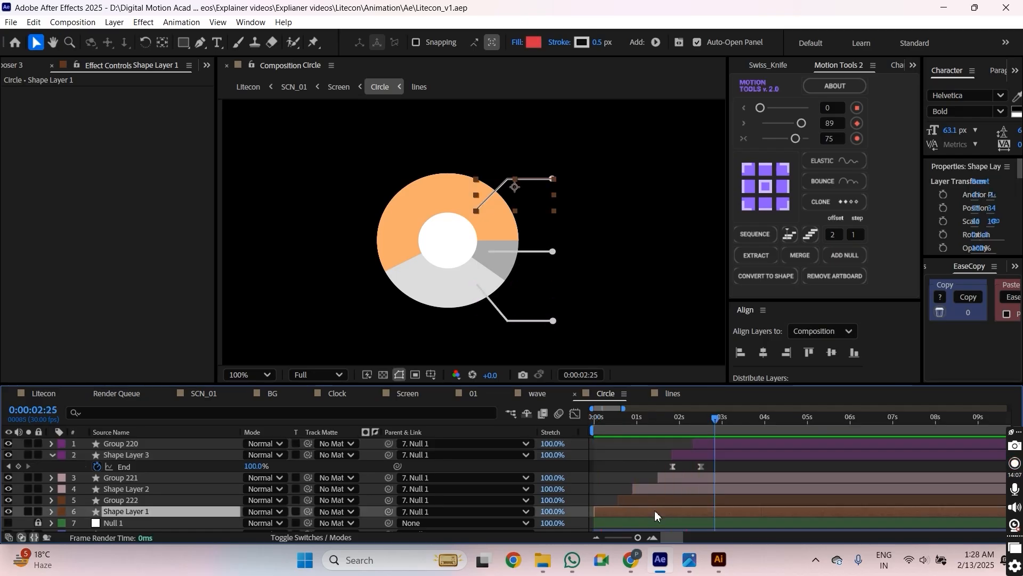
left_click(695, 445, "shift")
left_click_drag(654, 510, 781, 512)
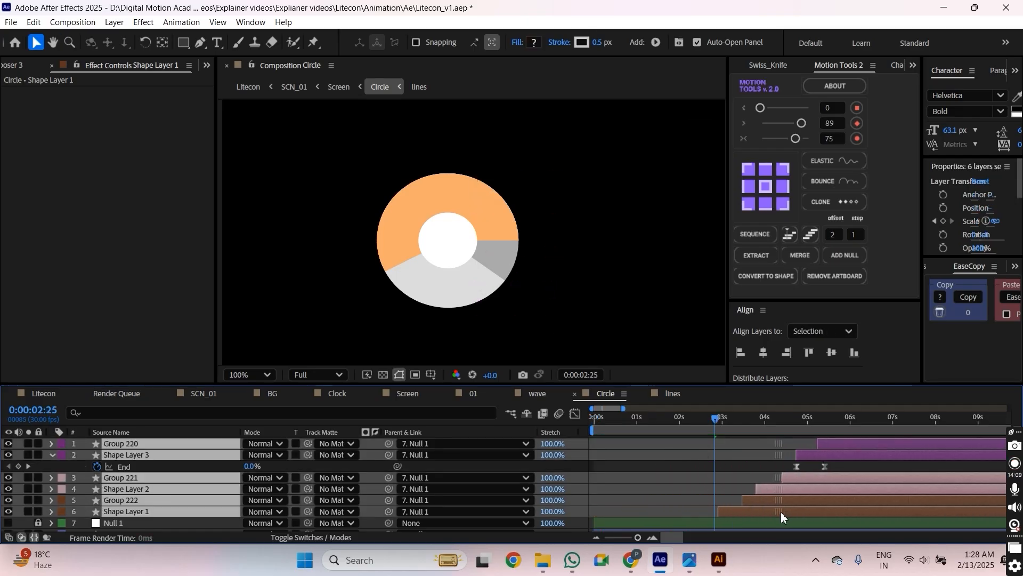
Bring the lines layer to the top of the stack and shift it to start at about 3.5 s.
scroll(708, 477, "down", 2)
left_click(663, 481)
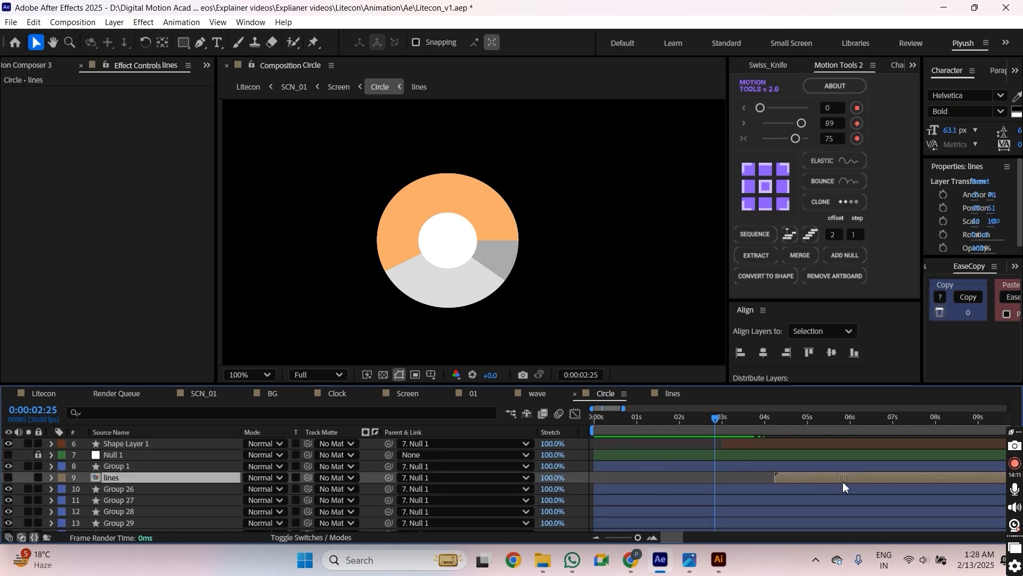
key("ctrl+shift+bracketright")
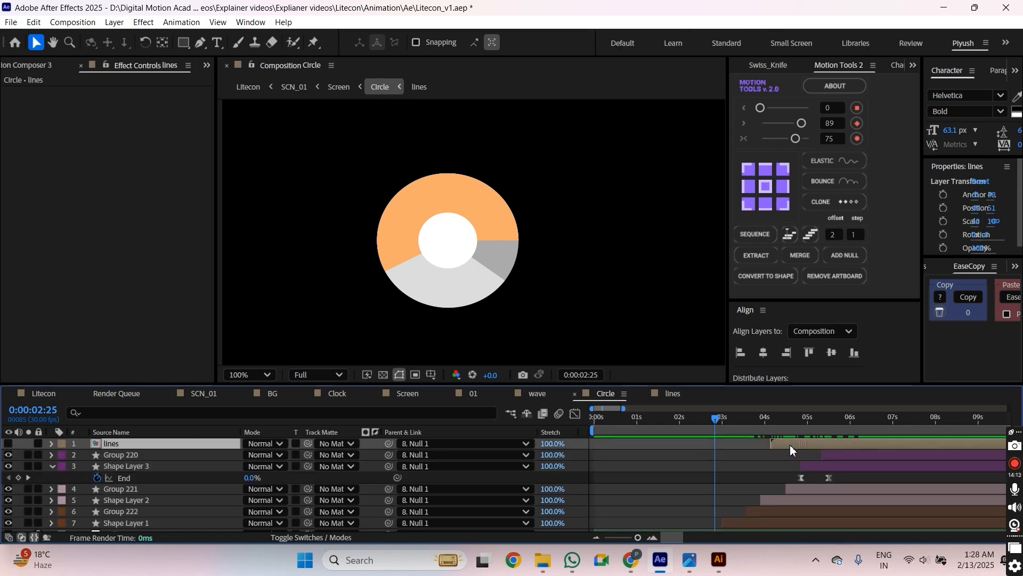
left_click_drag(790, 450, 760, 450)
Make the lines layer visible and preview the callouts together with the text lines.
left_click(8, 443)
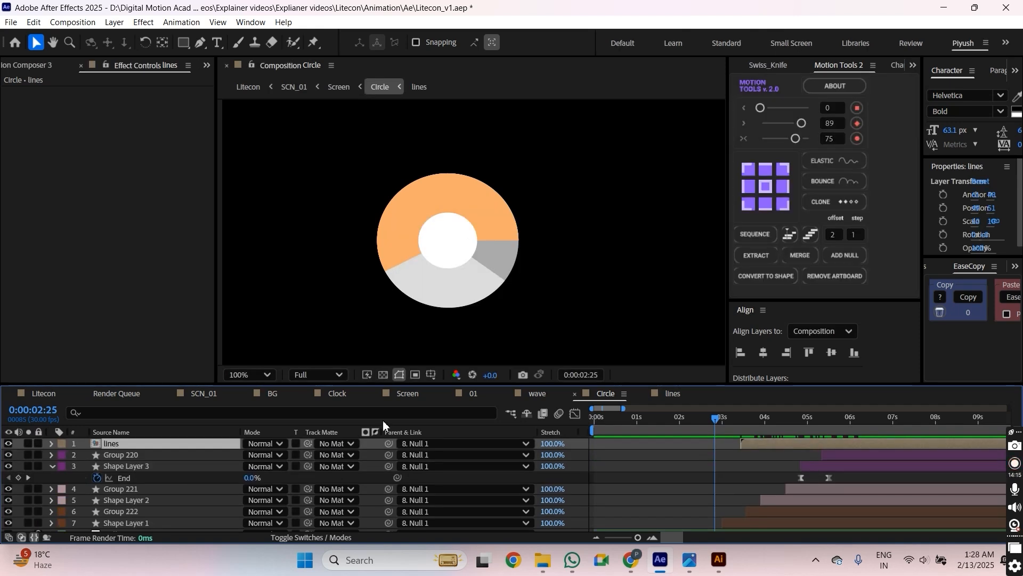
key("space")
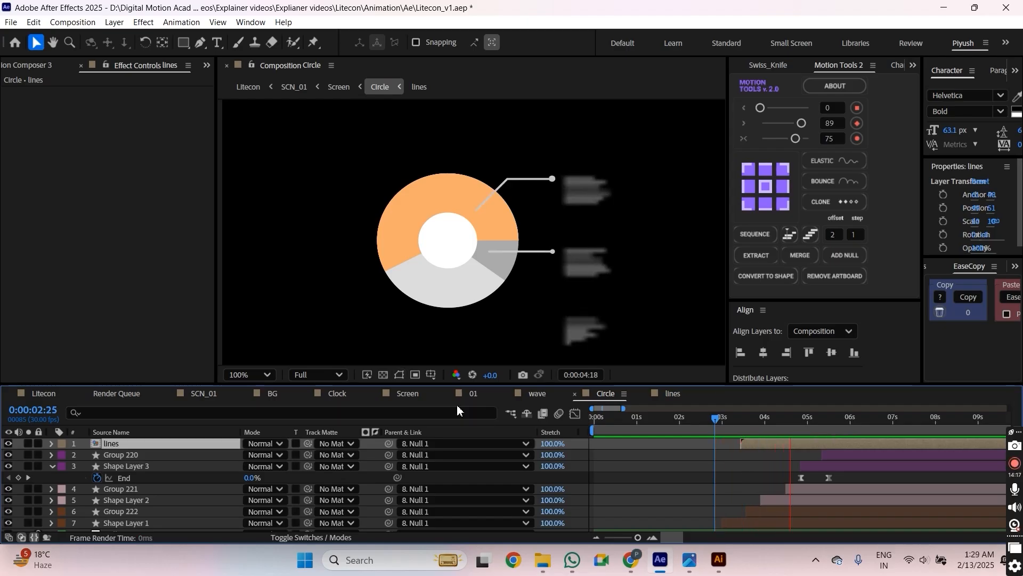
key("space")
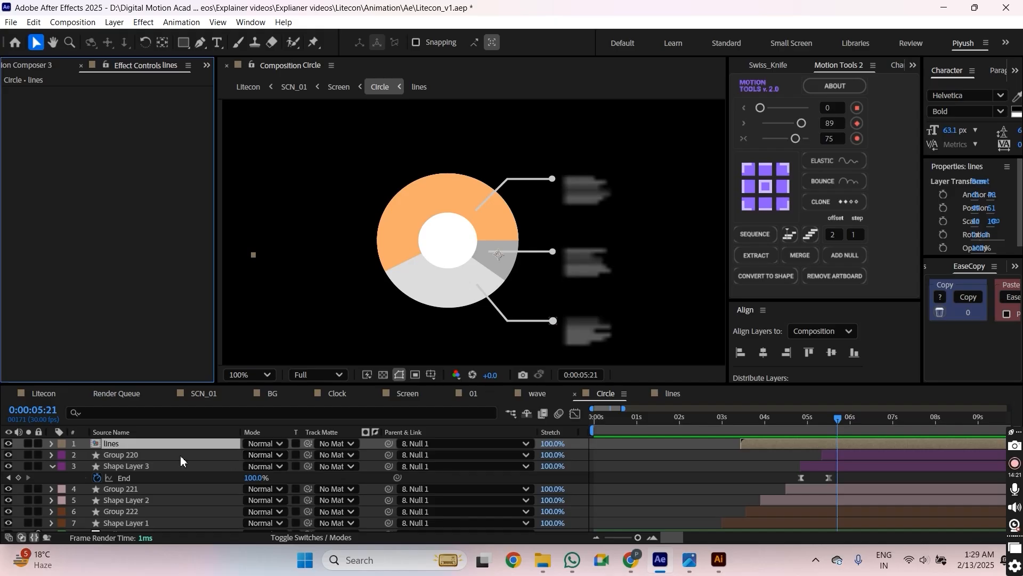
Turn on Collapse Transformations for the lines layer so its text lines render sharply, and inspect them up close.
key("F4")
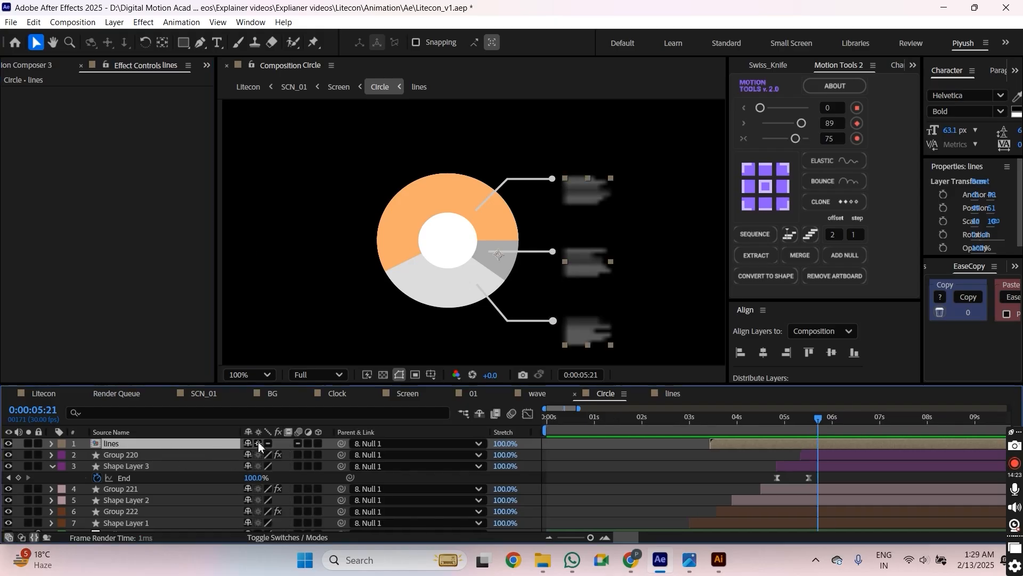
scroll(587, 279, "up", 2)
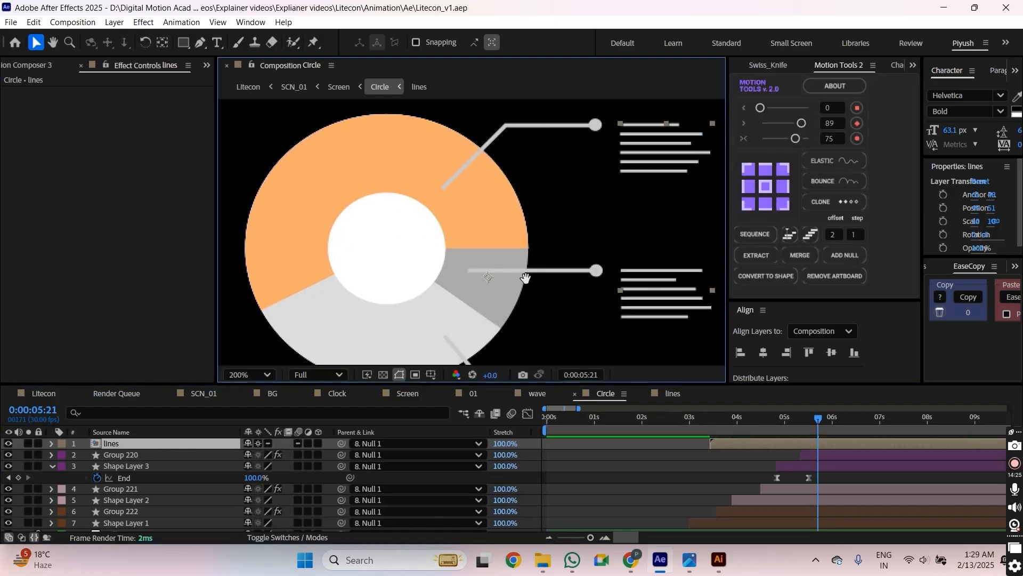
left_click_drag(574, 280, 561, 281)
scroll(490, 259, "down", 2)
scroll(536, 266, "up", 1)
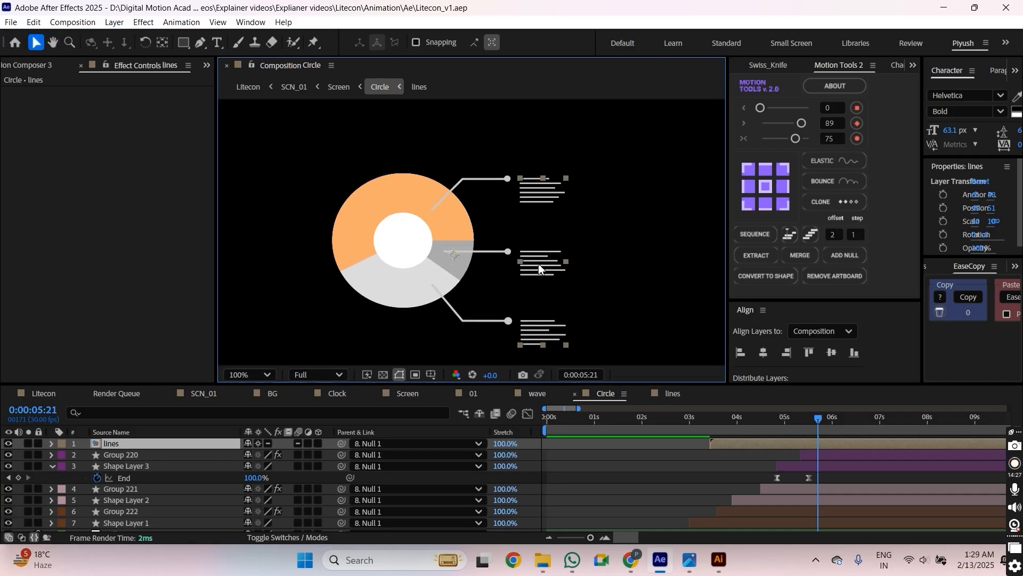
In the lines composition, shift the middle text block's layers, Group 8 to Group 13, to start at 0:00:01:05 and return to Circle.
left_click_drag(711, 430, 768, 447)
double_click(753, 444)
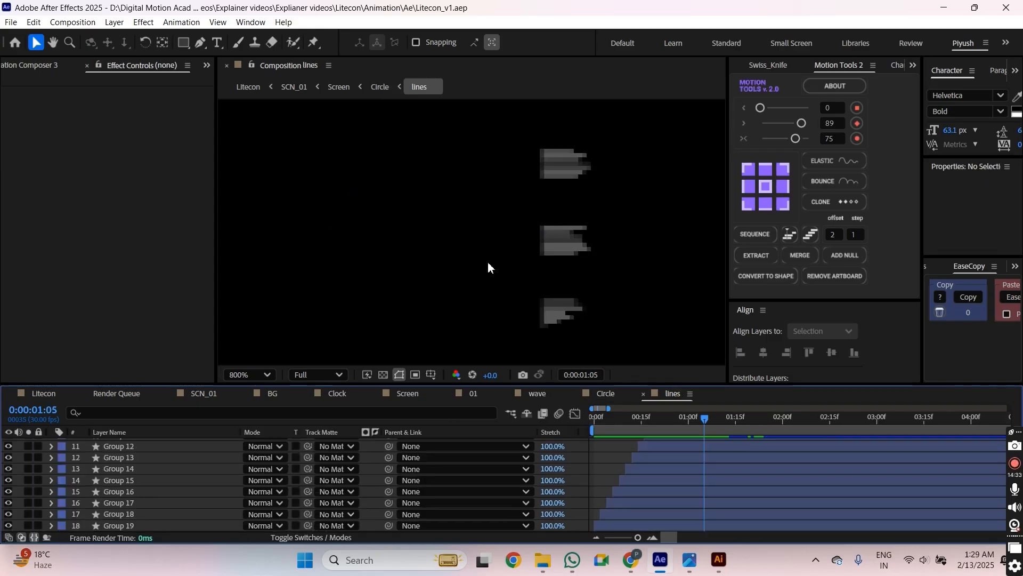
left_click_drag(502, 213, 651, 276)
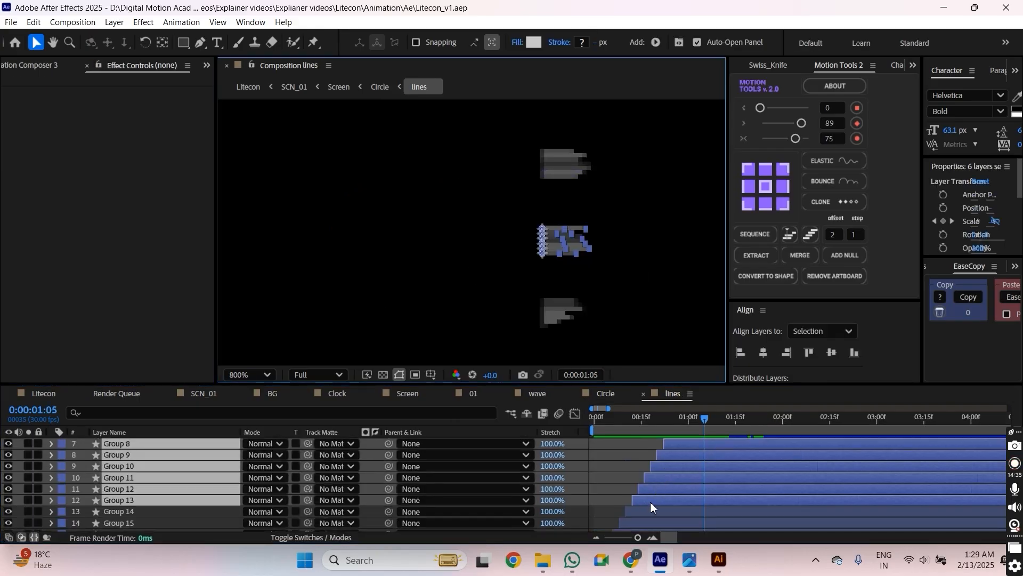
left_click_drag(650, 501, 715, 502)
key("Tab")
left_click(715, 502)
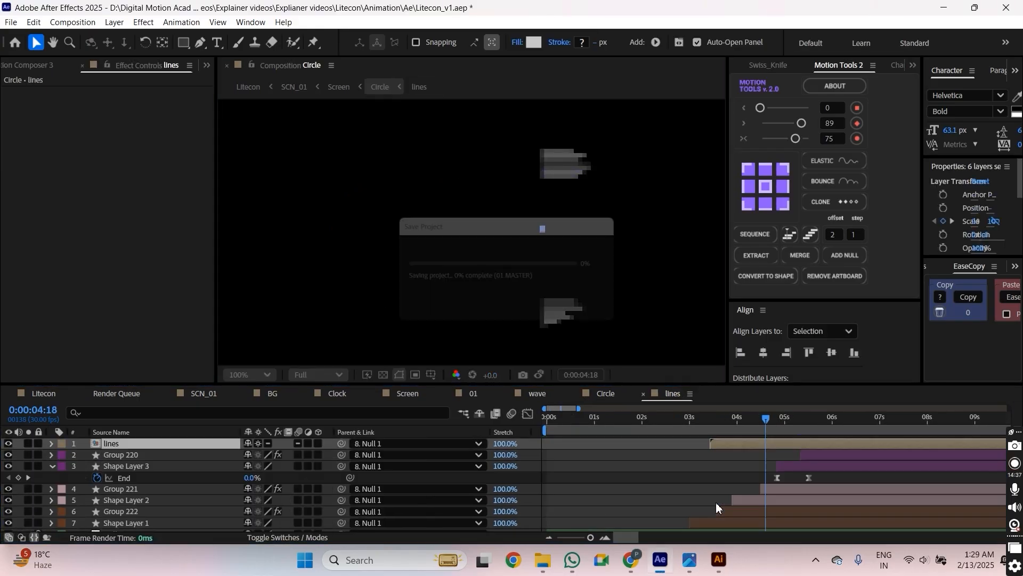
From 0:00:05:18 in Circle, open the lines composition and shift the lower text block's Group 2 to Group 7 to start at 0:00:02:05.
left_click_drag(770, 423, 814, 435)
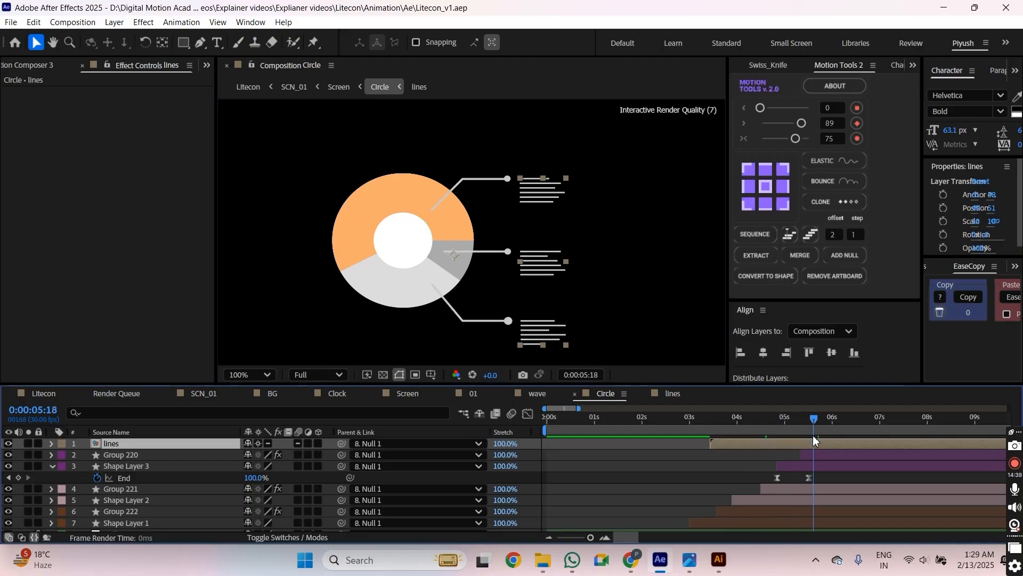
left_click(546, 333)
double_click(546, 333)
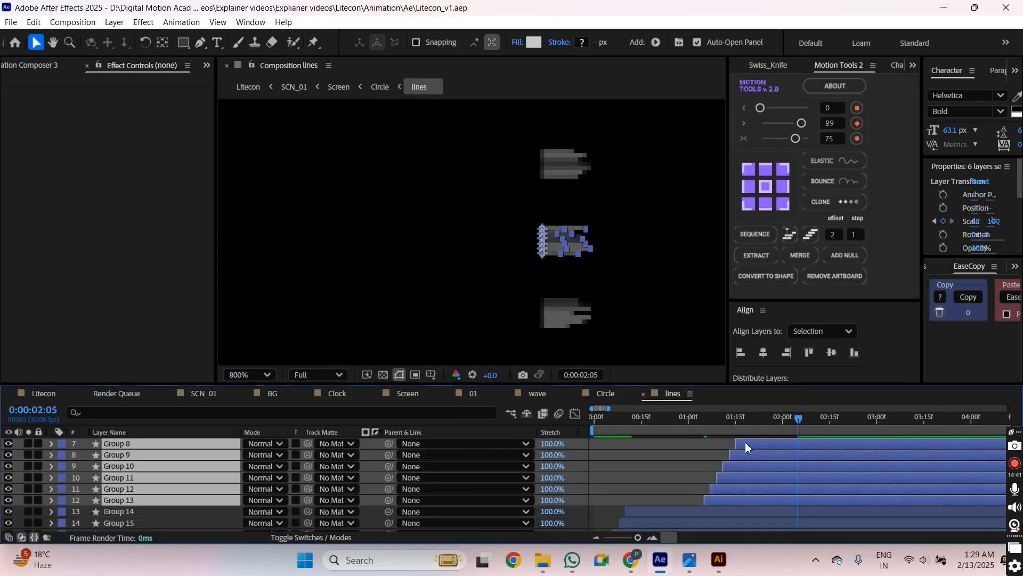
left_click(740, 501)
left_click(734, 439, "shift")
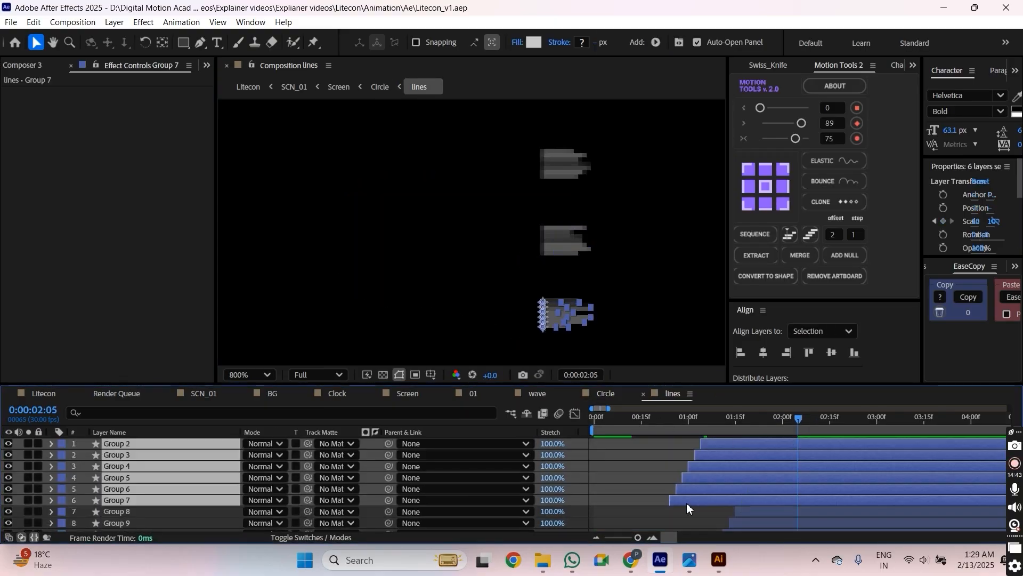
left_click_drag(687, 503, 813, 504)
Save the project, return to the Circle composition and preview the timing of the text blocks.
key("ctrl+s")
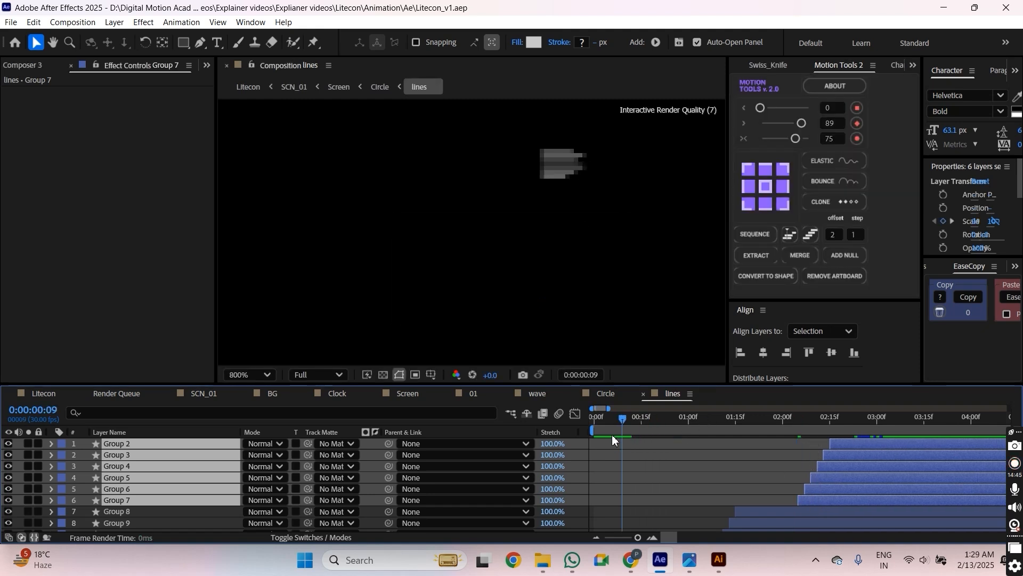
key("Tab")
left_click(612, 434)
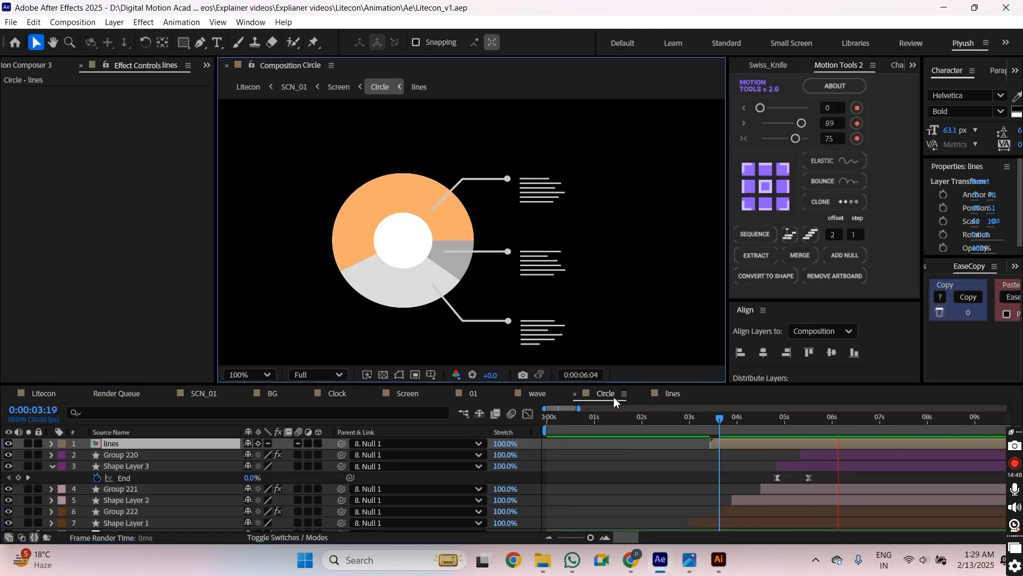
Stop the preview and save the project incrementally as Litecon_v2.aep.
key("space")
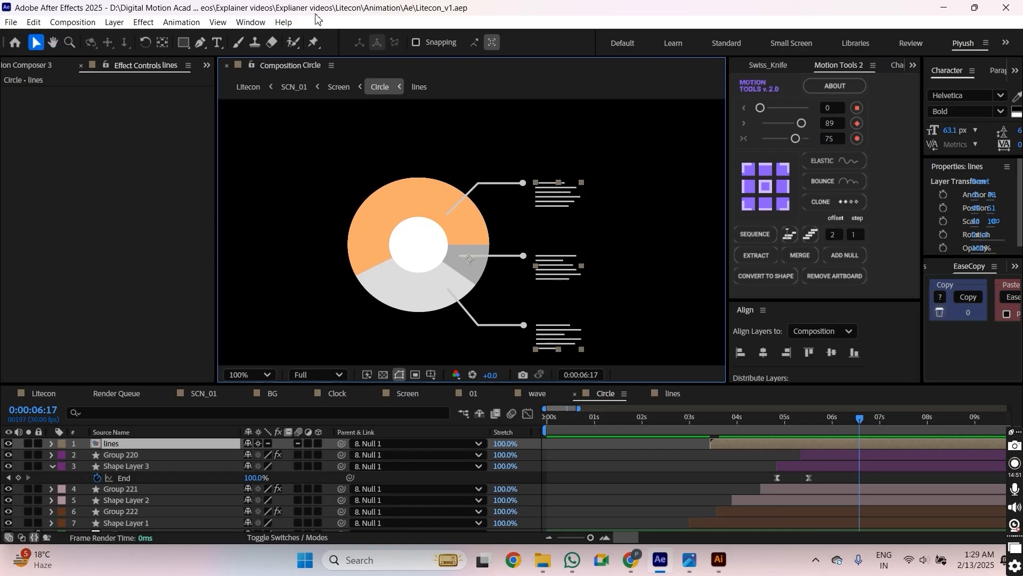
left_click(11, 22)
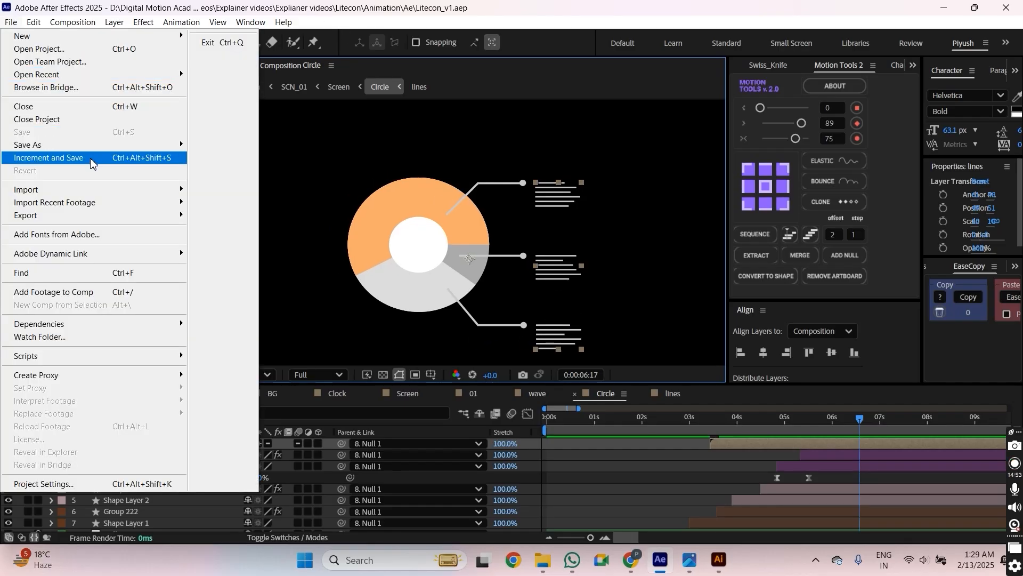
left_click(92, 158)
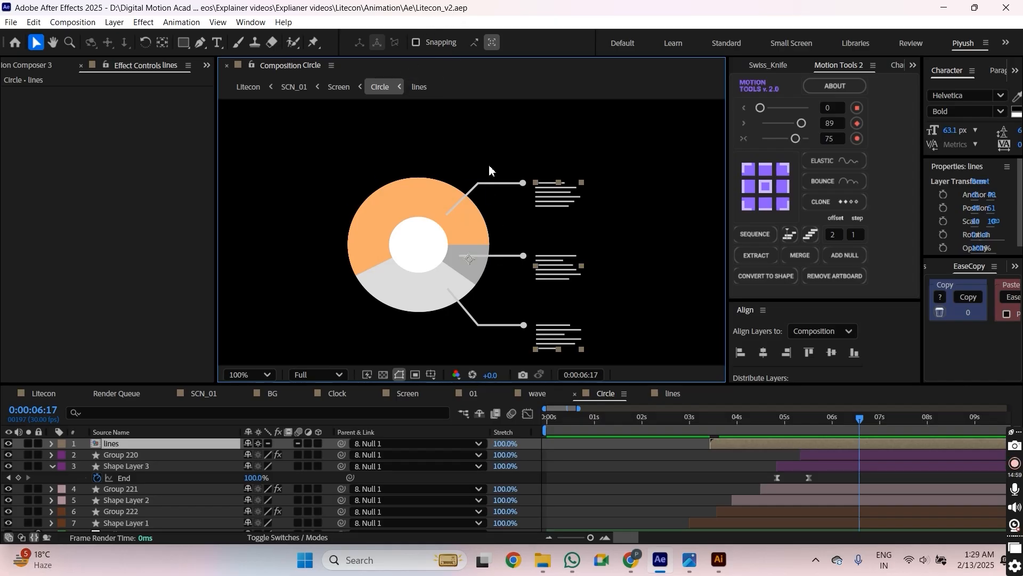
Try moving the donut chart's slice layers apart, undo the moves and save the project.
left_click_drag(418, 224, 421, 163)
left_click(430, 218)
key("ctrl+z")
left_click(446, 305)
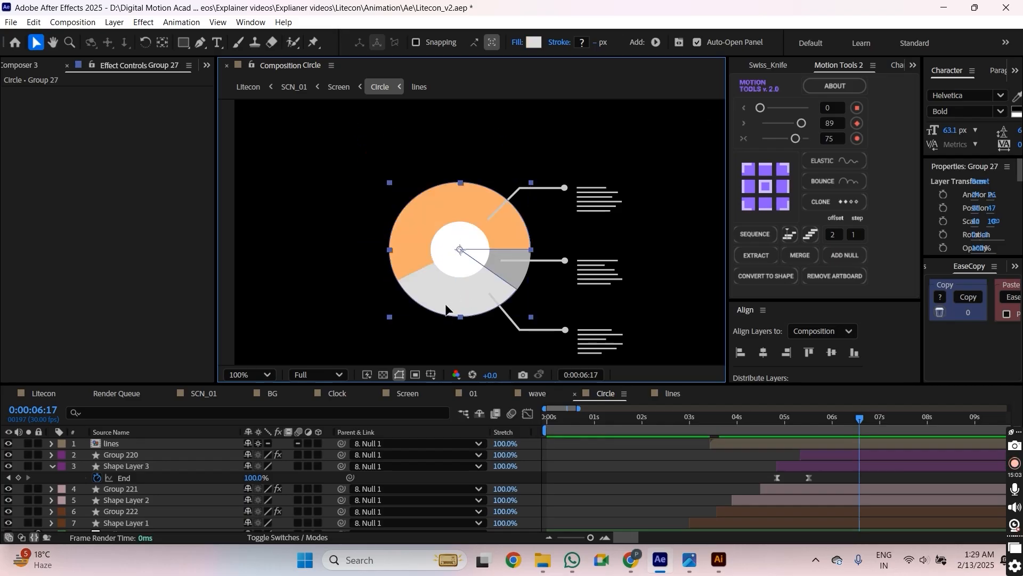
left_click_drag(446, 309, 404, 337)
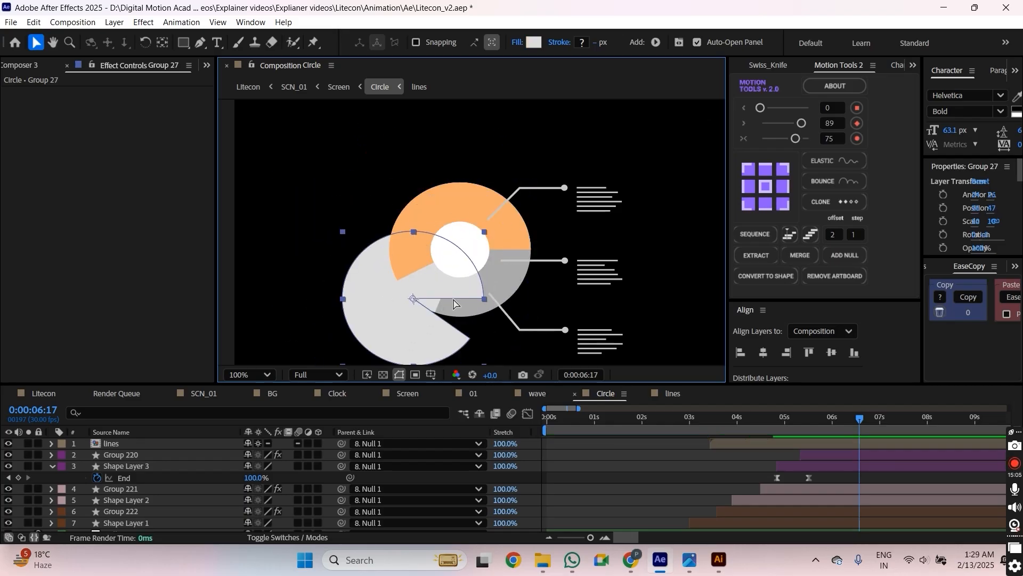
key("ctrl+z")
key("ctrl+shift+a")
key("comma")
key("ctrl+s")
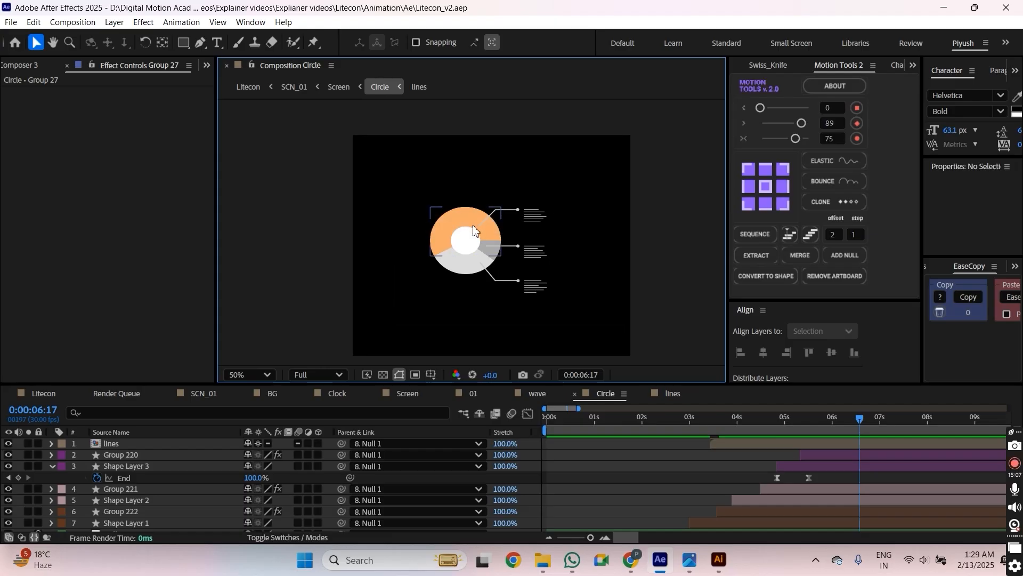
Try moving the donut's white centre circle out of place, undo it and deselect everything.
scroll(473, 226, "up", 1)
left_click_drag(479, 253, 470, 288)
key("ctrl+z")
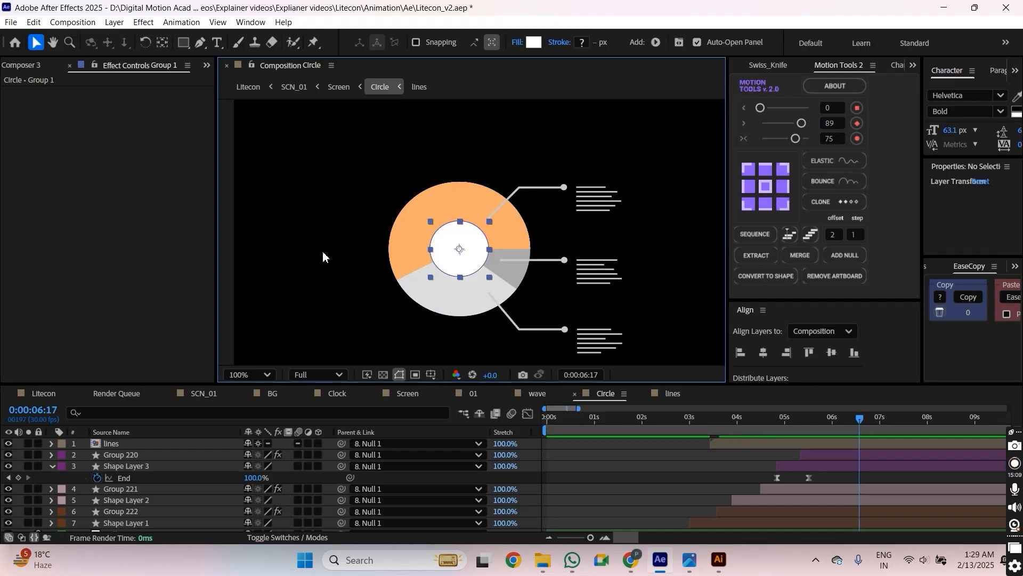
key("ctrl+shift+a")
key("comma")
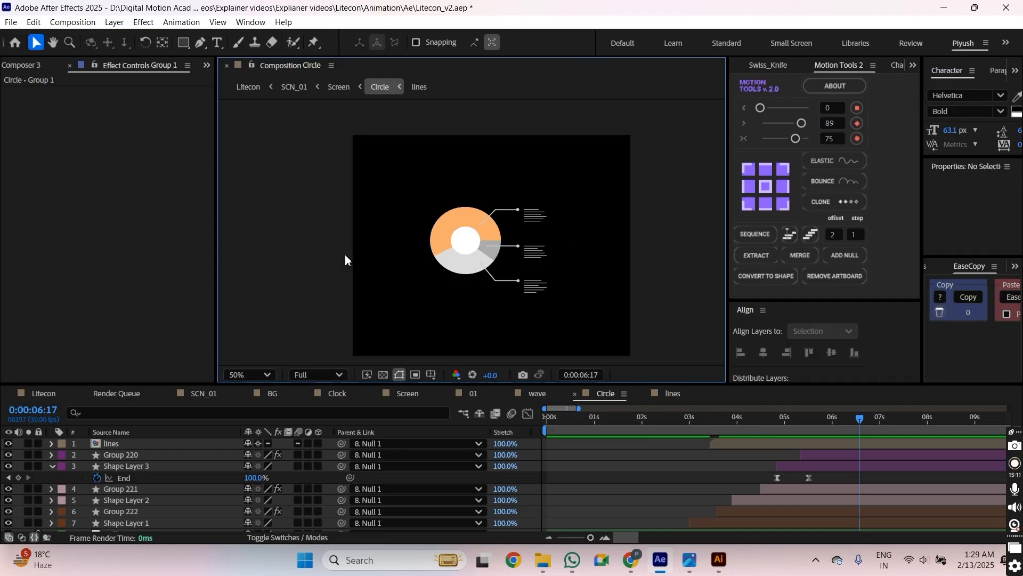
key("period")
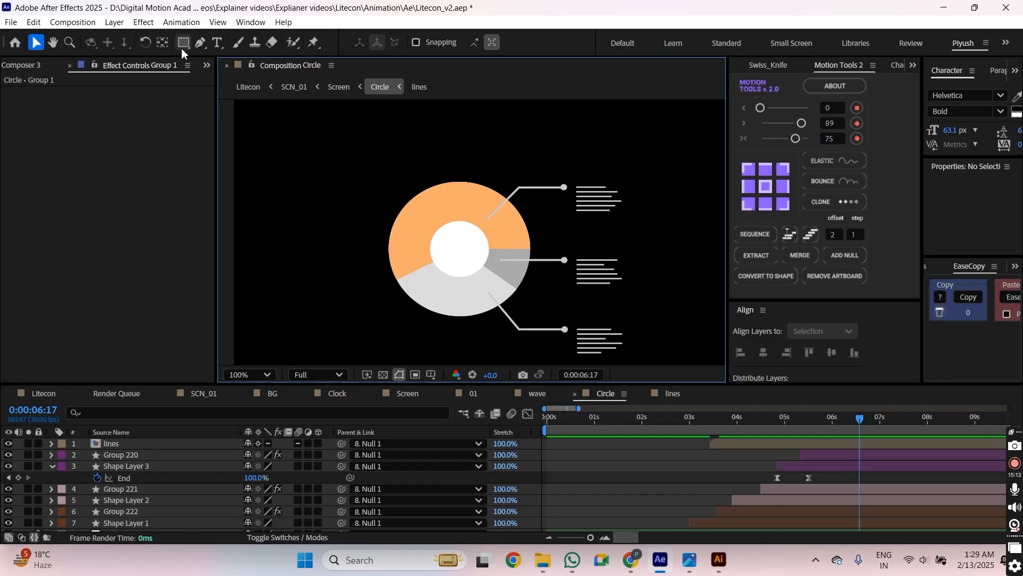
Draw a circle over the donut chart with the Ellipse tool and move it to the empty area at the chart's lower left.
left_click_drag(182, 52, 230, 69)
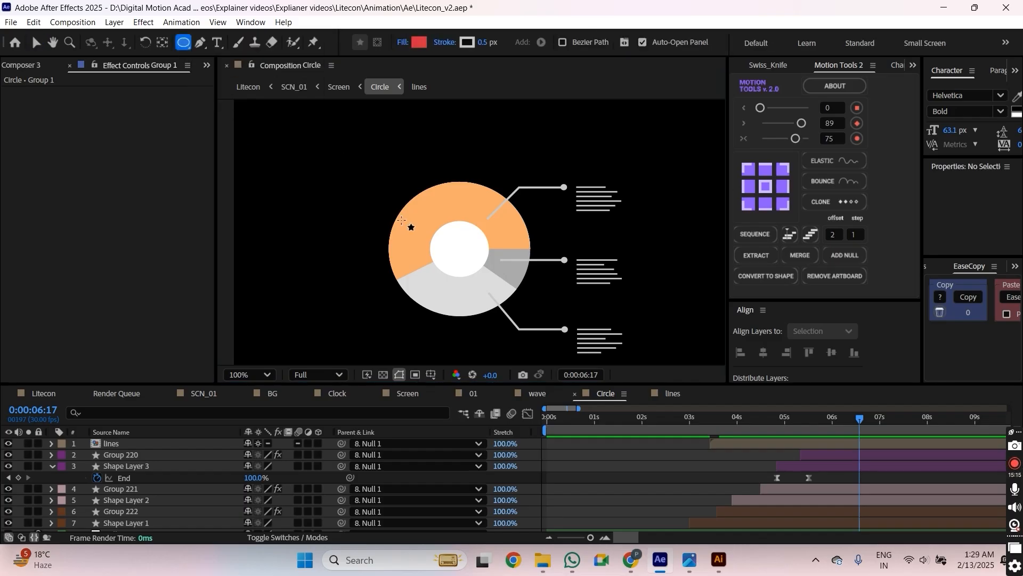
left_click_drag(415, 201, 508, 297)
key("v")
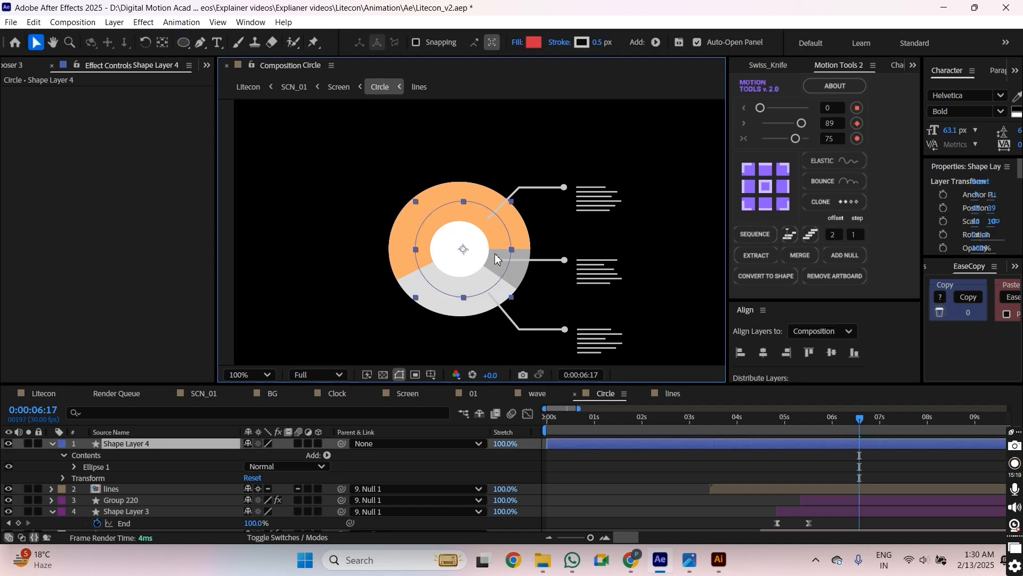
scroll(495, 254, "down", 1)
left_click_drag(495, 254, 521, 219)
scroll(526, 255, "up", 1)
left_click_drag(501, 225, 371, 301)
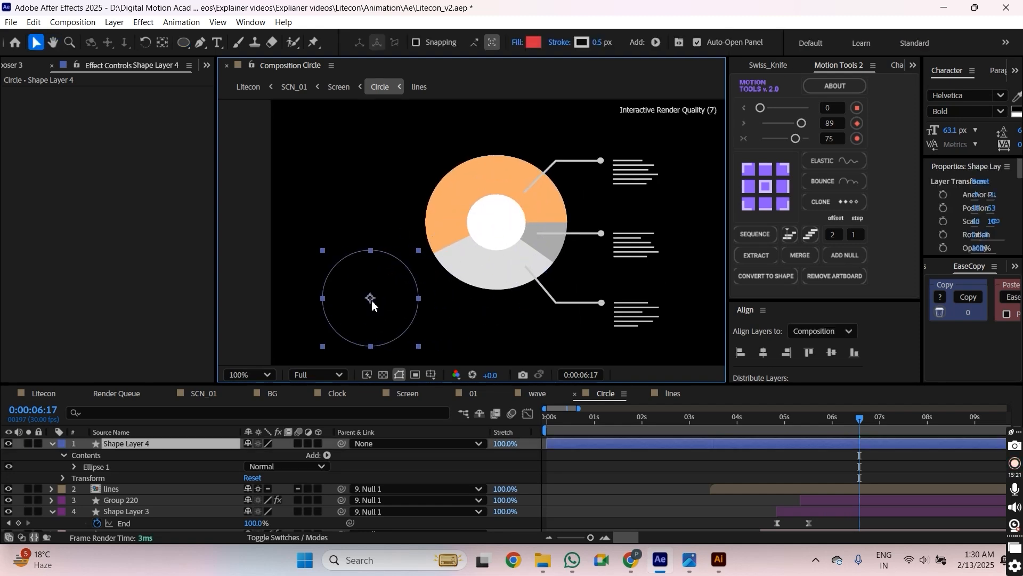
Thicken the new circle's stroke to 61 px and sample the donut's orange, F7AD6B, as its stroke color.
left_click_drag(596, 43, 658, 57)
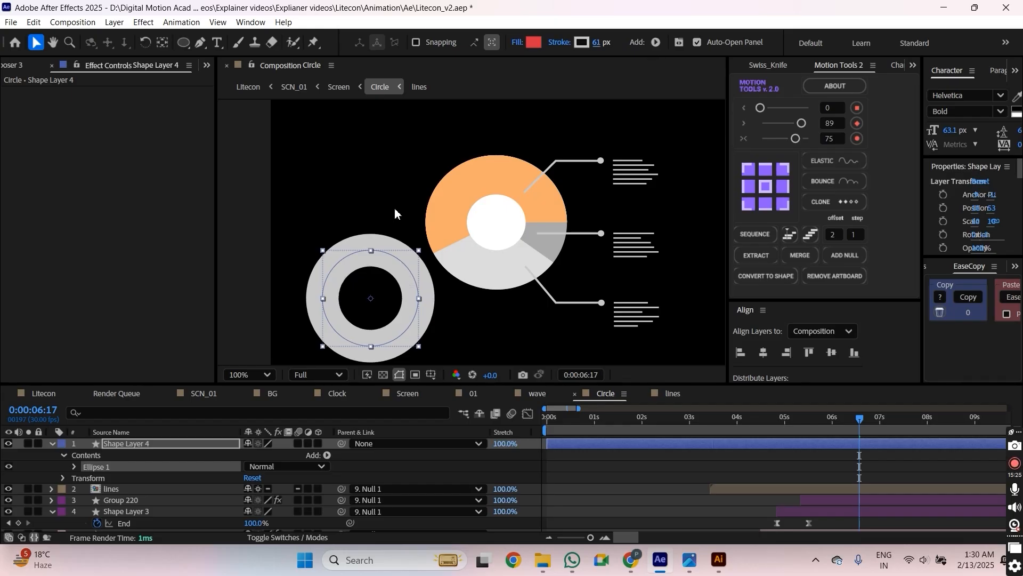
left_click(401, 340)
left_click(581, 42)
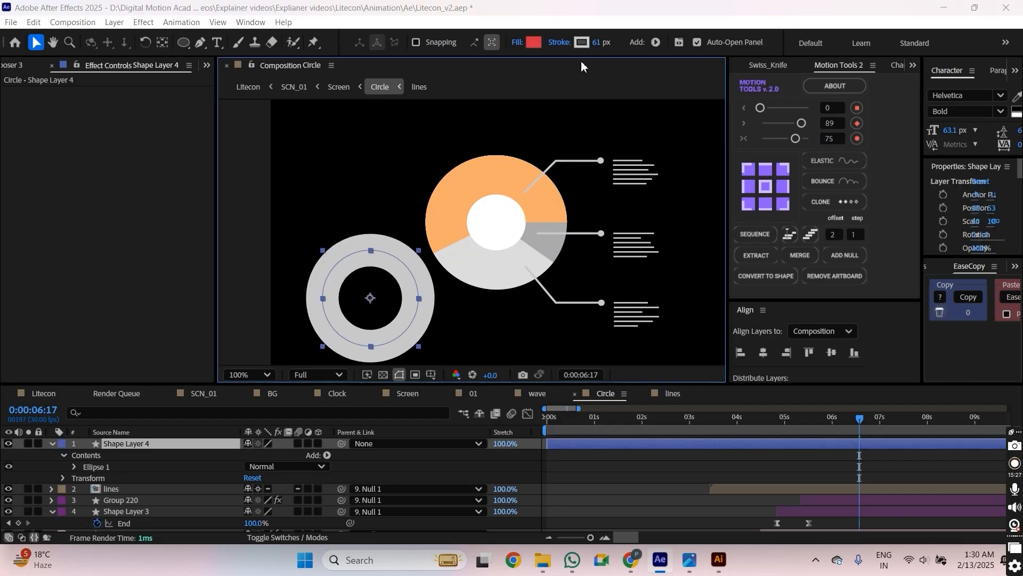
left_click(582, 42)
left_click(631, 267)
left_click(523, 166)
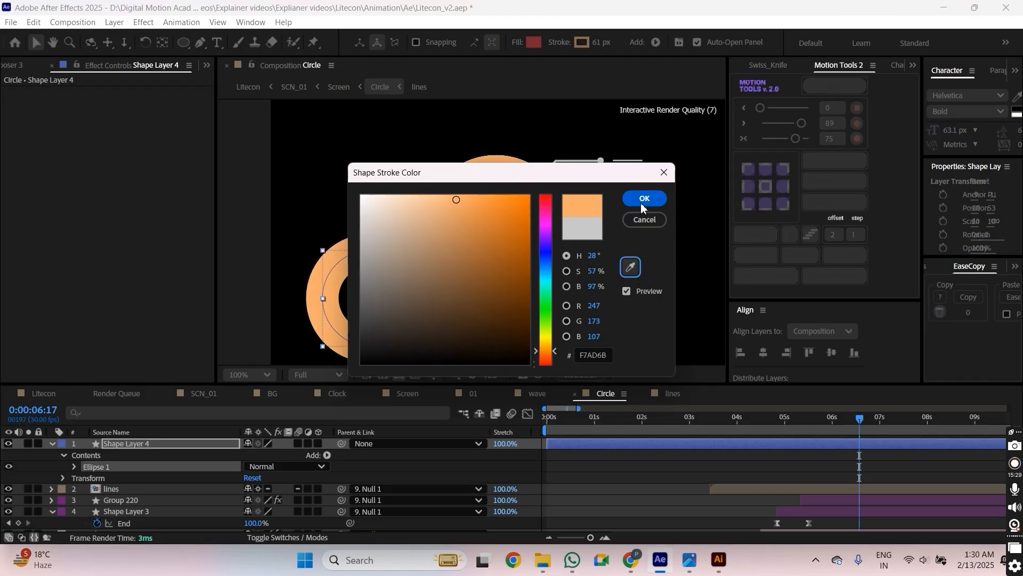
left_click(644, 204)
Set the orange ring's stroke width to 60 px.
left_click(378, 199)
left_click(399, 290)
left_click(599, 42)
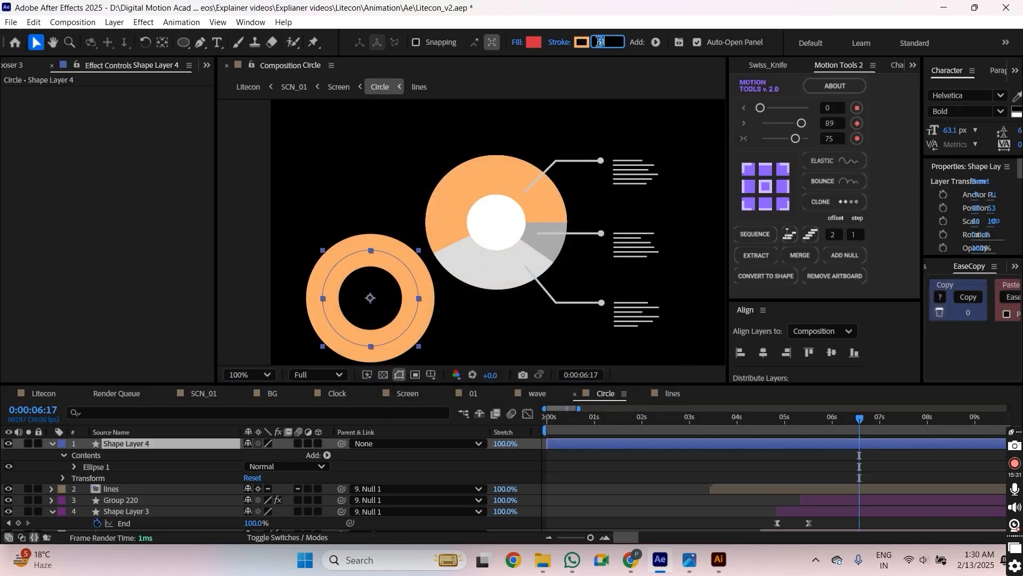
type("60")
key("Return")
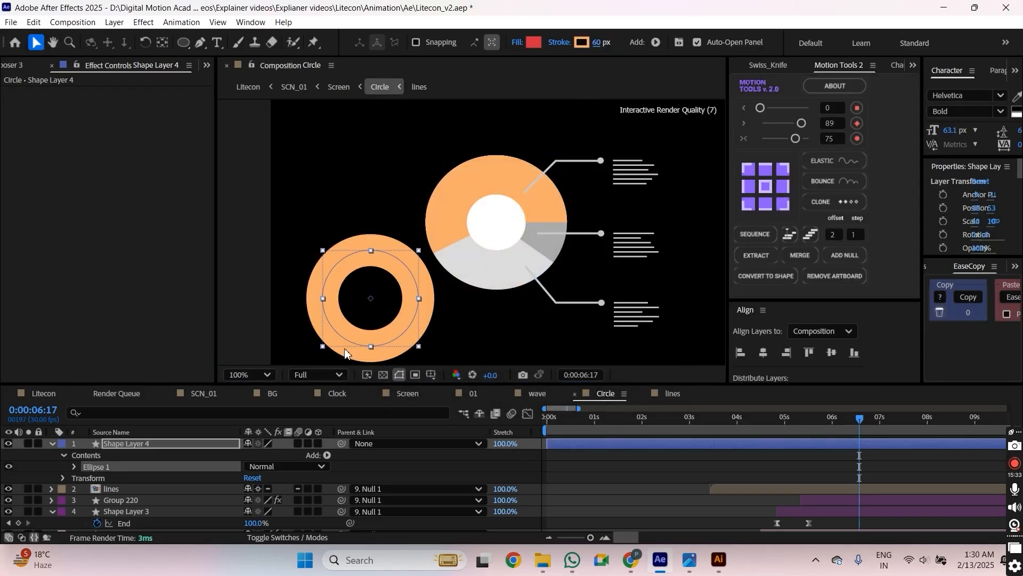
left_click(372, 297)
left_click(372, 309)
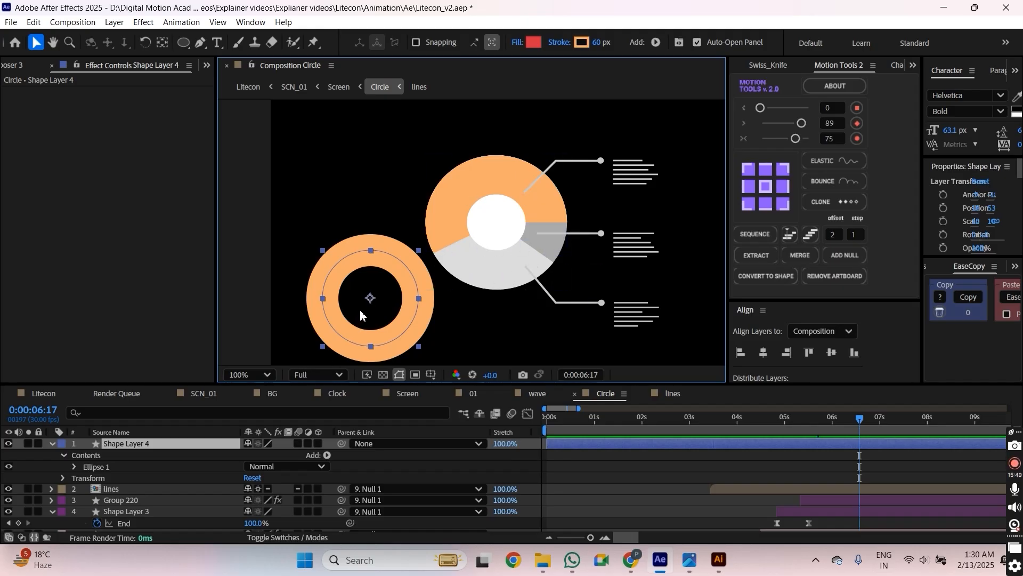
Place the orange ring over the donut chart, compare their sizes and set the ring's scale to 110%.
left_click_drag(409, 288, 503, 223)
key("s")
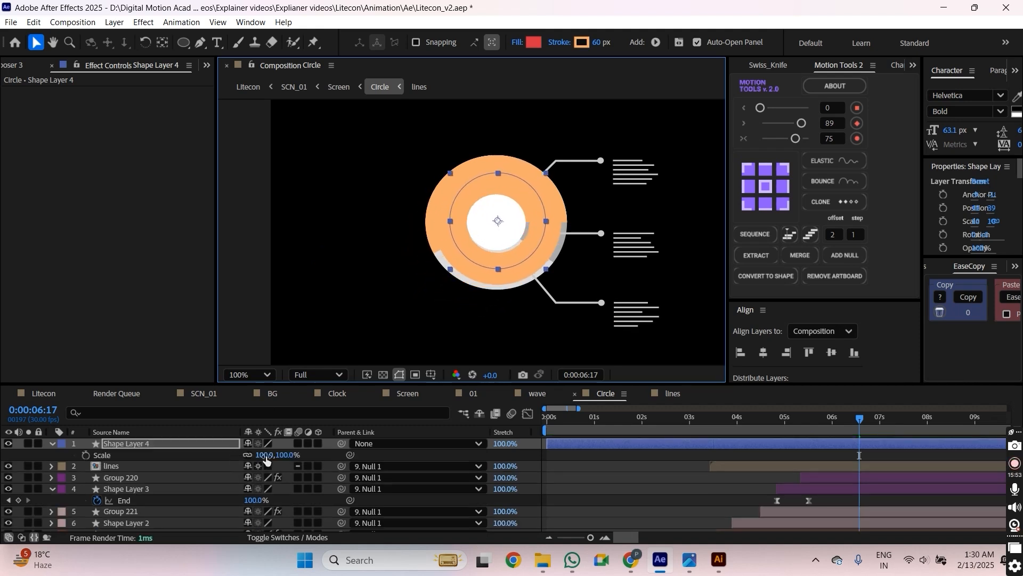
left_click_drag(267, 455, 275, 457)
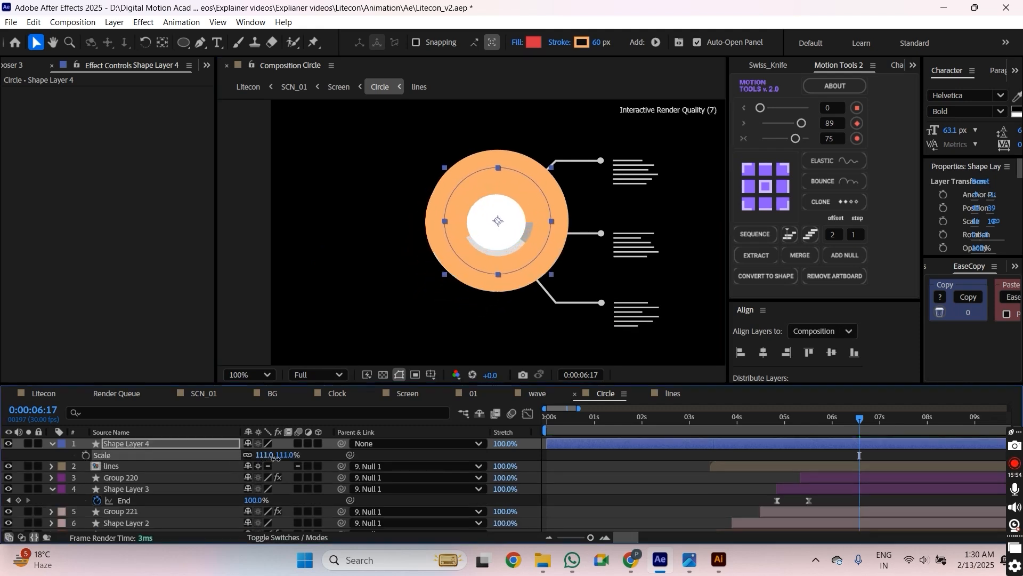
left_click(9, 443)
left_click(11, 445)
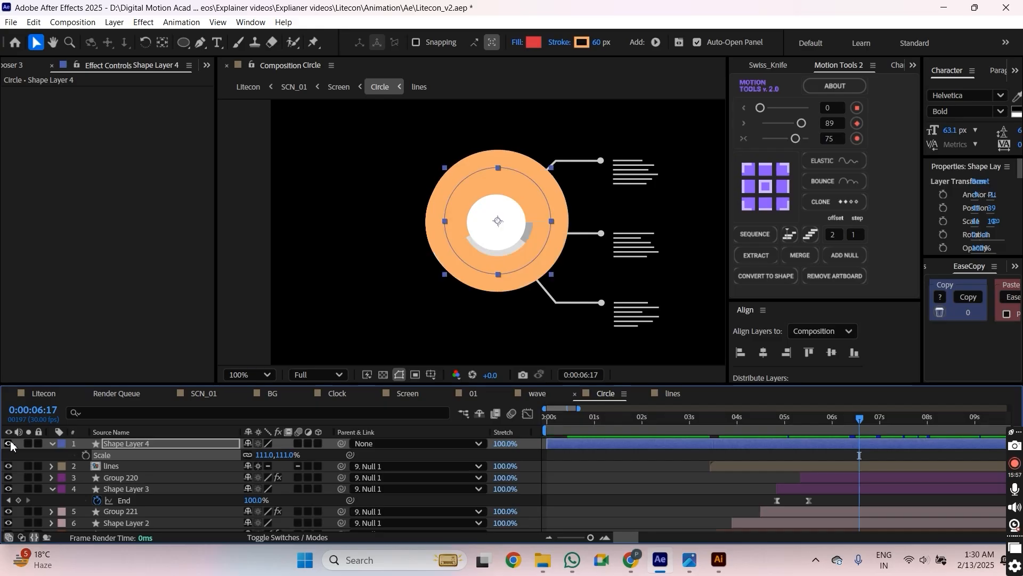
left_click(266, 455)
type("110")
key("Return")
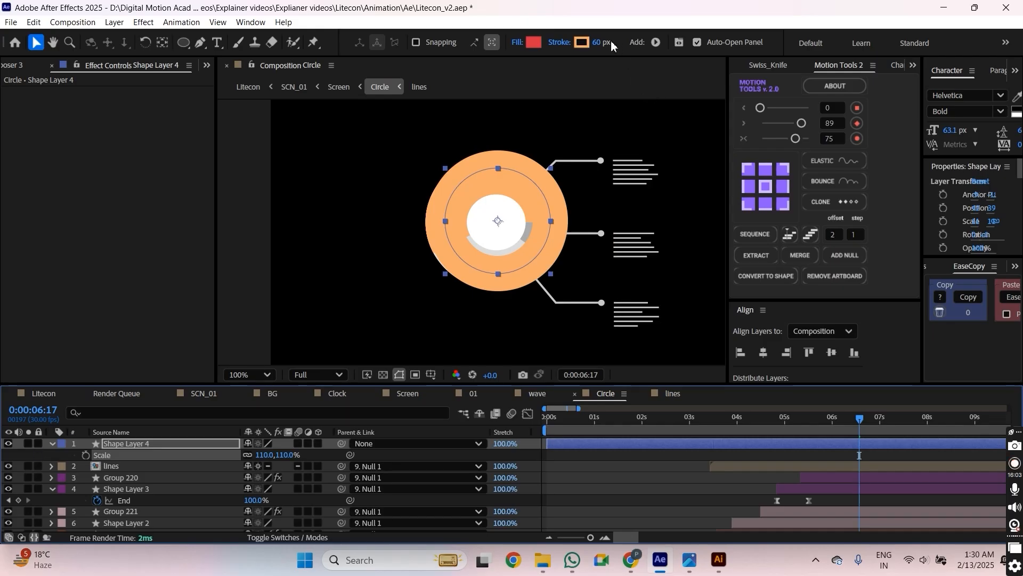
Move the ring to the left of the donut and, at 0:00:00:00, add Trim Paths to its shape layer.
left_click_drag(504, 247, 399, 248)
left_click(161, 452)
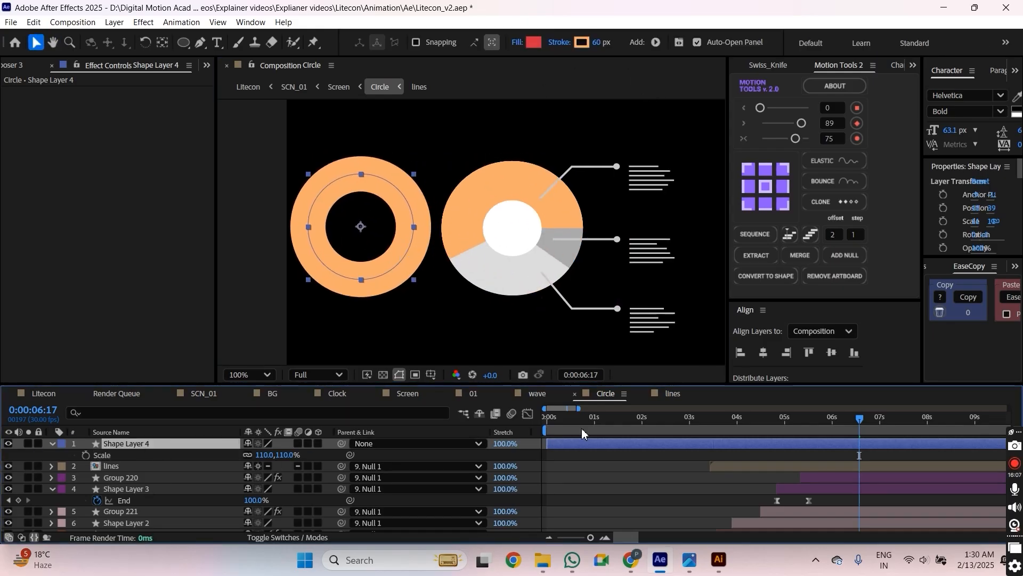
left_click_drag(581, 428, 546, 426)
left_click(52, 443)
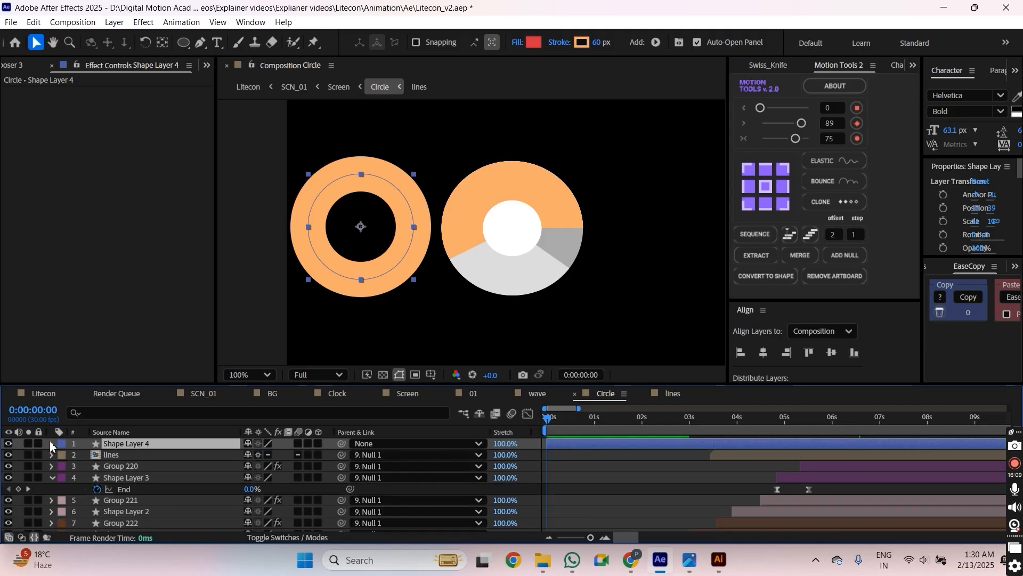
left_click(52, 444)
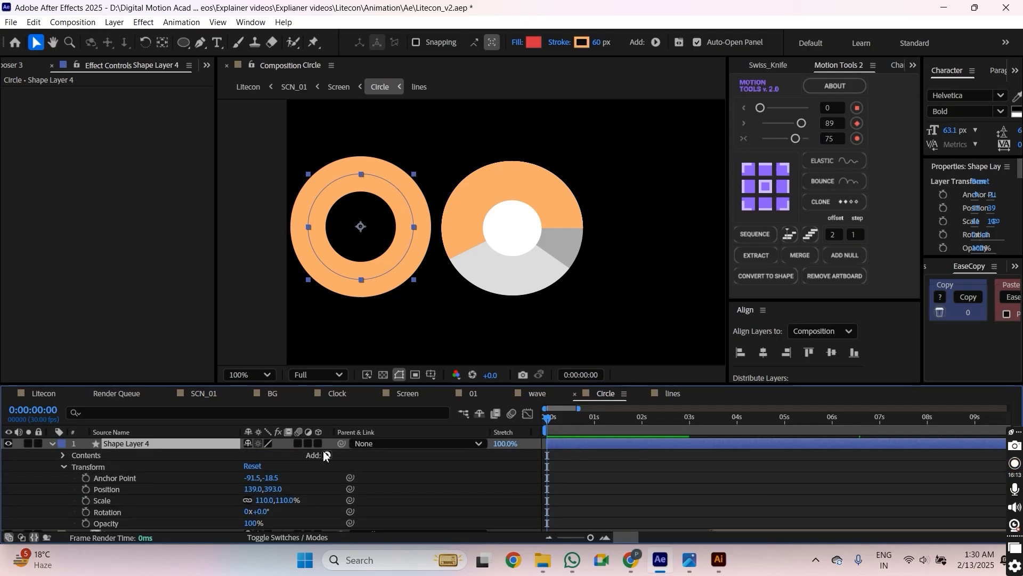
left_click(327, 455)
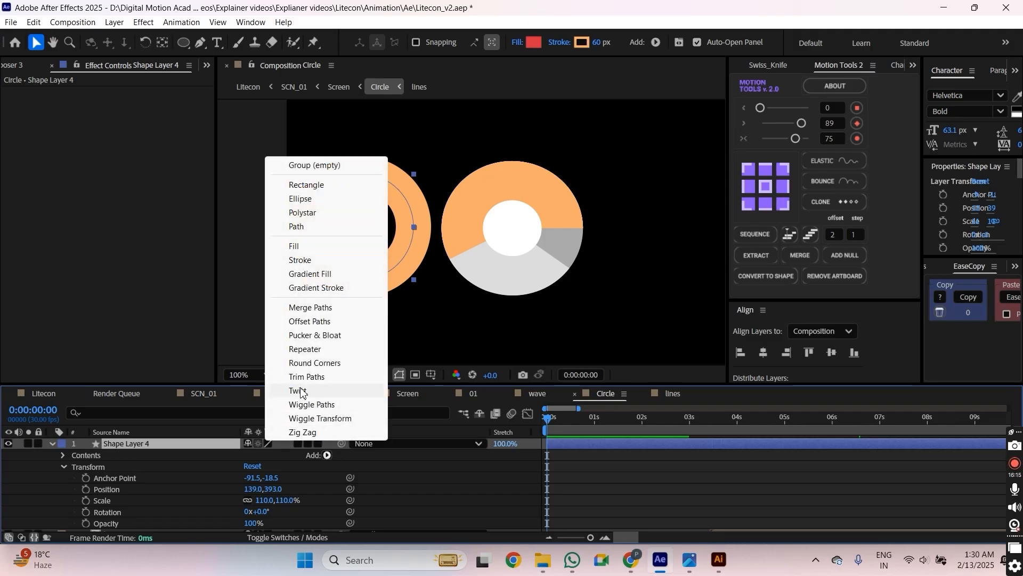
left_click(306, 377)
left_click(74, 477)
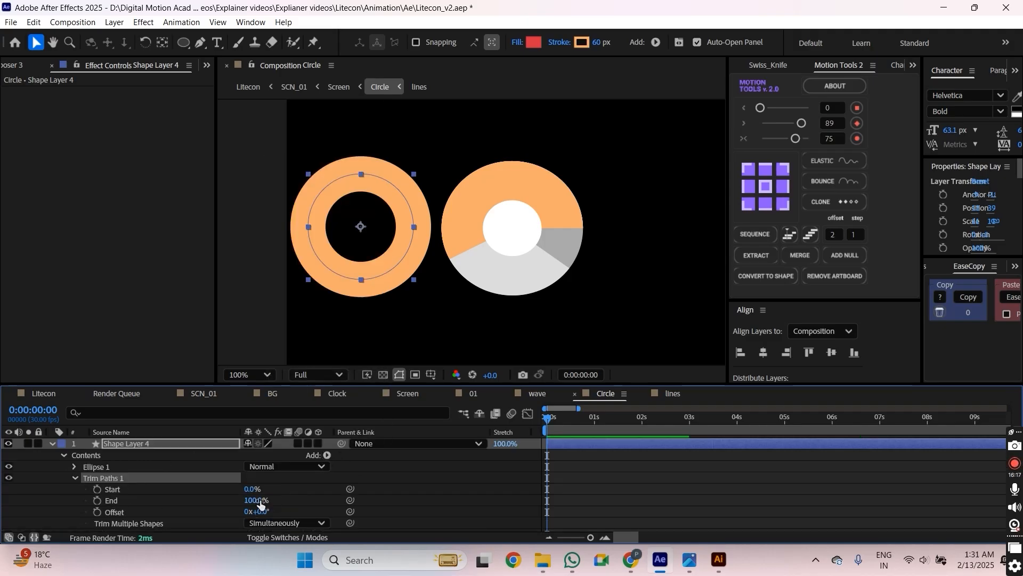
Keyframe the ring's Trim Paths End from 0% at 0:00:00:00 to 100% at 0:00:00:20.
left_click_drag(260, 503, 226, 509)
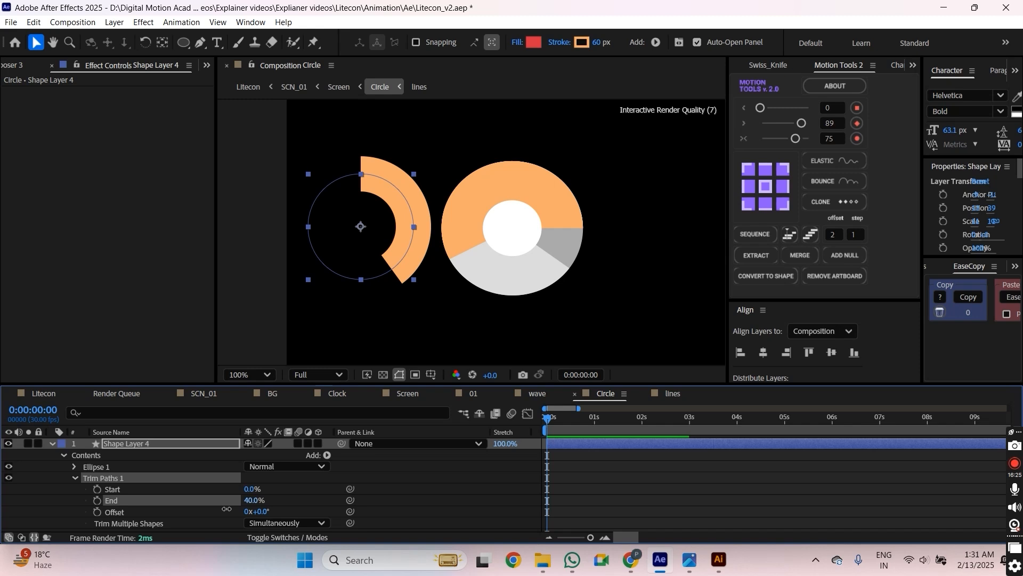
left_click_drag(227, 509, 480, 507)
left_click(97, 501)
key("shift+Page_Down")
key("shift+Page_Down")
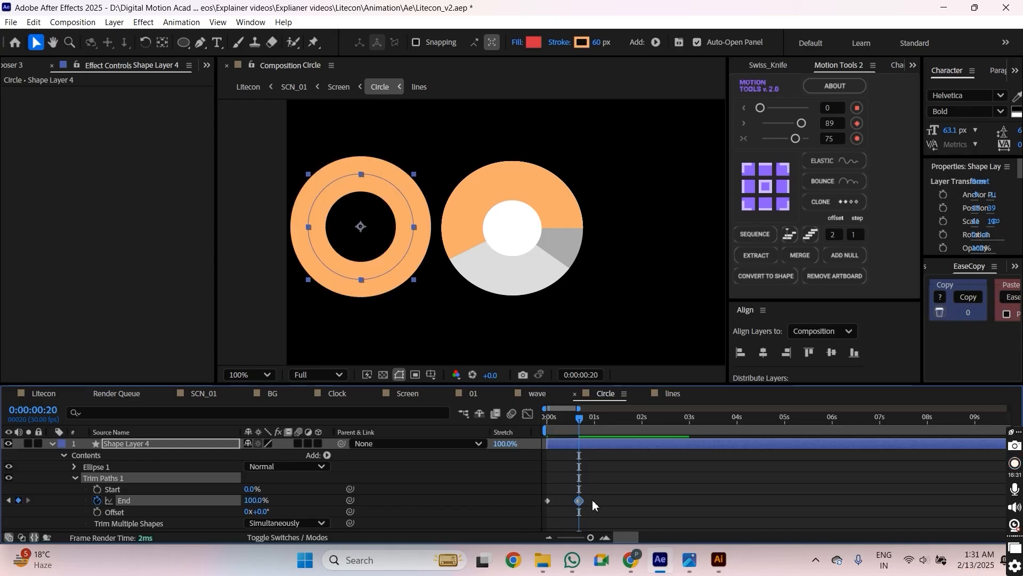
Apply Easy Ease to the End keyframes and shape the speed graph to peak early and slow down gradually, and preview it.
left_click_drag(593, 499, 526, 513)
key("F9")
left_click(528, 413)
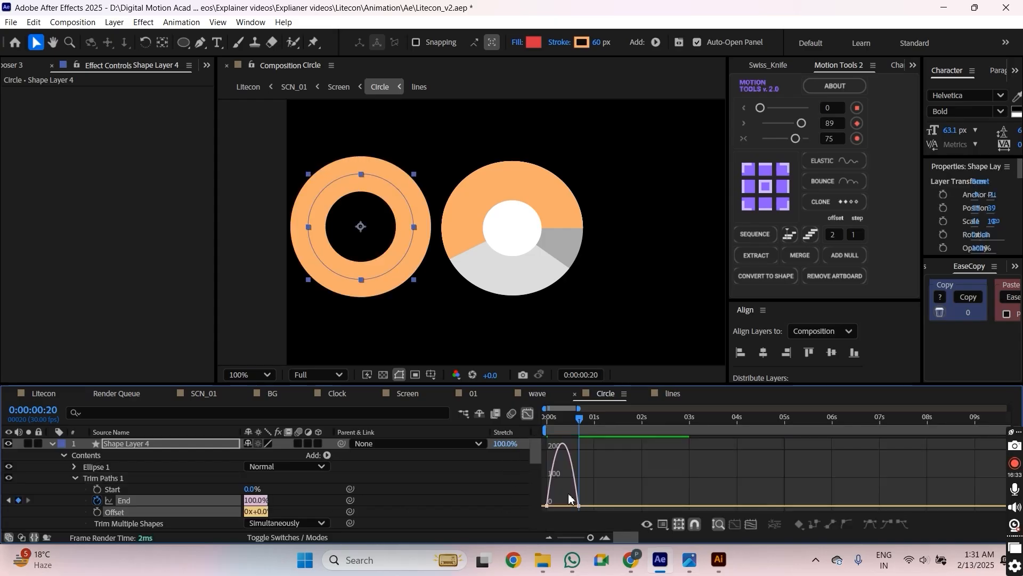
left_click(145, 509, "ctrl")
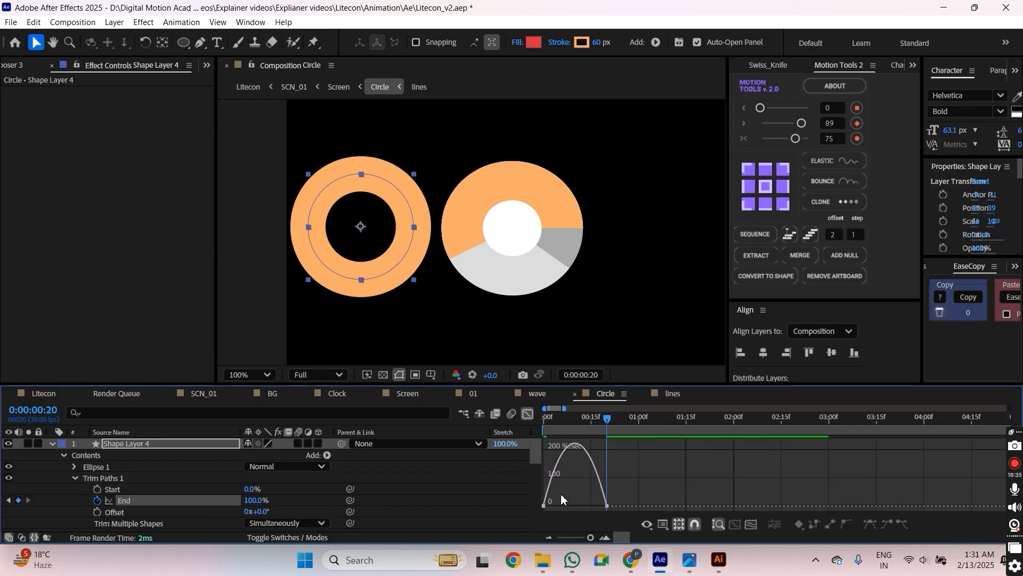
left_click_drag(636, 475, 560, 510)
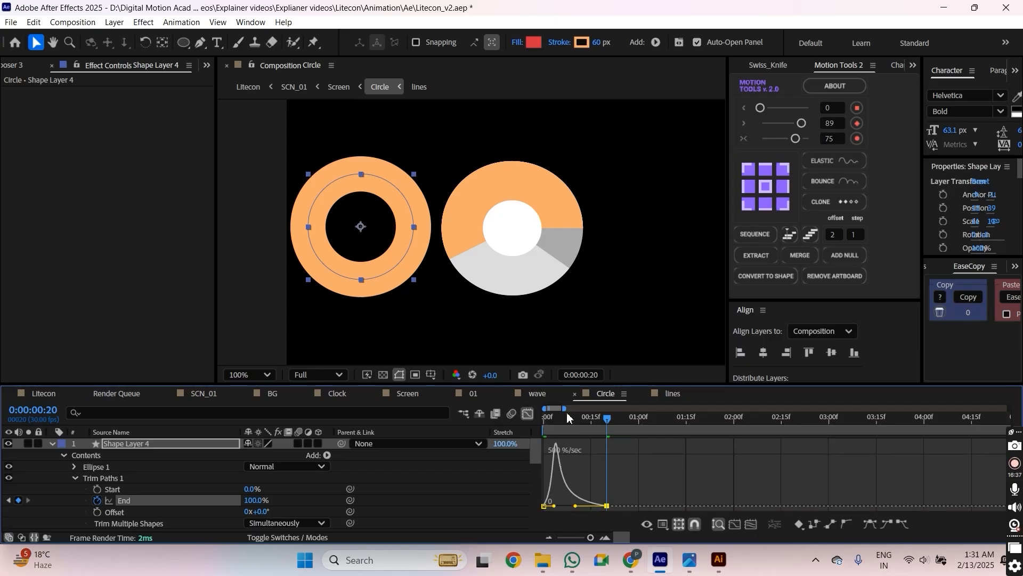
key("space")
key("shift+F3")
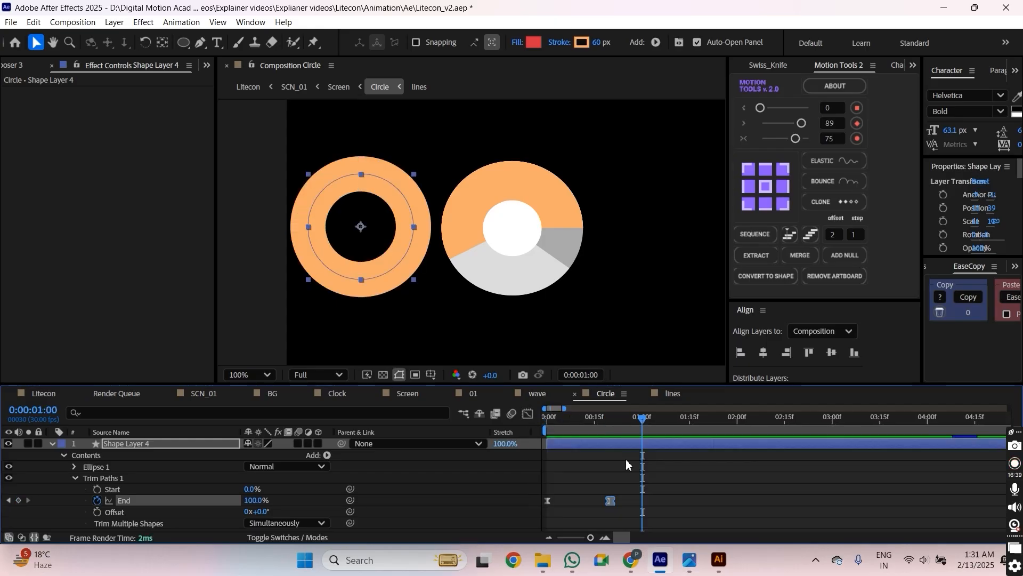
Delay the ring's final End keyframe to just past 0:00:01:00, preview the reveal and collapse the layer's properties.
left_click(614, 499)
left_click_drag(611, 501, 647, 507)
key("space")
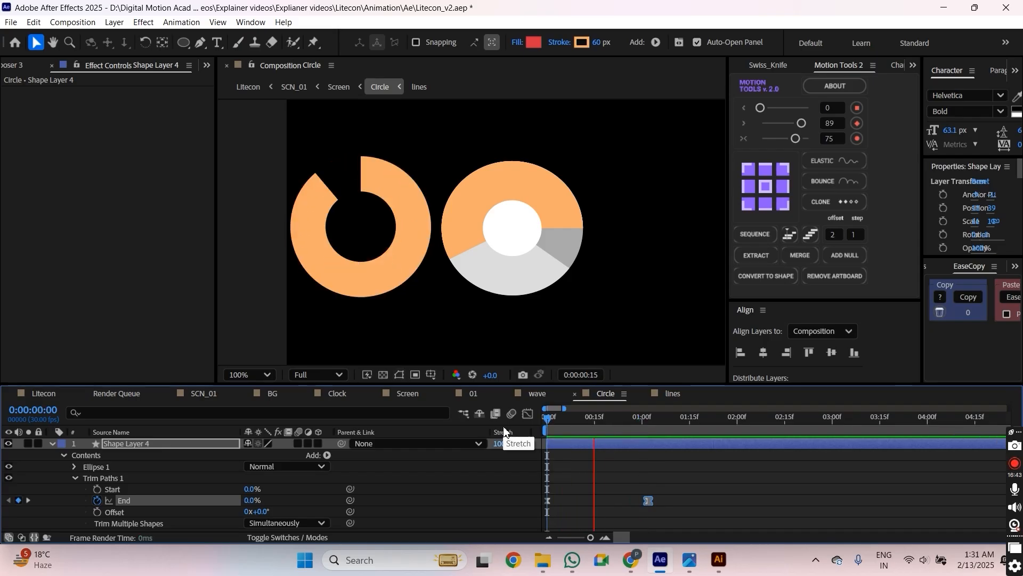
key("space")
left_click(52, 443)
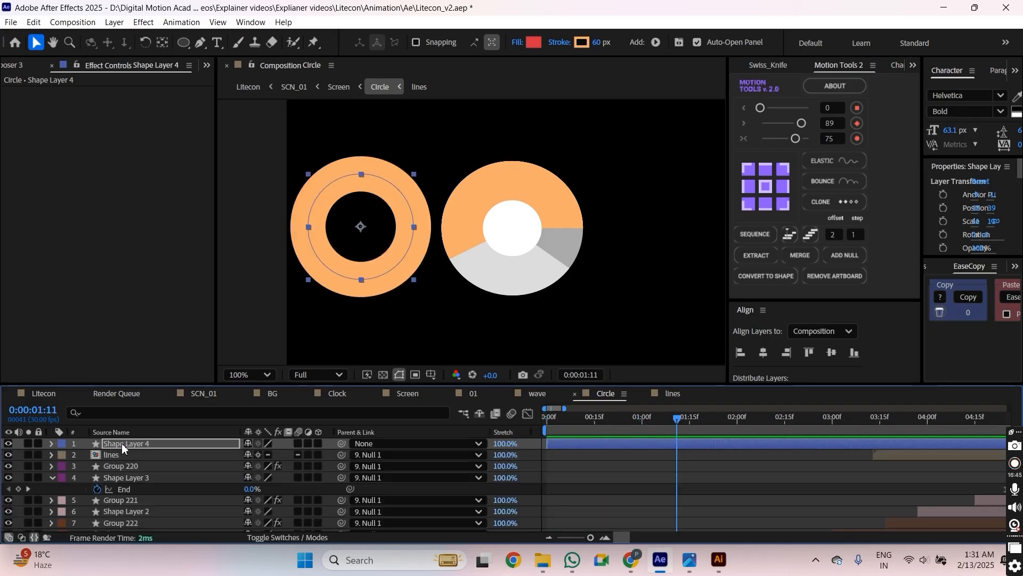
Duplicate the orange ring layer and set the copy's stroke to the light grey sampled from the donut, DCDCDC.
key("ctrl+d")
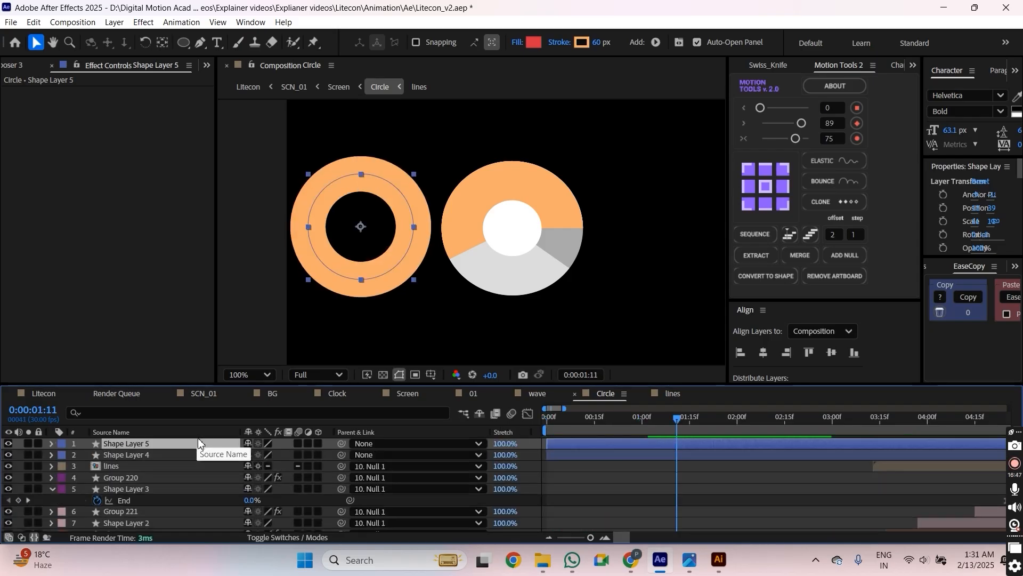
key("y")
key("u")
left_click(651, 436)
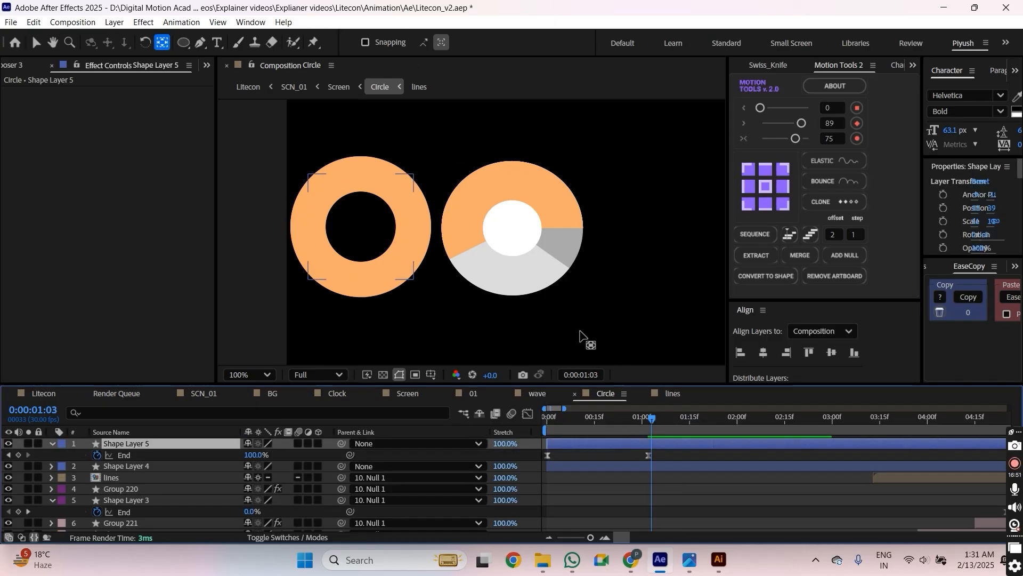
key("v")
left_click(582, 43)
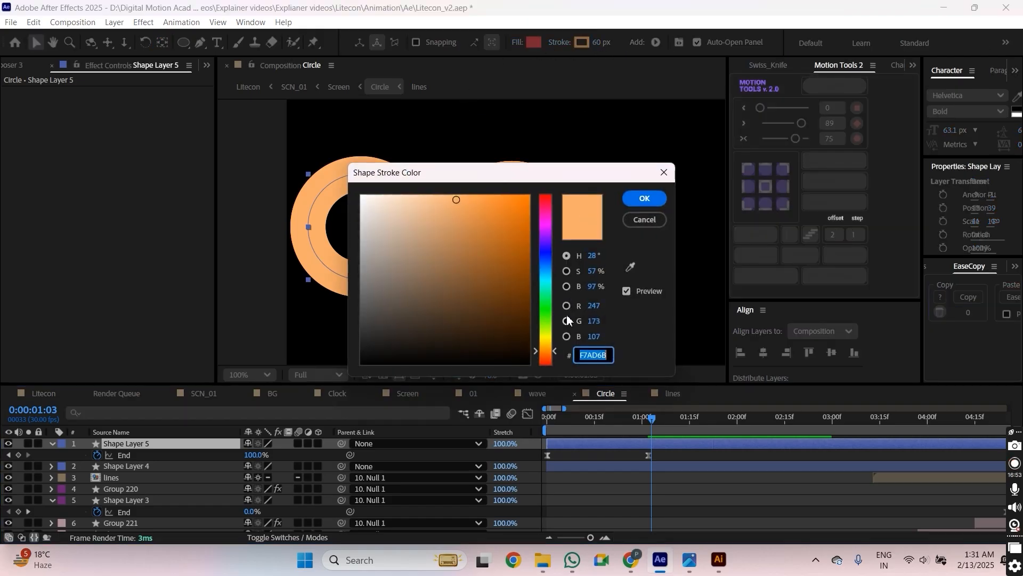
left_click_drag(588, 174, 937, 218)
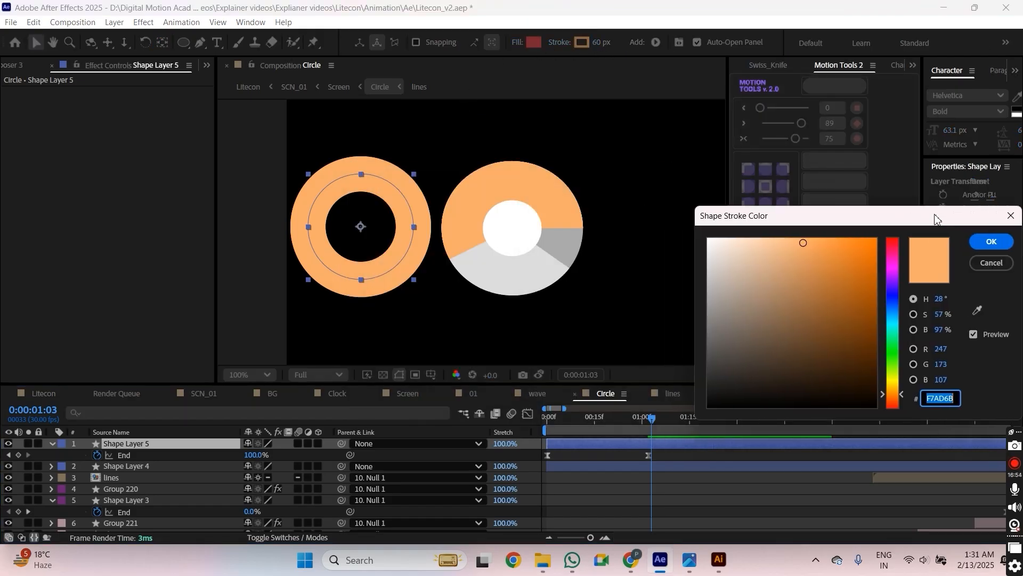
left_click(977, 310)
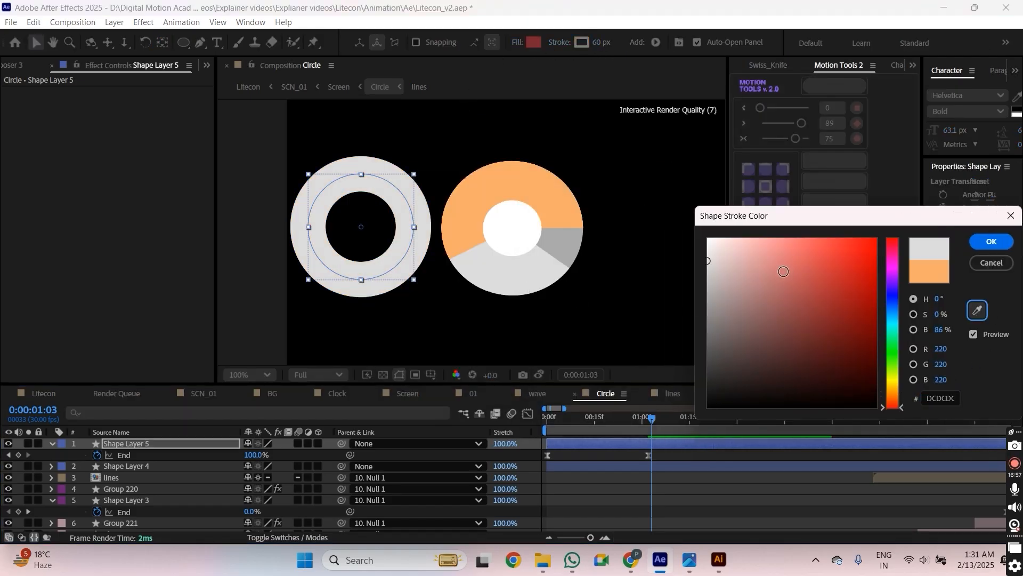
left_click(991, 241)
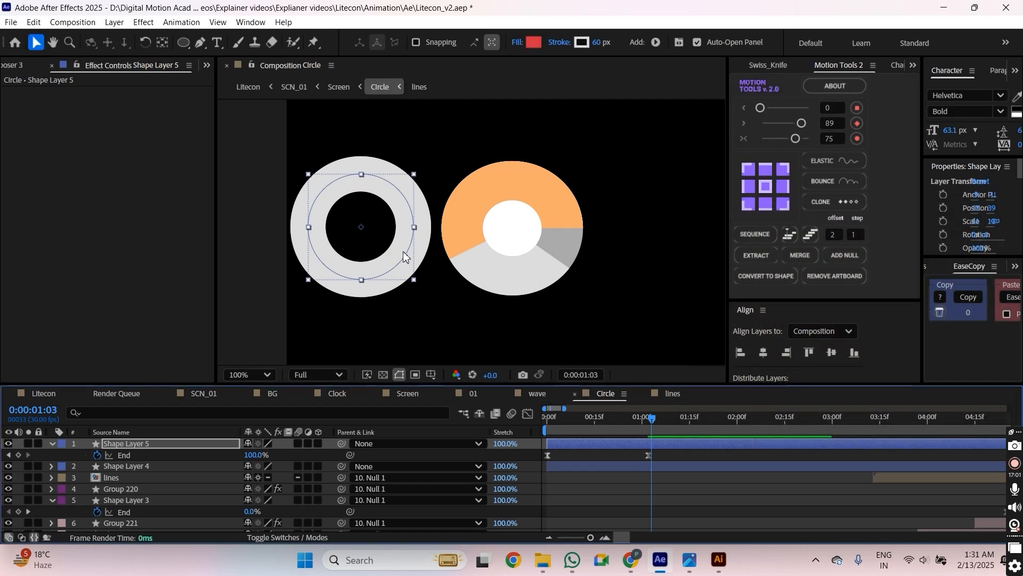
Set the light-grey ring's Trim Paths End keyframe at 0:00:01:02 to 71%.
left_click(507, 282)
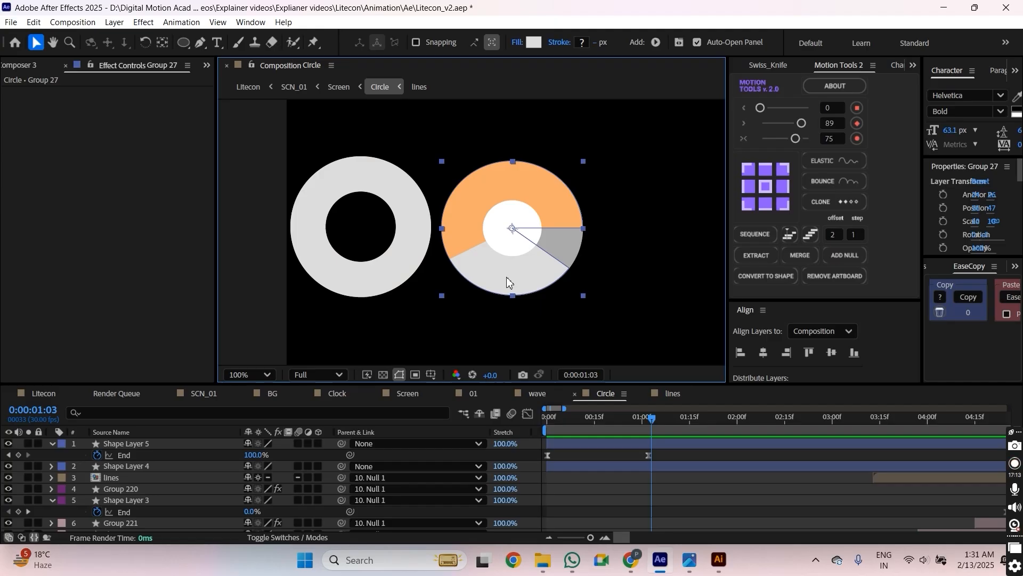
left_click(356, 273)
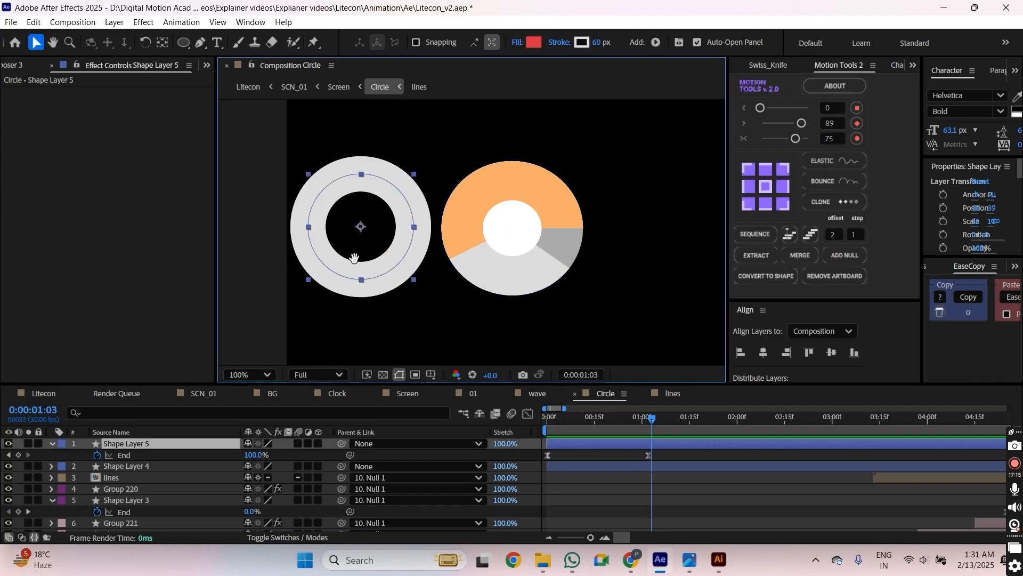
left_click_drag(648, 427, 639, 433)
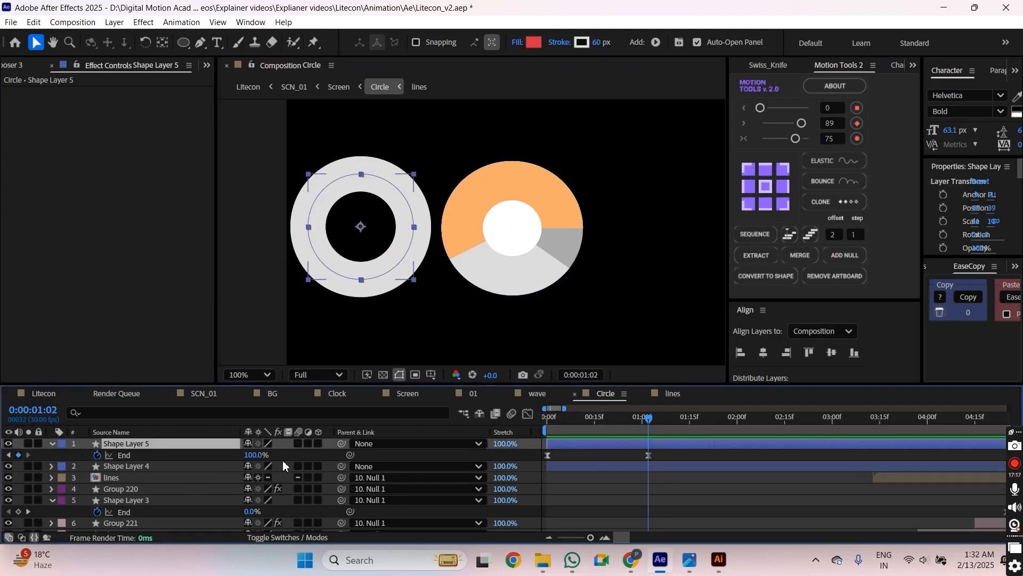
left_click_drag(258, 458, 102, 483)
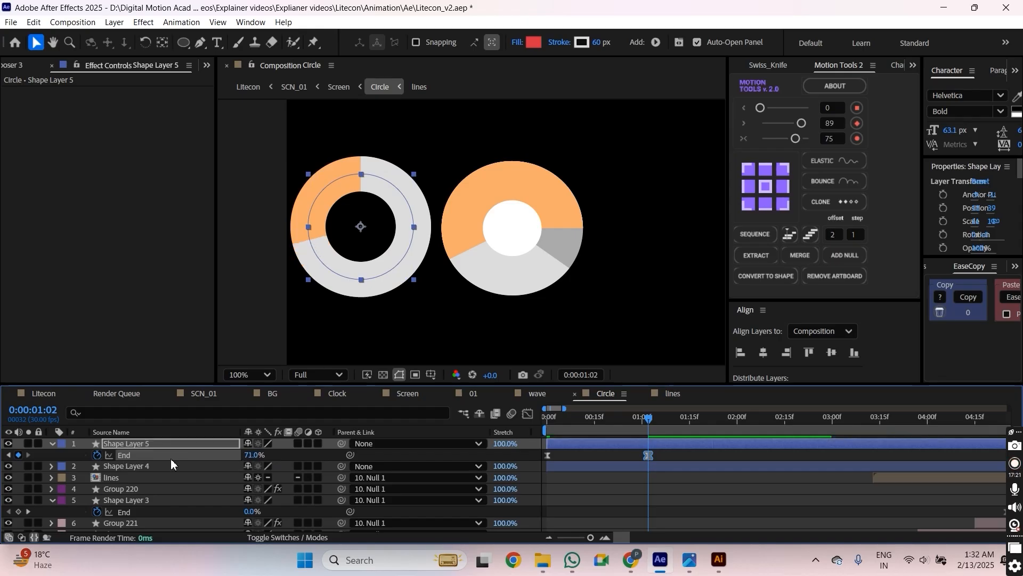
Set the light-grey ring's Trim Paths Start to 32% and scrub through the reveal.
key("u")
key("u")
scroll(261, 500, "down", 1)
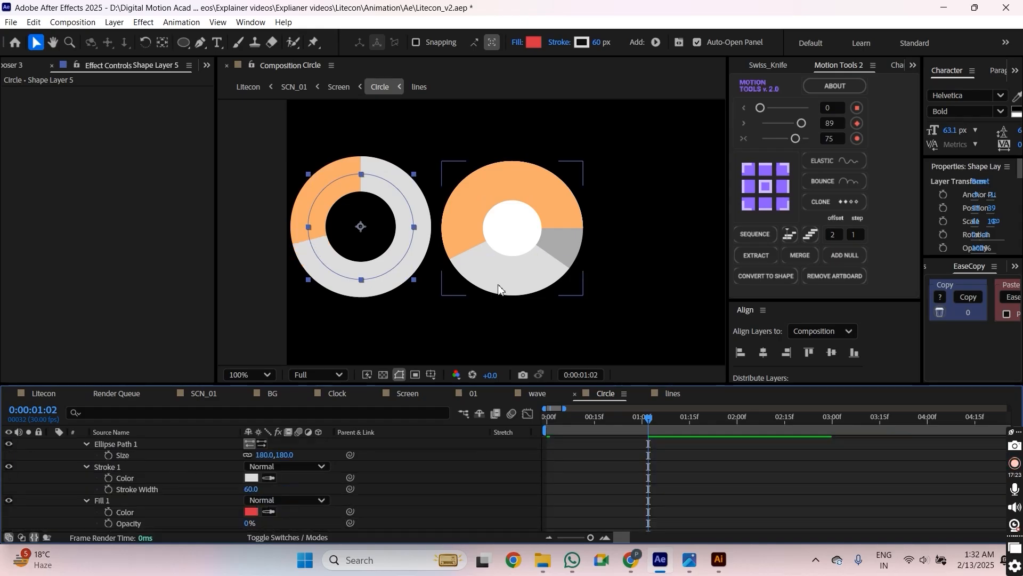
scroll(166, 490, "down", 1)
scroll(187, 477, "down", 2)
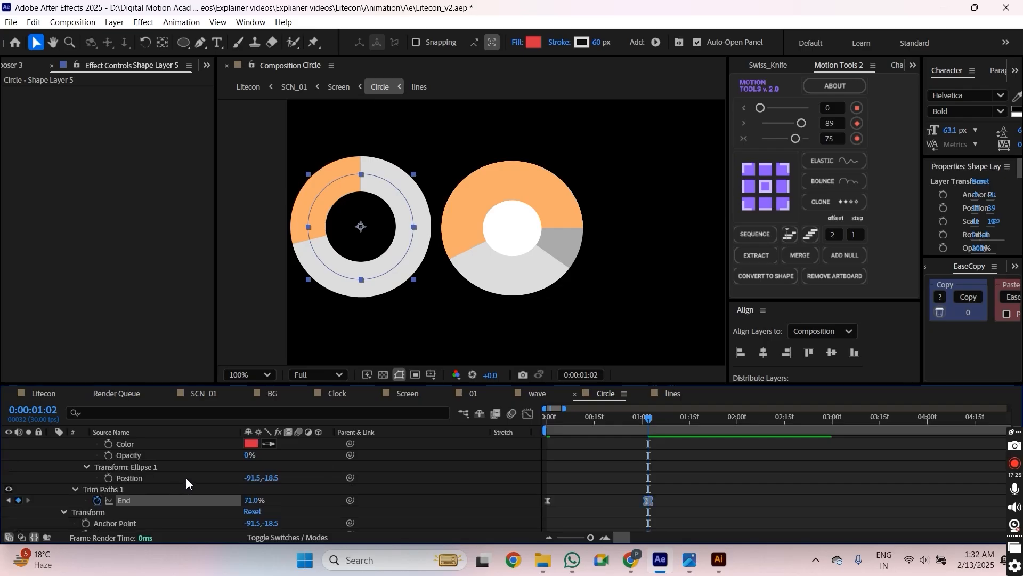
left_click(75, 455)
left_click(75, 456)
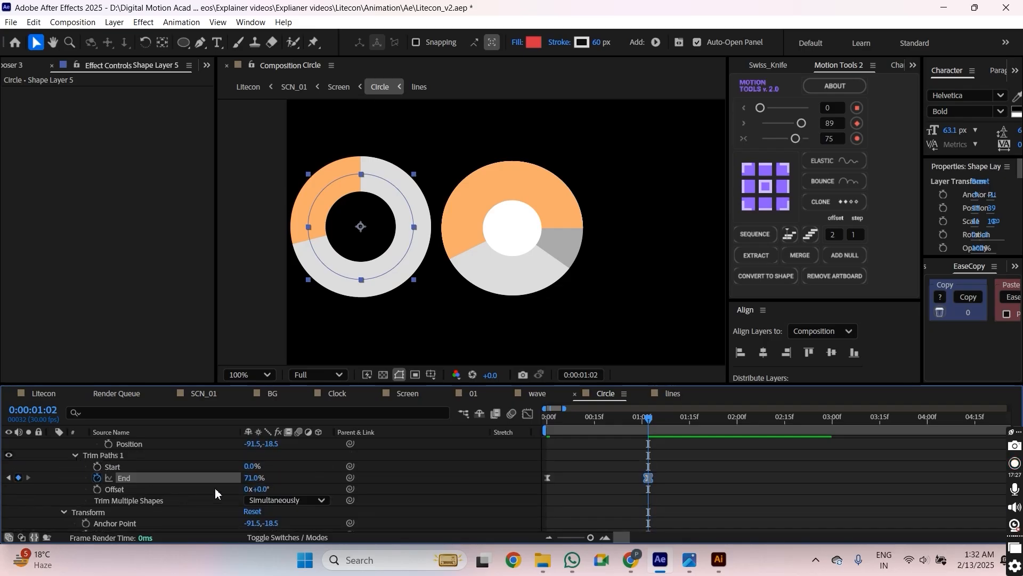
left_click_drag(256, 466, 277, 468)
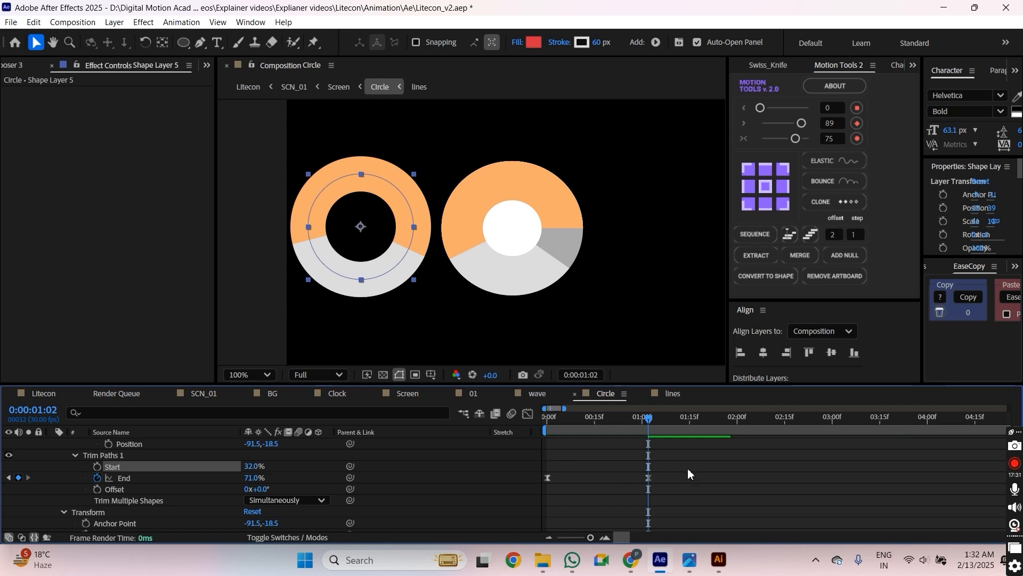
scroll(687, 470, "up", 2)
scroll(625, 455, "down", 1)
left_click_drag(648, 418, 572, 436)
left_click_drag(568, 436, 641, 456)
Replace the light-grey ring's End keyframes with 32% at 0:00:00:00 and 71% at 0:00:01:02, and preview the animation.
scroll(497, 484, "down", 1)
left_click(98, 479)
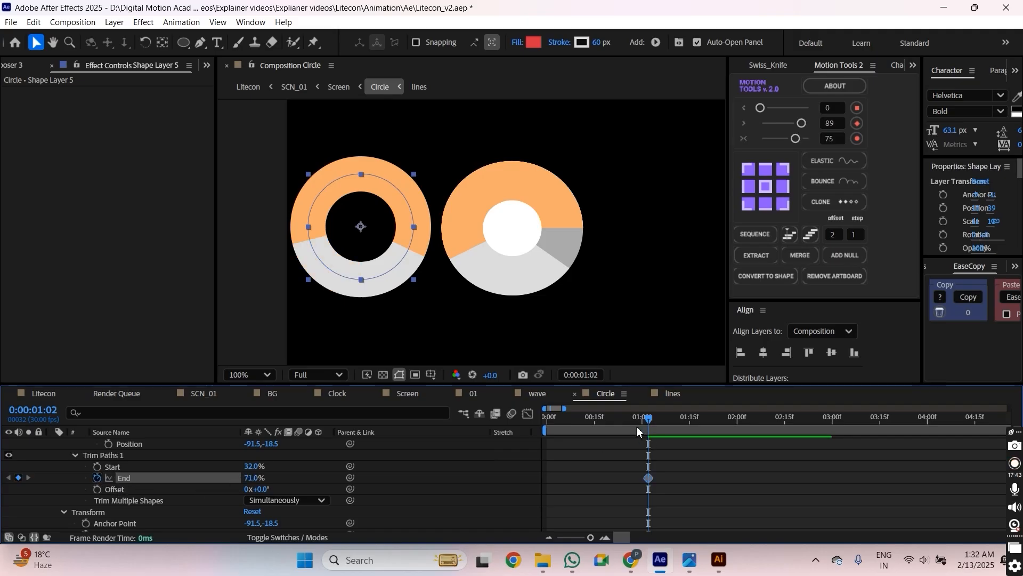
left_click_drag(639, 431, 537, 428)
left_click_drag(245, 480, 229, 479)
left_click(258, 477)
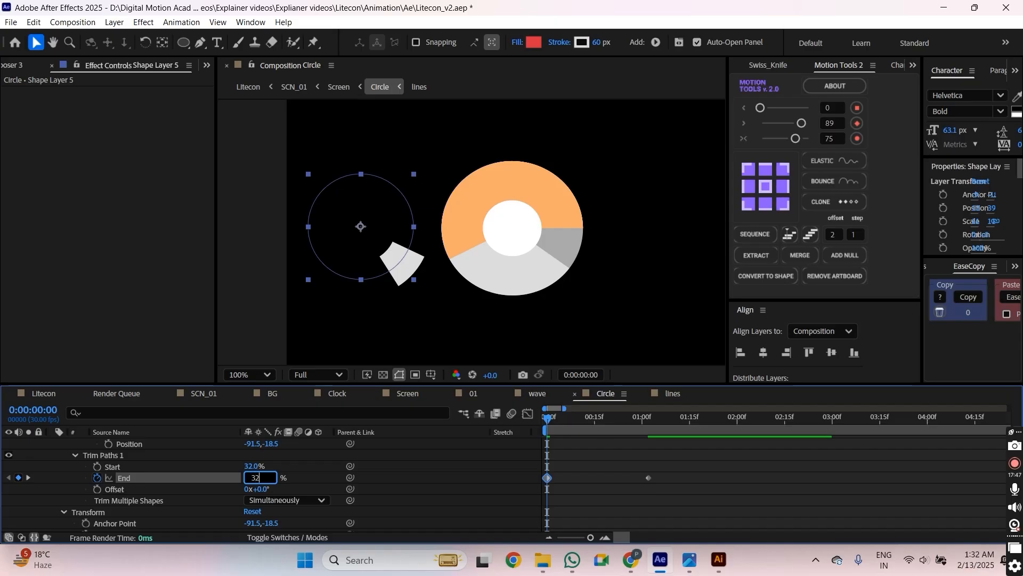
key("Return")
key("space")
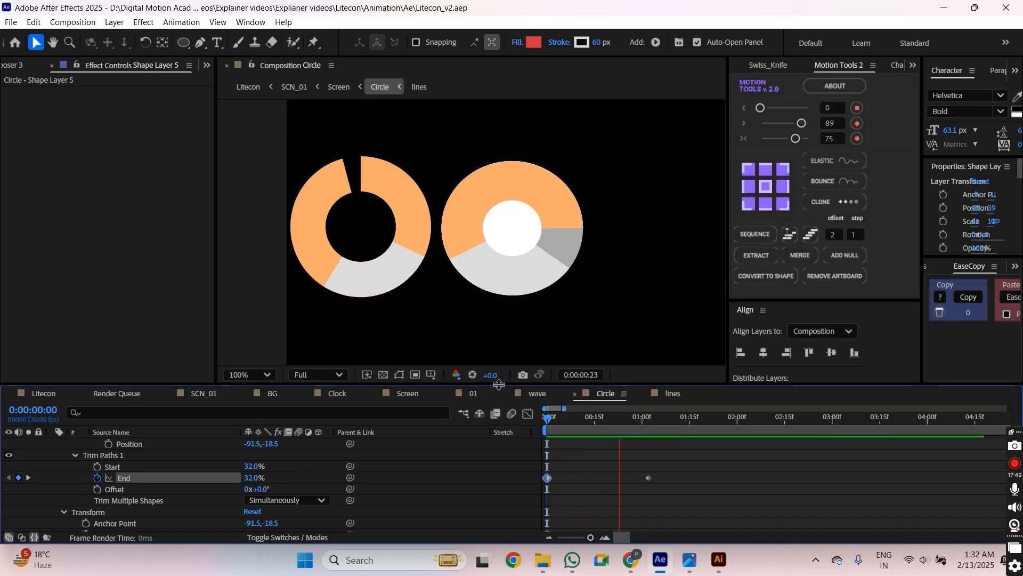
Ease the light-grey ring's End keyframes with the Motion Tools easing at 73 for an early speed peak, save the project and preview.
left_click_drag(687, 457, 453, 515)
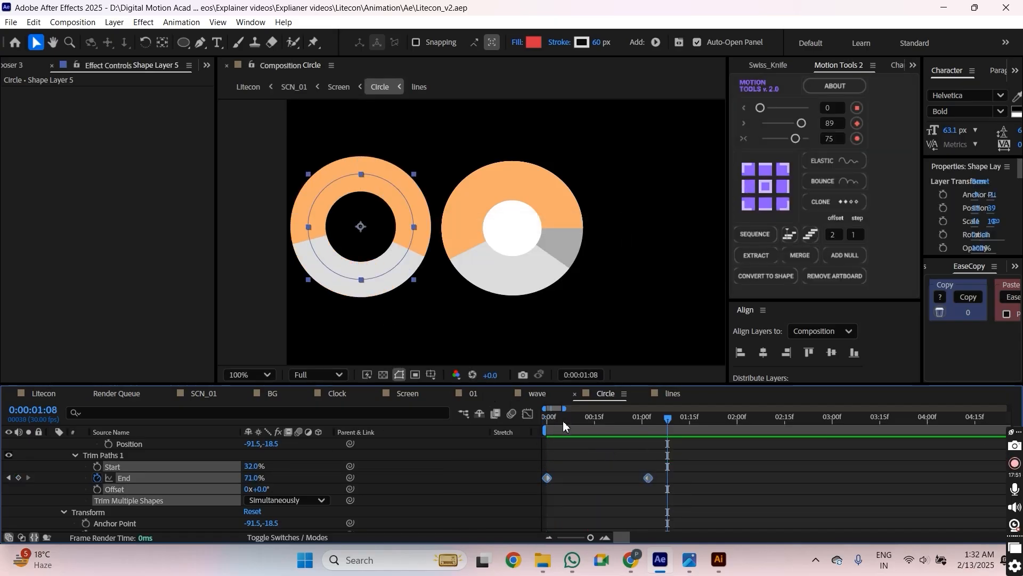
key("shift+F3")
left_click_drag(669, 459, 407, 400)
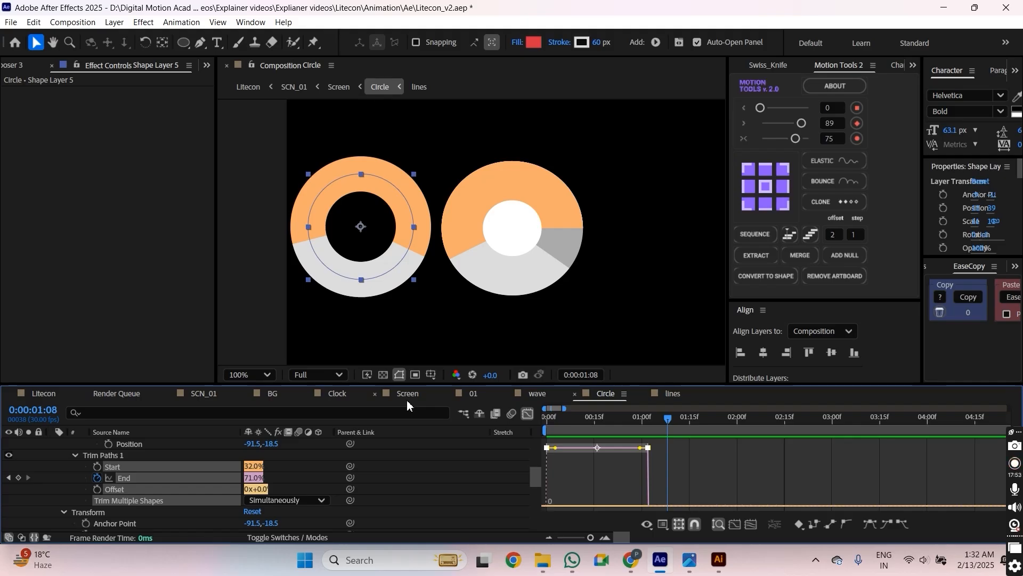
left_click_drag(802, 123, 794, 124)
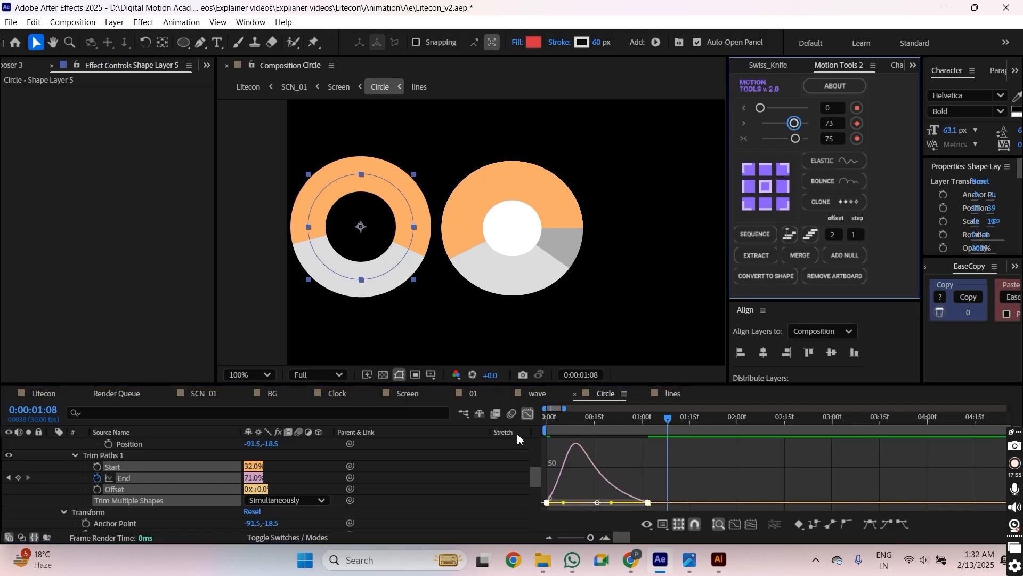
key("ctrl+s")
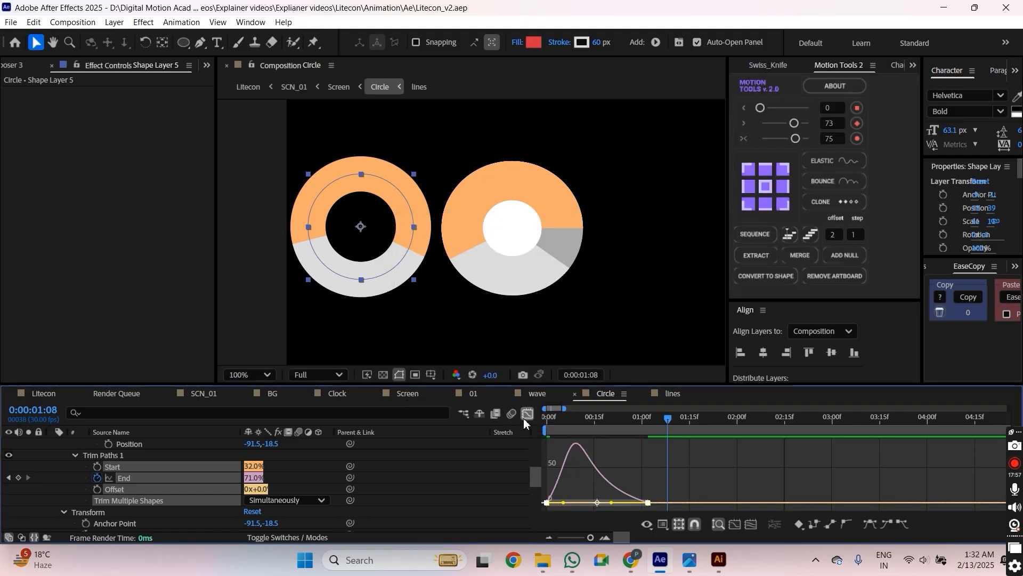
left_click(524, 418)
left_click(584, 471)
key("space")
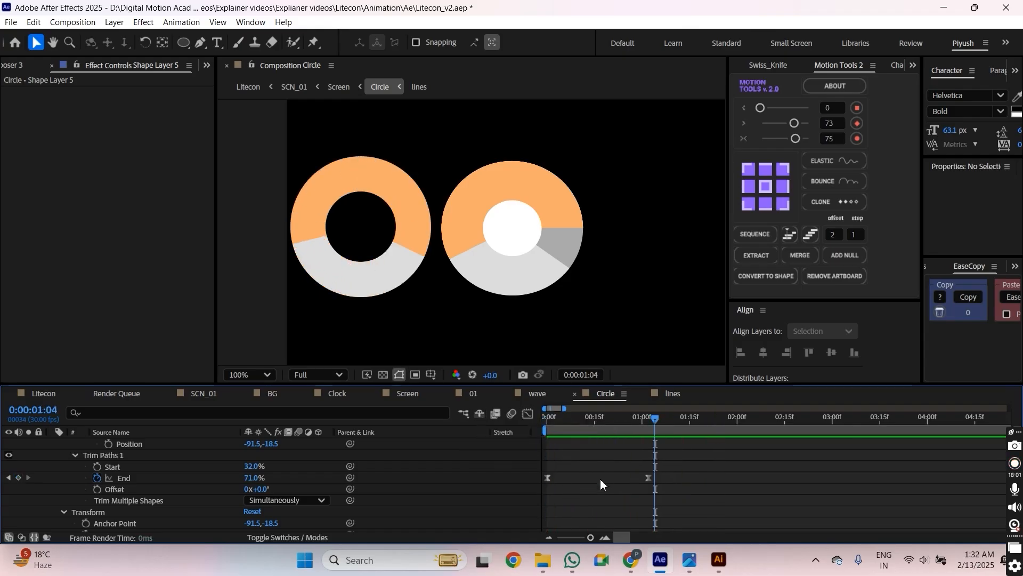
Collapse the light-grey ring's properties, duplicate its layer and remove the copy's End keyframes.
scroll(602, 463, "up", 6)
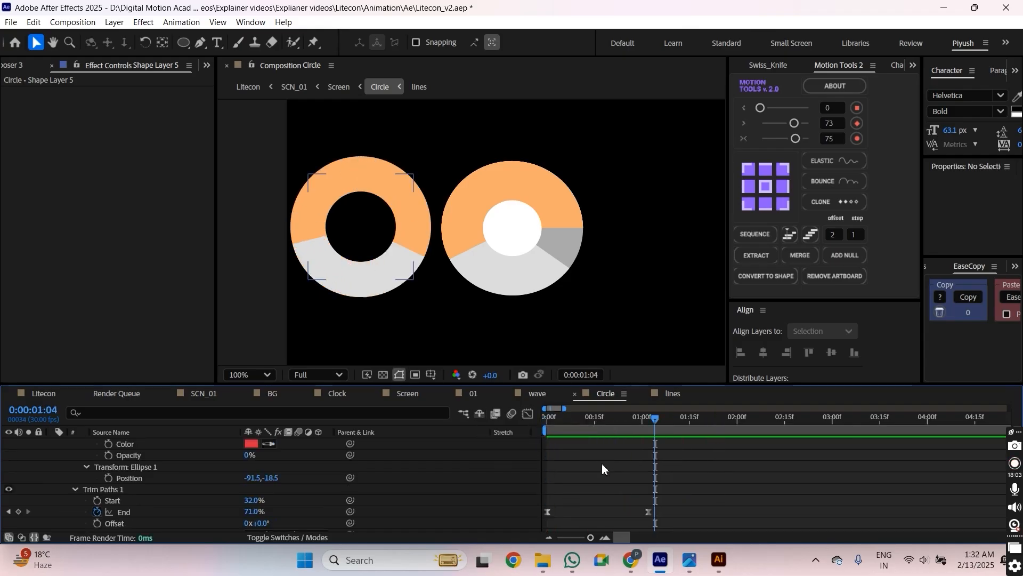
left_click(80, 474)
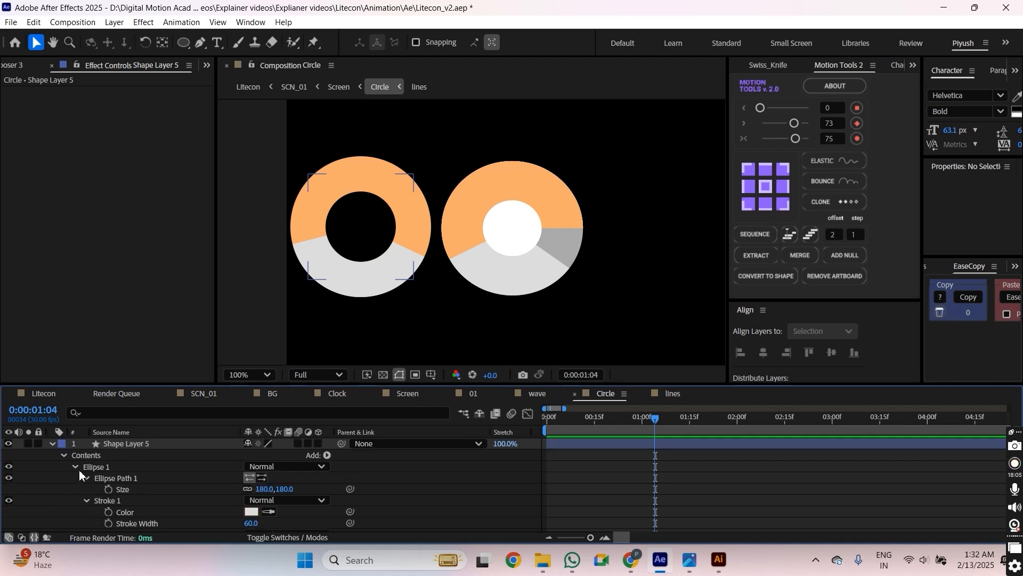
left_click(52, 445)
left_click(122, 443)
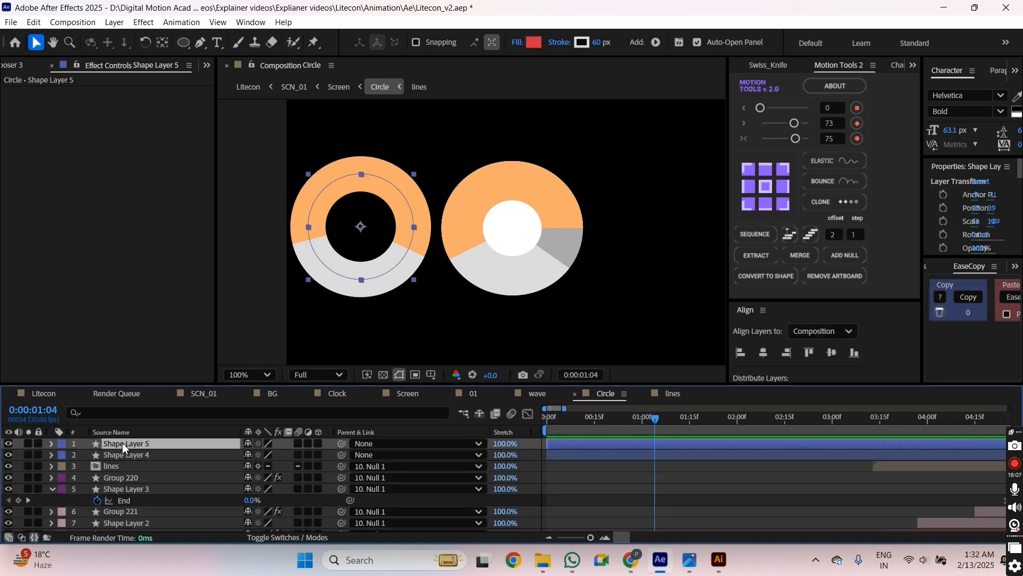
key("ctrl+d")
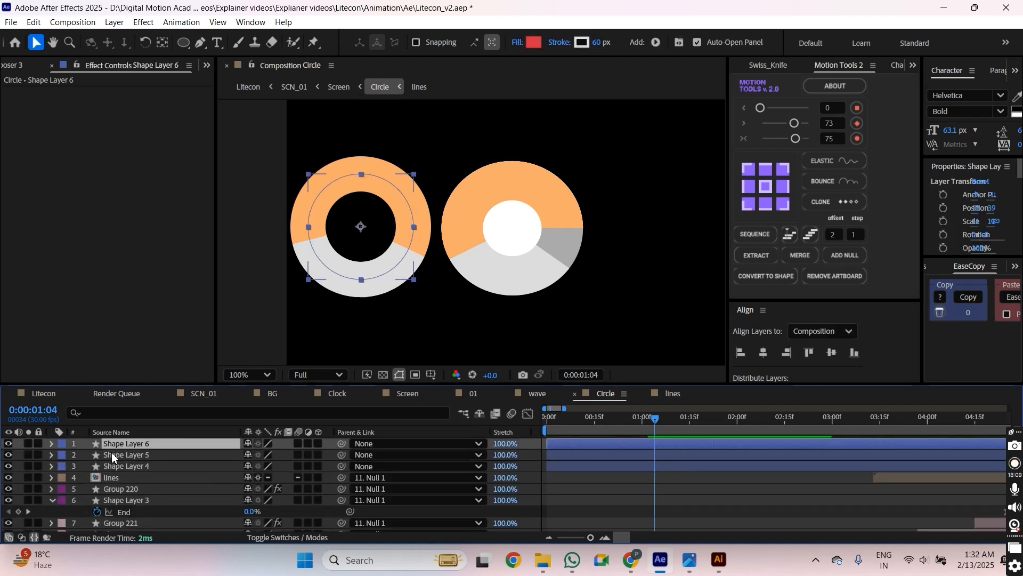
key("u")
left_click(112, 455)
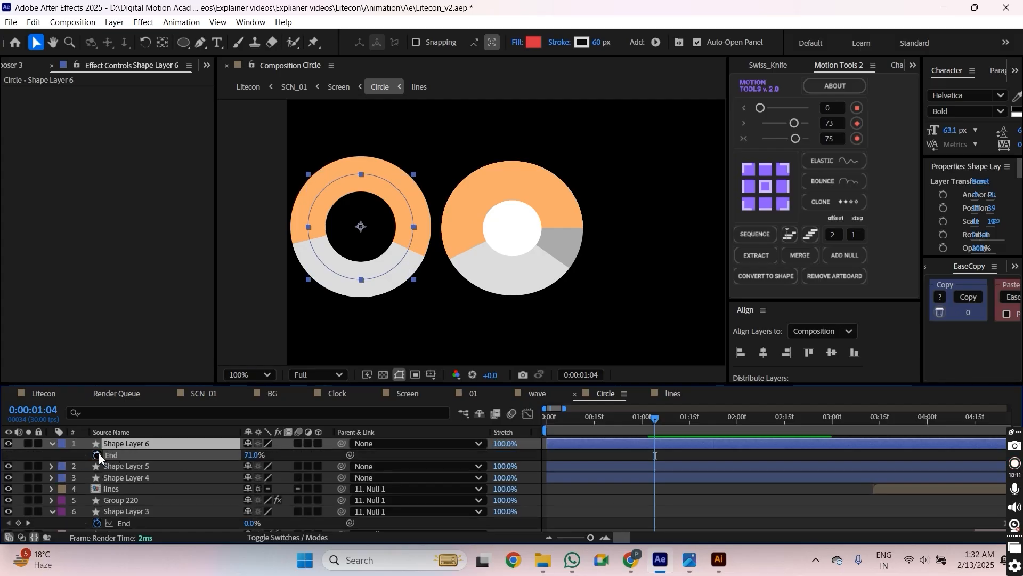
Set the new ring copy's stroke to the darker grey sampled from the donut's small slice, AAAAAA.
key("Return")
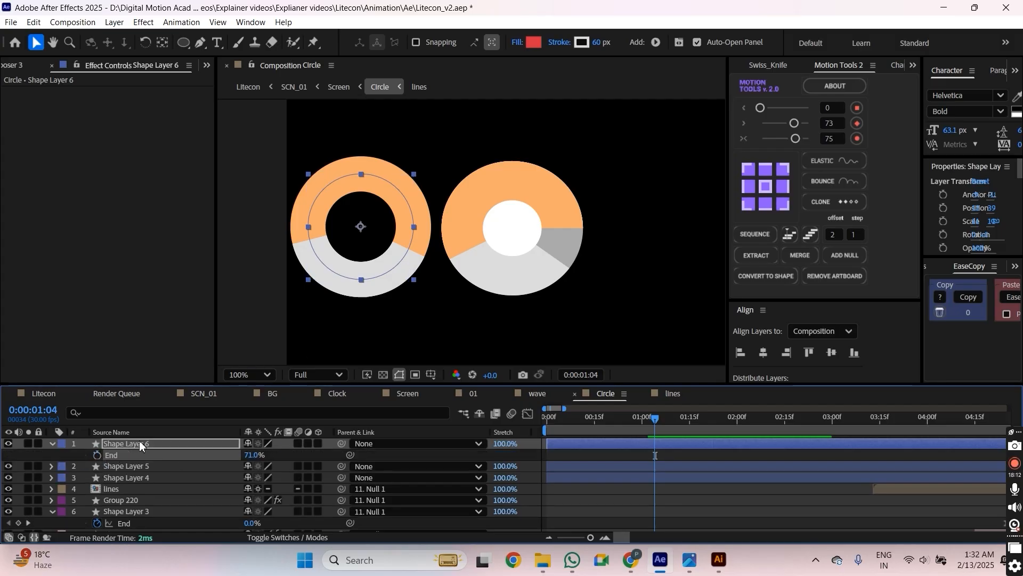
left_click(533, 42)
left_click(645, 220)
left_click(583, 42)
mouse_move(517, 178)
left_mouse_down()
mouse_move(426, 222)
mouse_move(327, 230)
left_mouse_up()
left_click(442, 316)
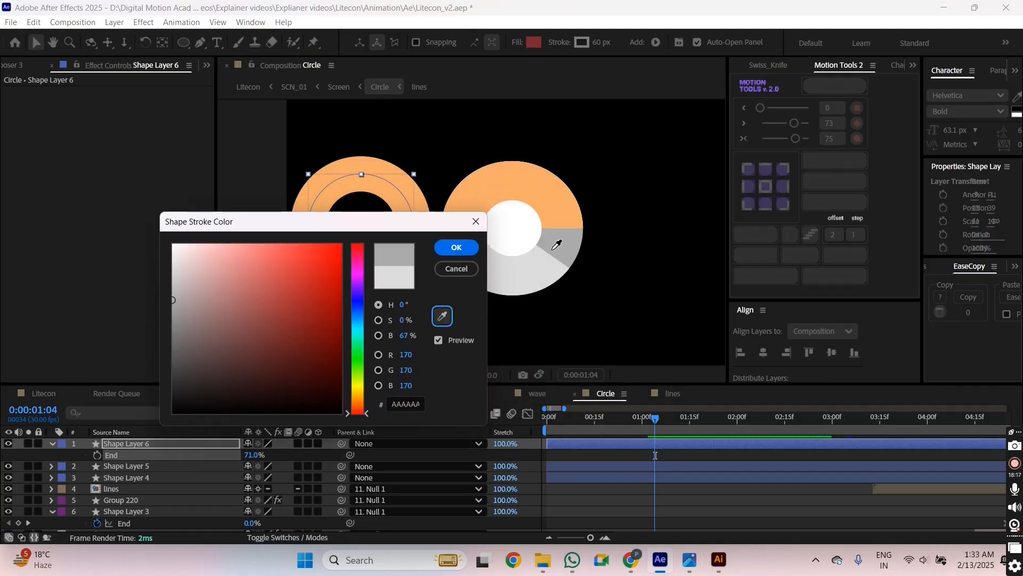
left_click(557, 245)
left_click(456, 247)
Set the dark-grey ring's Trim Paths Start to 25% and End to 34% to match the donut's small slice.
scroll(395, 241, "up", 2)
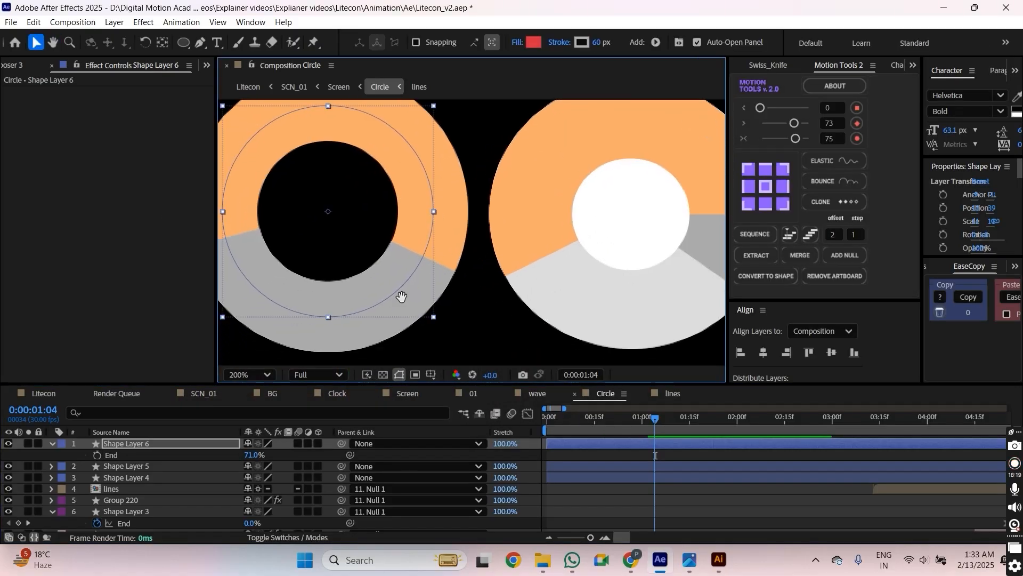
left_click_drag(402, 297, 423, 300)
left_click(52, 443)
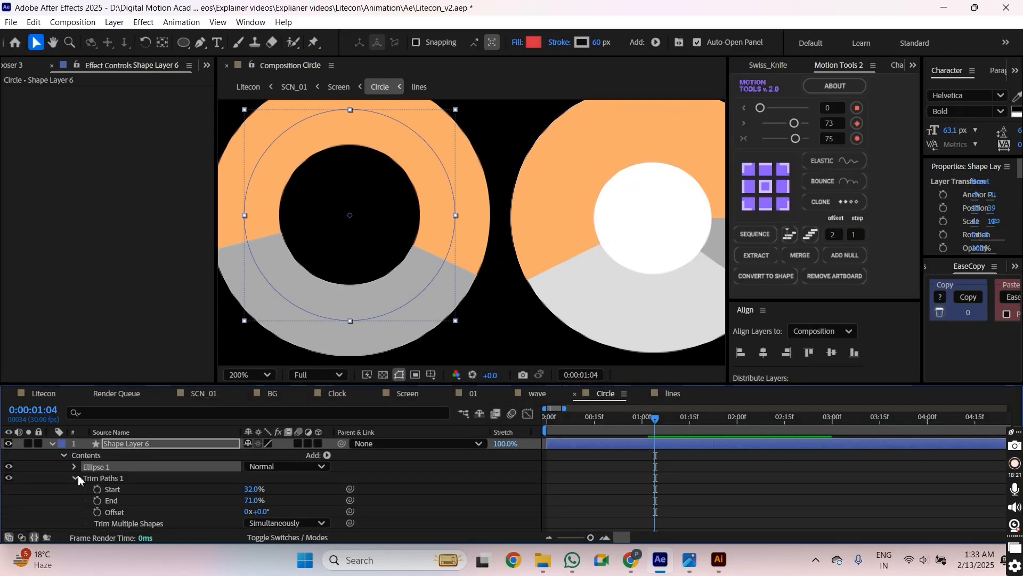
scroll(424, 229, "down", 2)
left_click_drag(251, 489, 232, 501)
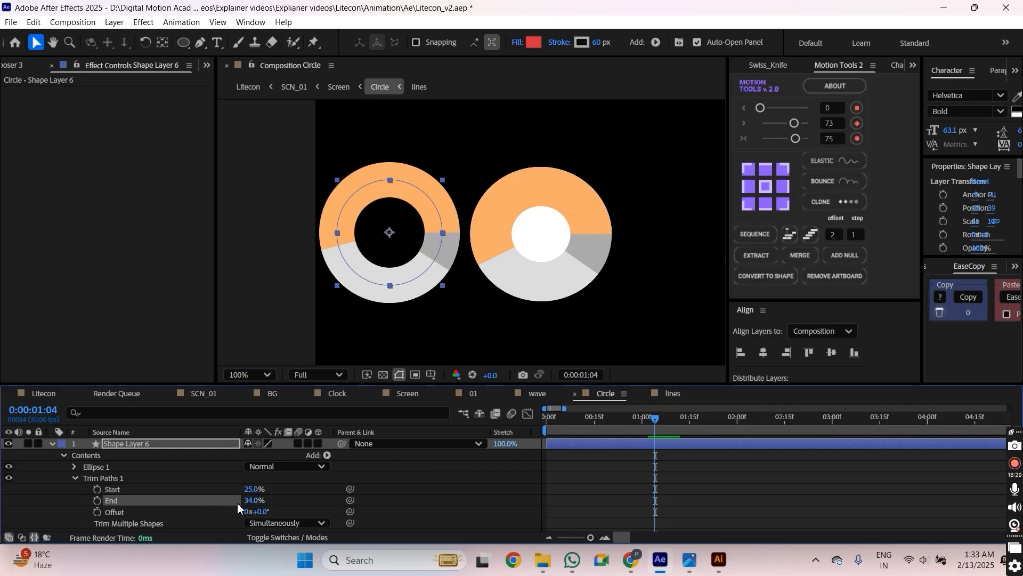
Keyframe the dark-grey ring's End from 25% at 0:00:00:00 to 34% at 0:00:01:04 with Easy Ease, and save the project.
left_click(97, 500)
key("Home")
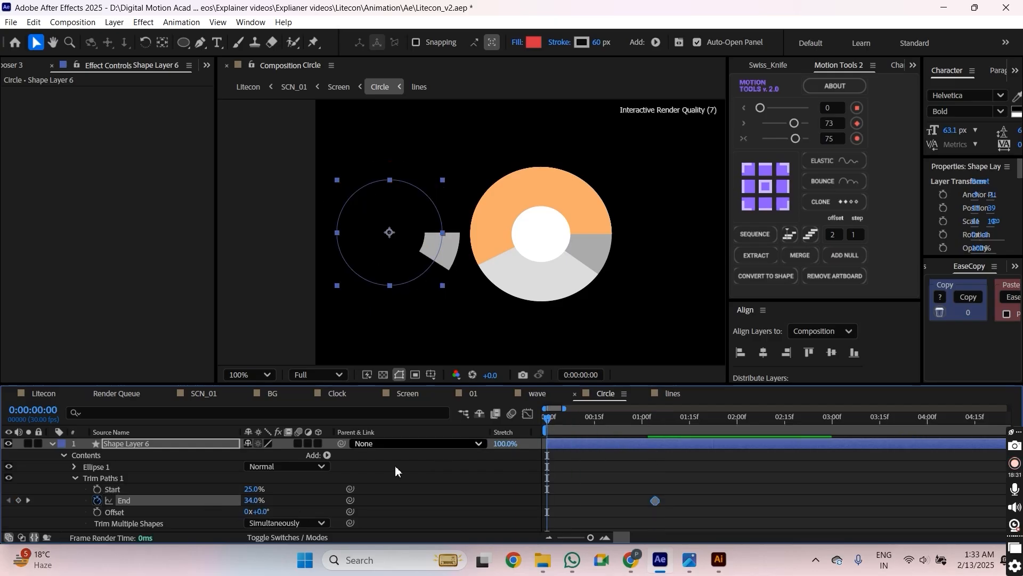
left_click(255, 500)
type("25")
key("Return")
key("ctrl+s")
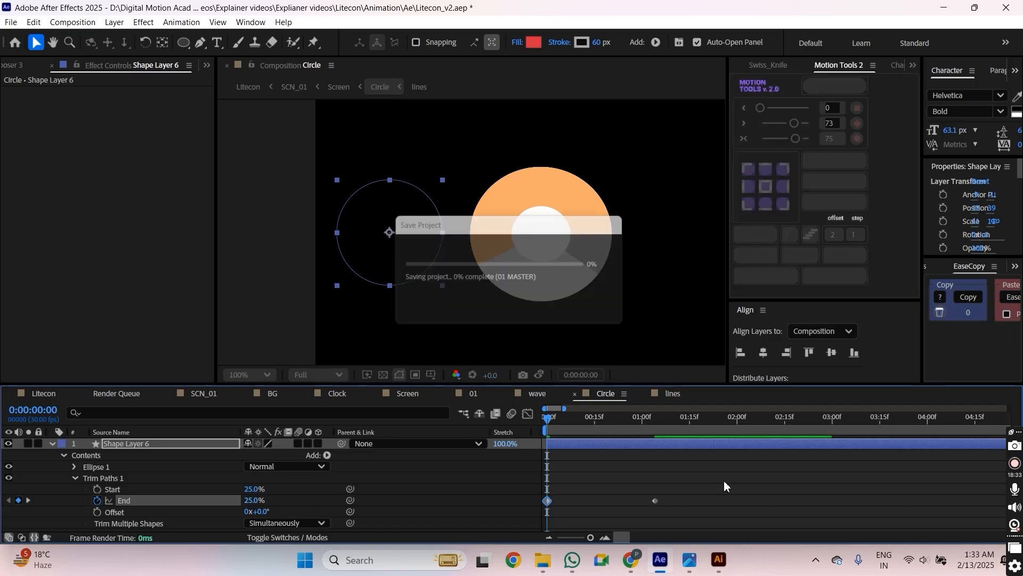
key("F9")
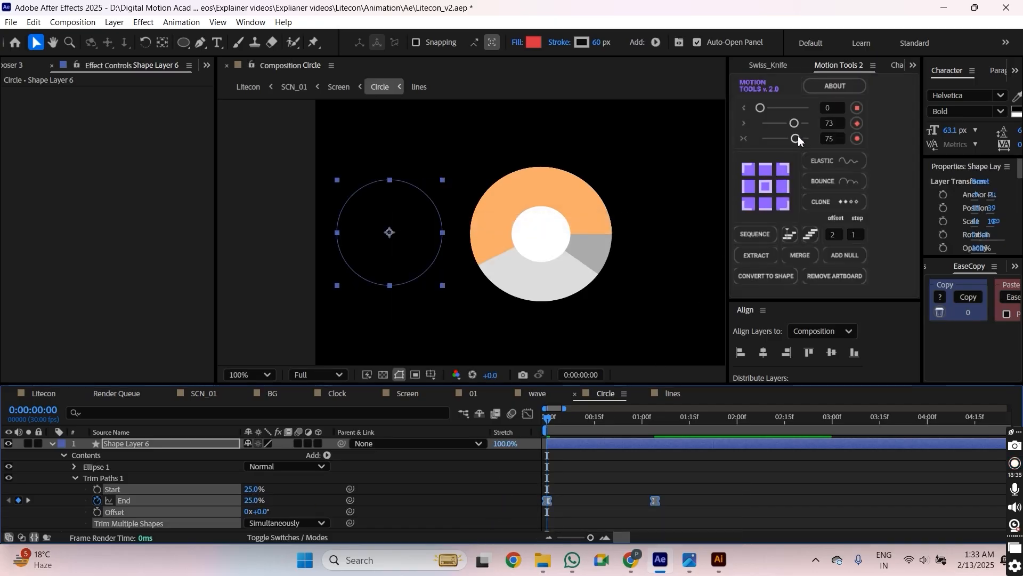
Show only the keyframed properties of the ring layers and preview the three rings' reveal beside the donut.
left_click(600, 478)
key("u")
left_click(595, 464)
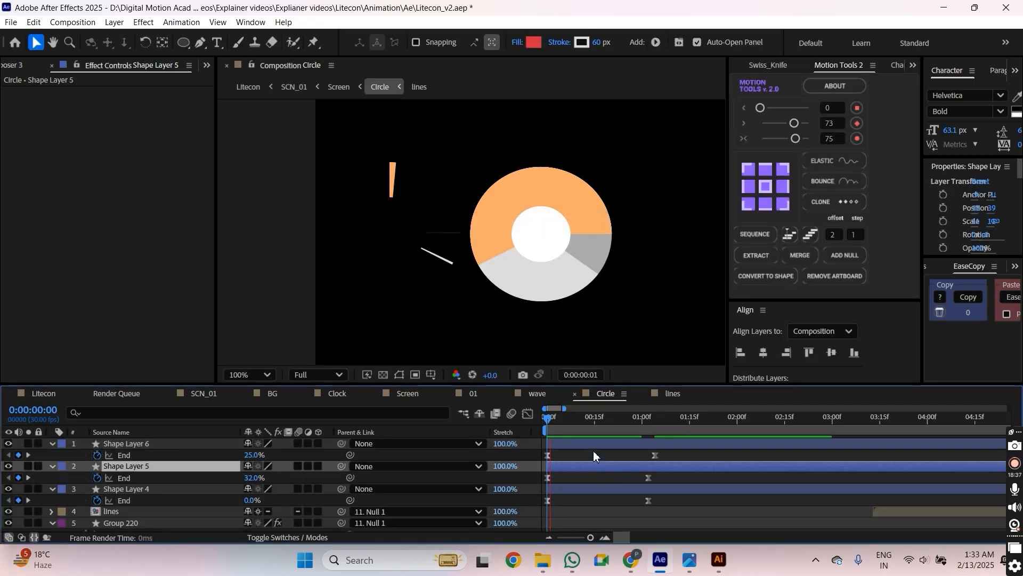
key("space")
key("space")
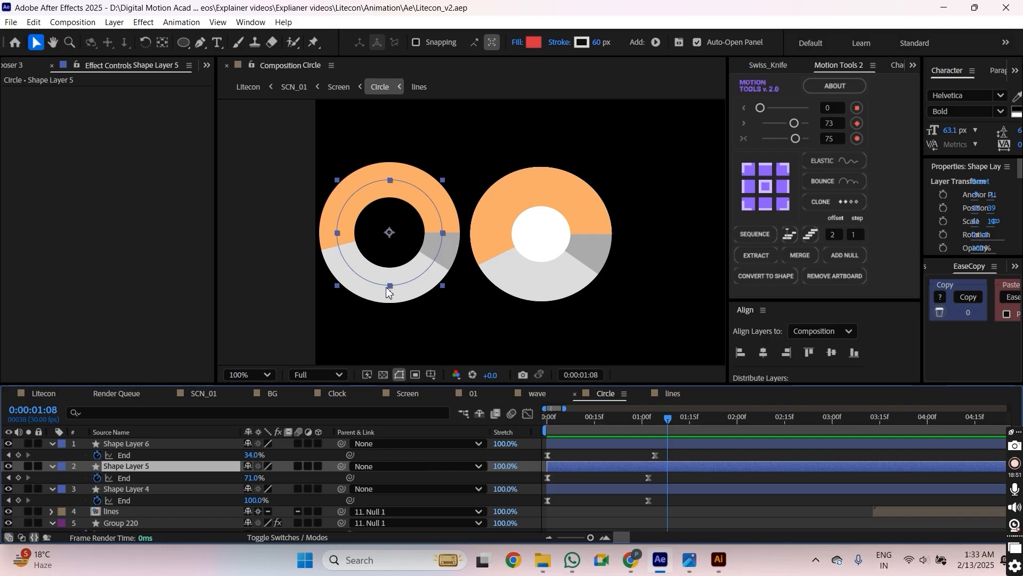
Remove the orange ring's End keyframes and shift both grey ring layers to start at about 0:00:01:21.
left_click(574, 491)
left_click(648, 418)
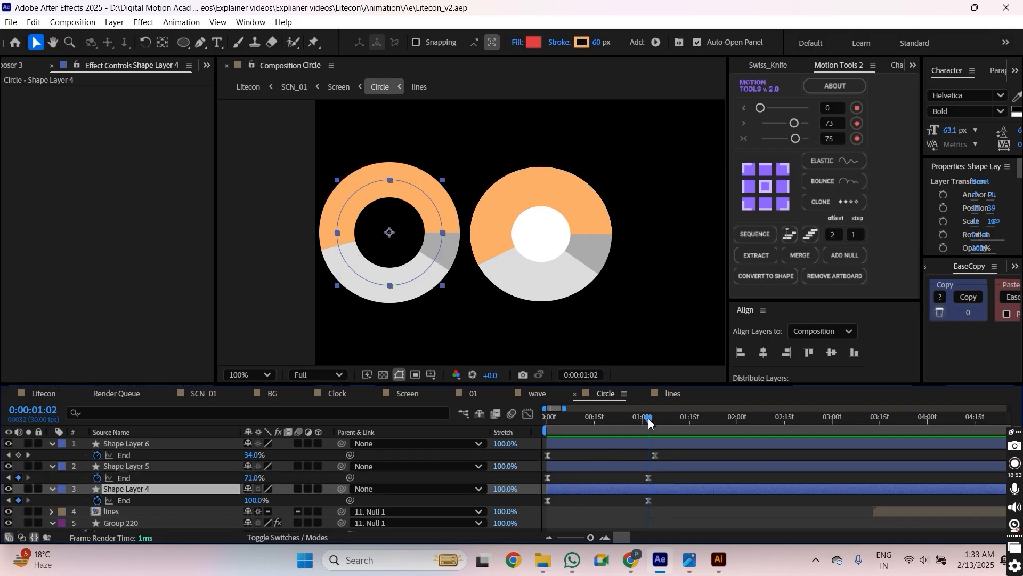
left_click(96, 501)
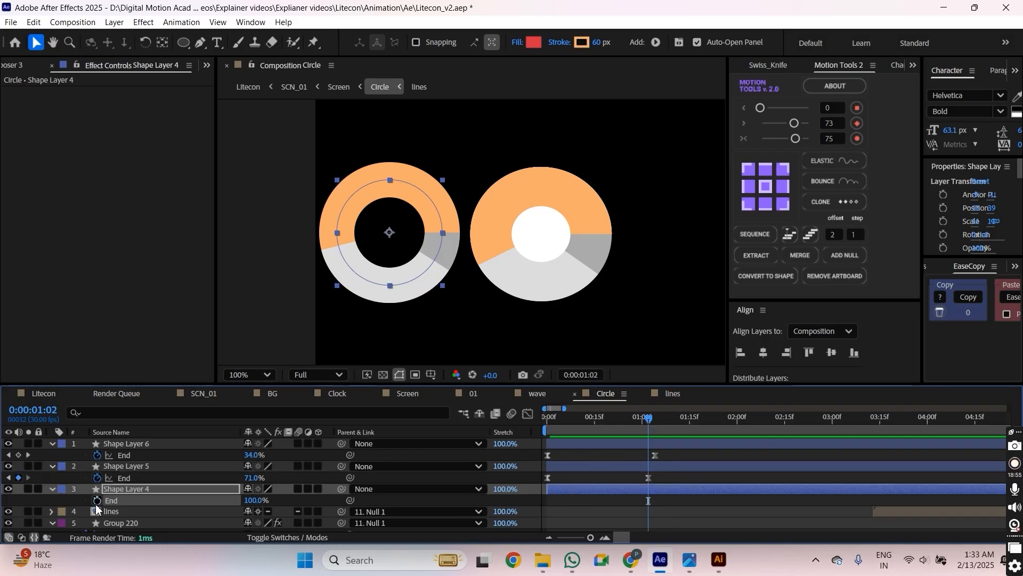
left_click(580, 466)
left_click(581, 445, "shift")
left_click_drag(581, 466, 742, 469)
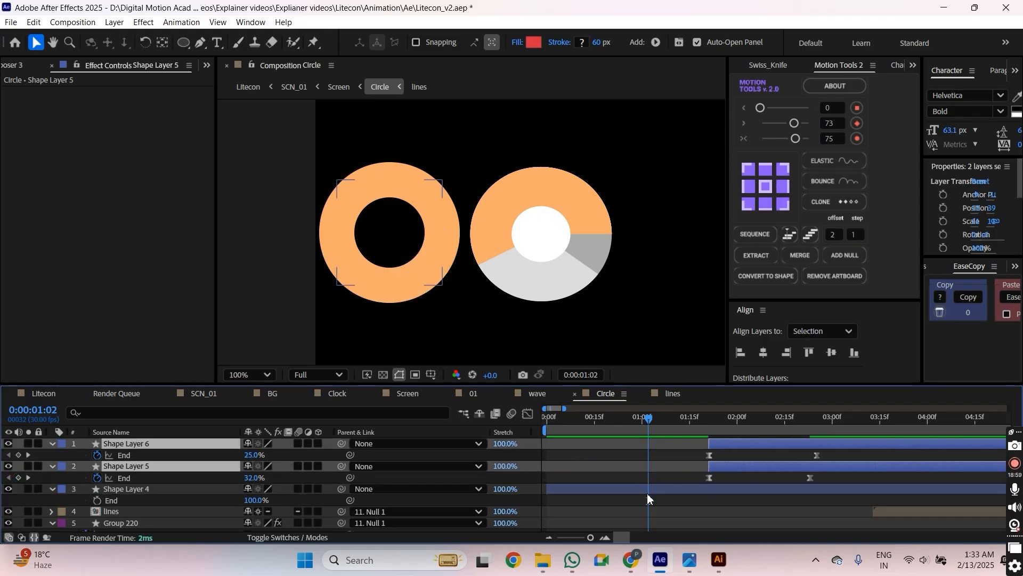
Set the orange ring's Trim Paths Start to 4%, End to 63% and Offset to 222° to match the donut's orange slice.
left_click(649, 498)
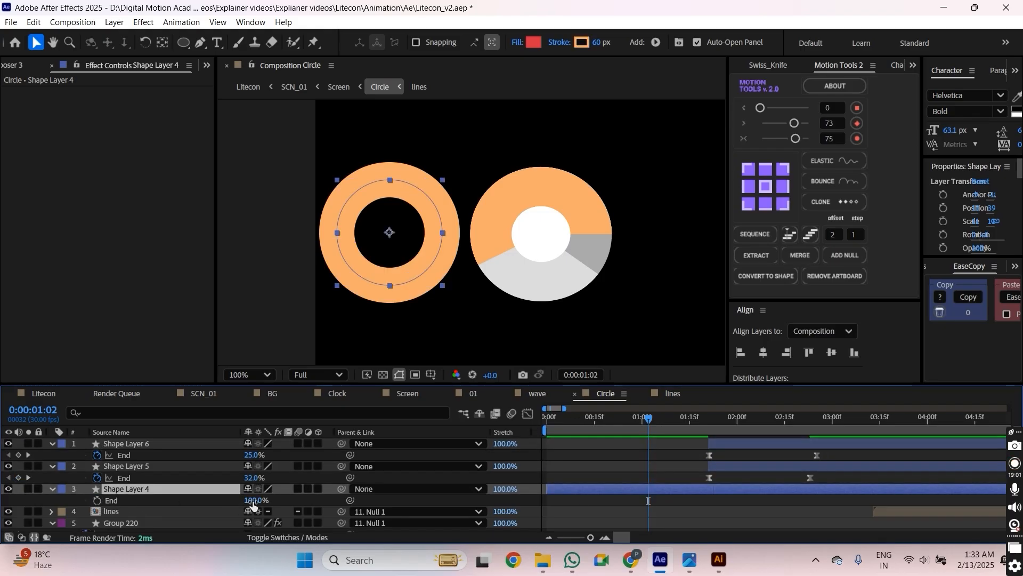
left_click_drag(252, 505, 233, 503)
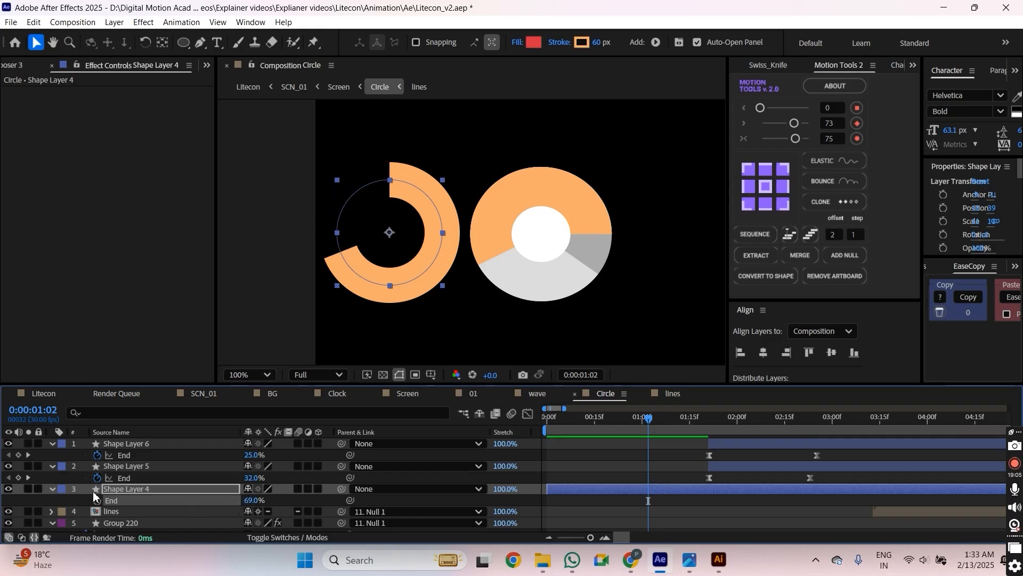
double_click(52, 489)
scroll(99, 504, "down", 1)
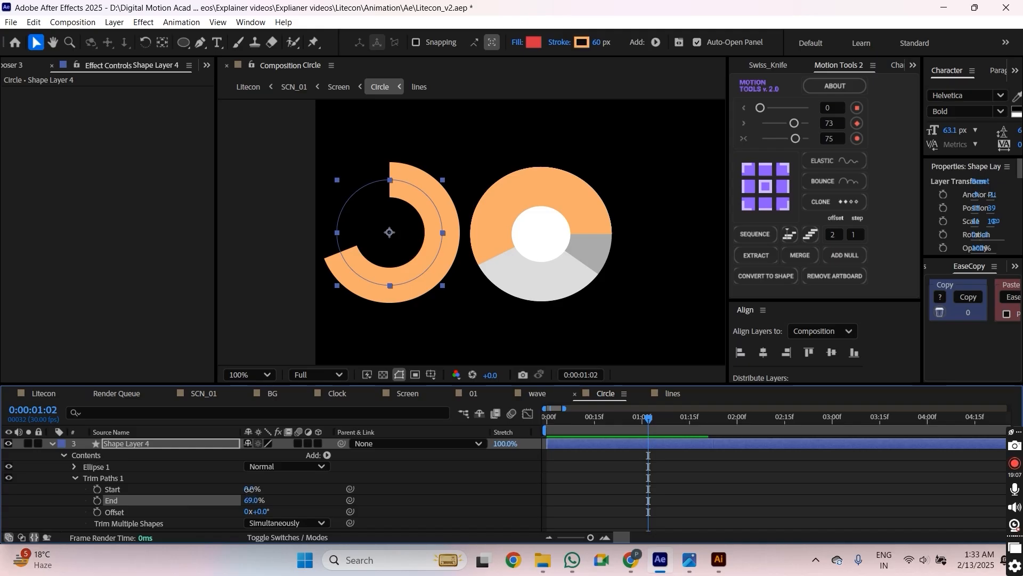
left_click_drag(249, 488, 341, 489)
key("ctrl+z")
left_click_drag(250, 501, 407, 505)
key("ctrl+z")
left_click_drag(253, 500, 256, 489)
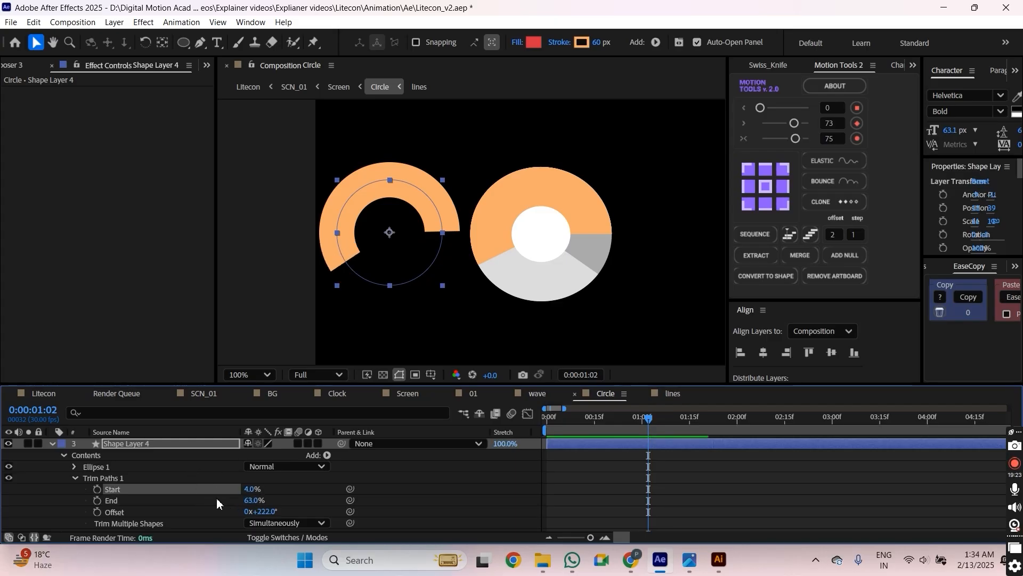
Keyframe the orange ring's End from 4% at 0:00:00:01 to 63% at 0:00:01:02.
left_click(97, 500)
left_click_drag(649, 418, 554, 434)
left_click_drag(248, 503, 236, 503)
left_click(268, 498)
type("4")
key("Return")
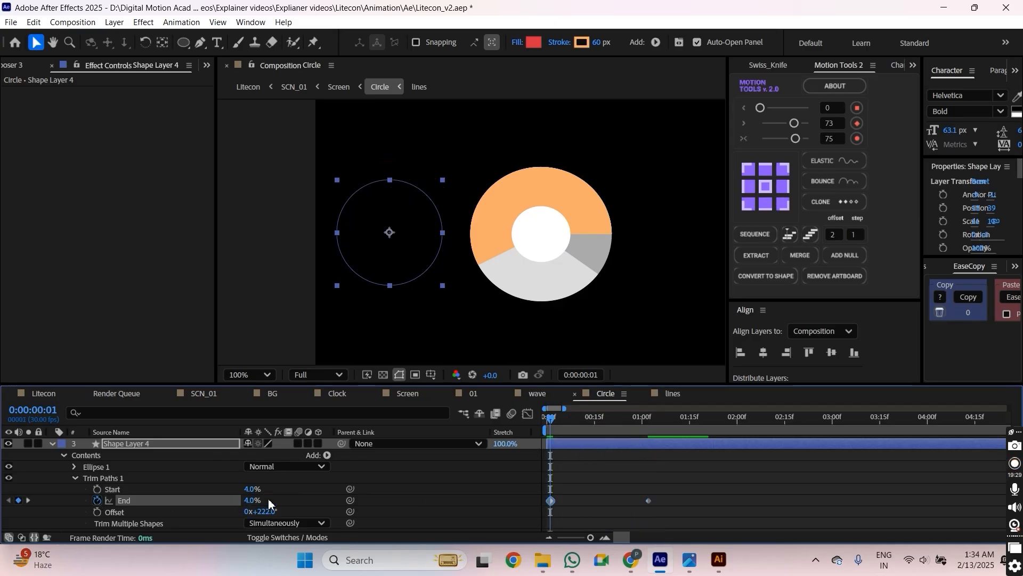
Apply Easy Ease to the orange ring's End keyframes and shape their speed graph for a fast start and a slow finish.
left_click_drag(764, 496, 536, 518)
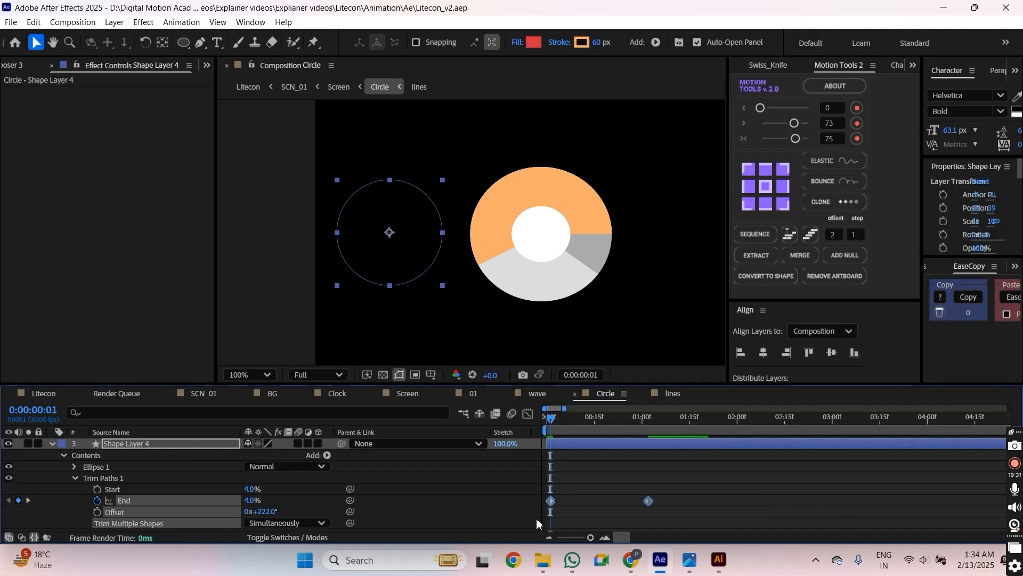
left_click(527, 414)
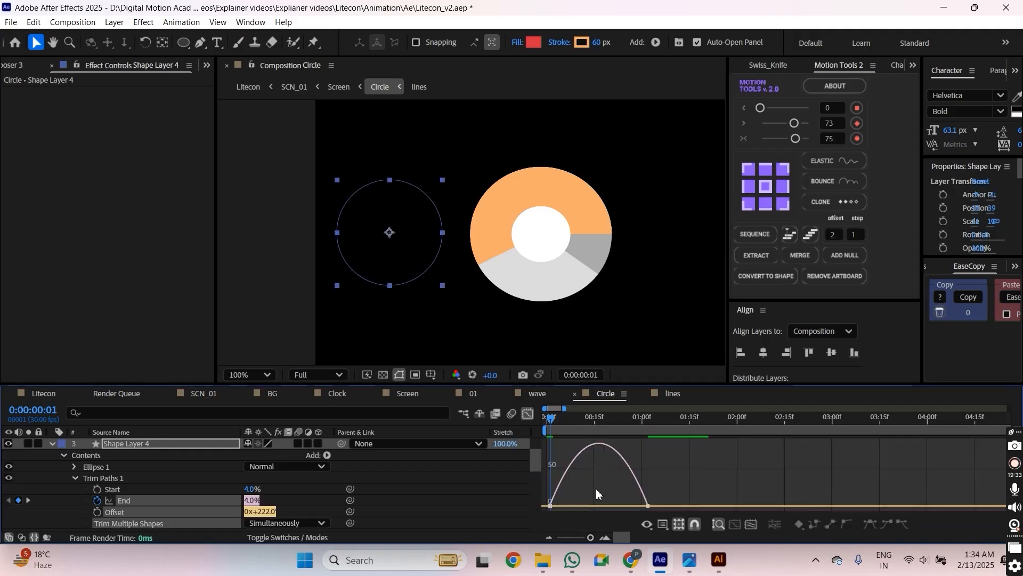
left_click(154, 500)
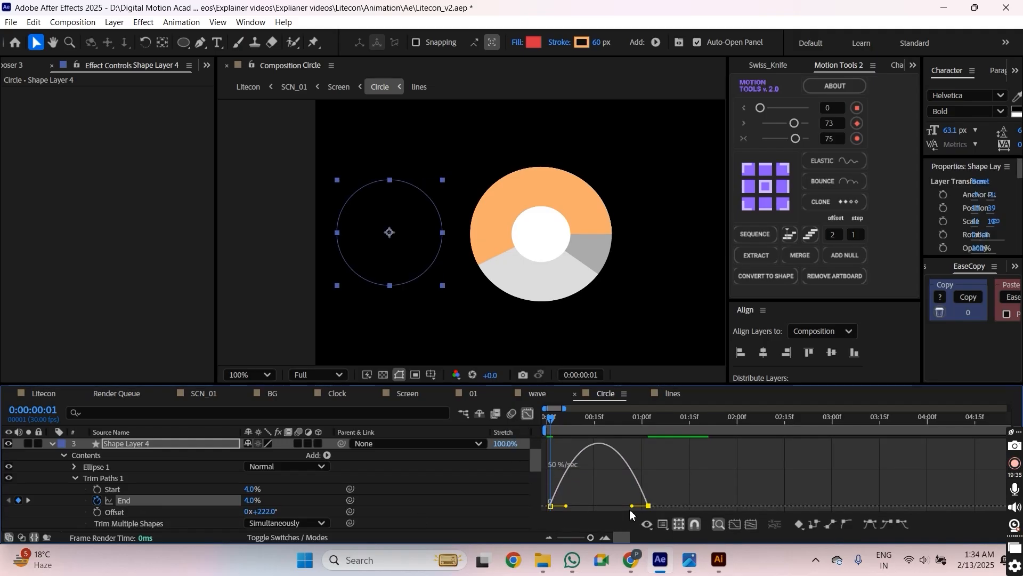
left_click_drag(632, 505, 600, 505)
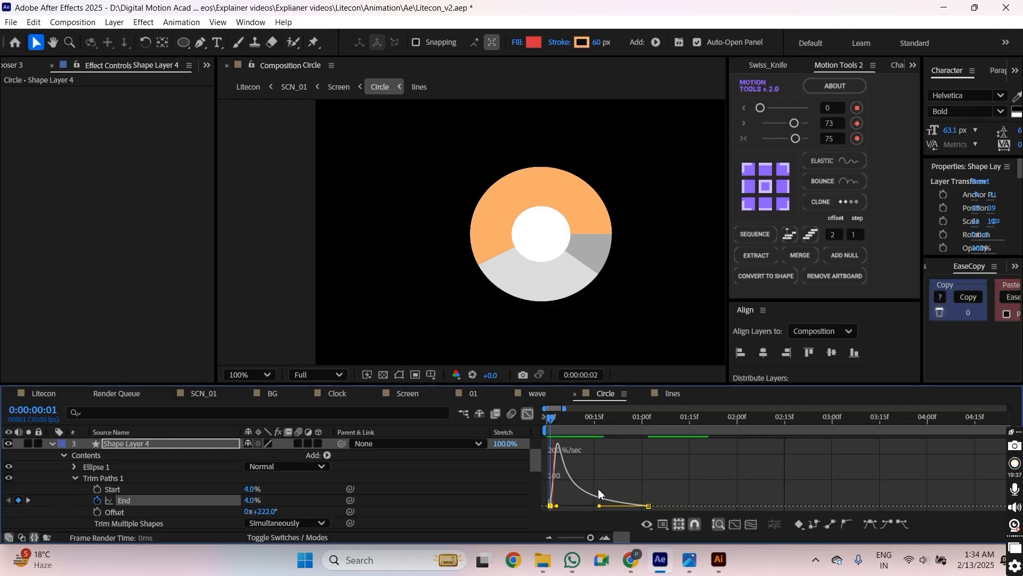
left_click(527, 413)
Collapse all layers' properties and show only the orange ring's End keyframes.
key("ctrl+a")
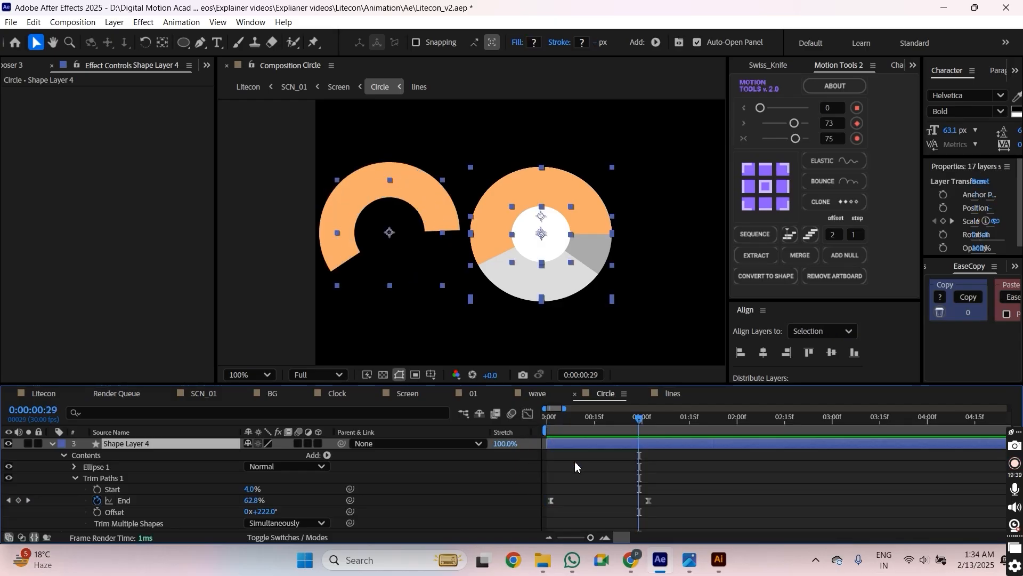
left_click(575, 462)
key("u")
scroll(595, 466, "up", 2)
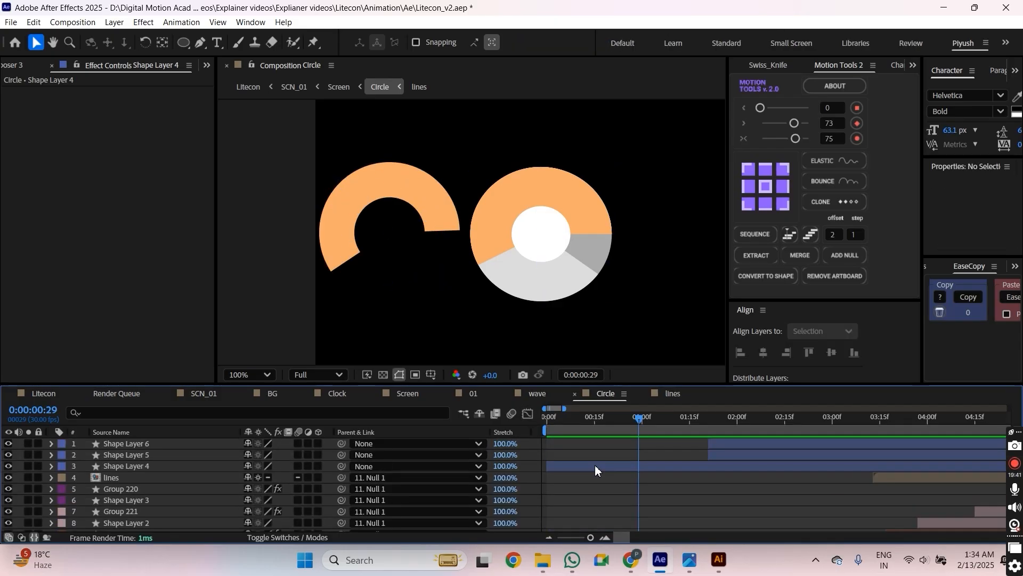
left_click(595, 465)
key("u")
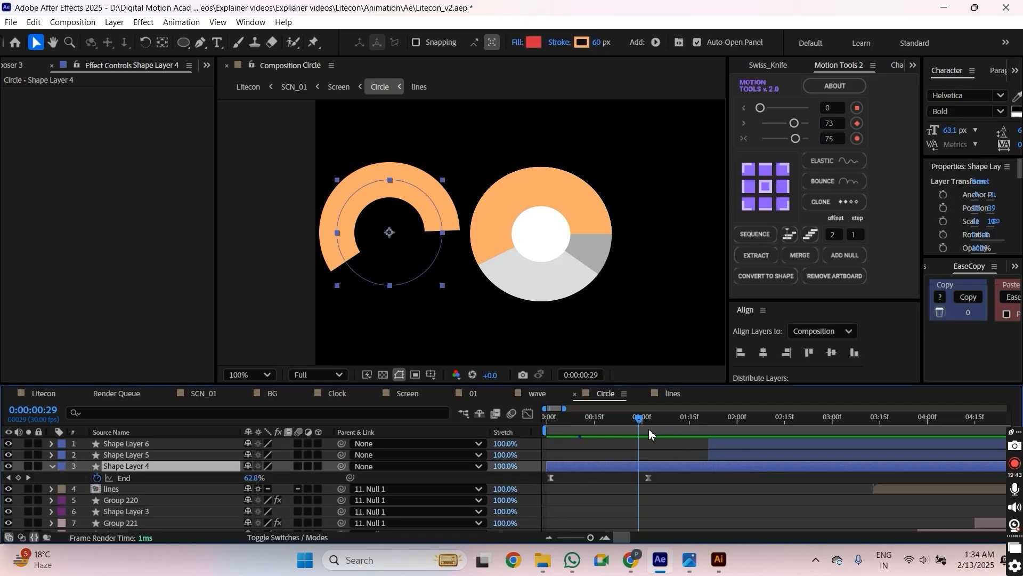
Start the dark-grey ring at about 0:00:00:27 and the light-grey ring, raised above it, at about 0:00:01:12, and preview the reveal.
key("k")
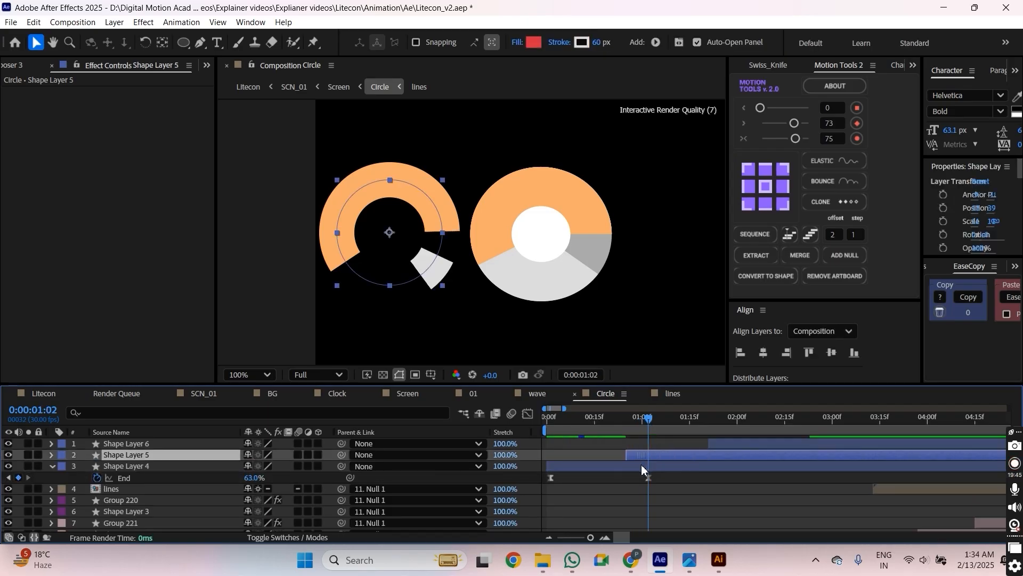
left_click(729, 451)
left_click_drag(743, 444, 698, 461)
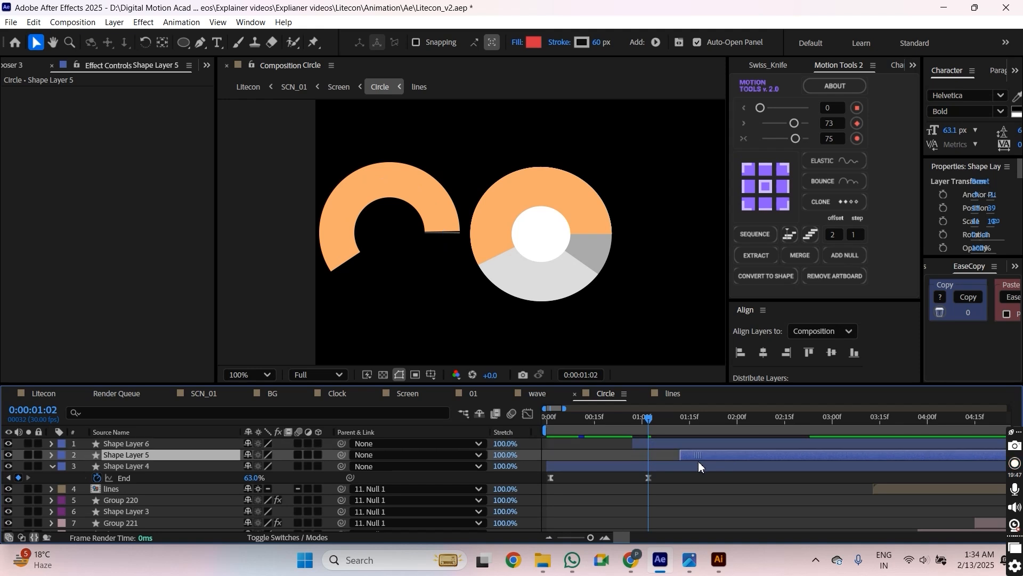
key("ctrl+]")
key("Home")
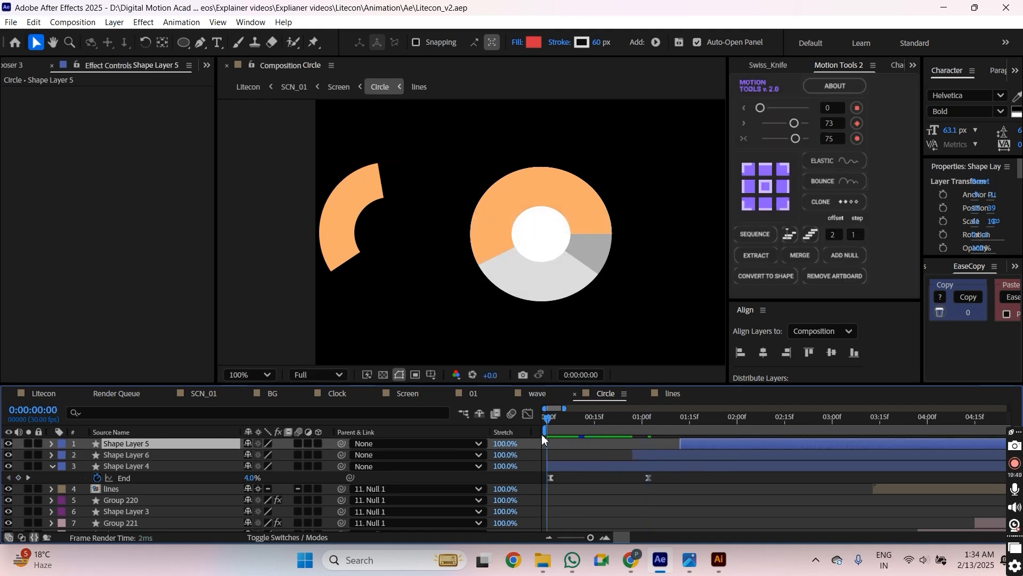
key("space")
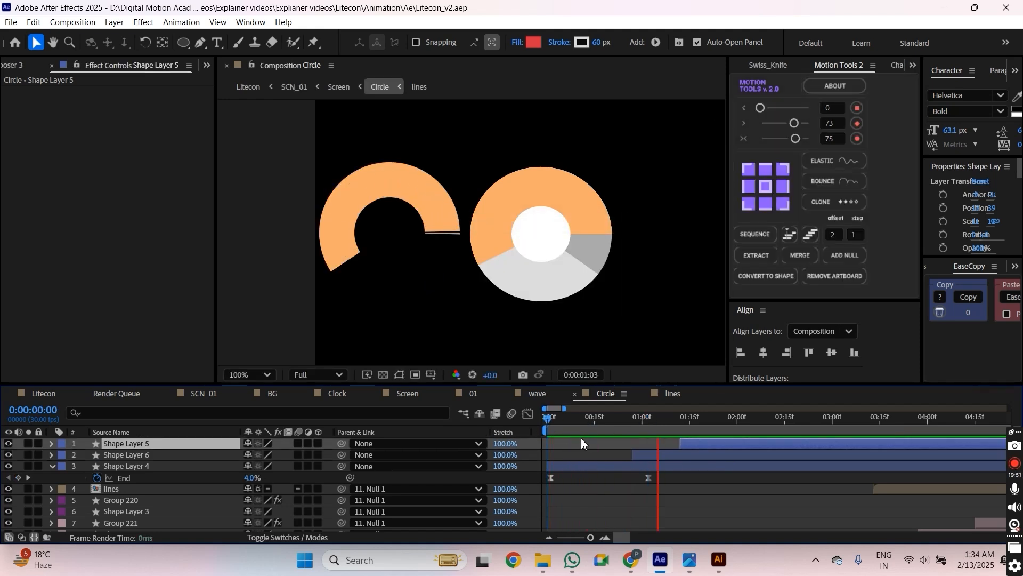
key("space")
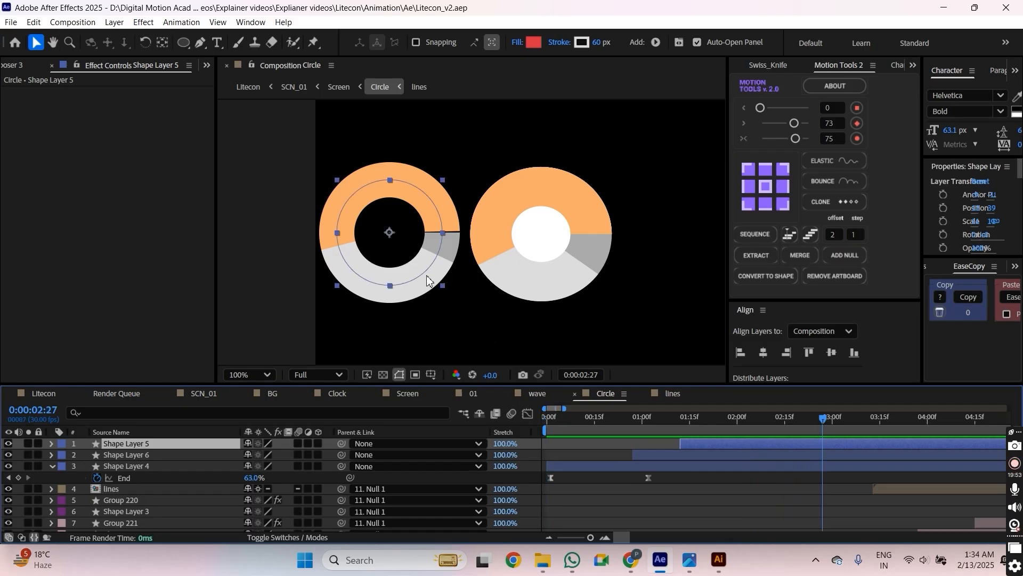
Set the orange ring's End keyframe at 0:00:01:02 to 65%.
scroll(430, 214, "up", 1)
left_click(457, 205)
left_click(656, 425, "shift")
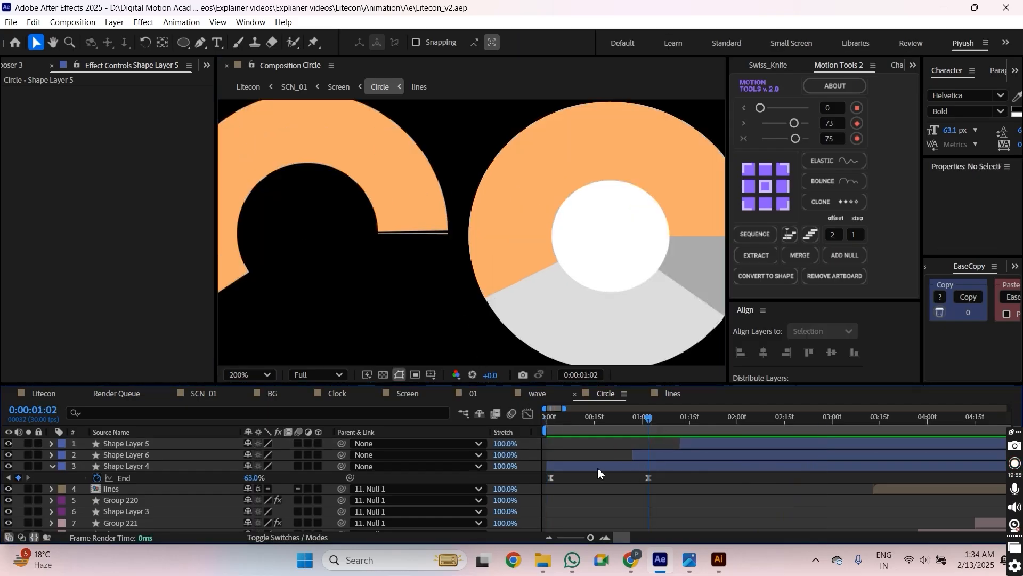
left_click(254, 476)
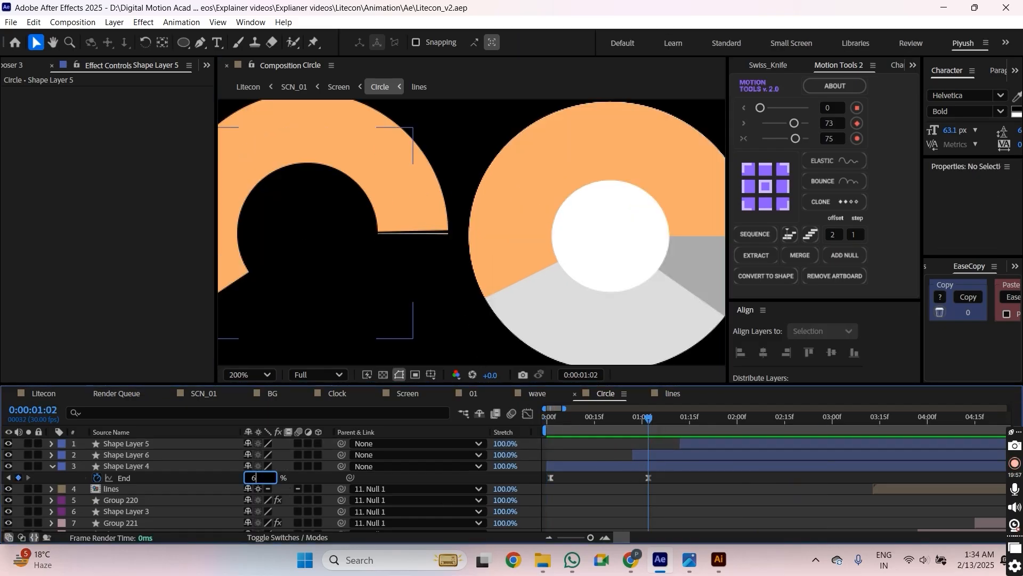
key("Return")
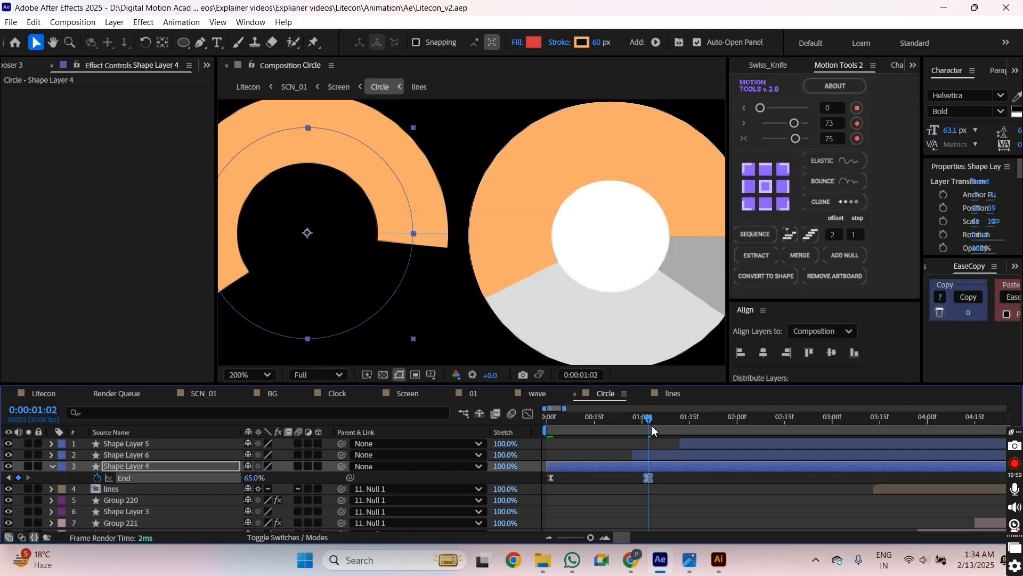
Add an End keyframe of 63.4% to the orange ring at 0:00:01:08, closing the gap to the dark-grey ring.
left_click_drag(651, 424, 667, 446)
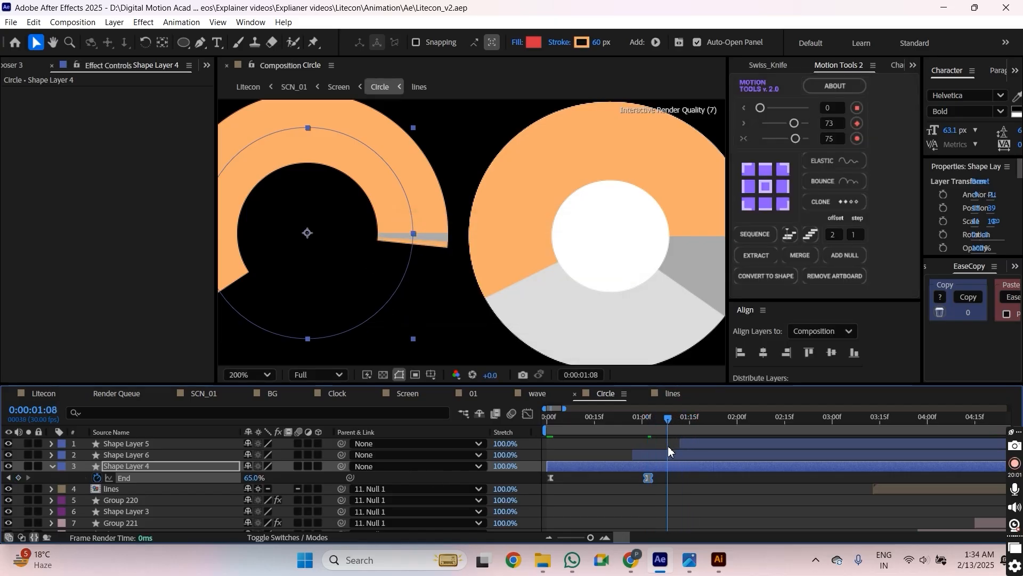
left_click(250, 479)
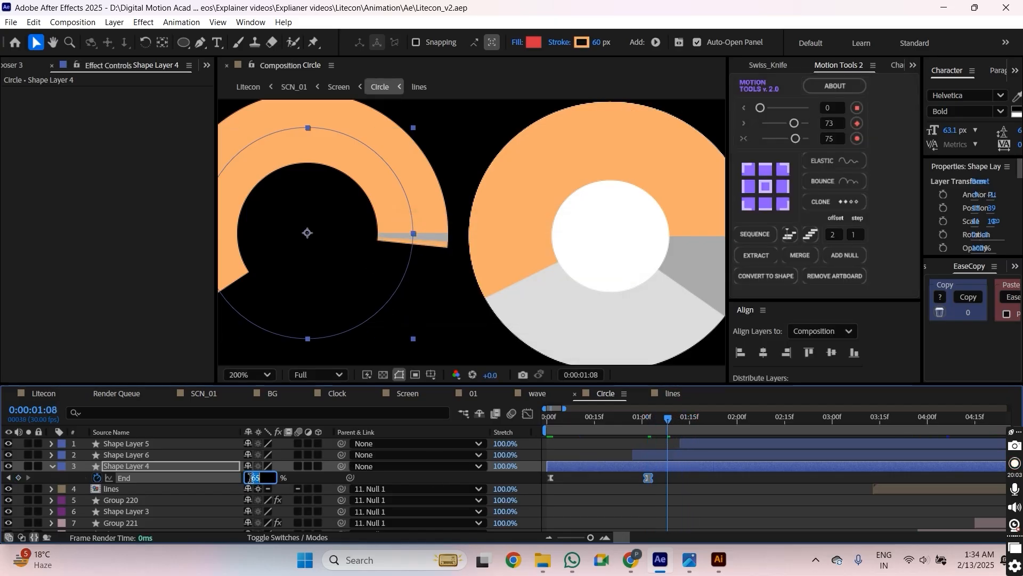
key("Down")
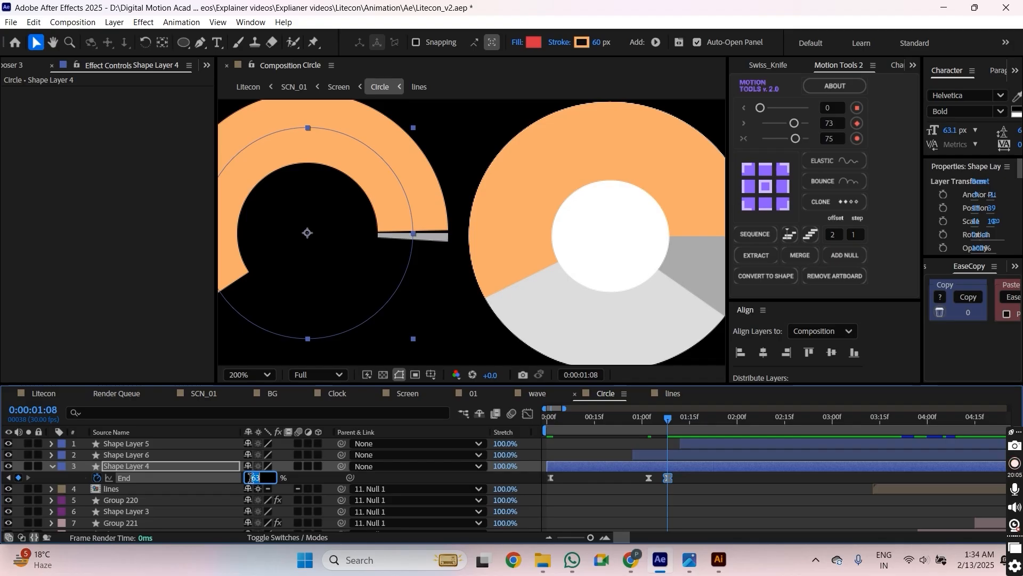
key("ctrl+Up")
key("ctrl+Up")
key("ctrl+Up")
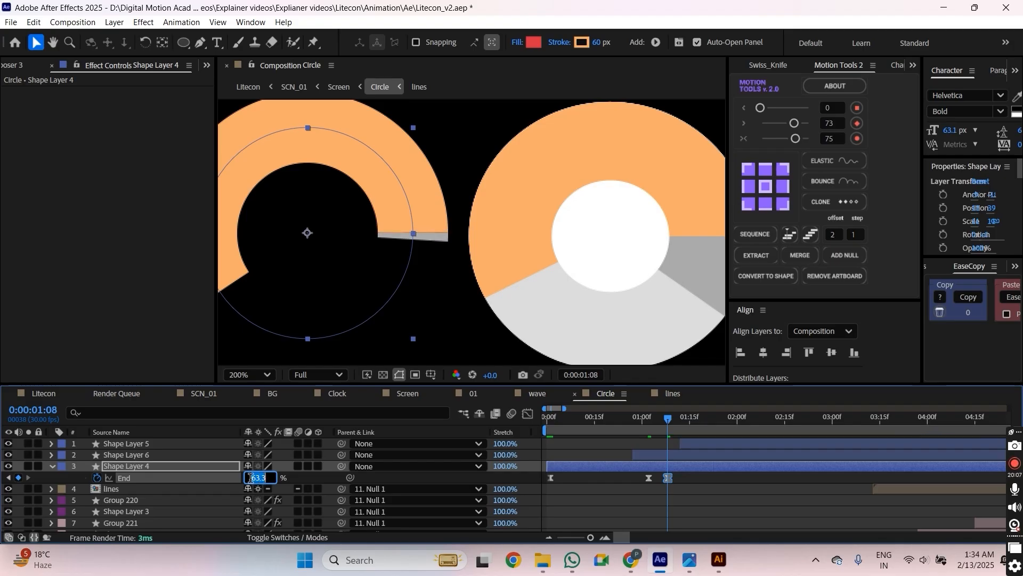
key("ctrl+Up")
left_click(658, 479)
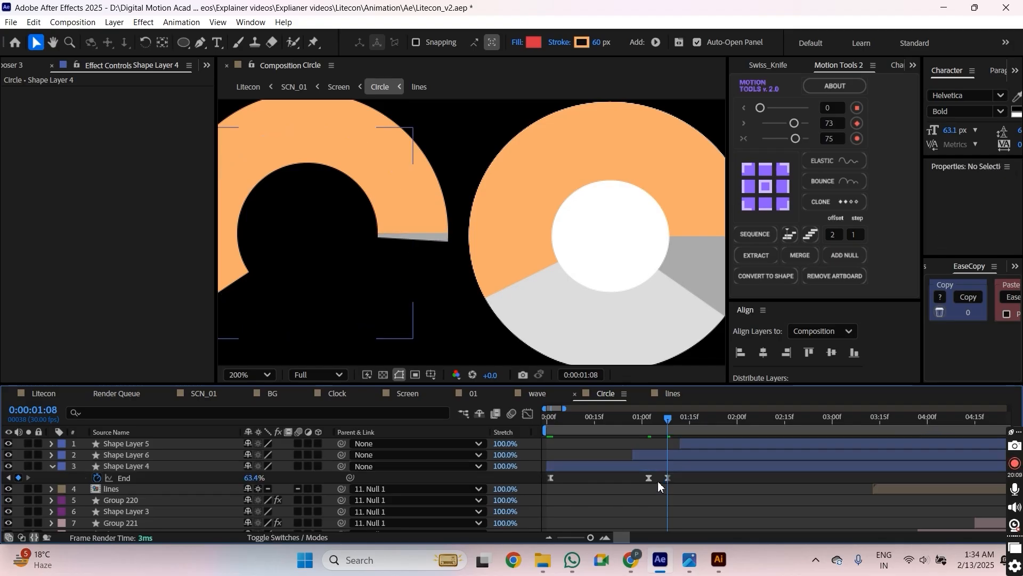
Copy the value of the orange ring's End keyframe at 0:00:01:08 onto its keyframe at 0:00:01:02 with EaseCopy.
left_click_drag(644, 419, 649, 433)
left_click(667, 478)
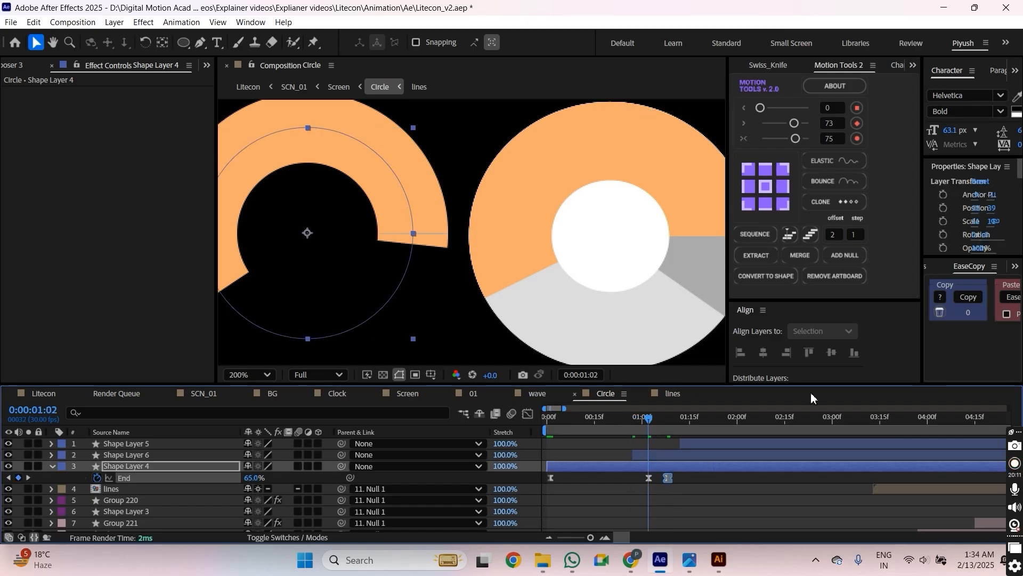
left_click(968, 297)
left_click_drag(912, 316, 835, 317)
left_click(649, 477)
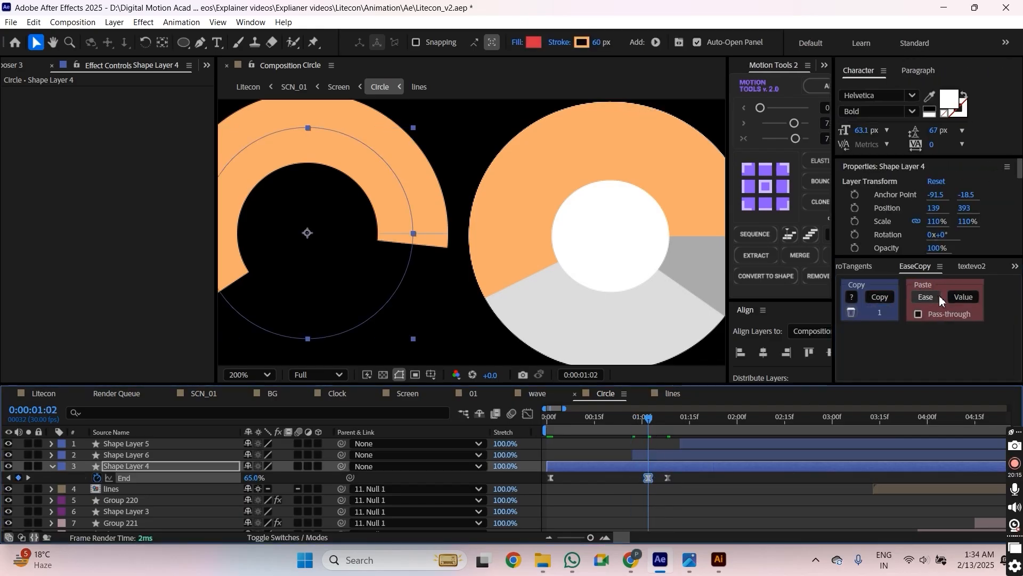
left_click(956, 297)
Delete the orange ring's extra End keyframe at 0:00:01:08 and save the project.
left_click_drag(677, 475, 682, 446)
key("Delete")
key("ctrl+s")
Retime the dark-grey ring to start at about 0:00:00:22 and the light-grey ring at about 0:00:01:11, previewing the reveal.
left_click_drag(626, 422, 459, 425)
scroll(486, 336, "down", 4)
key("space")
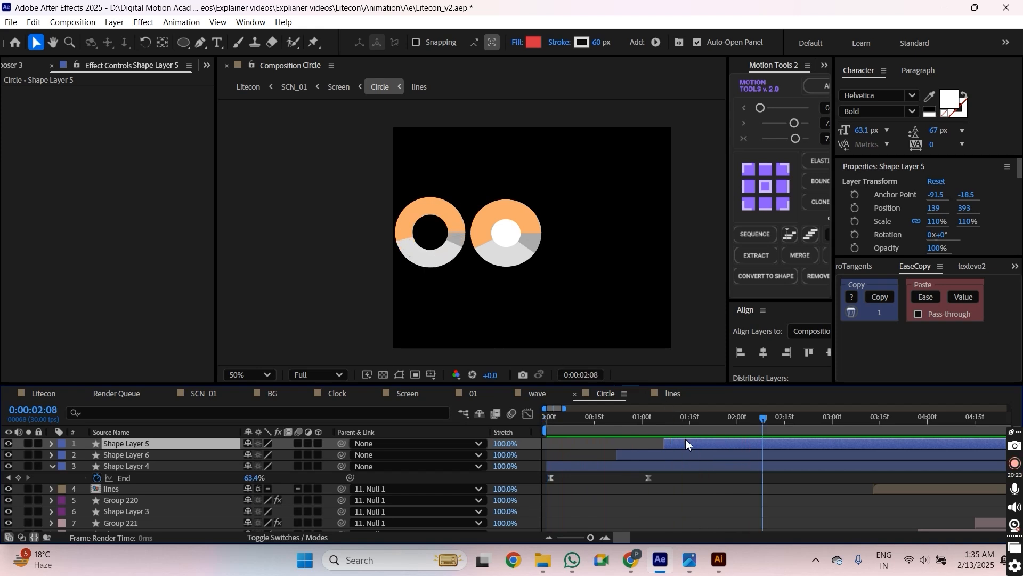
left_click_drag(677, 420, 617, 427)
key("space")
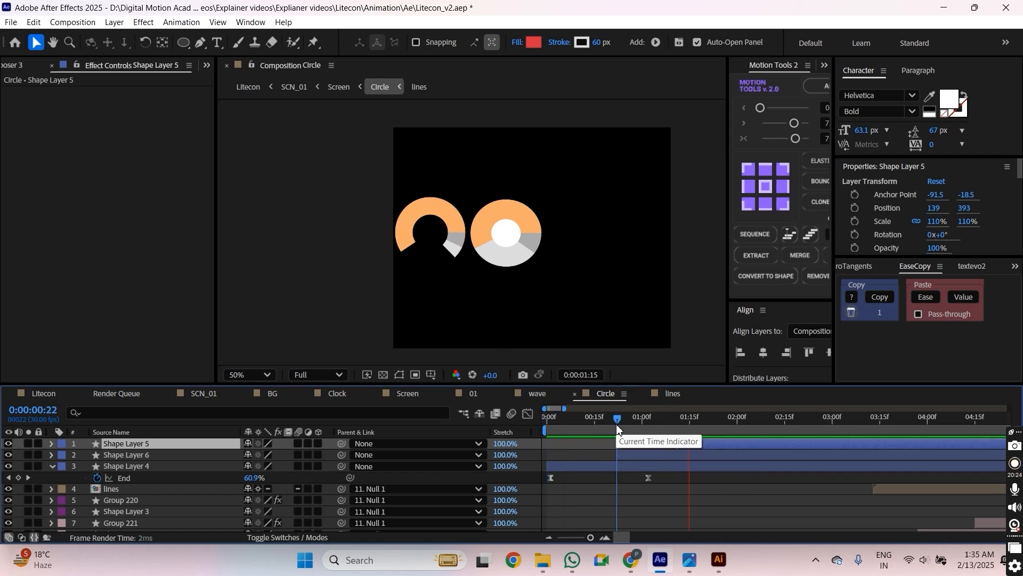
left_click(424, 241)
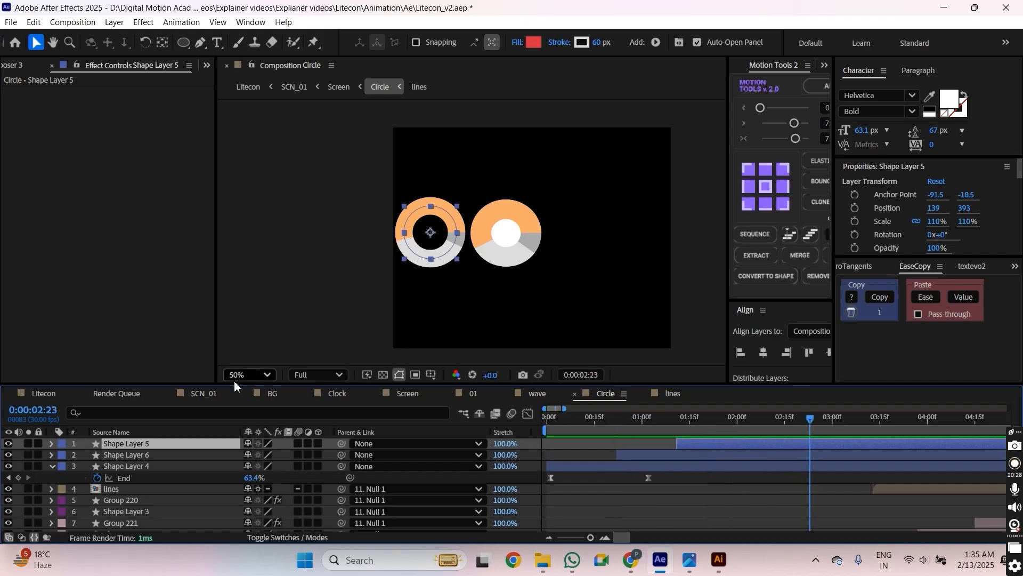
Move Shape Layers 4, 5 and 6 together so the rebuilt rings sit directly over the original donut chart.
left_click(176, 466, "shift")
scroll(399, 289, "up", 1)
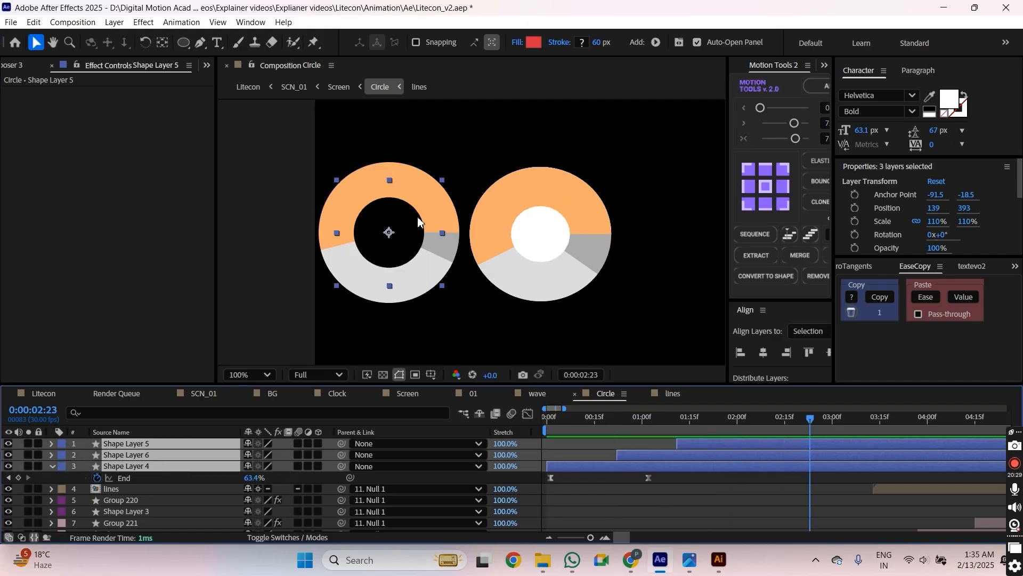
left_click_drag(397, 233, 547, 260)
Hide the three rebuilt rings, delete the original donut's white centre, orange, light-grey and dark-grey layers, and make the rings visible again.
left_click_drag(11, 467, 8, 443)
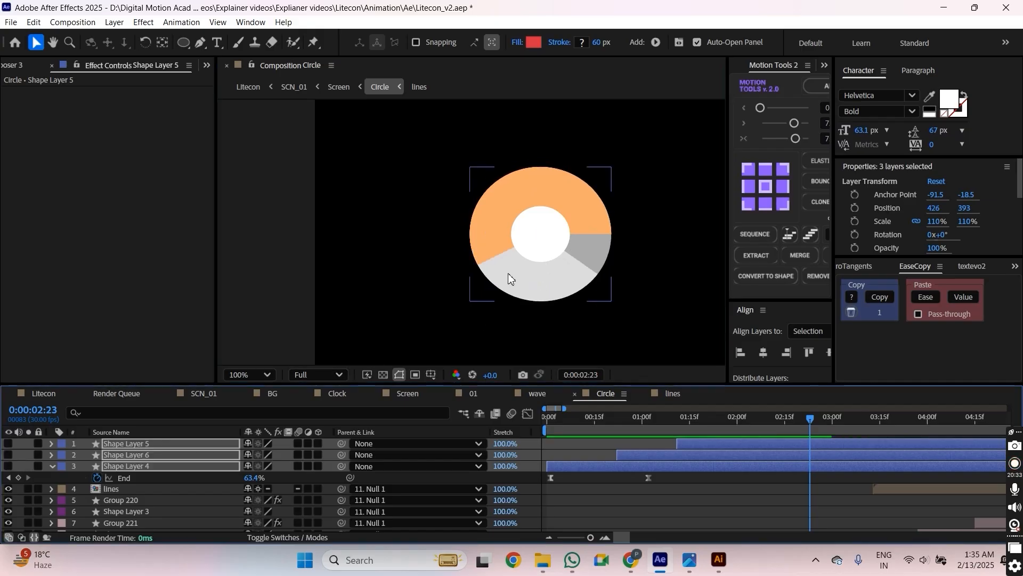
left_click(530, 240)
key("Delete")
left_click(538, 229)
key("Delete")
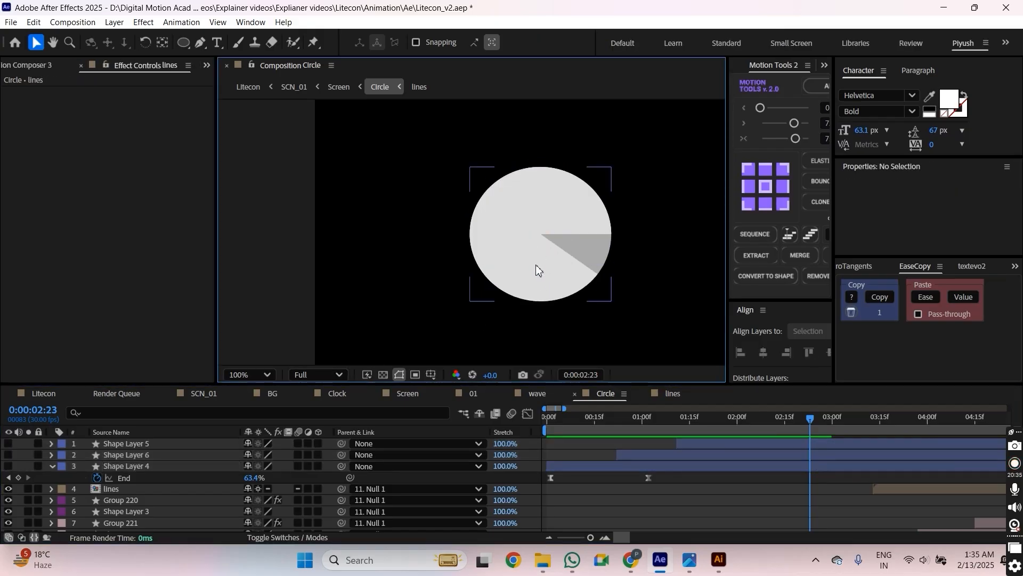
left_click(536, 265)
key("Delete")
left_click(559, 239)
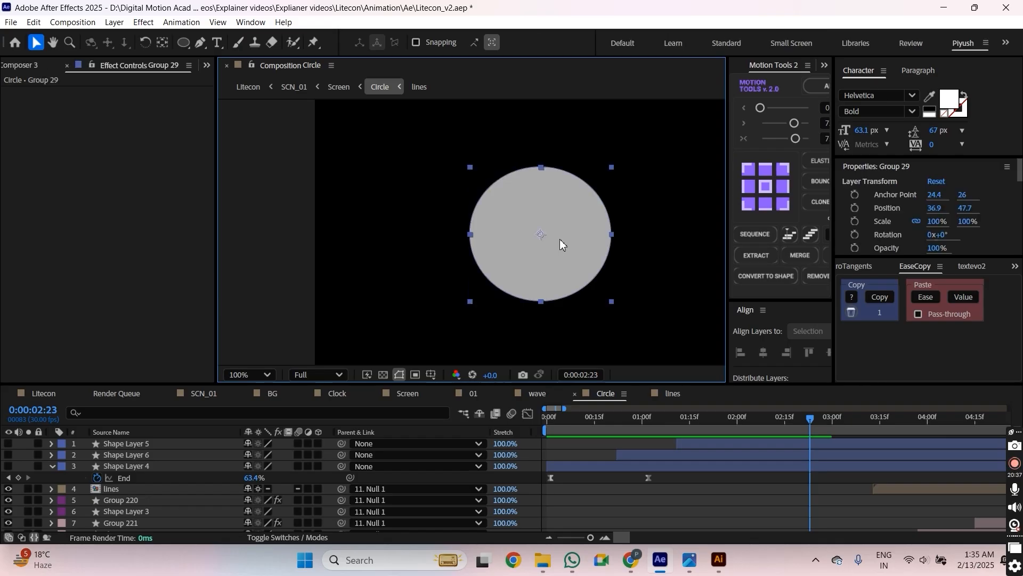
key("Delete")
left_click_drag(8, 466, 9, 443)
key("u")
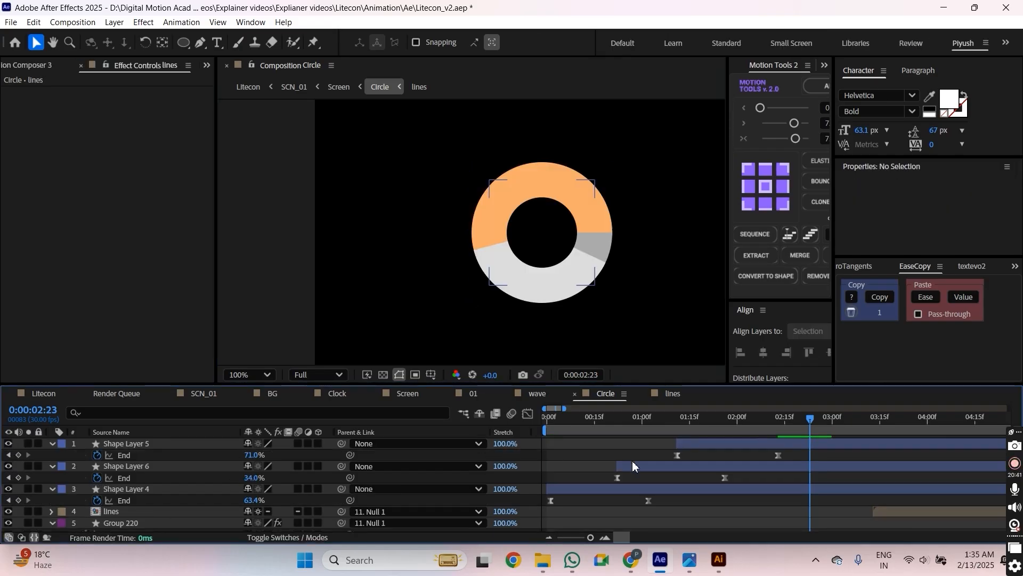
key("u")
Bring the seven callout layers, from lines through Shape Layer 1, to the front of the layer stack above the rings.
scroll(634, 475, "down", 5)
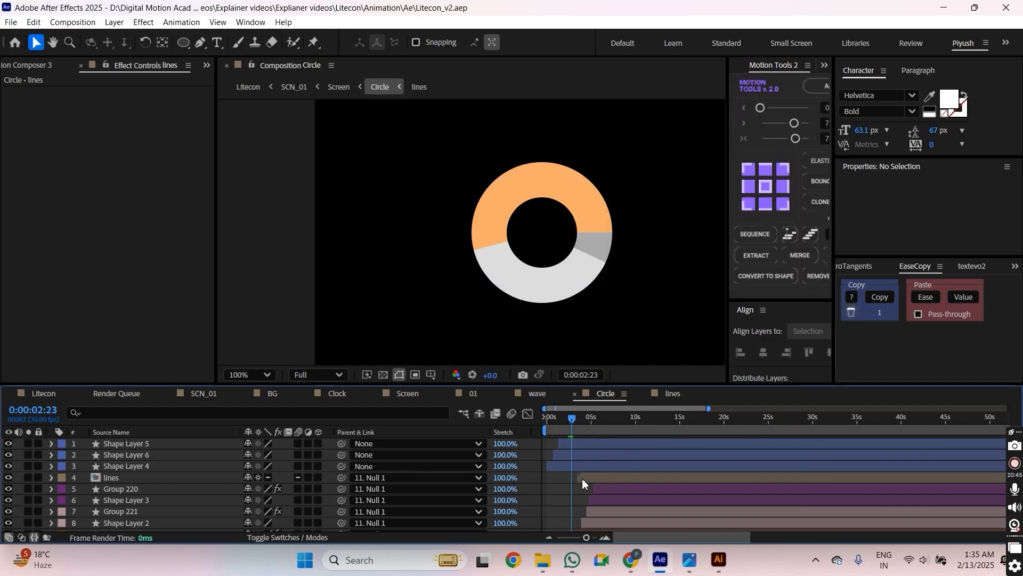
key("equal")
scroll(622, 471, "down", 3)
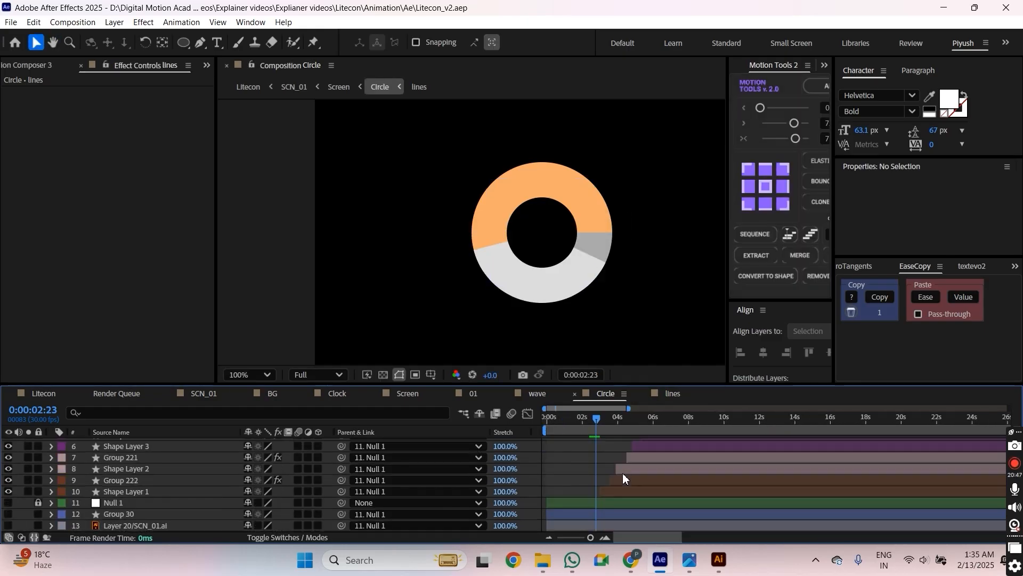
left_click(620, 492)
scroll(621, 491, "up", 2)
left_click(647, 478, "shift")
key("ctrl+shift+bracketright")
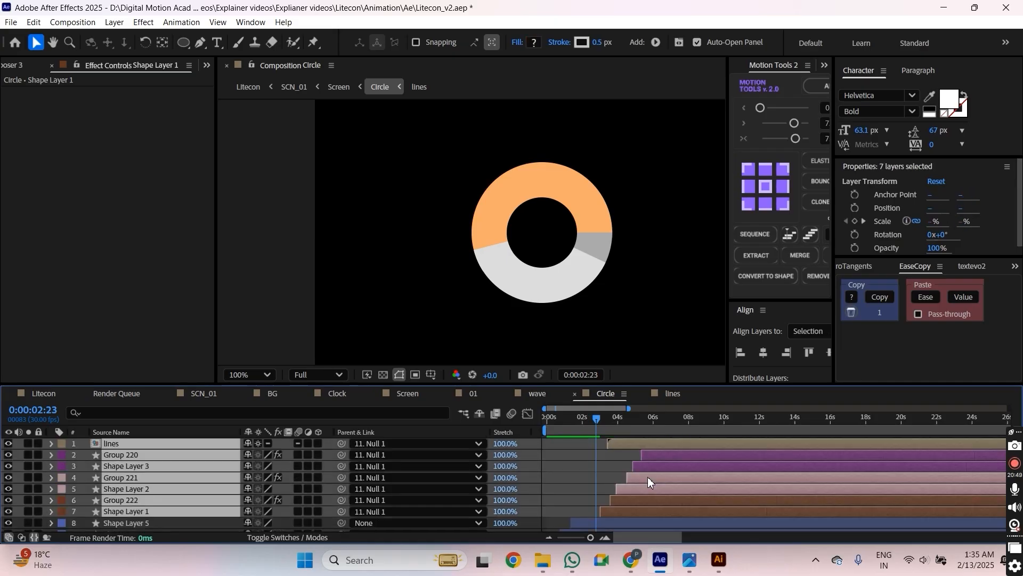
Shift the seven callout layers earlier together so Shape Layer 1 starts at about 0:00:00:18, previewing the animation from the start.
scroll(646, 478, "down", 1)
scroll(609, 468, "down", 1)
left_click_drag(590, 422, 541, 426)
scroll(524, 251, "down", 1)
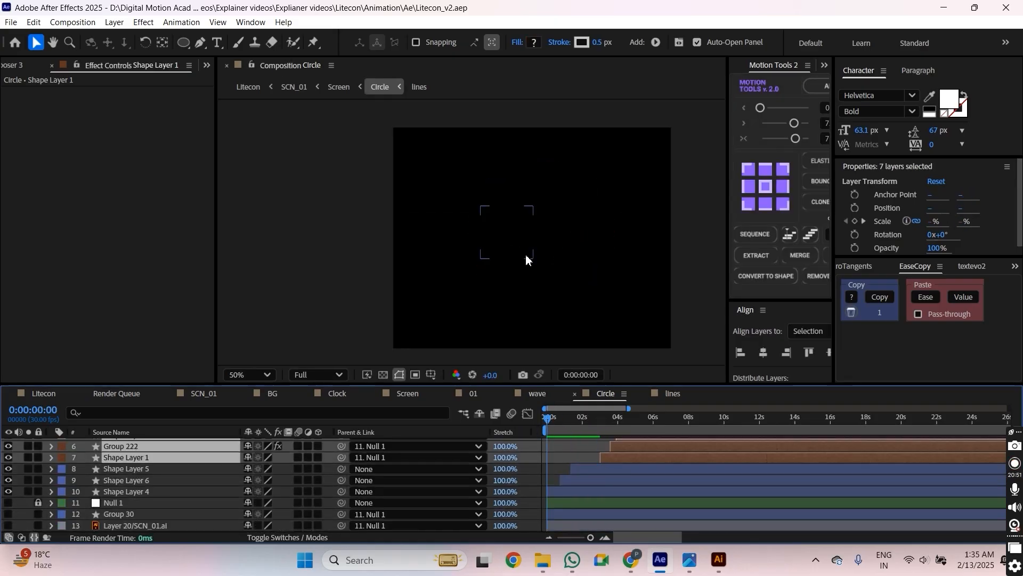
left_click_drag(526, 262, 527, 278)
key("space")
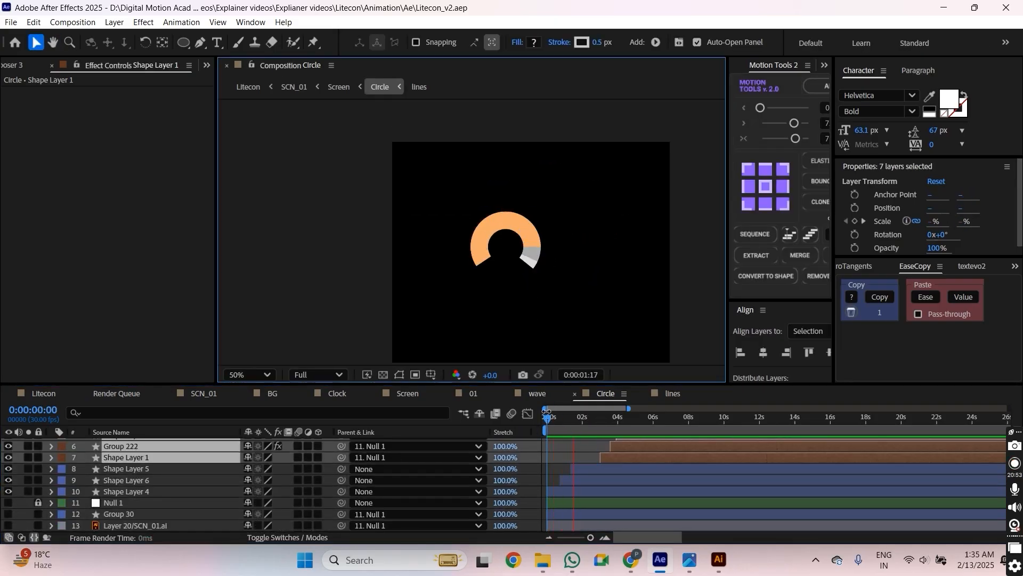
key("space")
scroll(594, 459, "up", 1)
mouse_move(598, 457)
left_mouse_down()
mouse_move(583, 457)
mouse_move(654, 468)
mouse_move(627, 457)
mouse_move(605, 470)
left_mouse_up()
key("Home")
key("space")
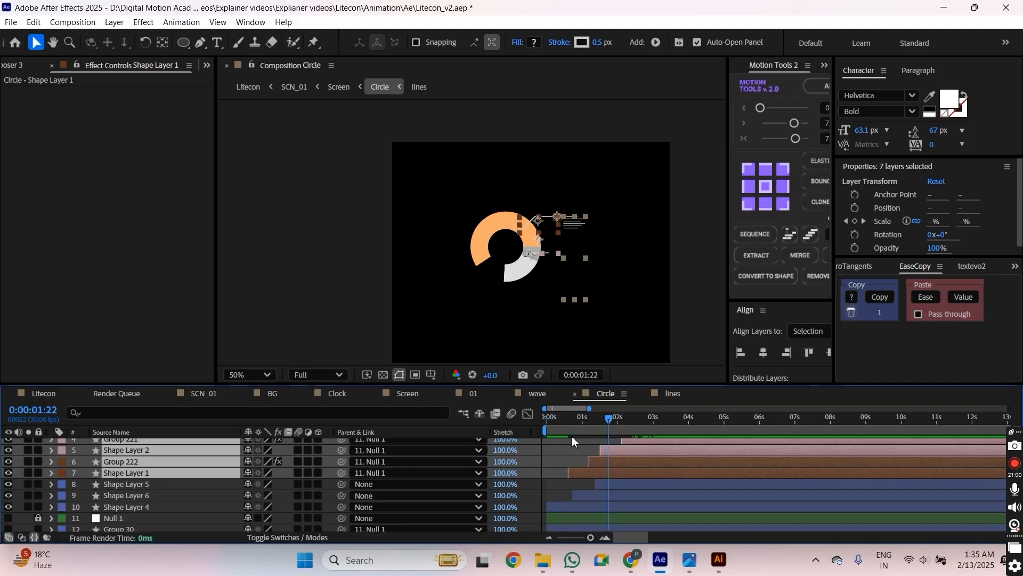
key("Home")
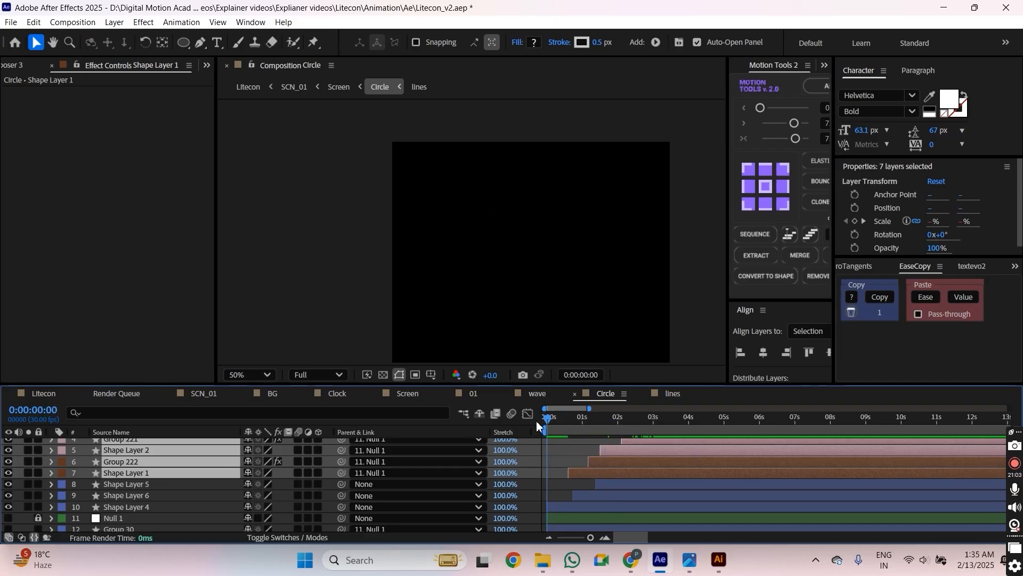
key("space")
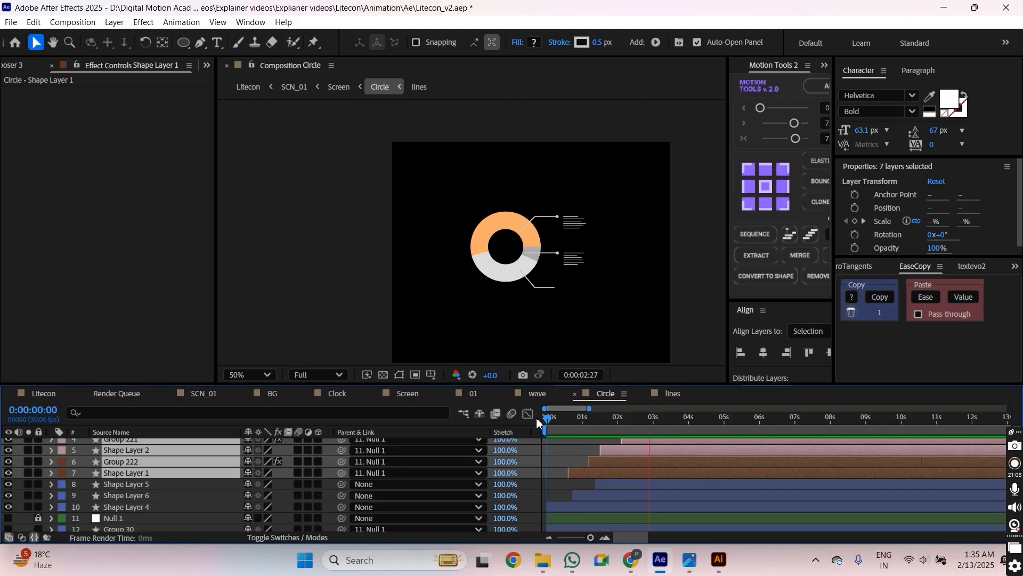
left_click(468, 300)
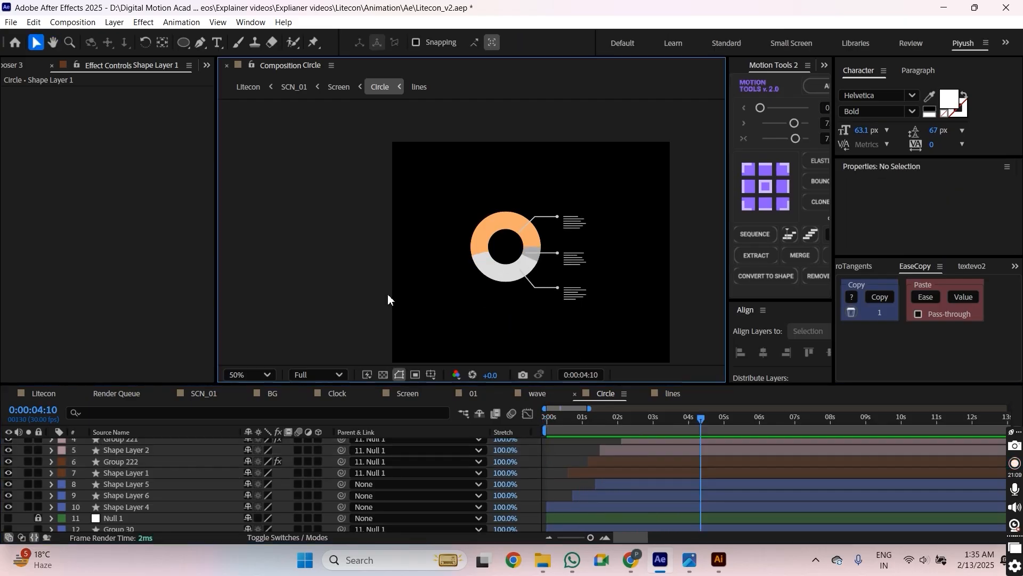
Check the charts in the Screen composition, reopen the Circle precomp and make its white background, Group 30, visible.
key("Tab")
left_click(379, 290)
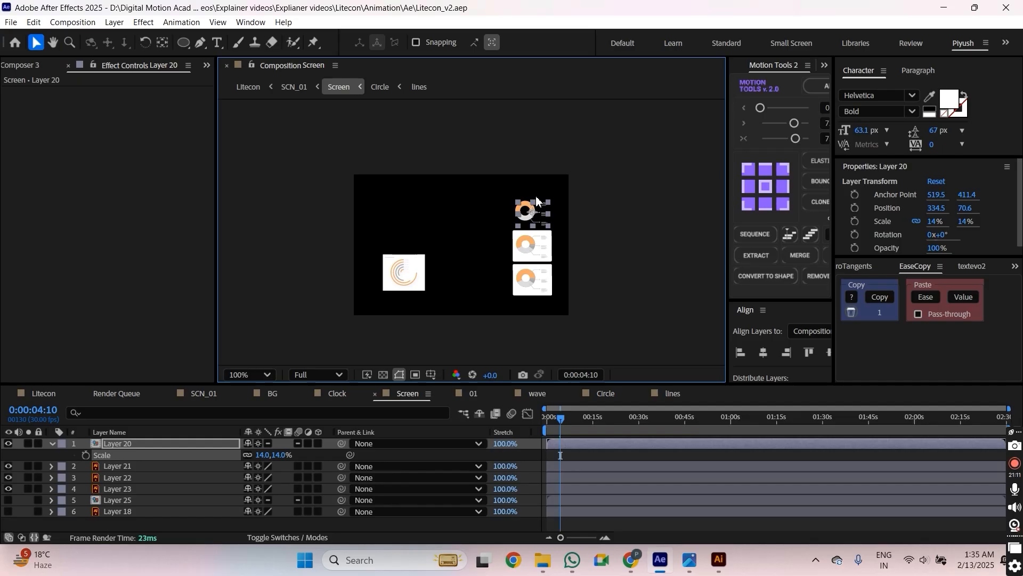
double_click(142, 444)
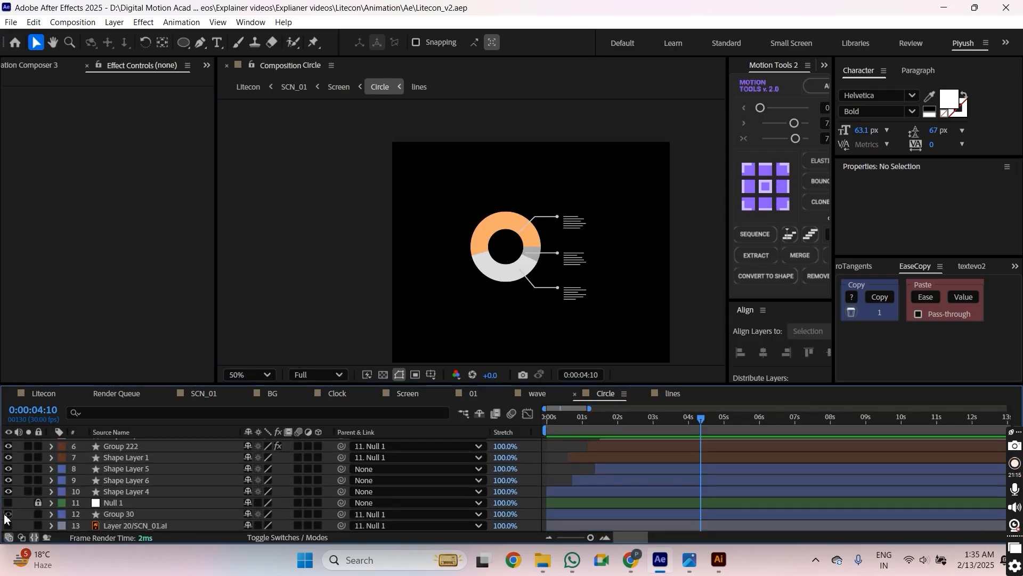
left_click(8, 514)
left_click(8, 514)
left_click(128, 515)
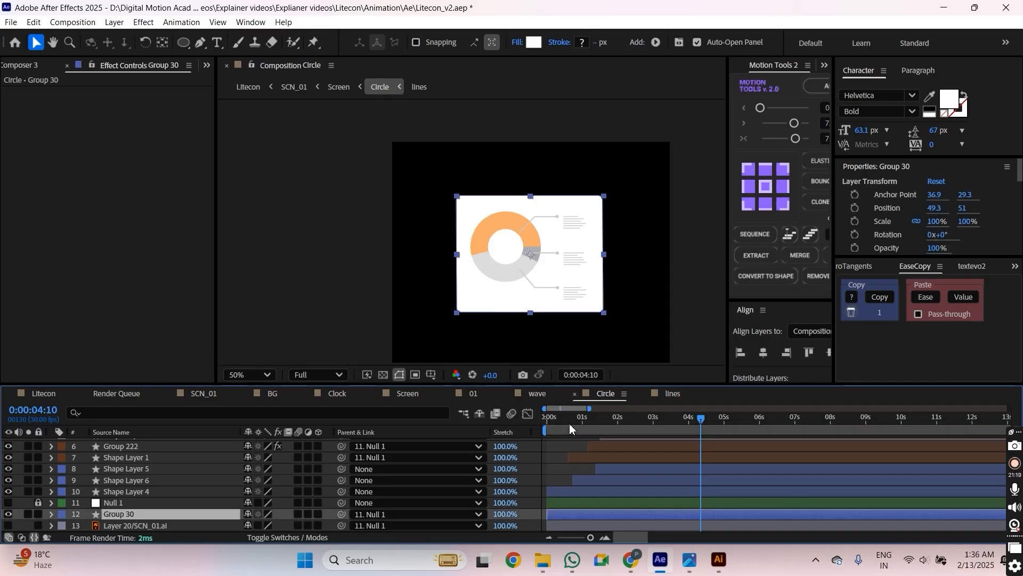
Keyframe Group 30's unlinked Scale from 100, 0% at 0:00:00:00 to 100, 100% at 0:00:00:10.
left_click_drag(569, 423, 478, 430)
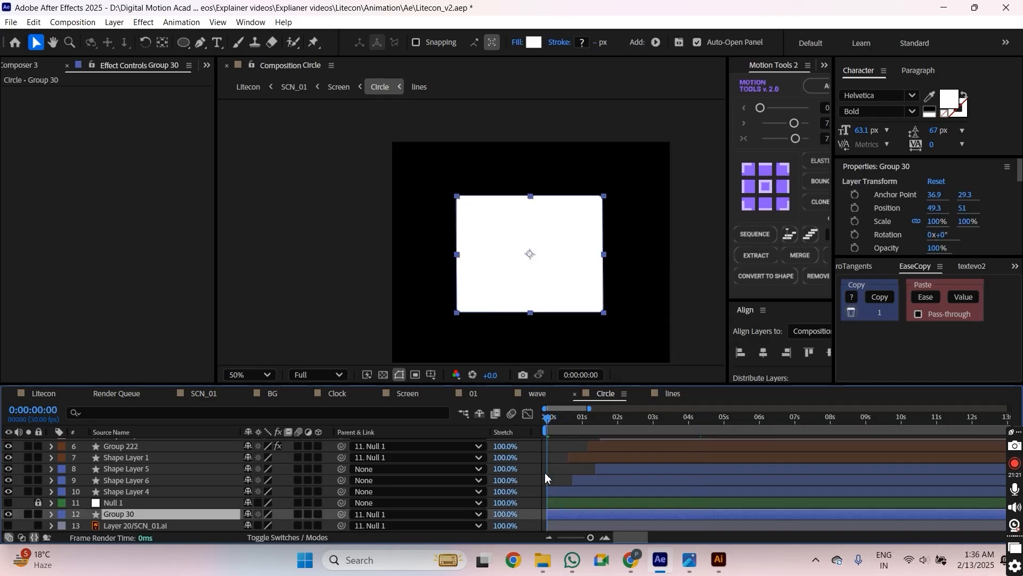
key("s")
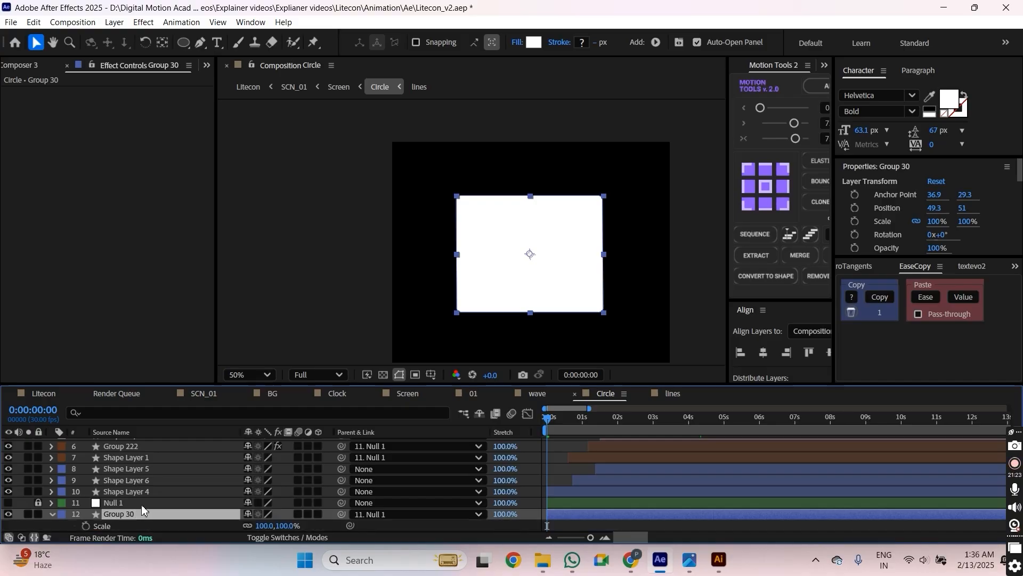
key("period")
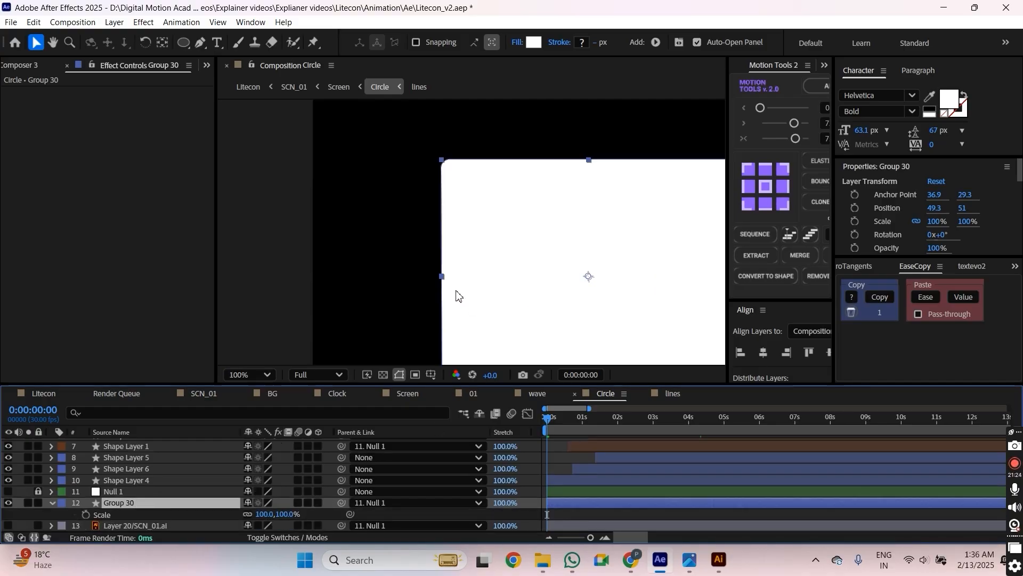
left_click(86, 514)
key("shift+Page_Down")
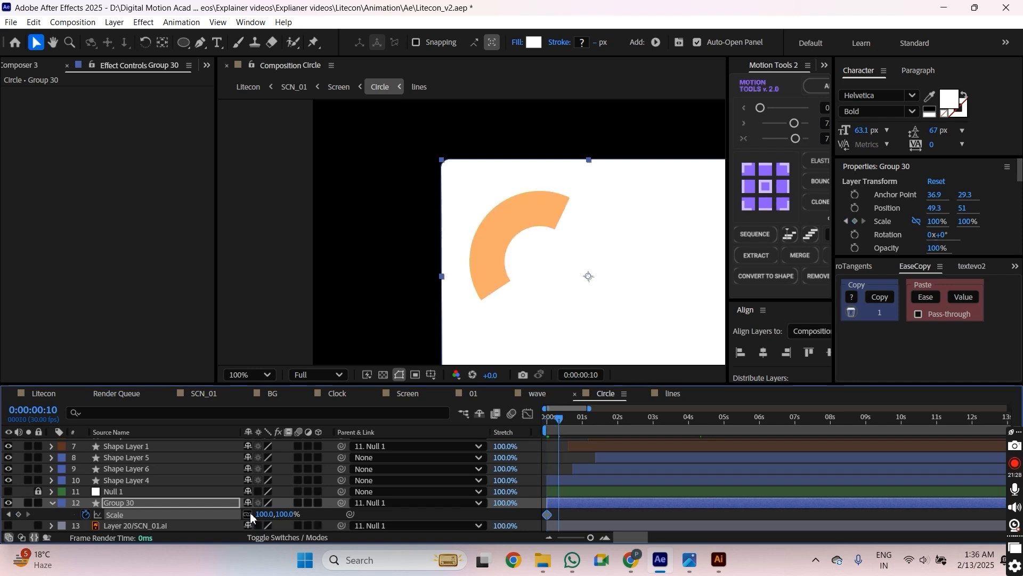
left_click(250, 514)
key("equal")
scroll(540, 498, "up", 1)
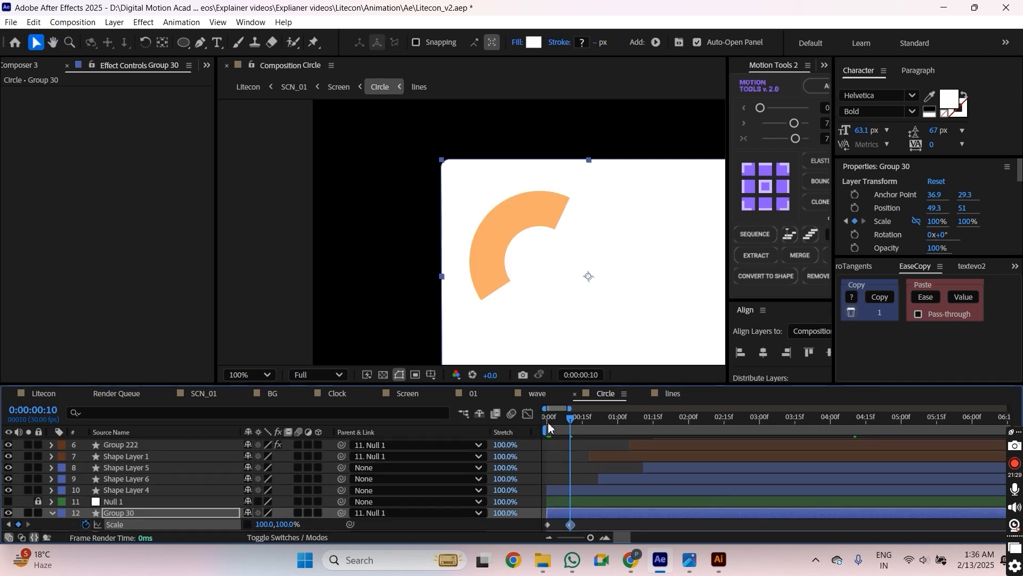
key("Home")
left_click_drag(281, 527, 270, 528)
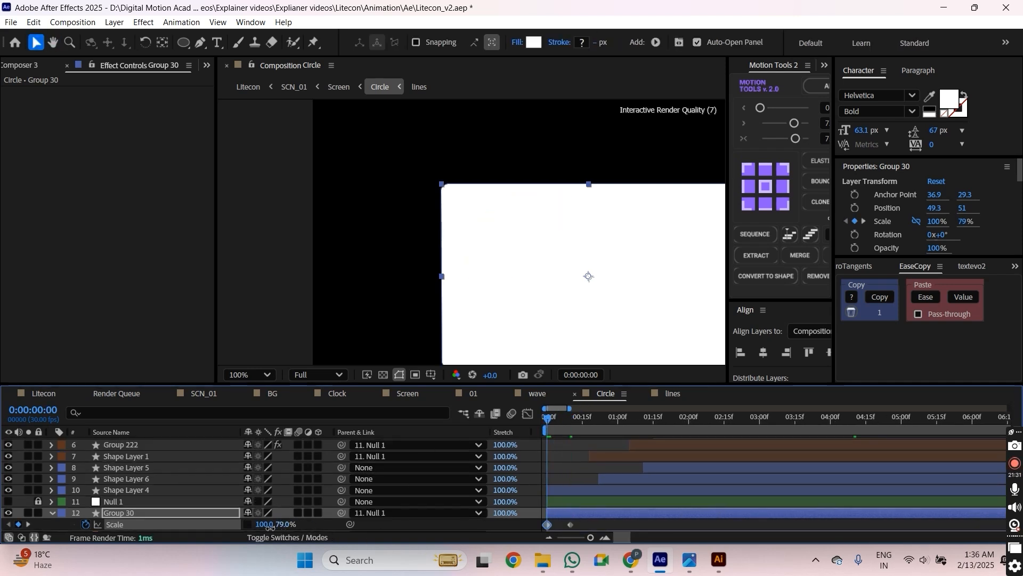
type("0")
key("Return")
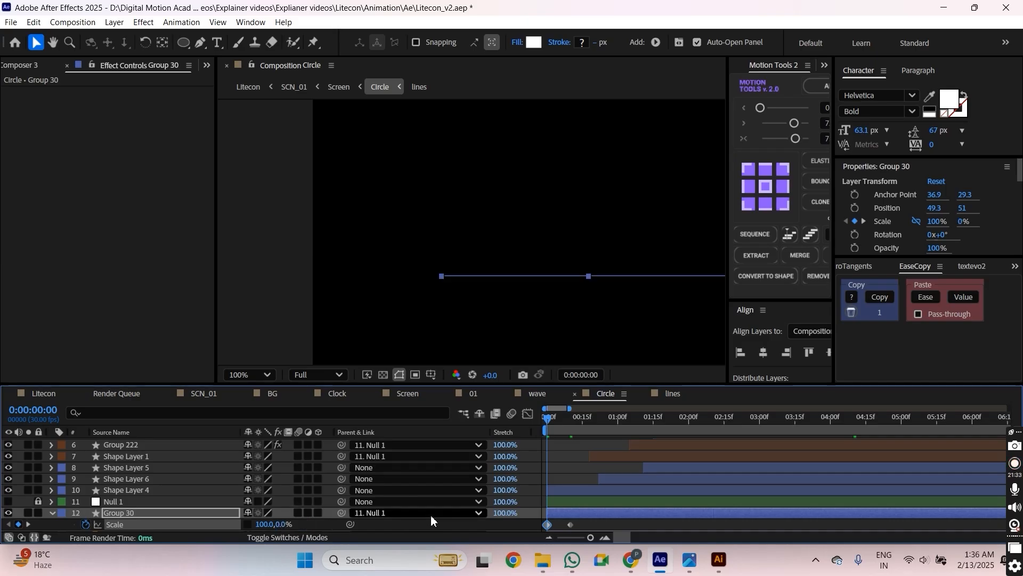
Apply the Motion Tools Elastic effect to the white background's Scale keyframes and preview the pop-in.
left_click(583, 523)
left_click(571, 524)
left_click(818, 159)
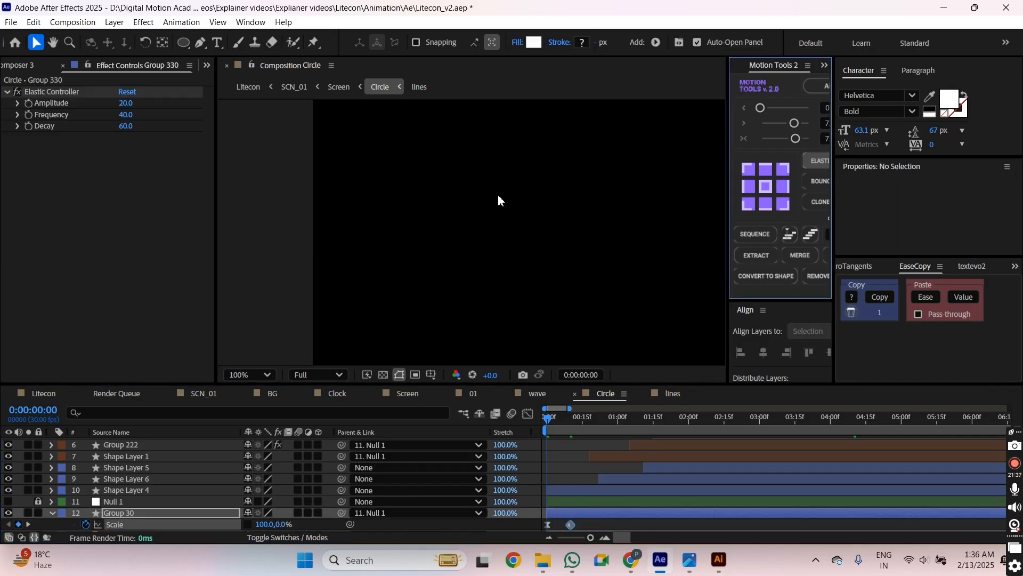
scroll(341, 194, "down", 2)
left_click(341, 195)
key("space")
key("space")
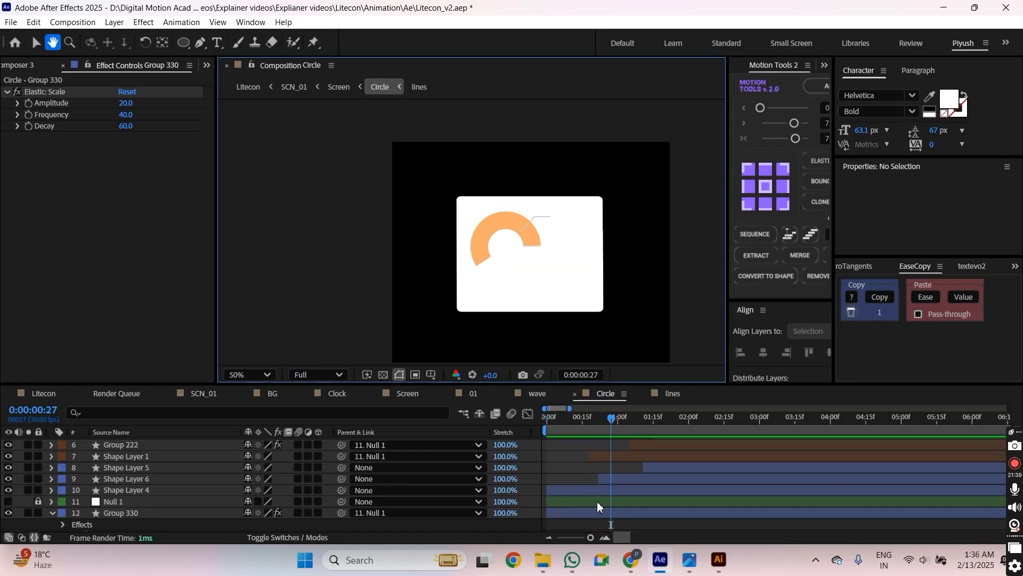
Shift all ring and callout layers about 5 frames later so the rings start after the background's pop-in begins, and preview.
left_click(587, 492)
scroll(657, 468, "up", 3)
left_click(652, 442, "shift")
scroll(651, 440, "down", 2)
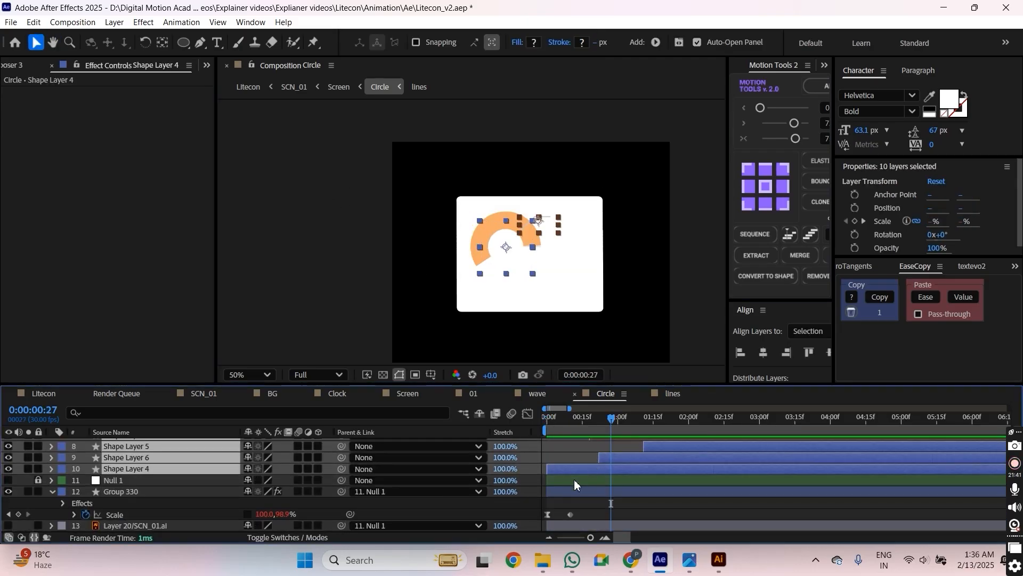
left_click_drag(564, 421, 531, 420)
key("space")
key("space")
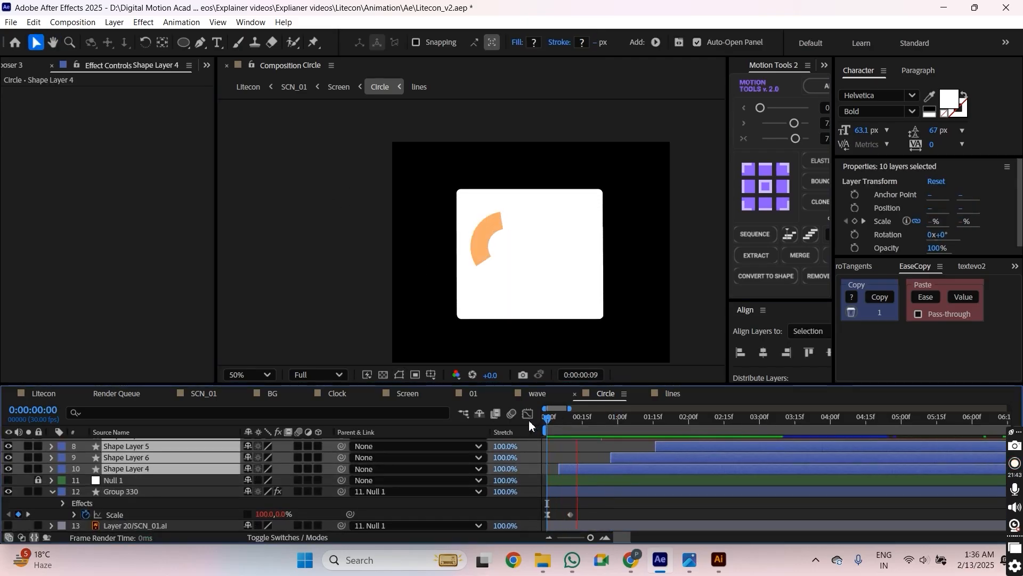
Switch to the Screen composition, play back the animated chart card and list the layers by source name.
key("Tab")
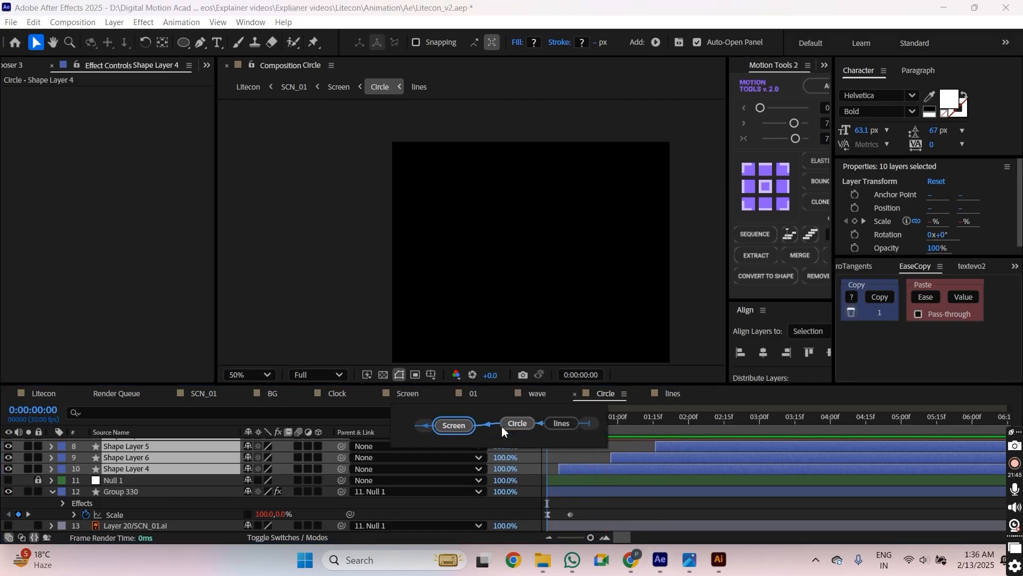
left_click(448, 422)
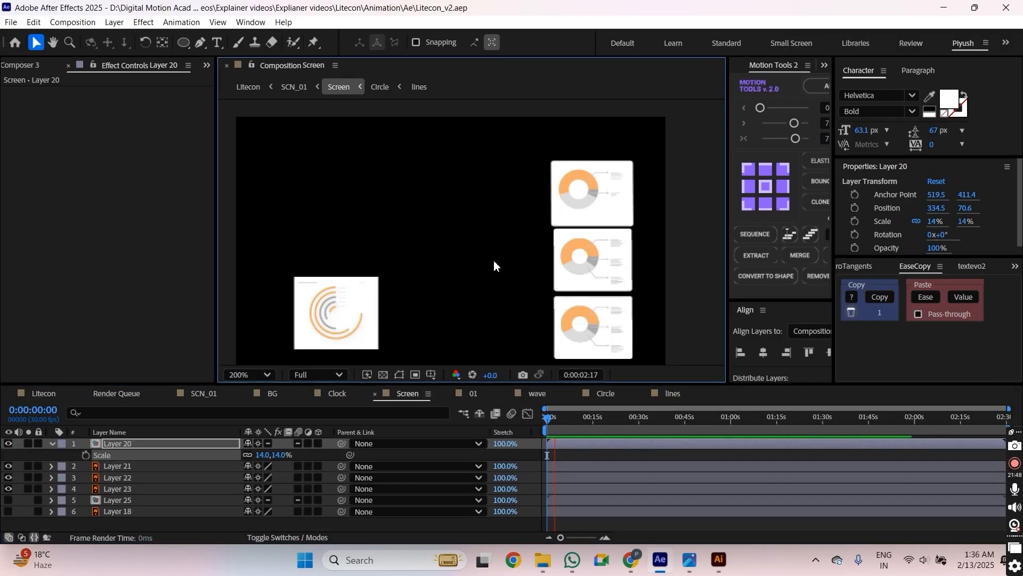
key("space")
left_click_drag(594, 260, 564, 259)
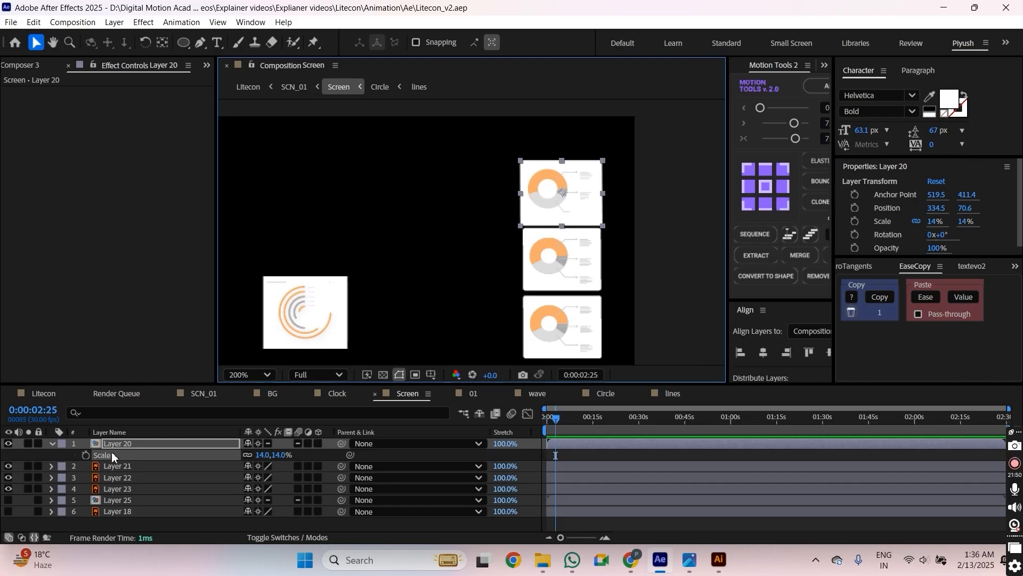
left_click(113, 432)
Try to duplicate the Circle layer and place the copy over the static chart card below it.
left_click(124, 442)
key("ctrl+d")
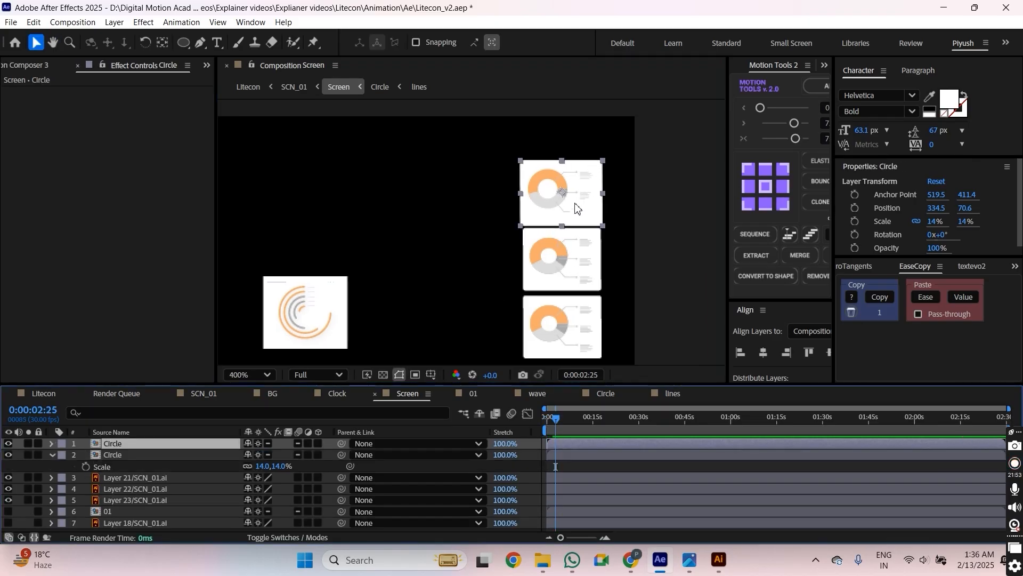
scroll(576, 208, "up", 1)
left_click_drag(577, 212, 526, 309)
left_click_drag(522, 253, 524, 183)
left_click_drag(518, 221, 515, 252)
key("ctrl+z")
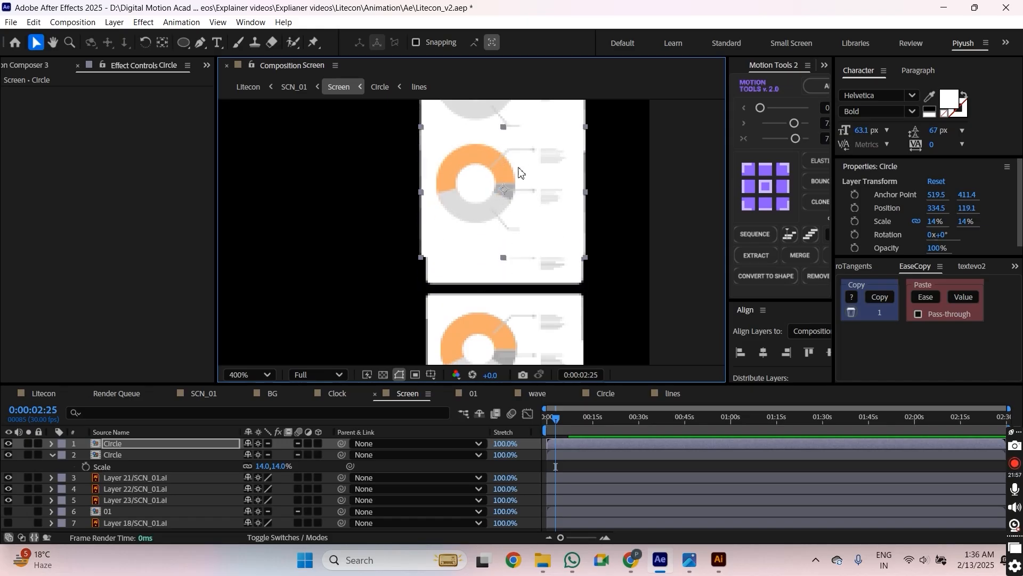
left_click_drag(519, 162, 522, 301)
key("ctrl+z")
key("ctrl+z")
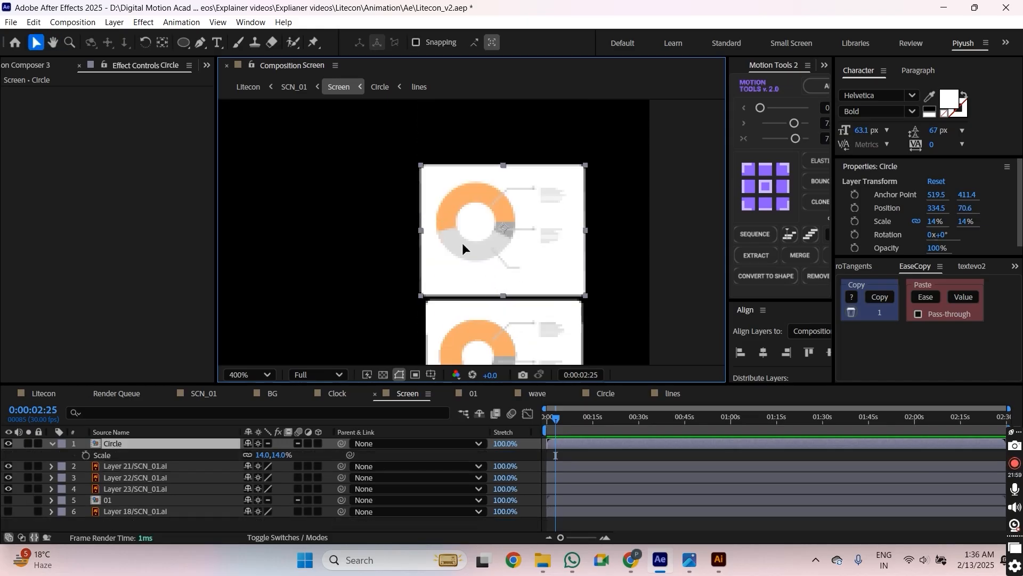
Try scales of 12% and 13% on the Circle layer to match the static chart card below it.
left_click(261, 456)
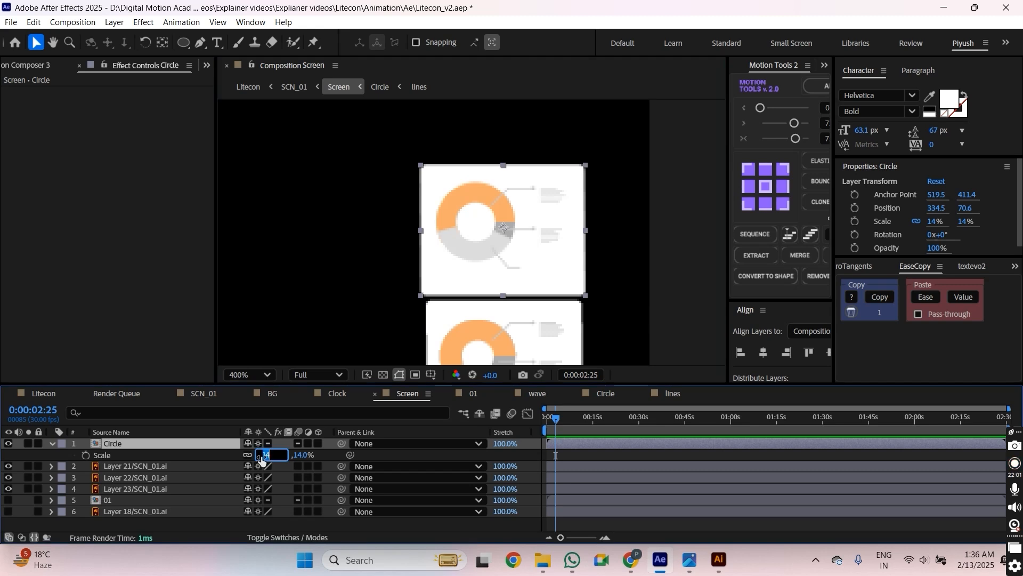
type("12")
key("Return")
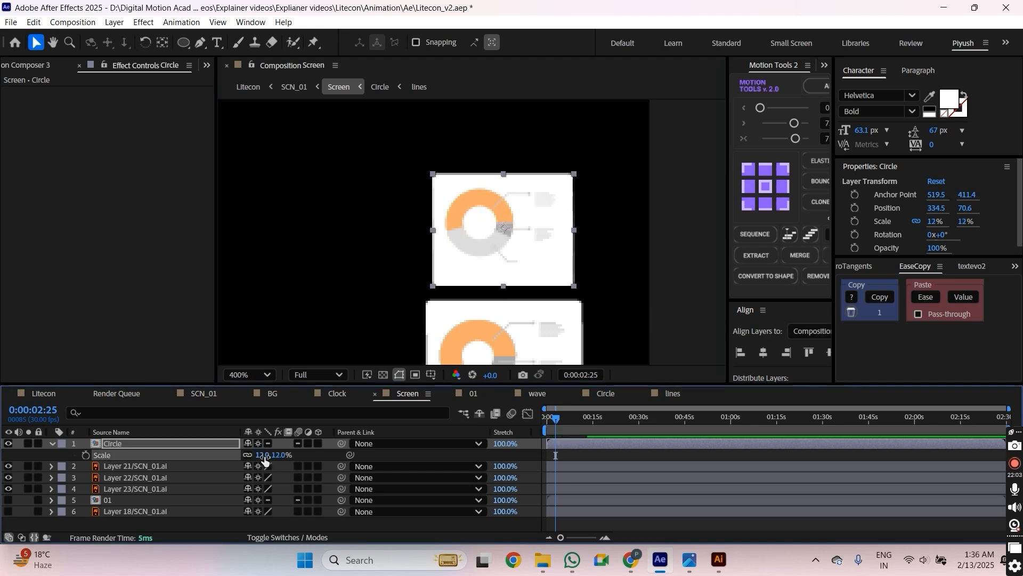
left_click(264, 456)
key("Return")
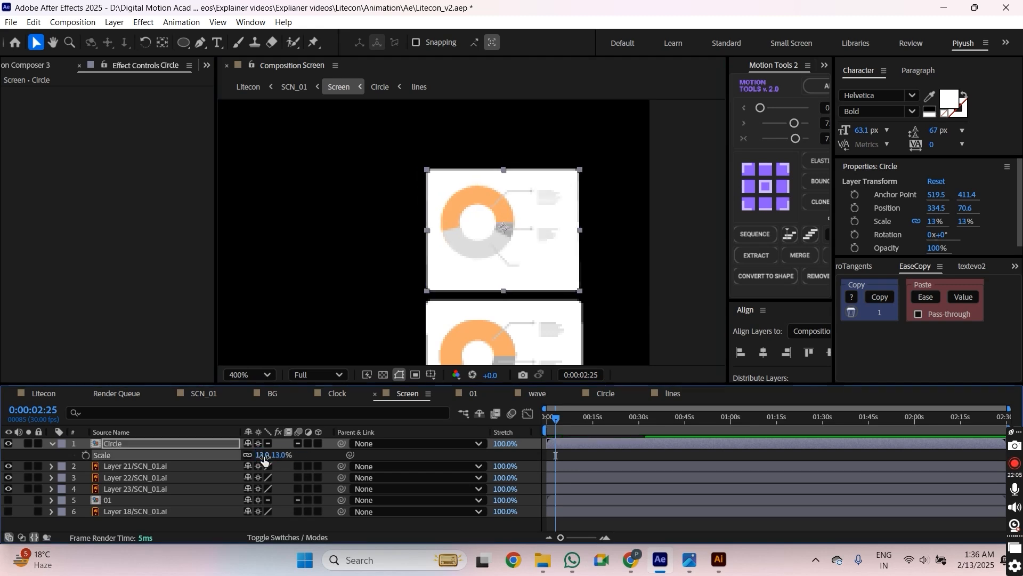
key("comma")
key("comma")
left_click(389, 251)
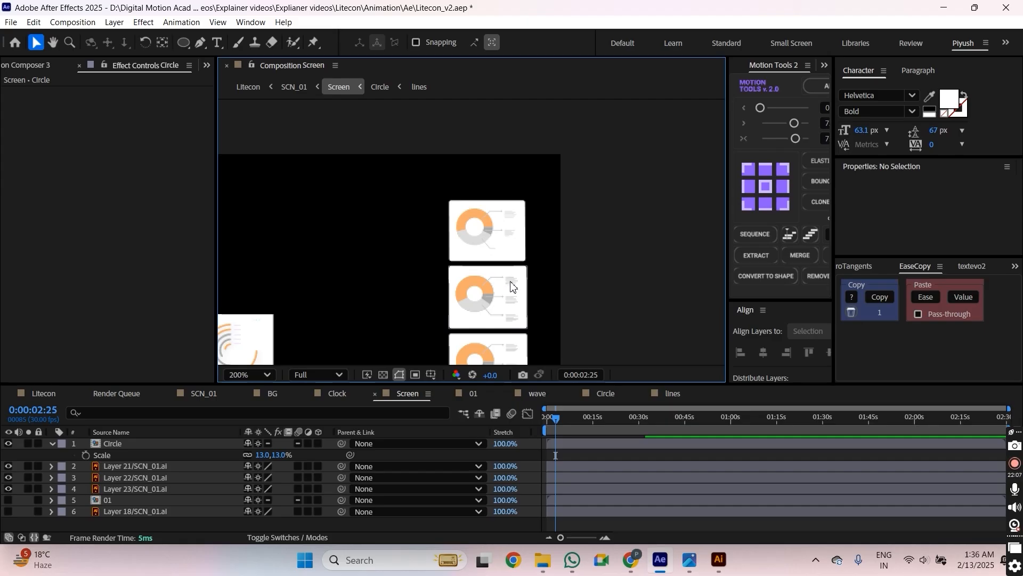
Set the Circle layer's scale to 13.5% and save the project.
left_click(487, 230)
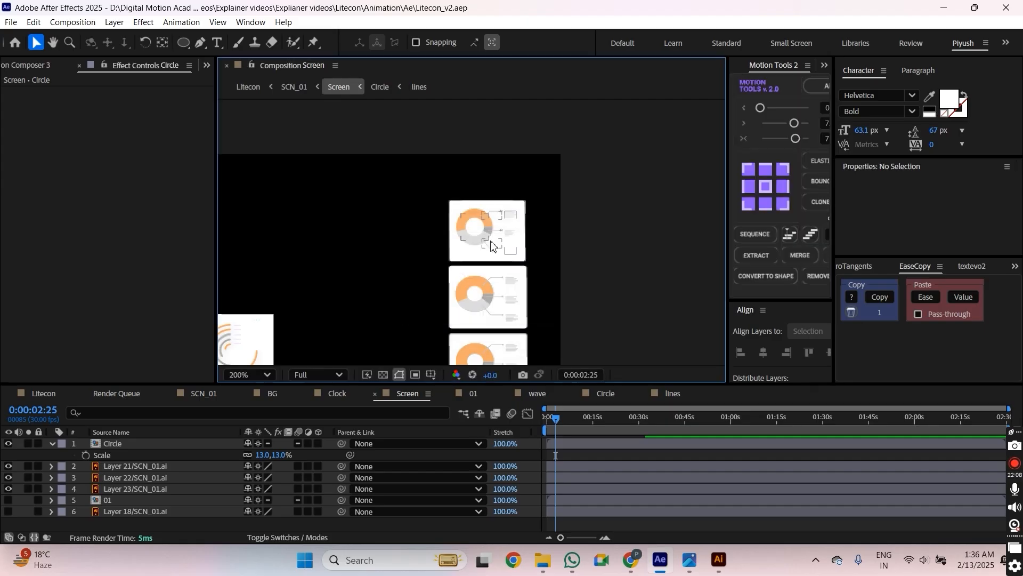
left_click(282, 454)
type(".5")
key("Return")
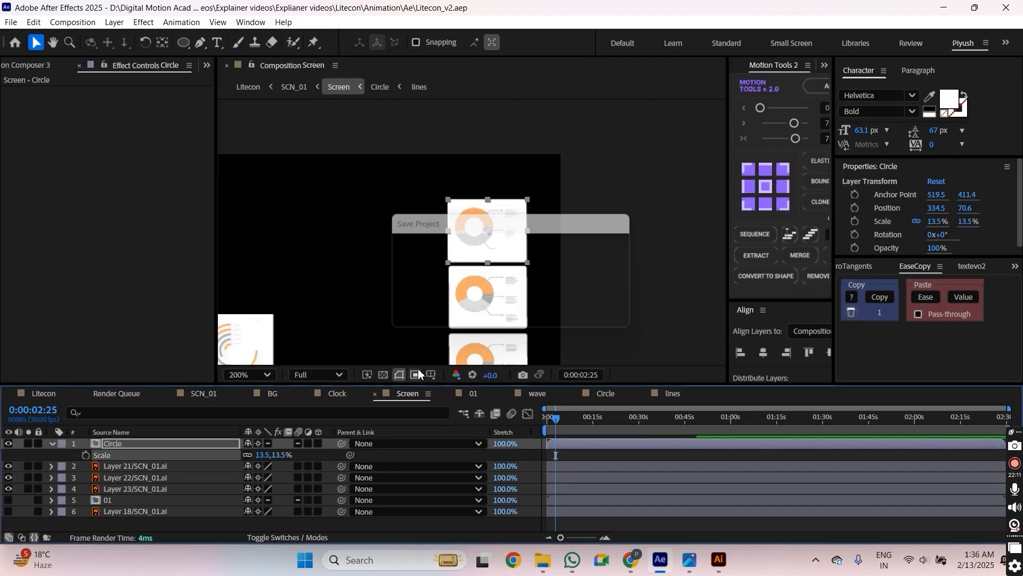
Duplicate the Circle layer twice and place the copies over the middle and lowest static chart cards.
left_click_drag(488, 294, 482, 277)
key("ctrl+d")
scroll(462, 242, "up", 1)
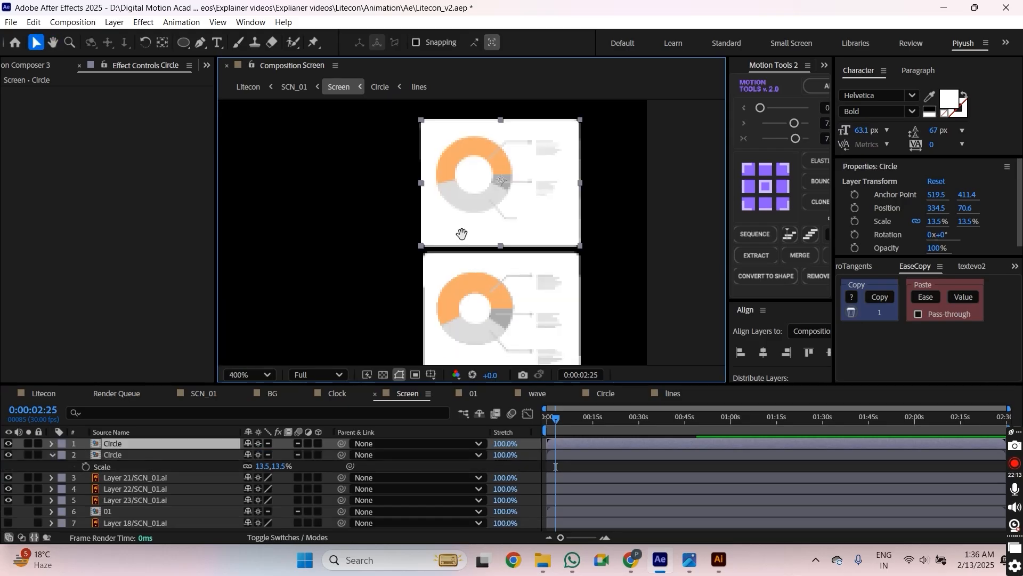
left_click_drag(477, 236, 509, 280)
key("ctrl+d")
Stagger the three Circle layers in time with the Motion Tools Sequence command, return to the first frame and save the project.
left_click(568, 467, "shift")
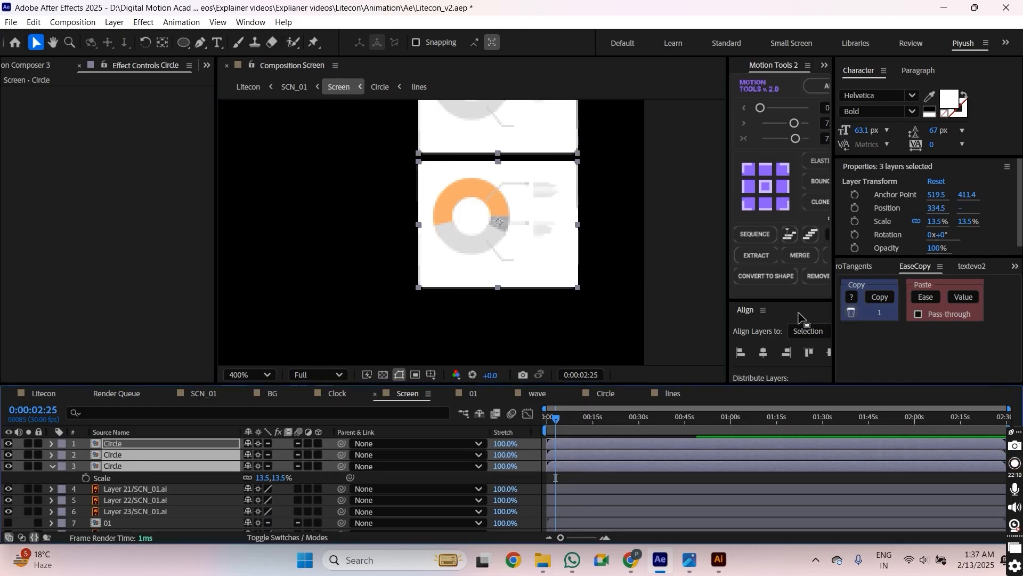
left_click(801, 238)
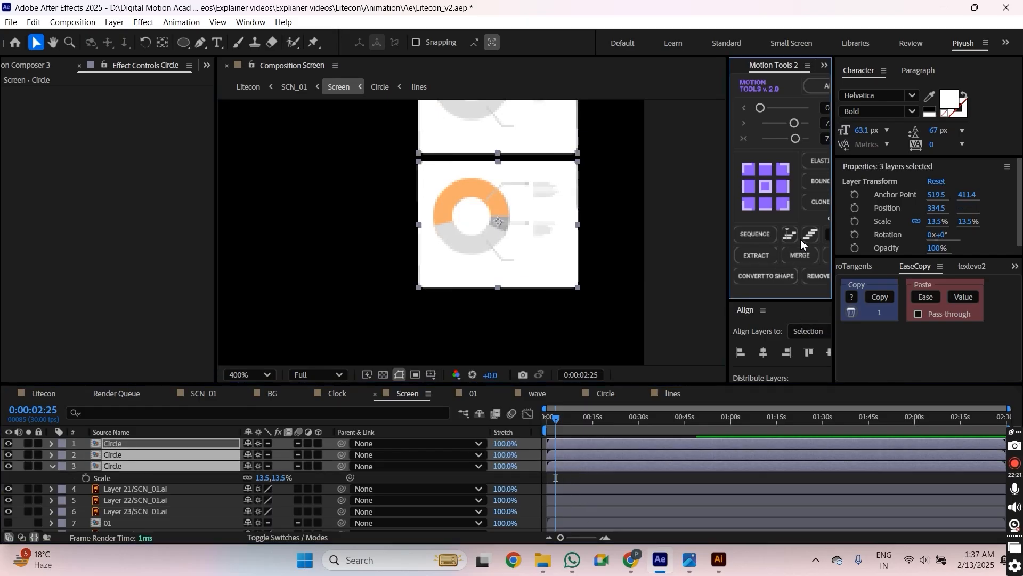
left_click(768, 240)
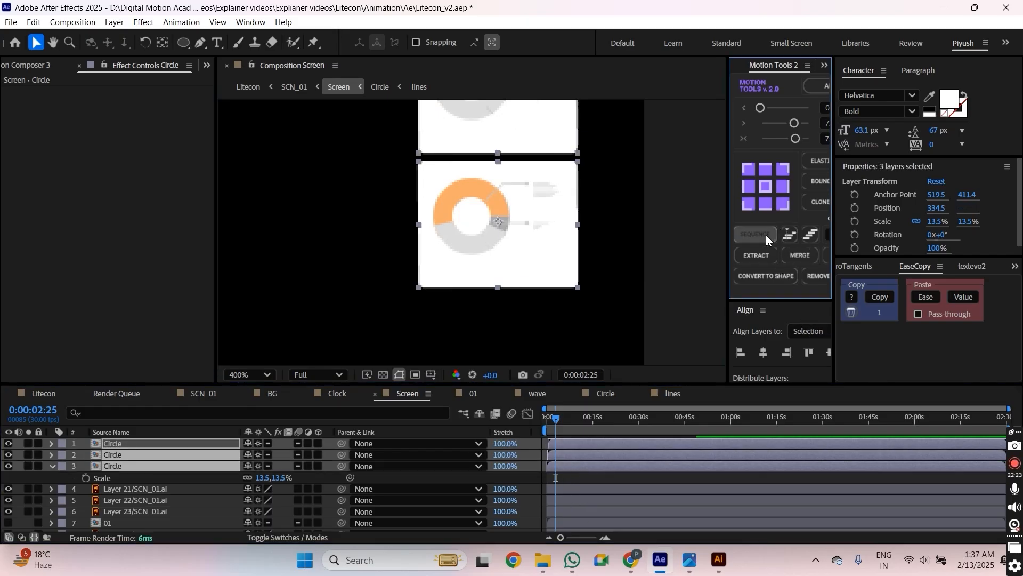
scroll(526, 460, "up", 4)
left_click(547, 419)
key("ctrl+s")
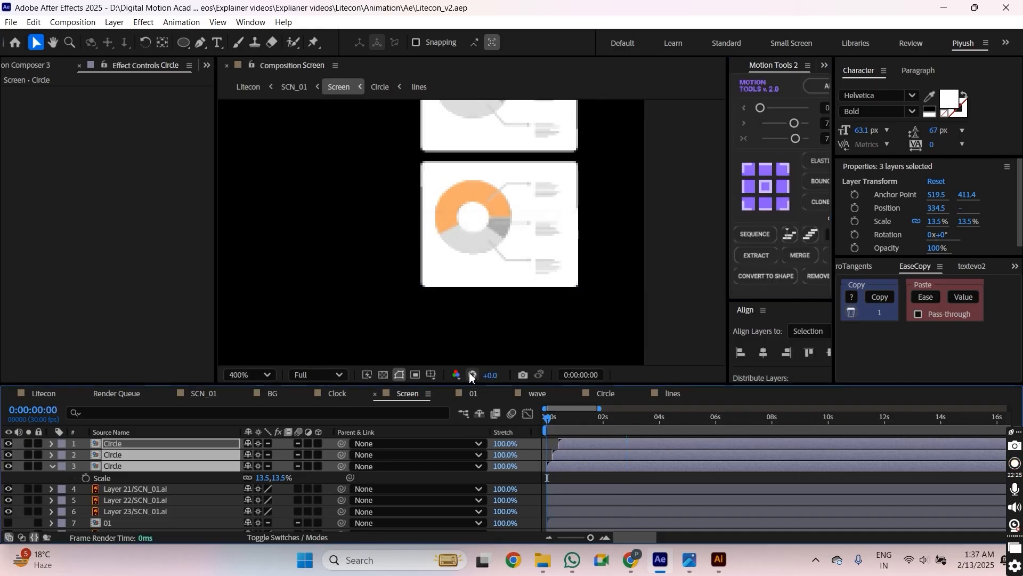
Delete the static chart layers Layer 21/SCN_01.ai and Layer 22/SCN_01.ai and save the project.
scroll(482, 281, "down", 1)
left_click(490, 214)
left_click_drag(488, 200, 501, 254)
left_click(499, 220, "shift")
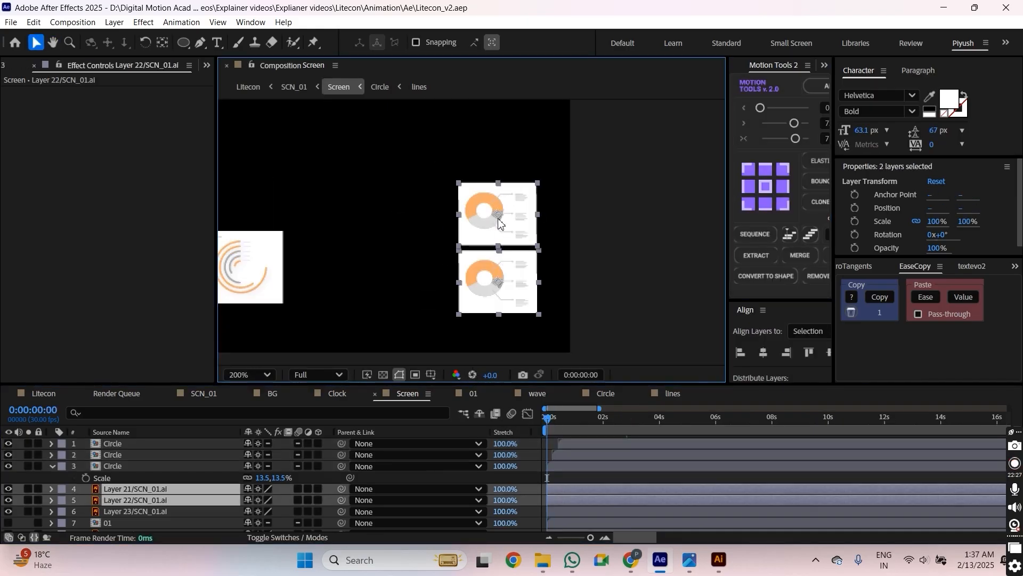
key("Delete")
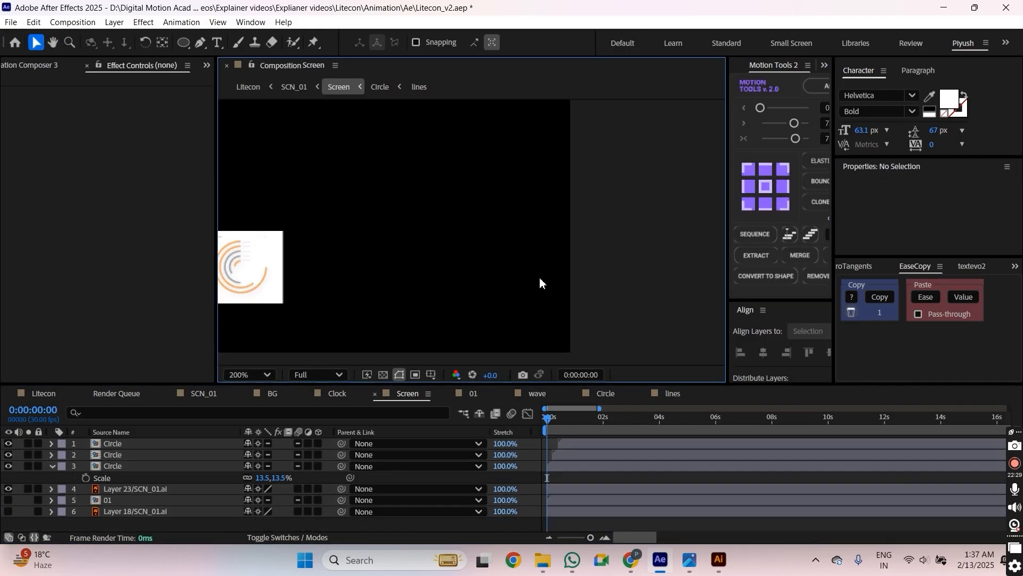
key("ctrl+s")
left_click_drag(406, 250, 485, 263)
Shift the two duplicated Circle layers to start at about frames 16 and 29, preview the stagger and save.
key("space")
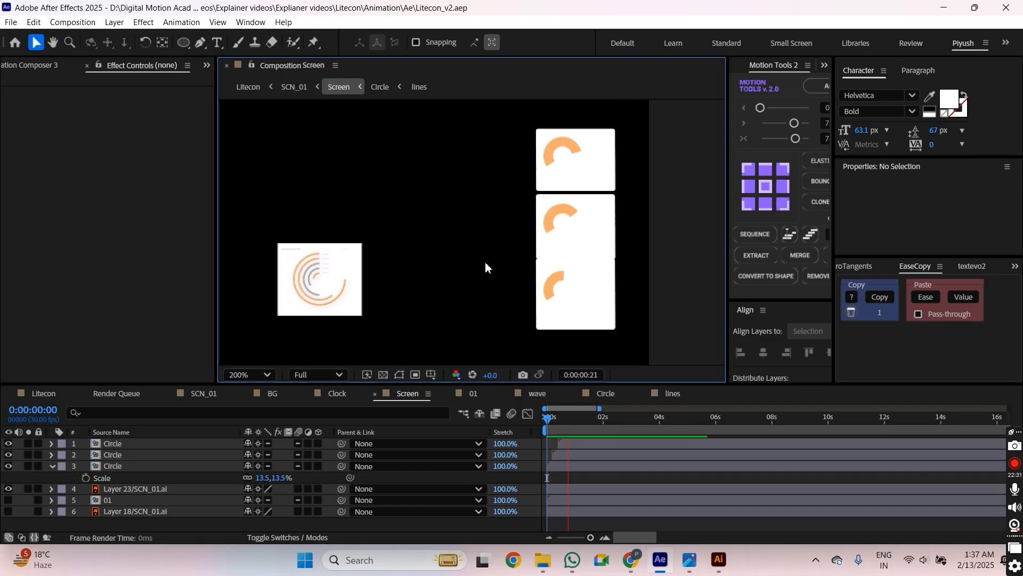
key("space")
scroll(556, 453, "up", 2)
left_click_drag(556, 455, 669, 451)
left_click_drag(593, 420, 447, 381)
key("space")
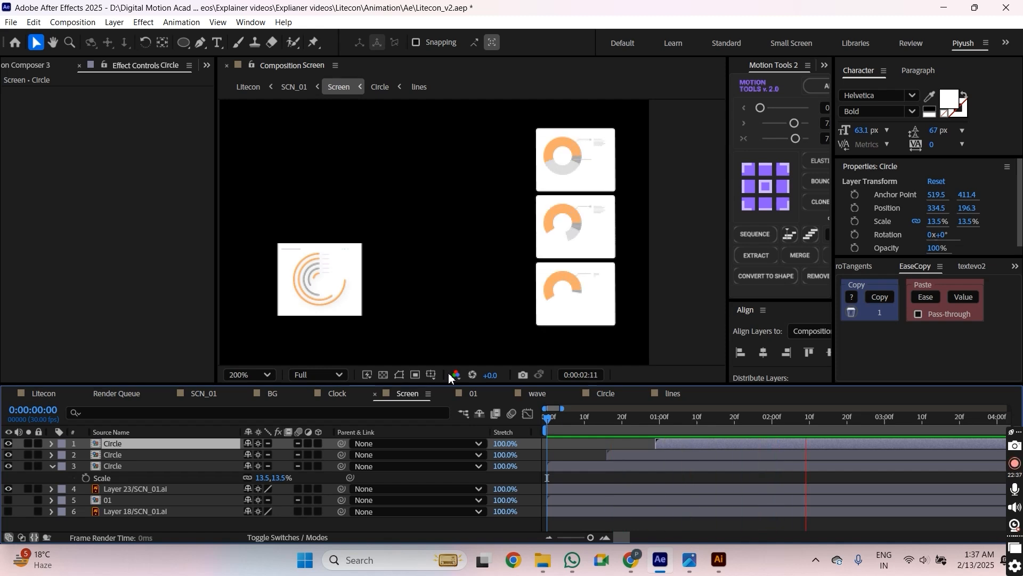
key("comma")
key("ctrl+s")
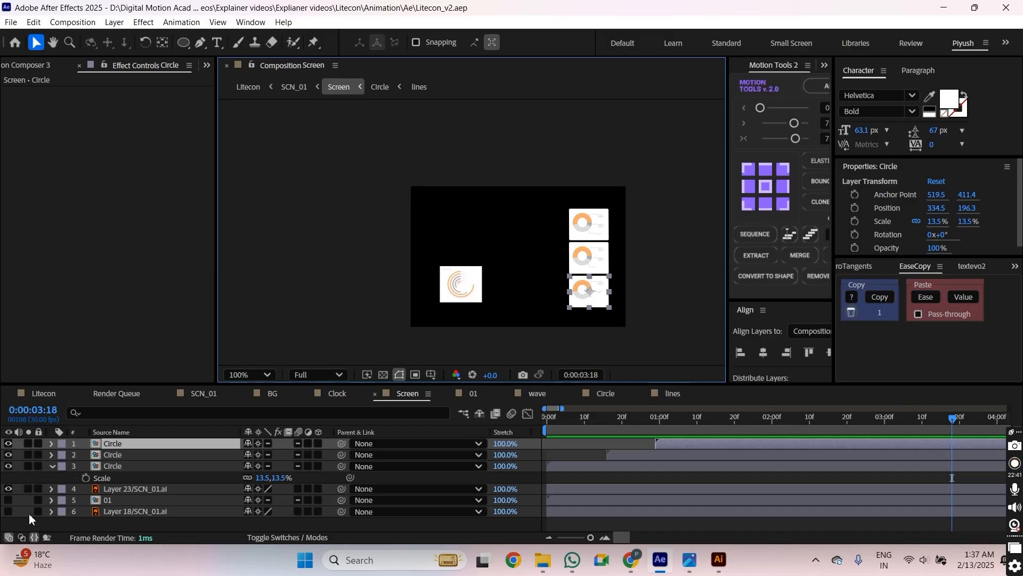
Make the 01 composition layer and the Layer 18/SCN_01.ai background visible again to show the full dashboard.
left_click(8, 501)
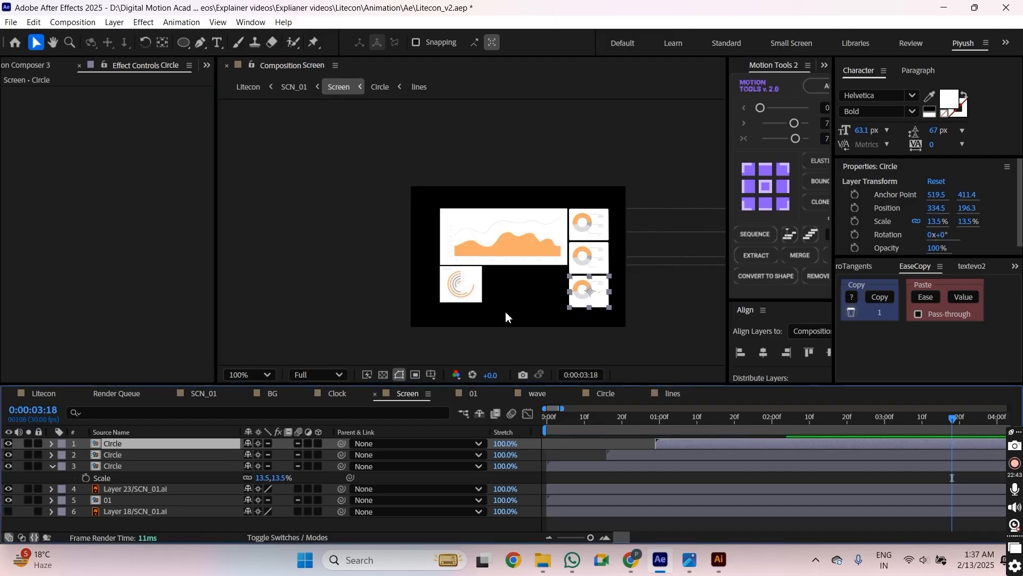
left_click(461, 290)
key("ctrl+s")
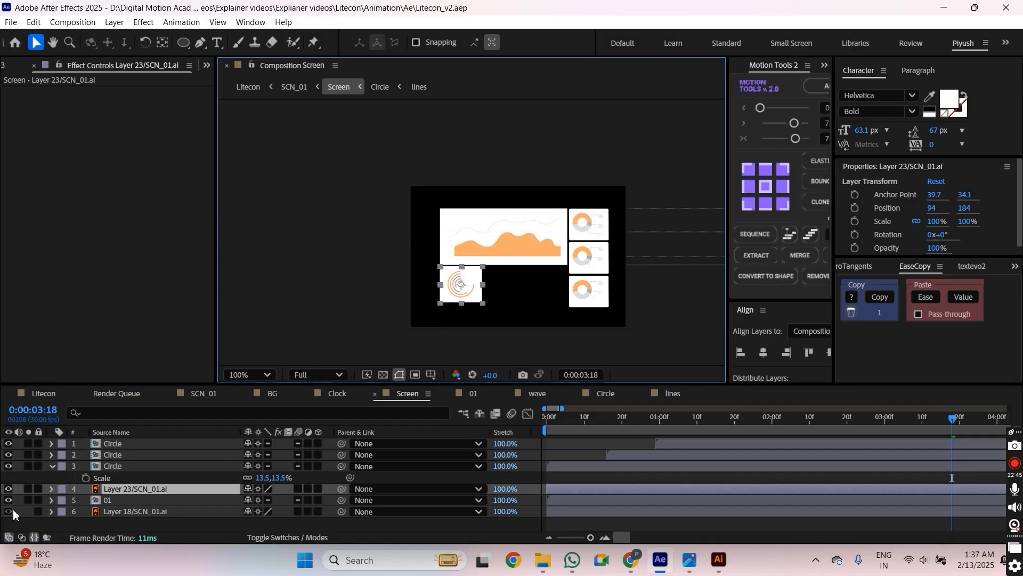
left_click(12, 512)
scroll(498, 256, "up", 2)
left_click(557, 290)
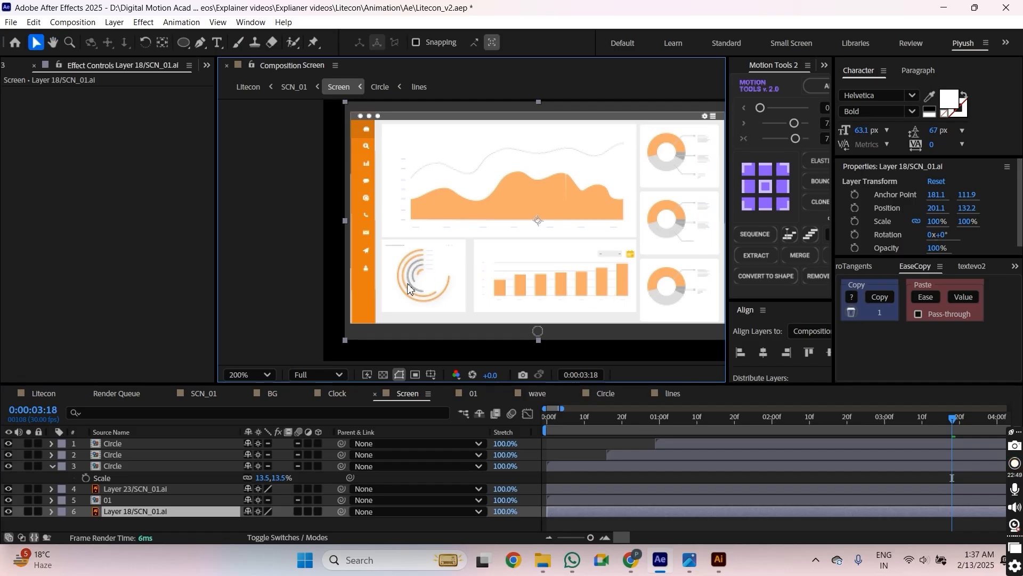
Examine the static circular chart card and the bar chart card in the dashboard up close.
scroll(408, 288, "up", 2)
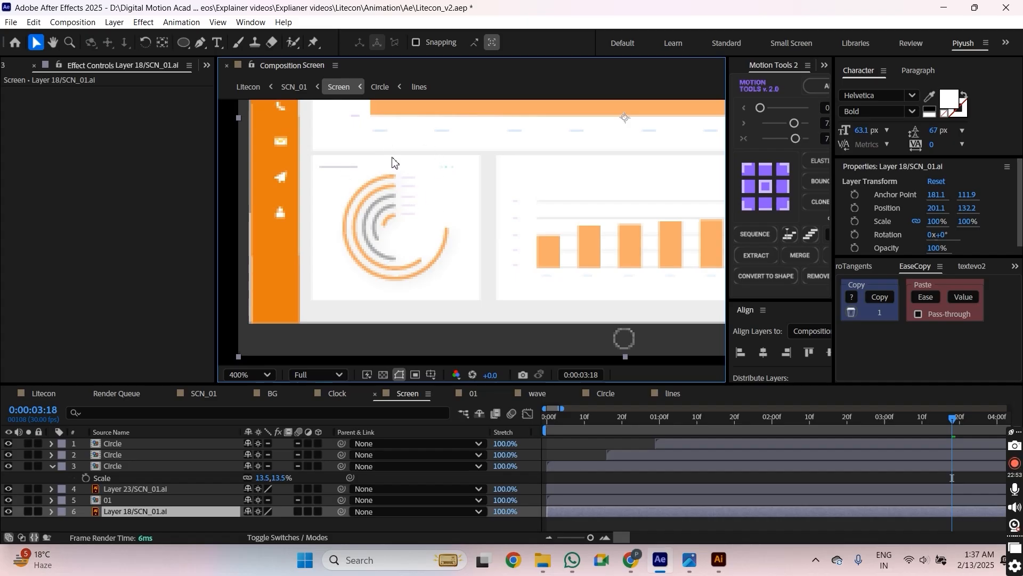
left_click_drag(483, 244, 354, 259)
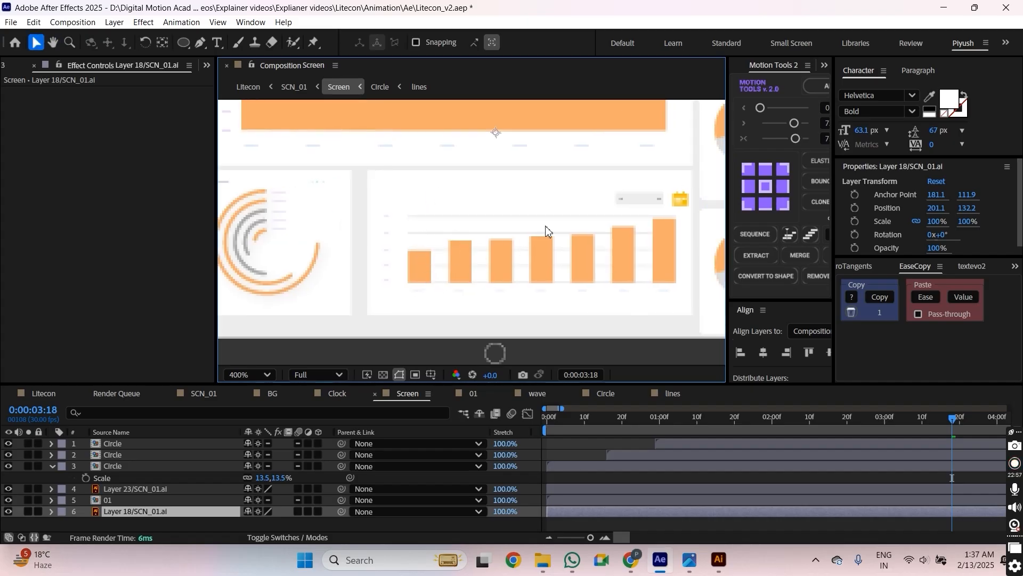
left_click_drag(342, 235, 464, 278)
scroll(497, 243, "down", 1)
scroll(445, 249, "up", 1)
scroll(471, 243, "down", 2)
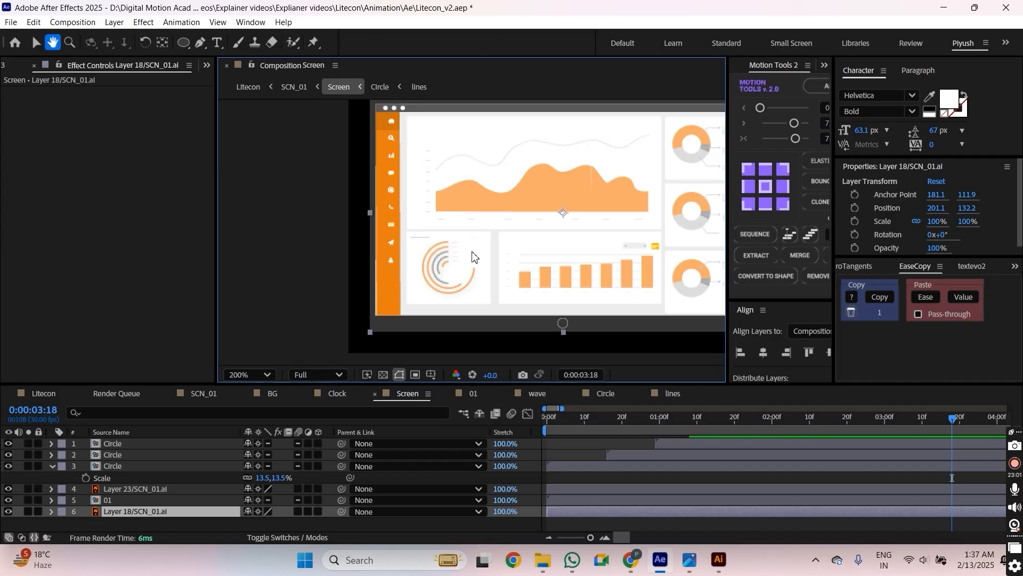
left_click_drag(519, 247, 502, 248)
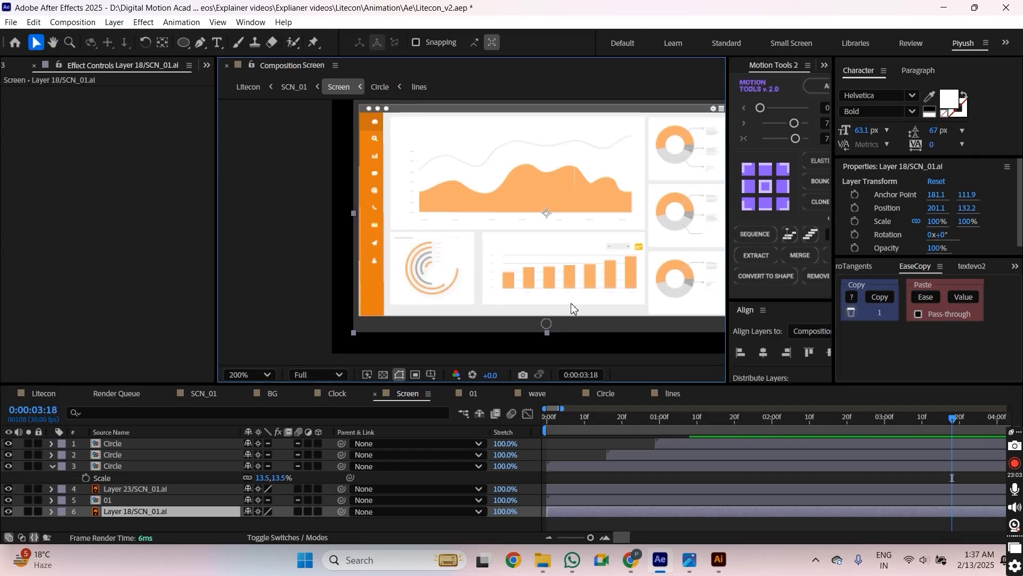
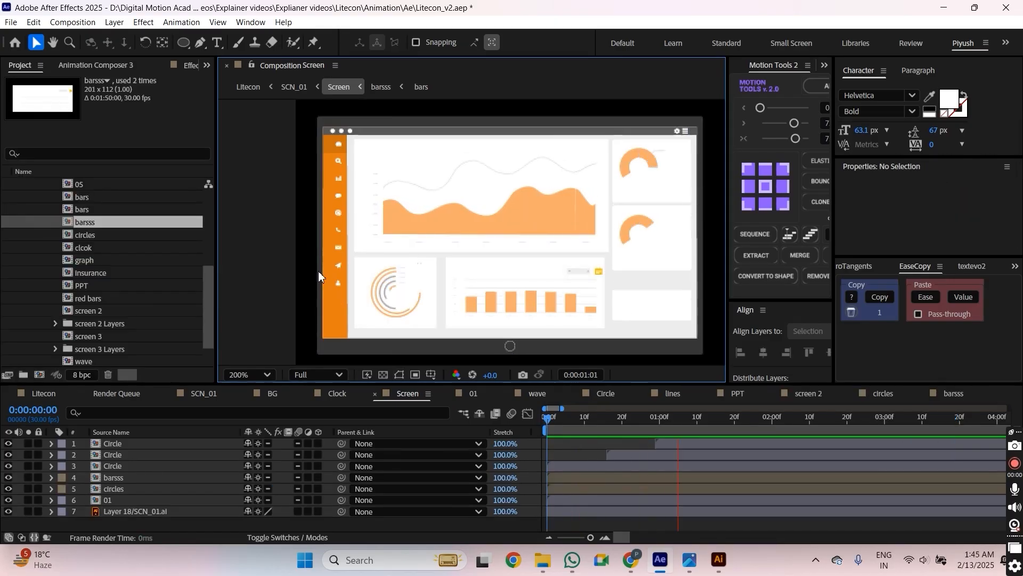
Preview the dashboard animation with the circles and barsss compositions in place.
scroll(644, 303, "right", 1)
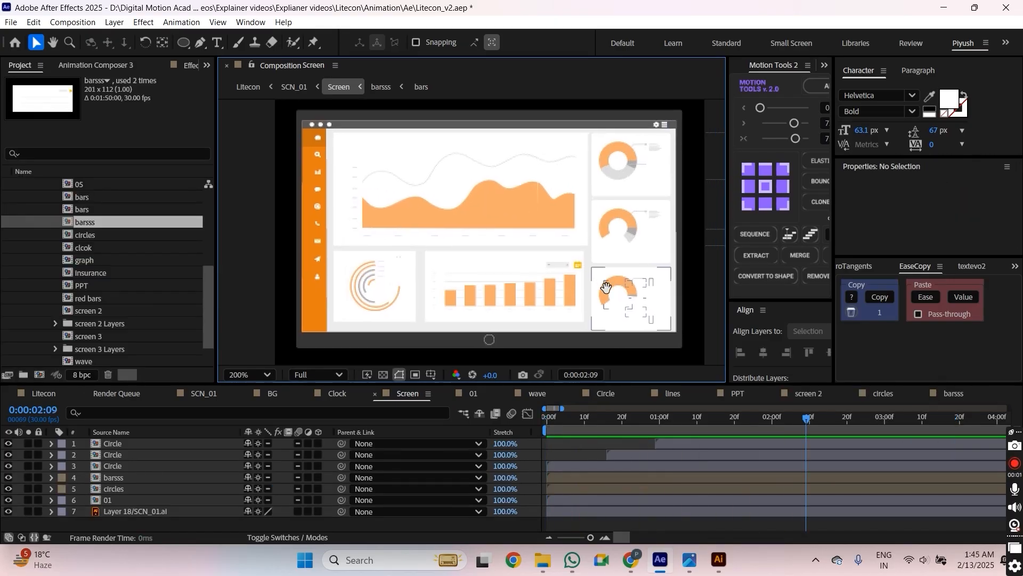
left_click(641, 304)
key("space")
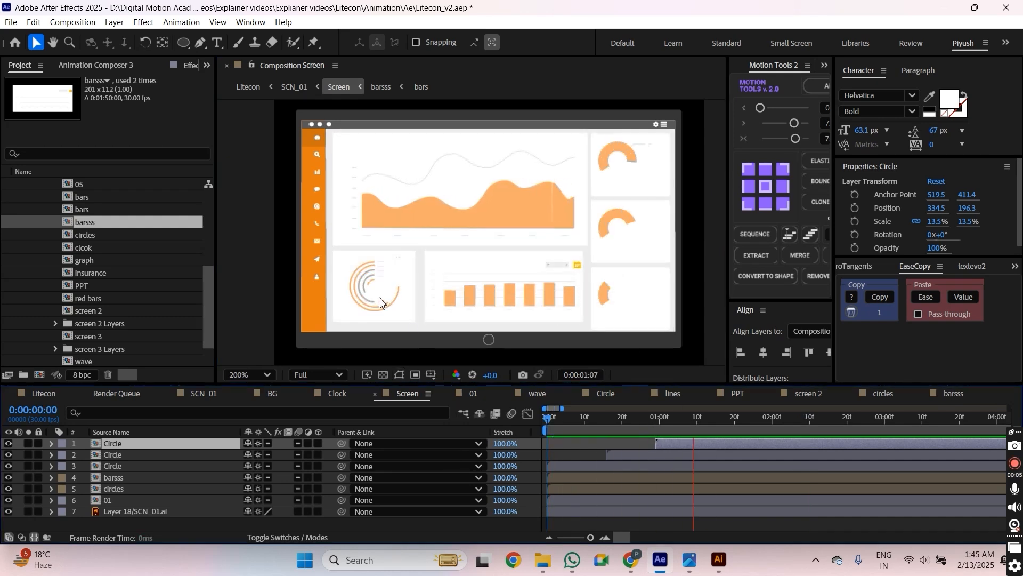
Set the scale of all three Circle layers to 13% with the playhead at 0:00:01:25.
left_click_drag(659, 419, 754, 443)
left_click(618, 227, "shift")
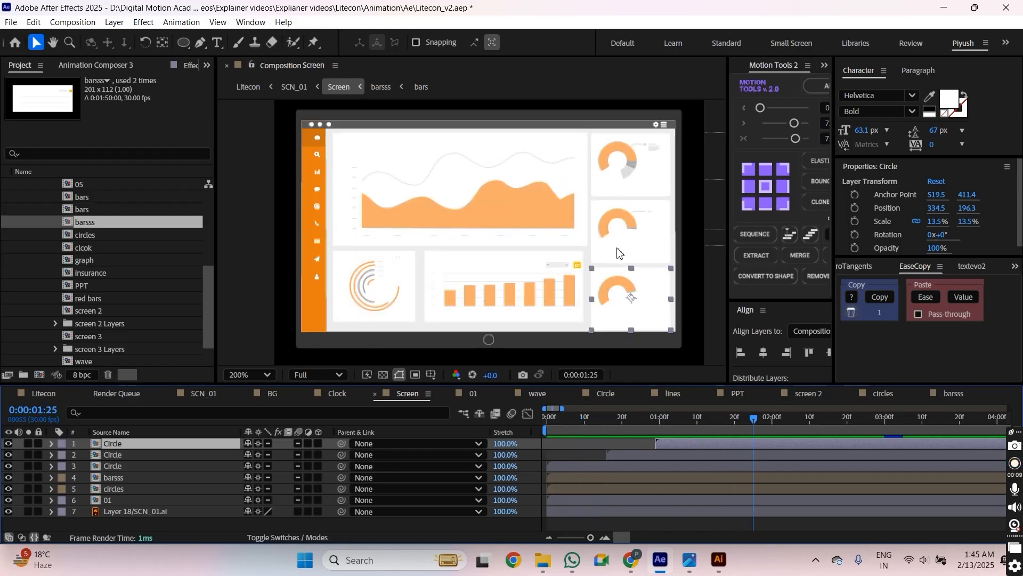
left_click(618, 160, "shift")
key("s")
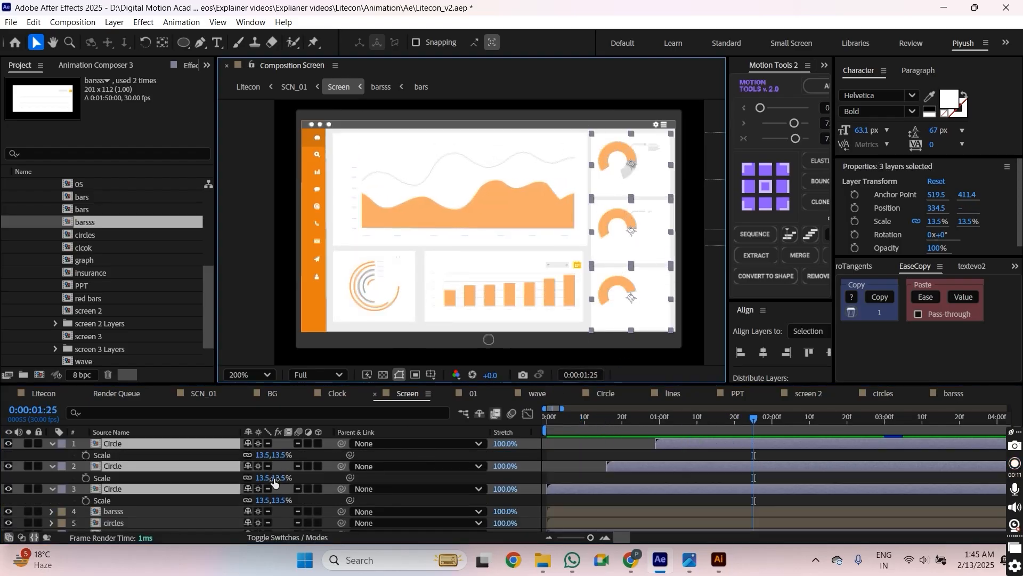
scroll(591, 299, "up", 2)
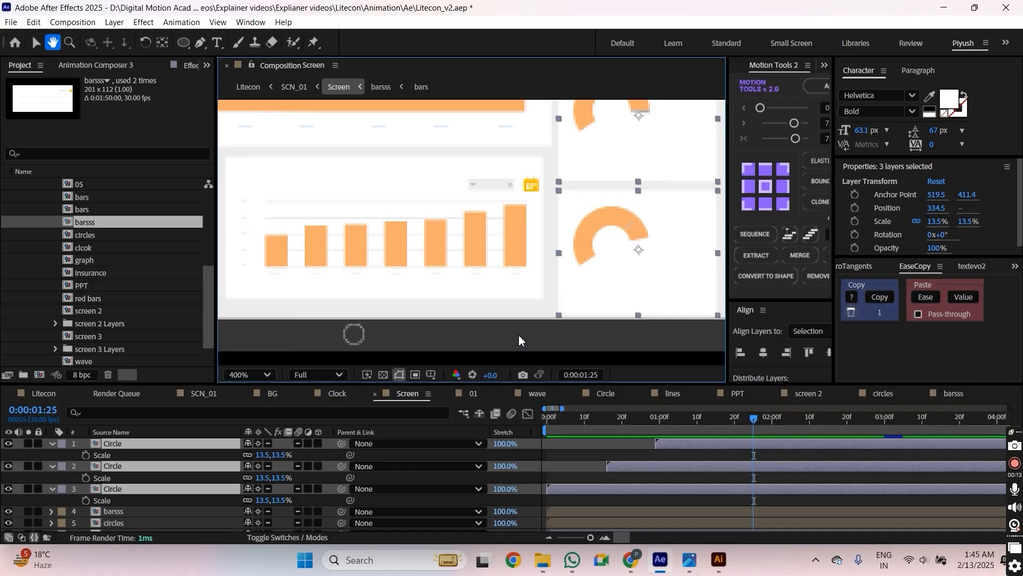
left_click_drag(265, 453, 261, 453)
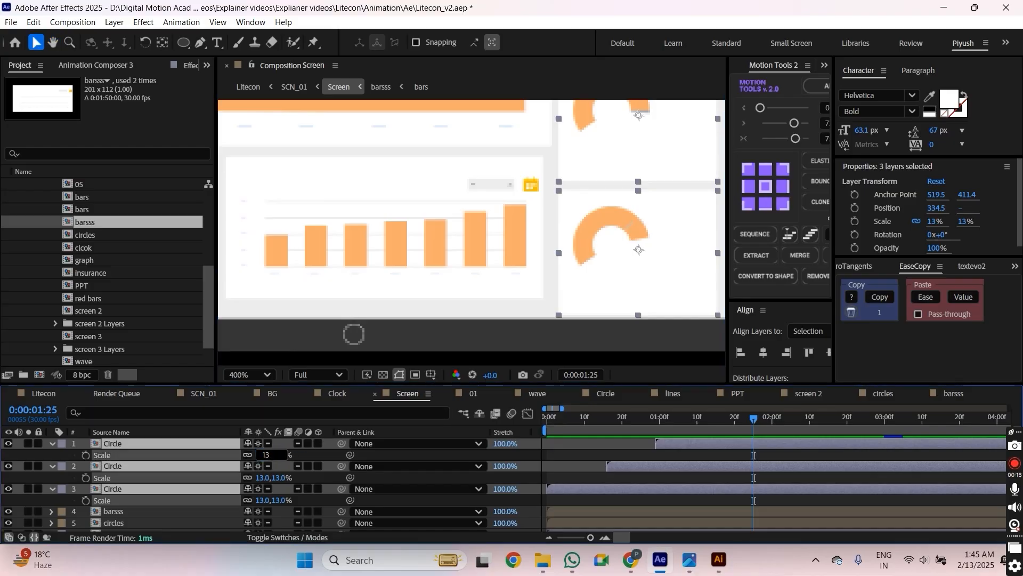
Move the lowest Circle card up to Y position 194.8 and distribute the three Circle cards evenly by vertical centre.
scroll(585, 228, "down", 2)
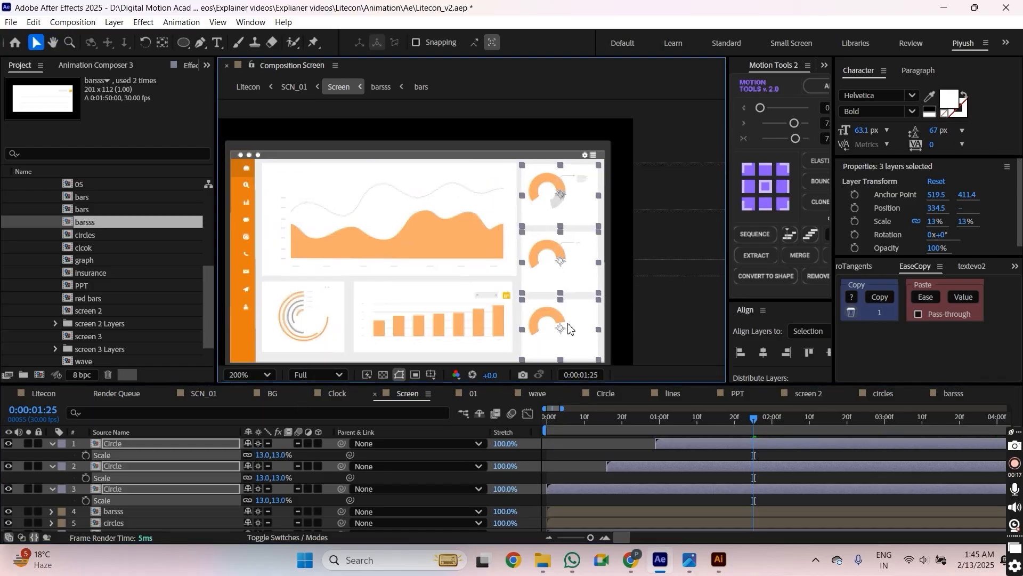
left_click(584, 308)
left_click(568, 310)
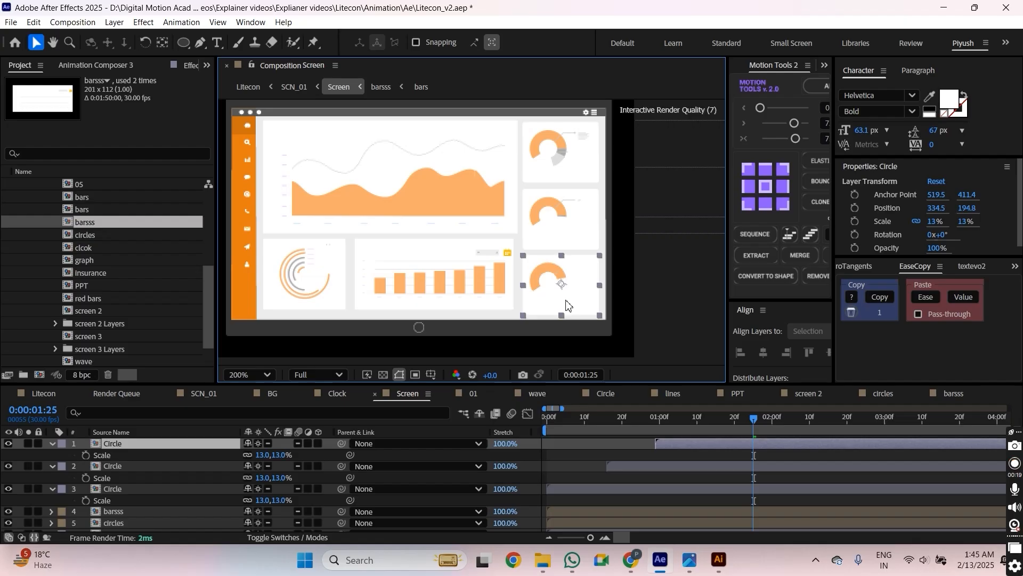
left_click(557, 221, "shift")
left_click(548, 159, "shift")
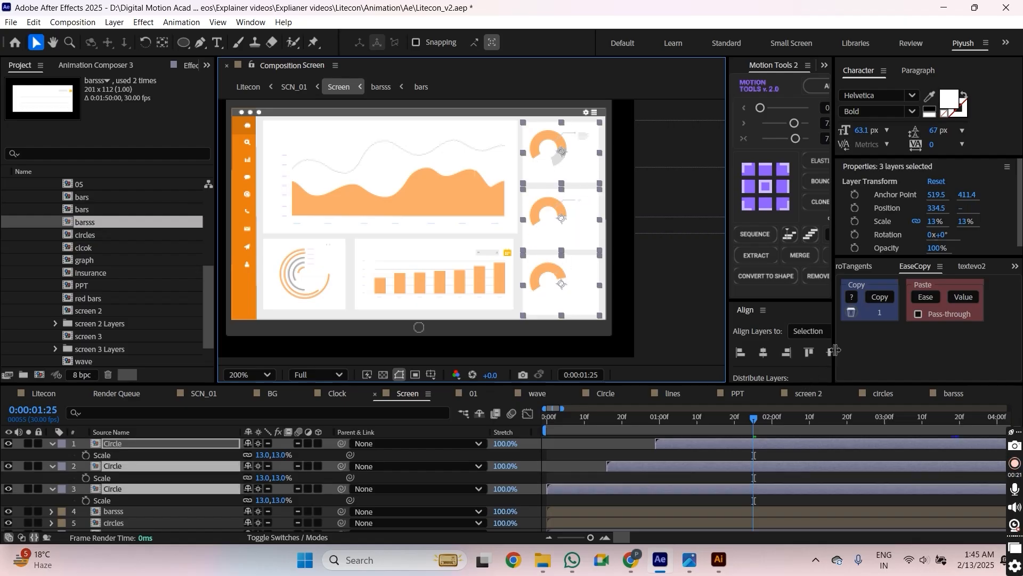
left_click_drag(836, 350, 862, 412)
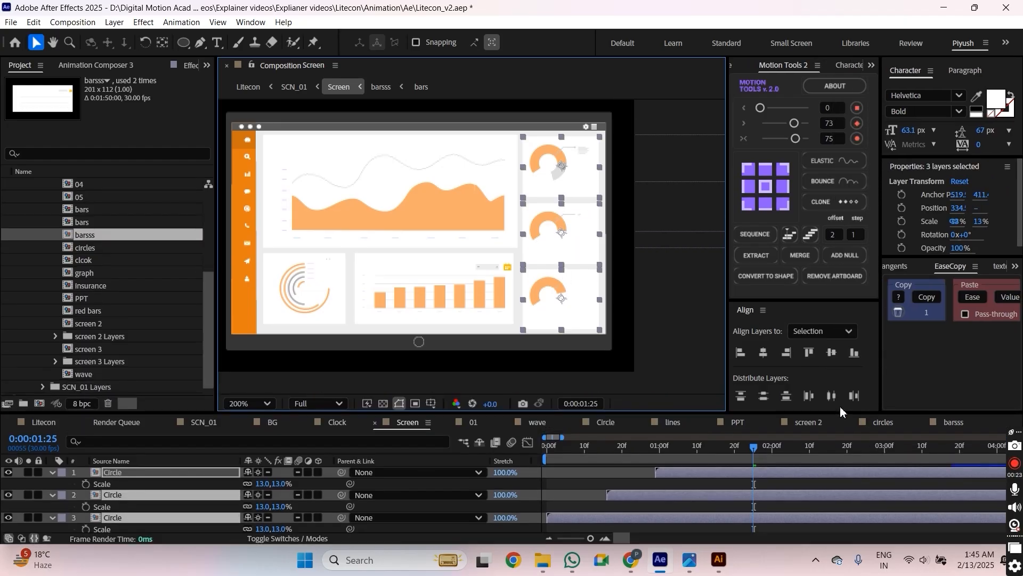
left_click(769, 397)
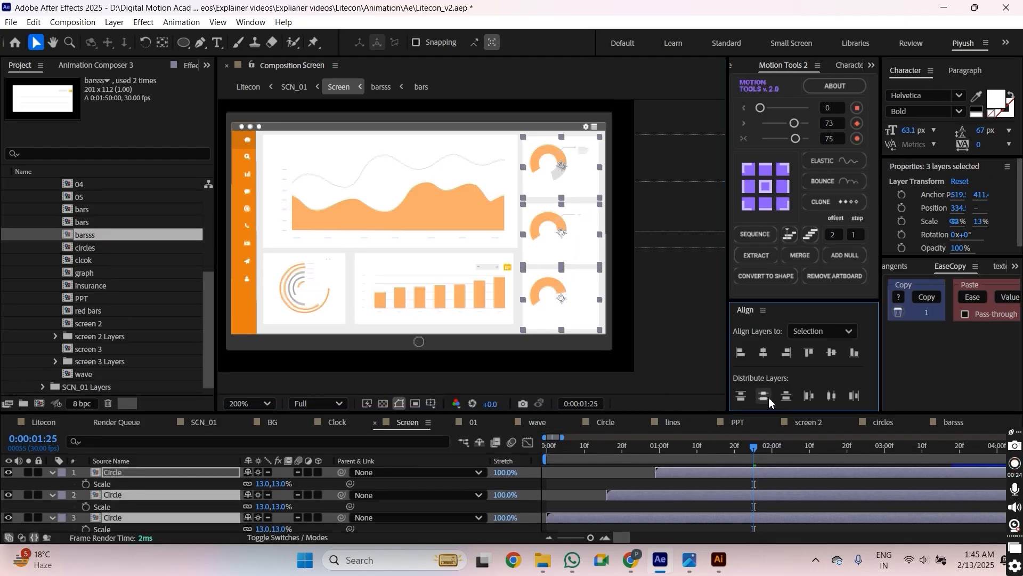
Deselect the Circle layers, save the project and open the Litecon composition.
left_click(551, 243)
key("Up")
key("comma")
left_click(515, 312)
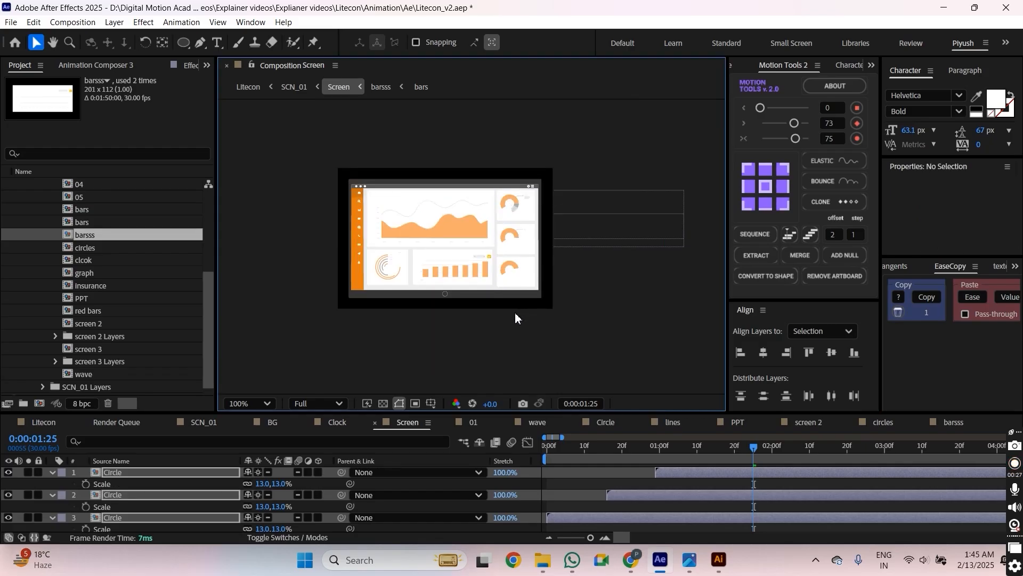
key("ctrl+s")
key("Tab")
key("Left")
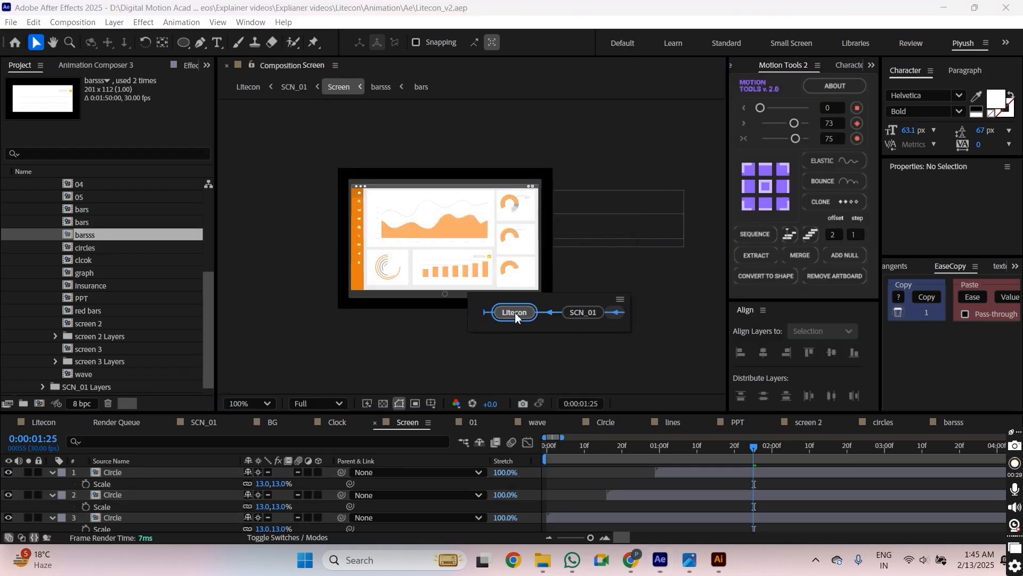
key("Return")
Open the SCN_01 composition with the playhead at 0:00:00:00 and make its BG layer visible.
left_click_drag(586, 452, 527, 449)
scroll(445, 246, "up", 2)
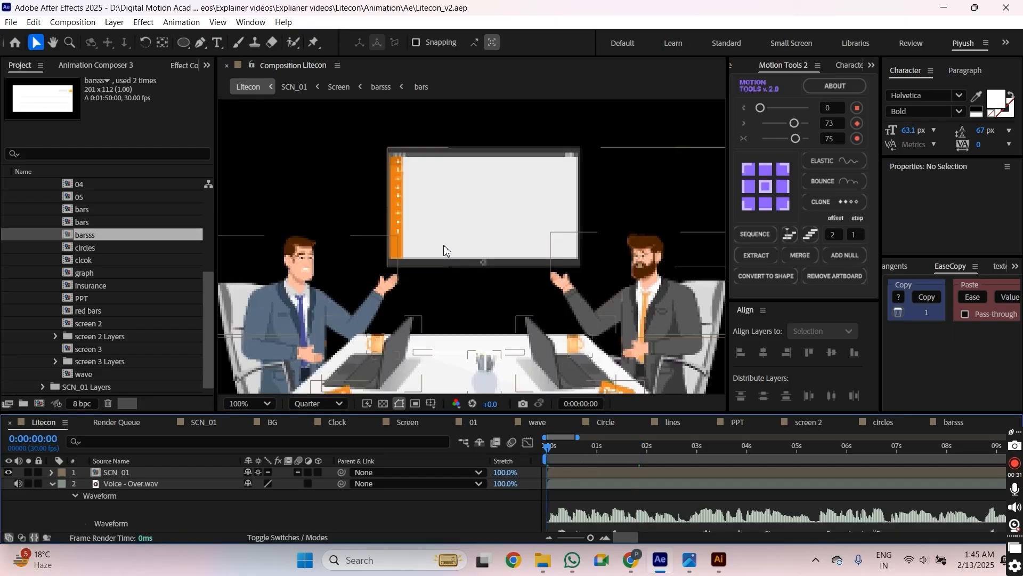
scroll(446, 245, "down", 1)
double_click(119, 474)
scroll(81, 507, "down", 5)
left_click(9, 526)
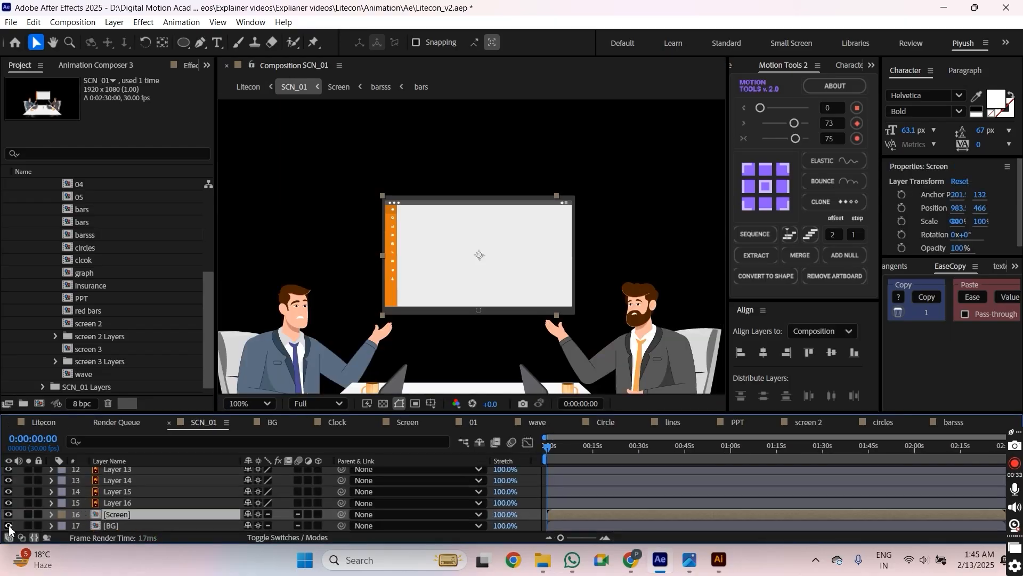
Preview the opening seconds of the SCN_01 scene with the office background and animated dashboard together.
key("space")
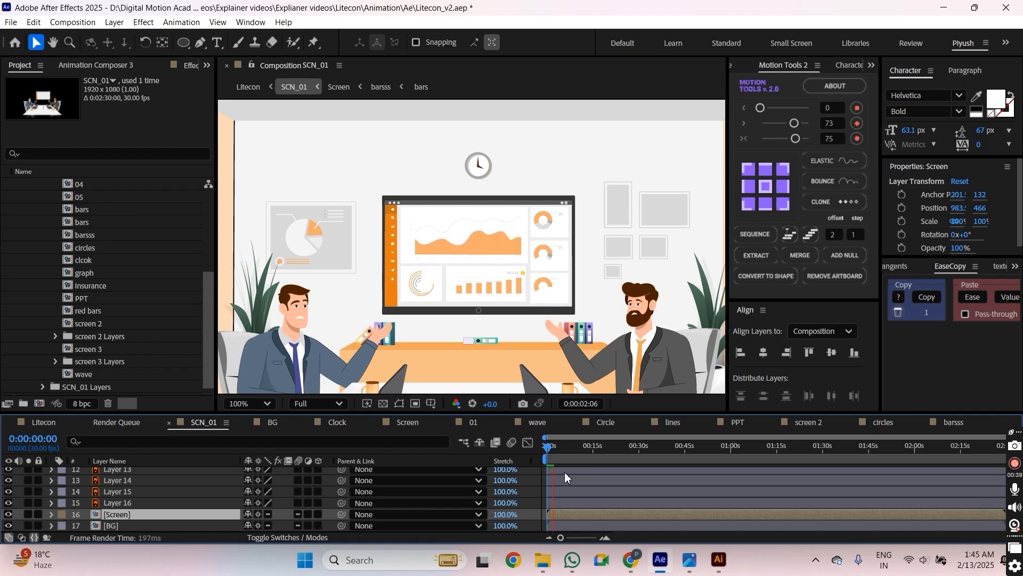
key("space")
key("equal")
key("equal")
left_click_drag(581, 452, 519, 454)
key("space")
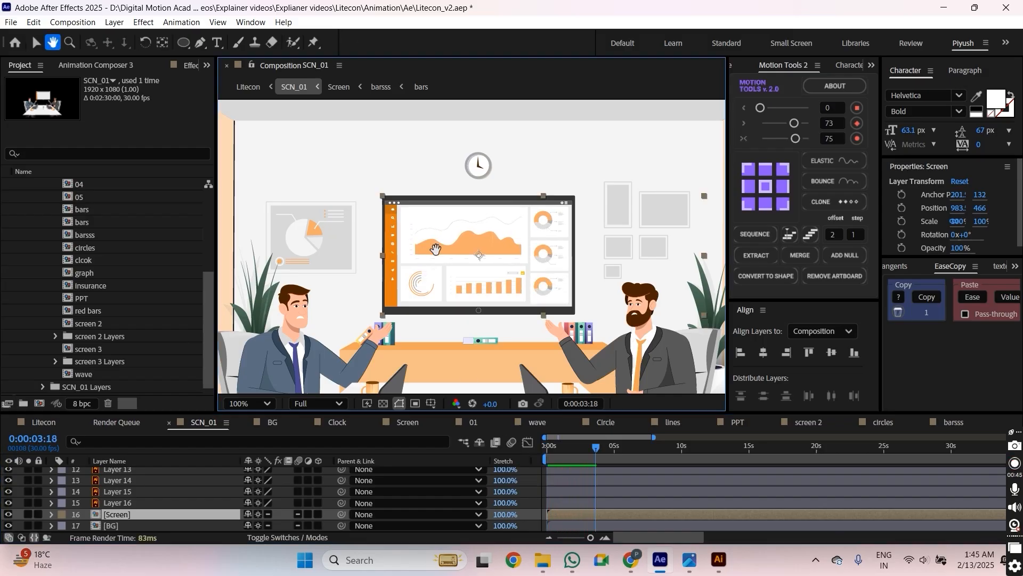
Save the project and open the wall clock's composition from inside the BG composition.
key("ctrl+s")
left_click(113, 527)
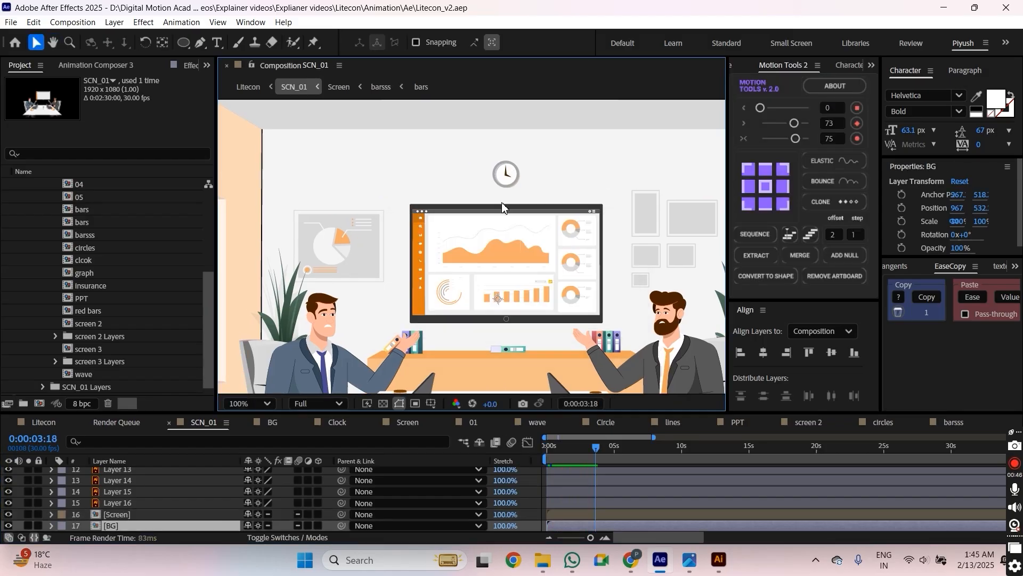
double_click(113, 525)
double_click(459, 258)
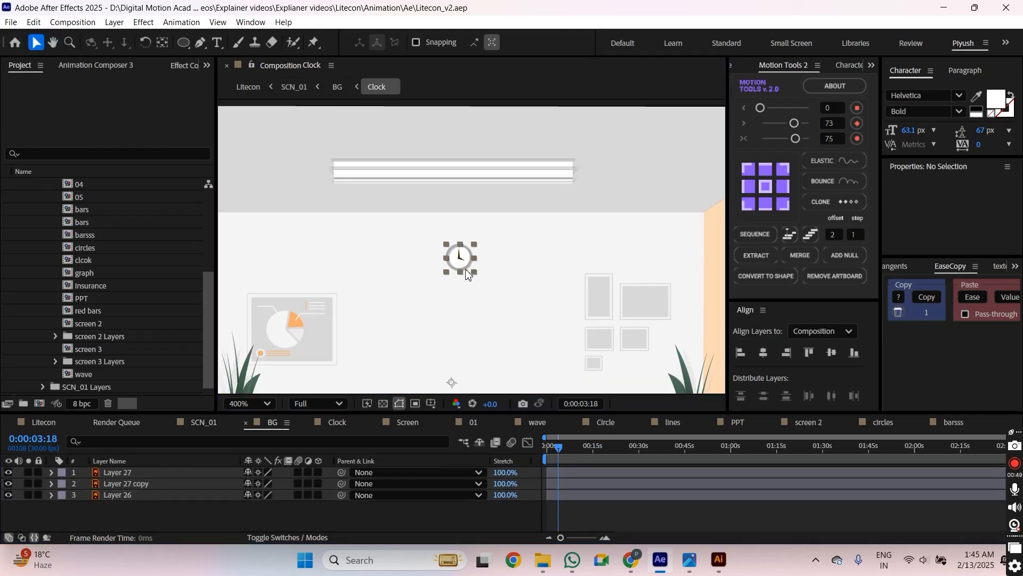
Set the vertical clock hand's anchor point to its bottom centre and the short hand's anchor point to its left middle.
left_click(474, 267)
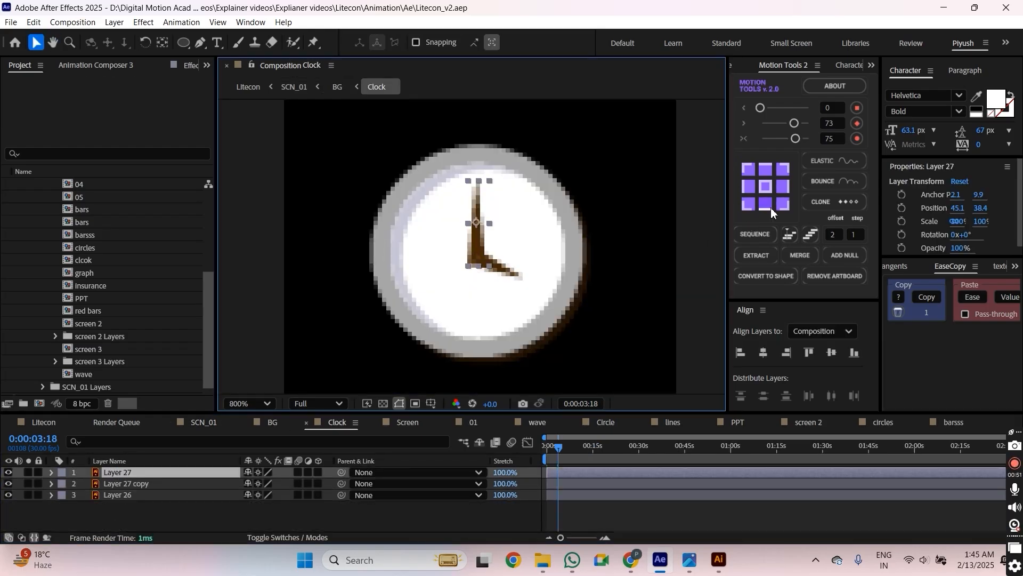
left_click(771, 207)
left_click(512, 272)
left_click(747, 187)
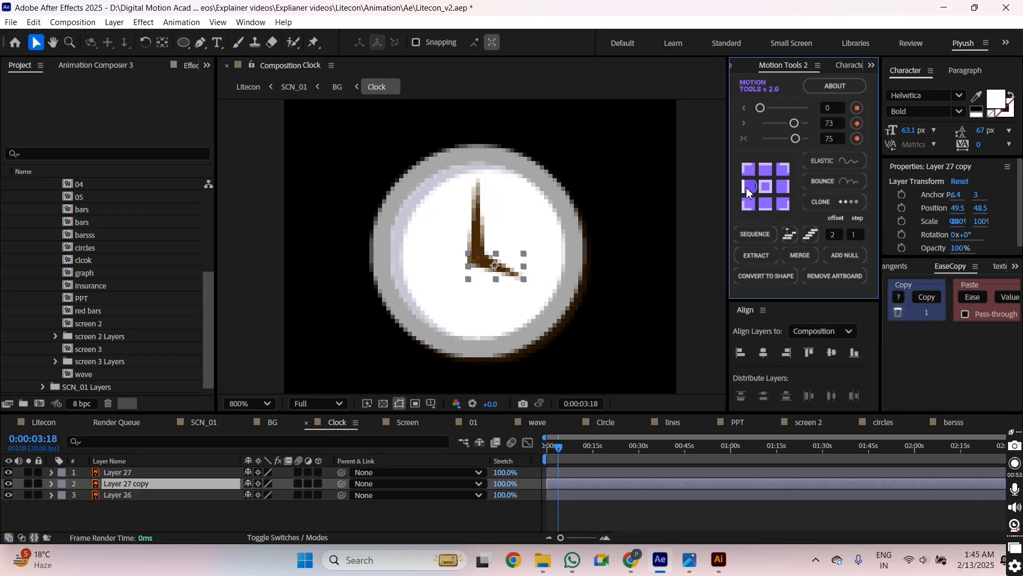
Animate the vertical clock hand turning clockwise, with rotation keyframes at 0:00:00:00 starting from 0° and at 0:00:54:23.
left_click(485, 205)
left_click(549, 453)
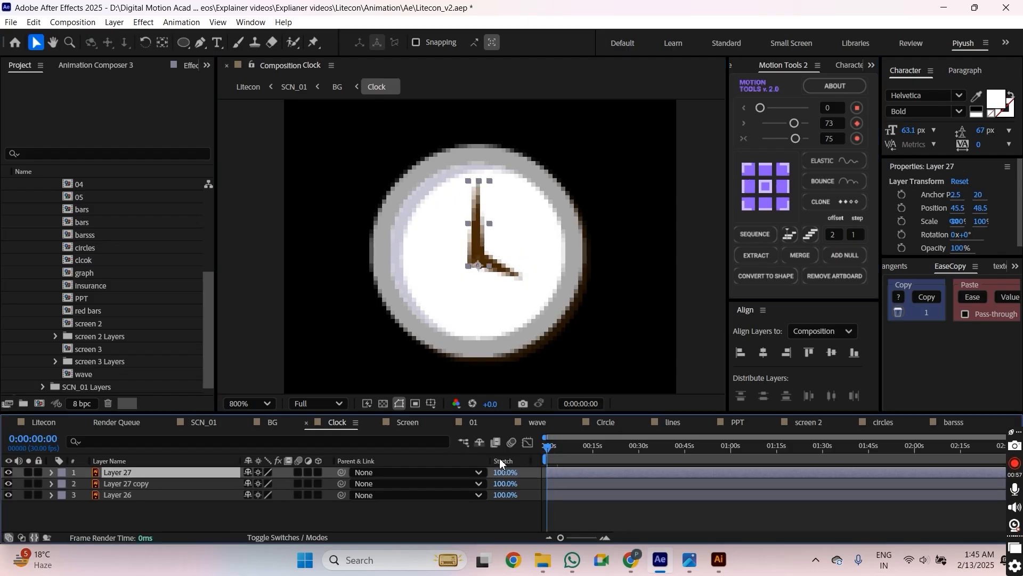
key("alt+shift+r")
left_click(715, 459)
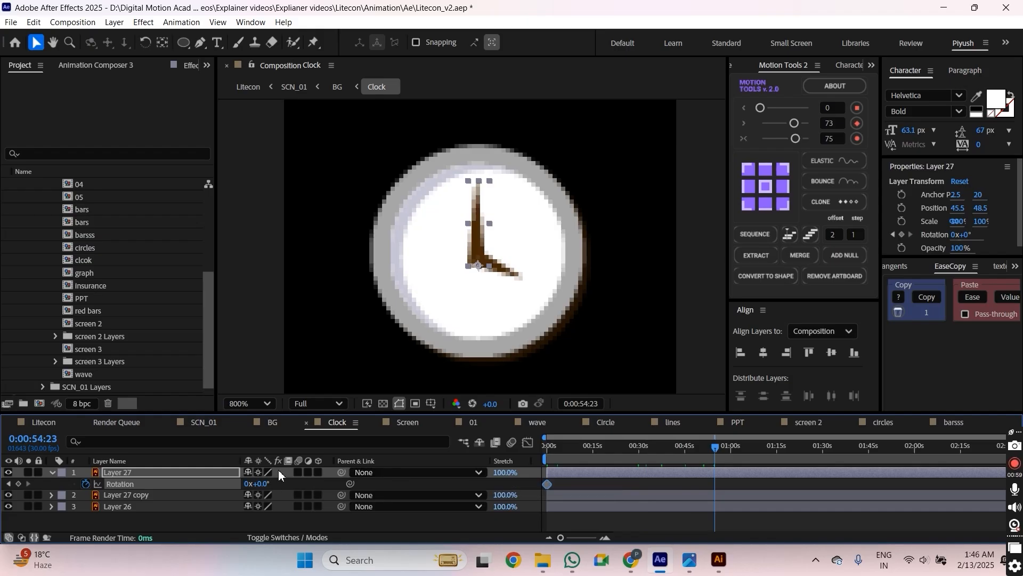
left_click_drag(280, 485, 508, 492)
Preview the rotating clock hand, move it to position 46.2, 47.7 to line up with the short hand's pivot, and save the project.
left_click(553, 453)
key("space")
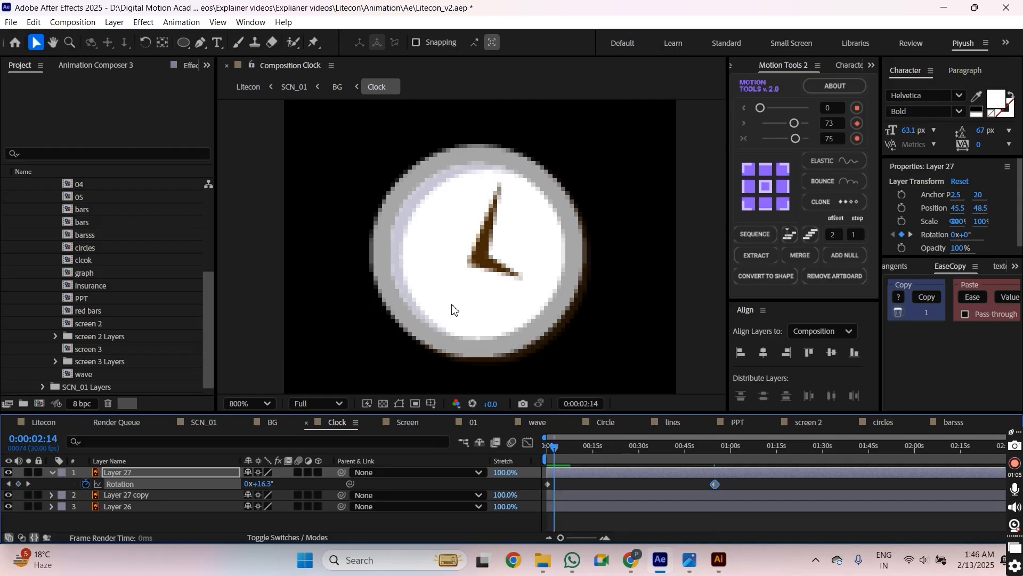
key("period")
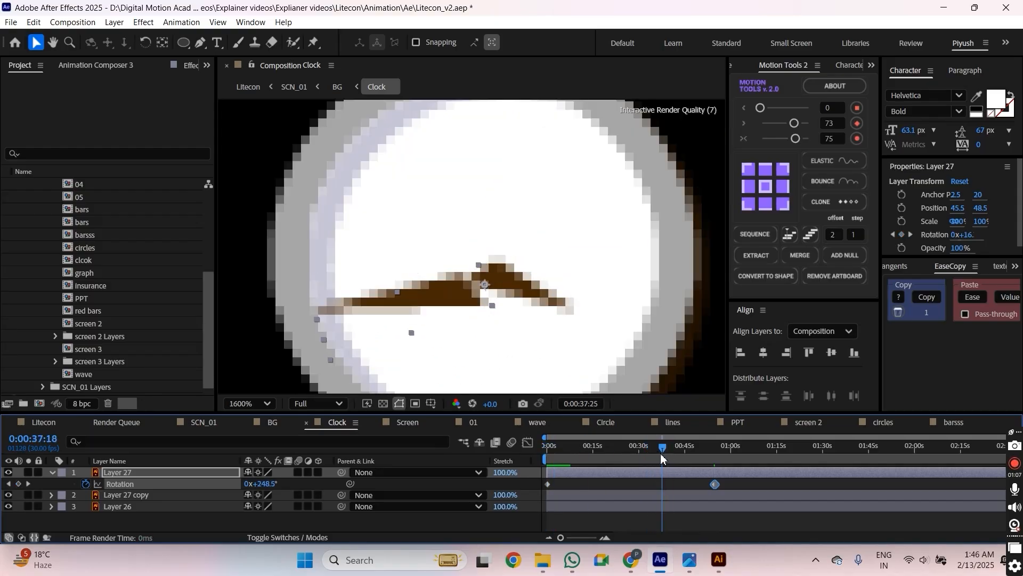
left_click_drag(467, 331, 470, 317)
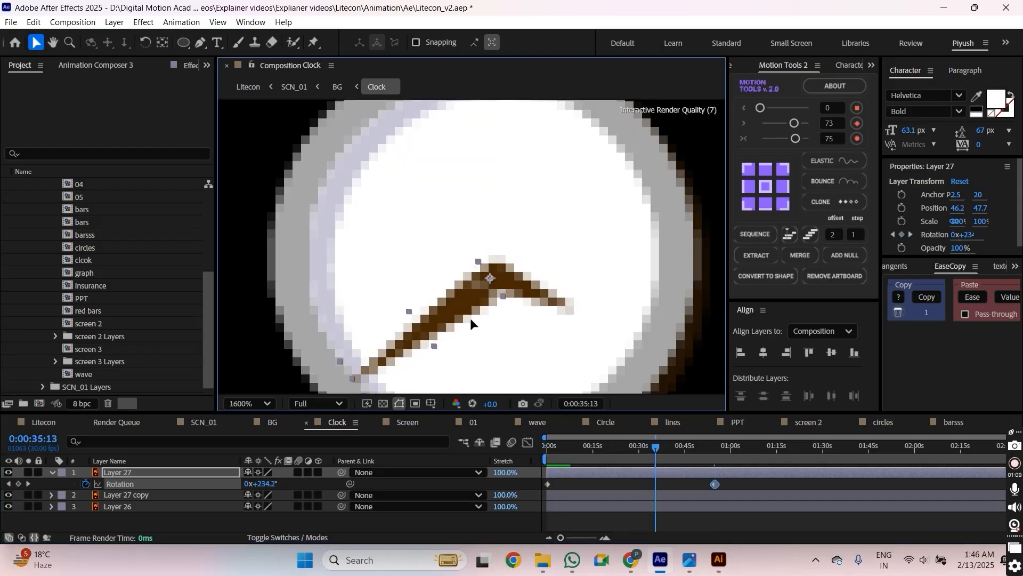
key("comma")
key("ctrl+s")
Check the adjusted hand's rotation along the timeline and return from the Clock composition to BG.
key("space")
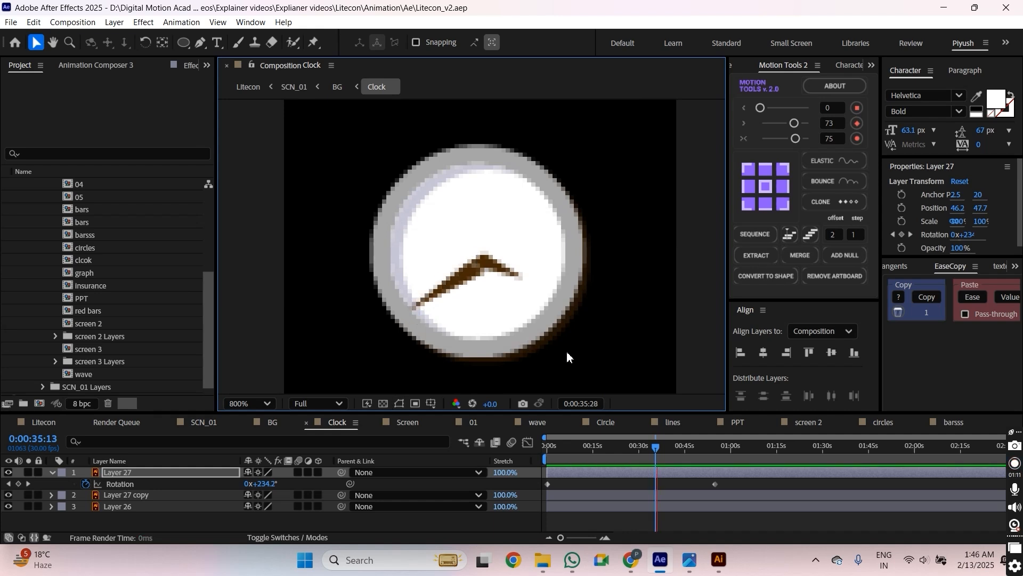
left_click_drag(656, 454, 691, 453)
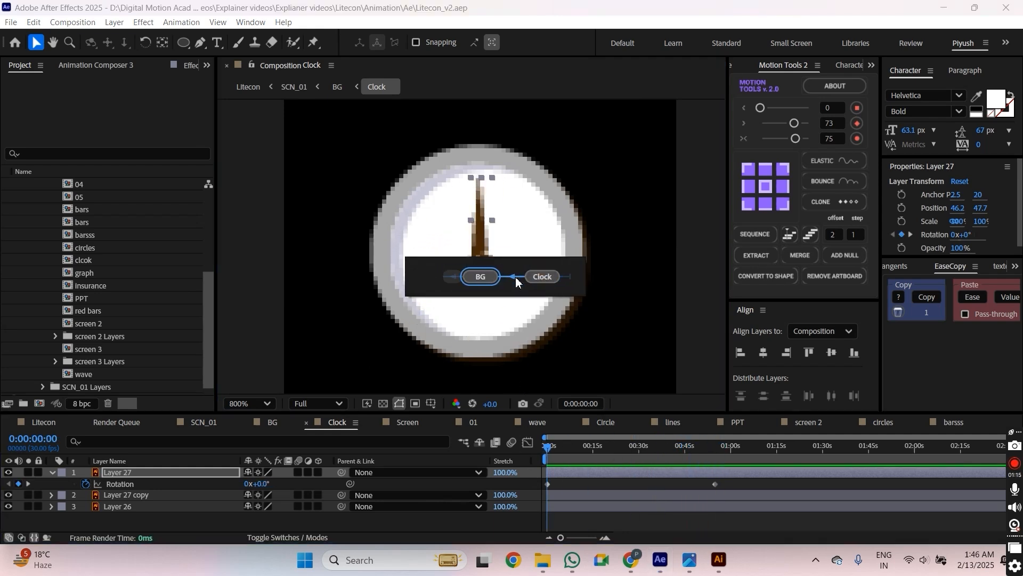
left_click(480, 276)
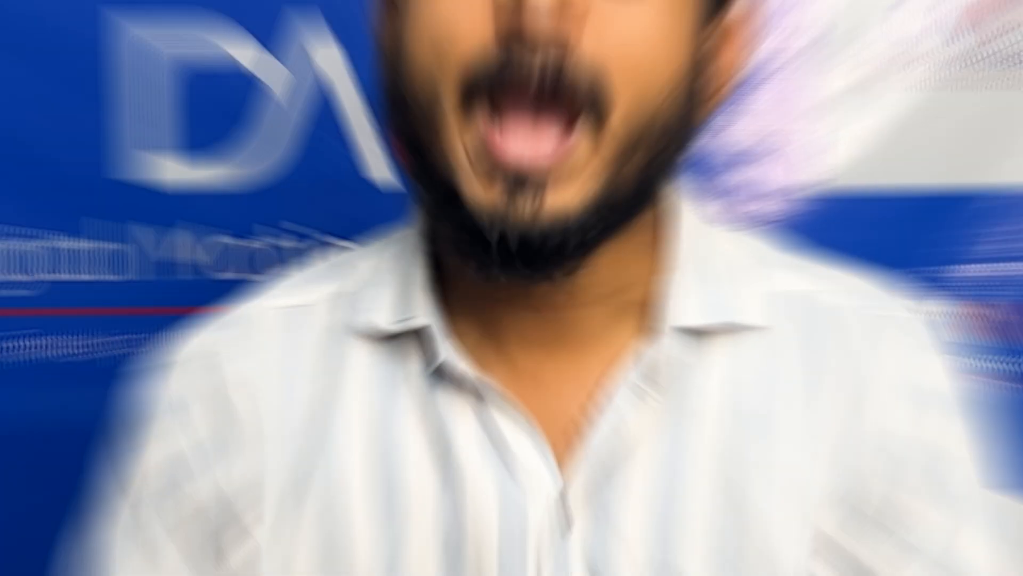